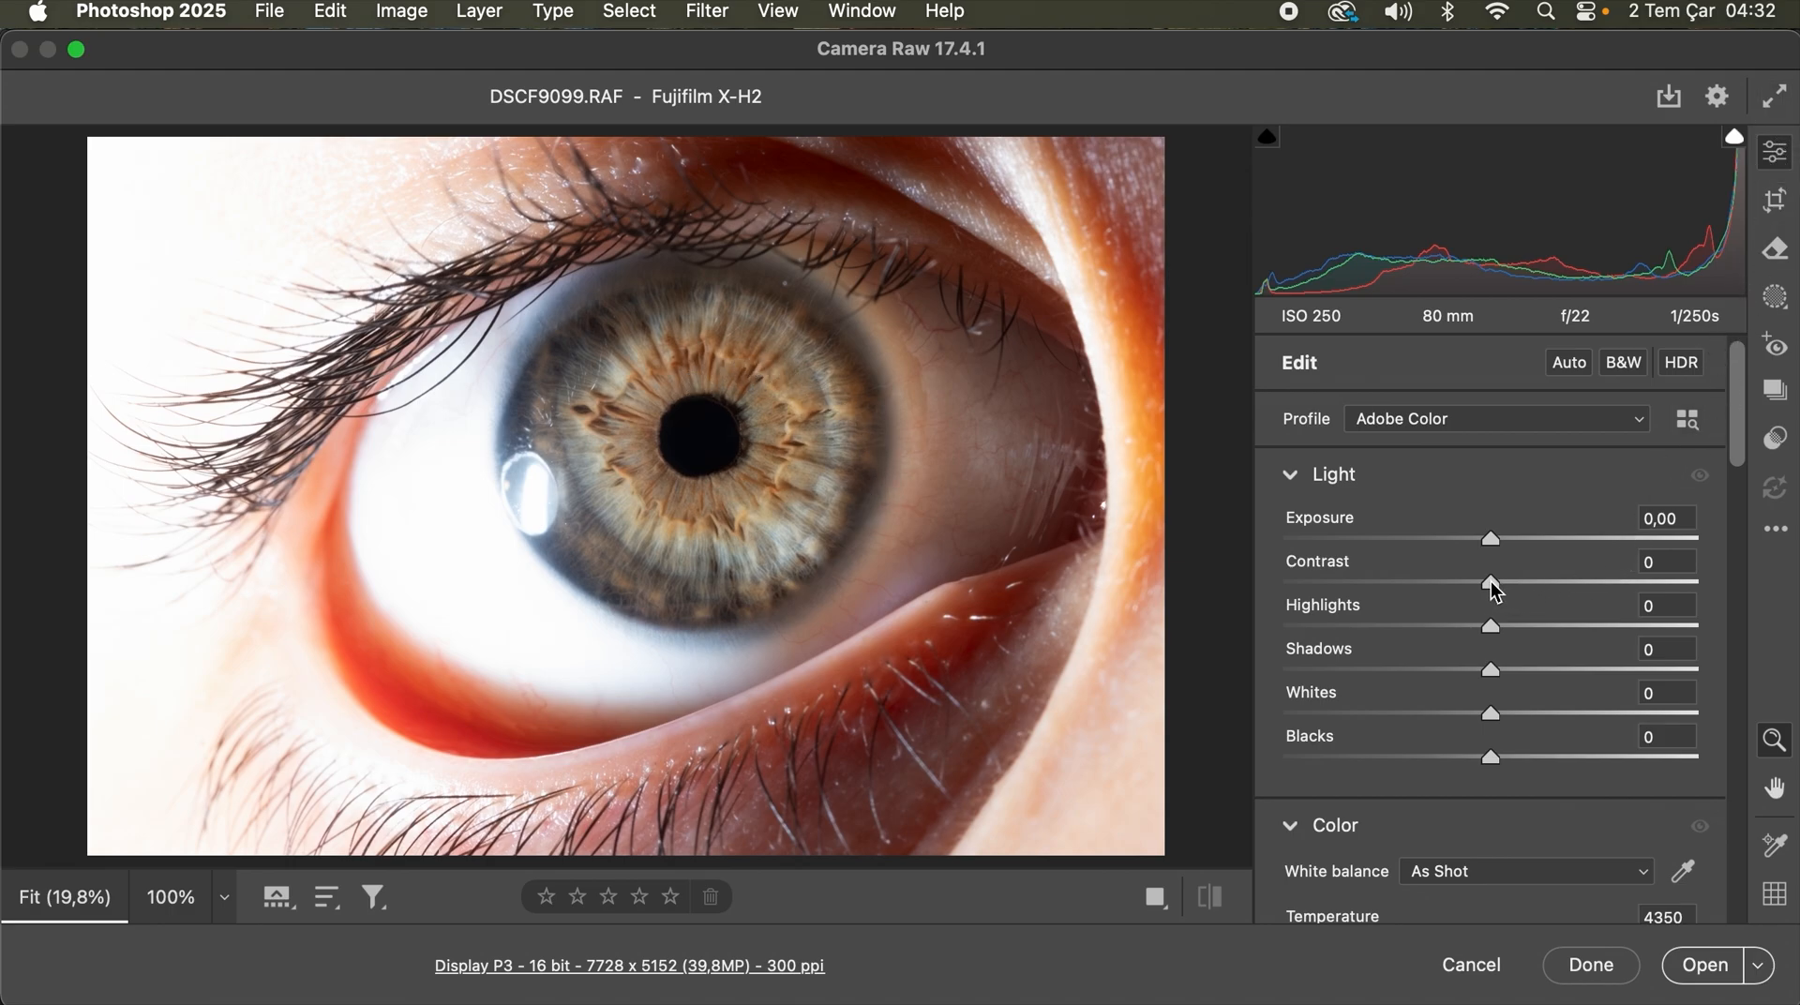
Step: Adjust the photo's light: set Contrast to +25, Highlights to -22 and Shadows to +10
{"action": "left_click_drag", "start_coordinate": [1491, 581], "coordinate": [1543, 579]}
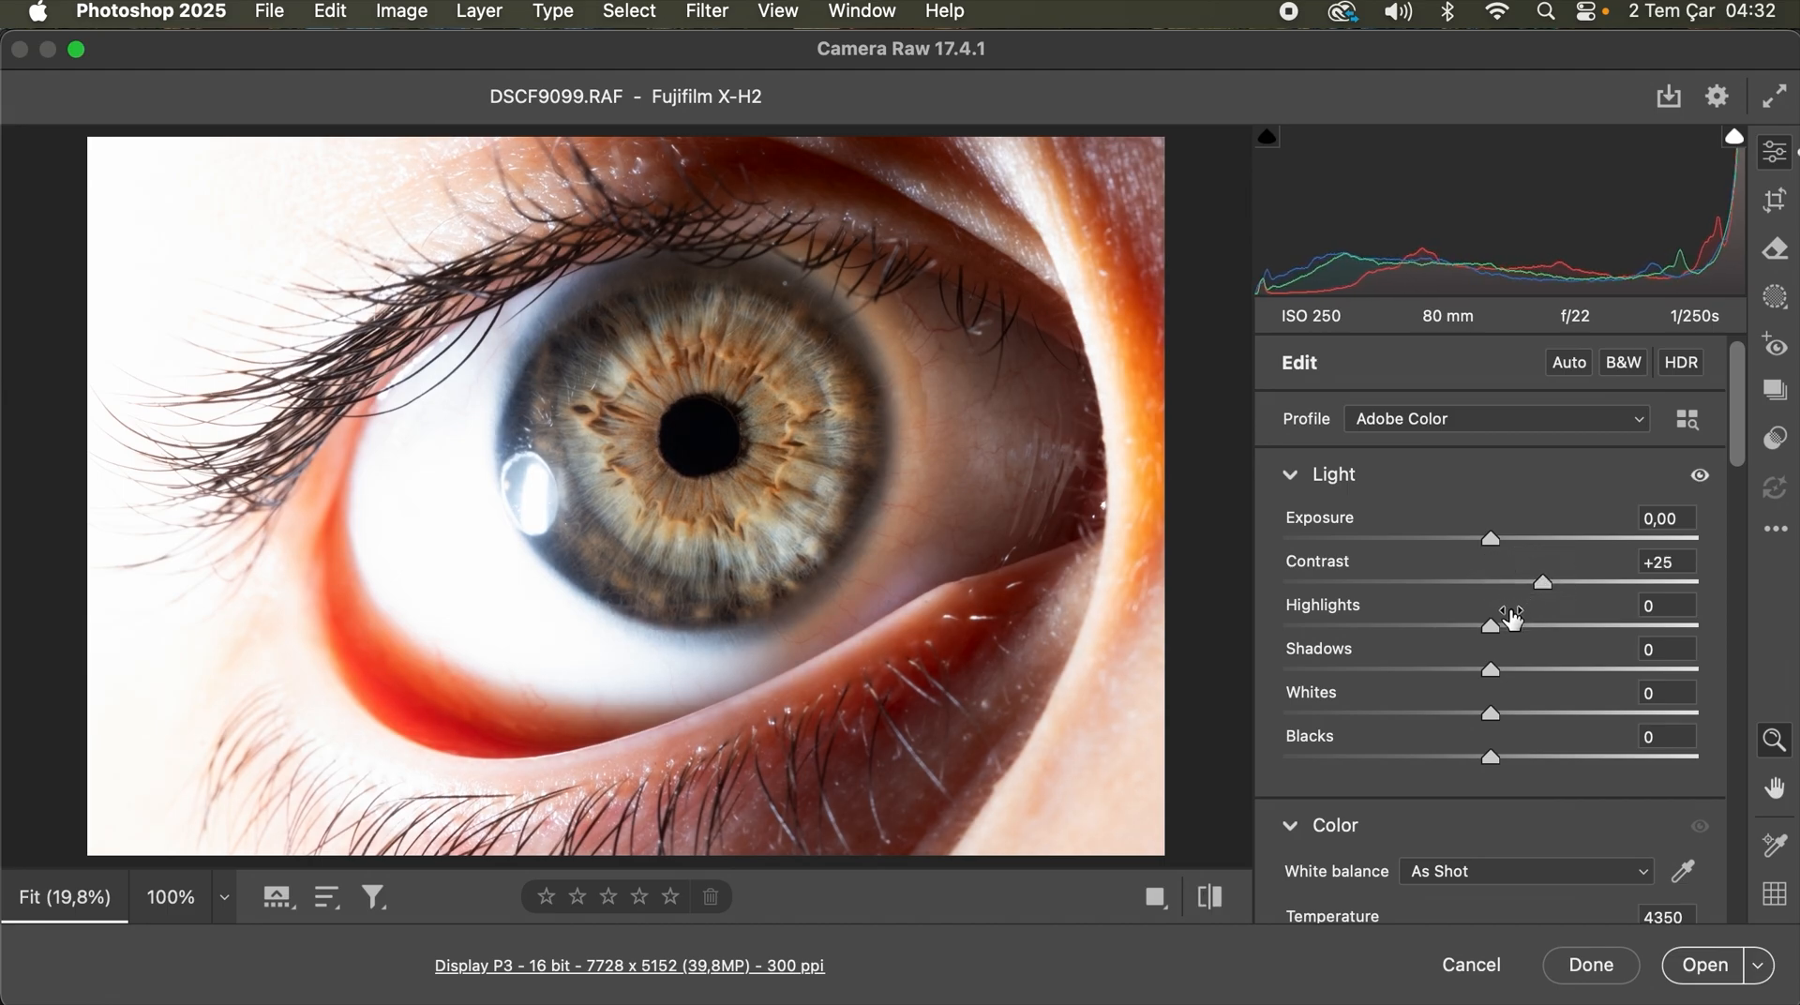
{"action": "left_click_drag", "start_coordinate": [1493, 626], "coordinate": [1510, 668]}
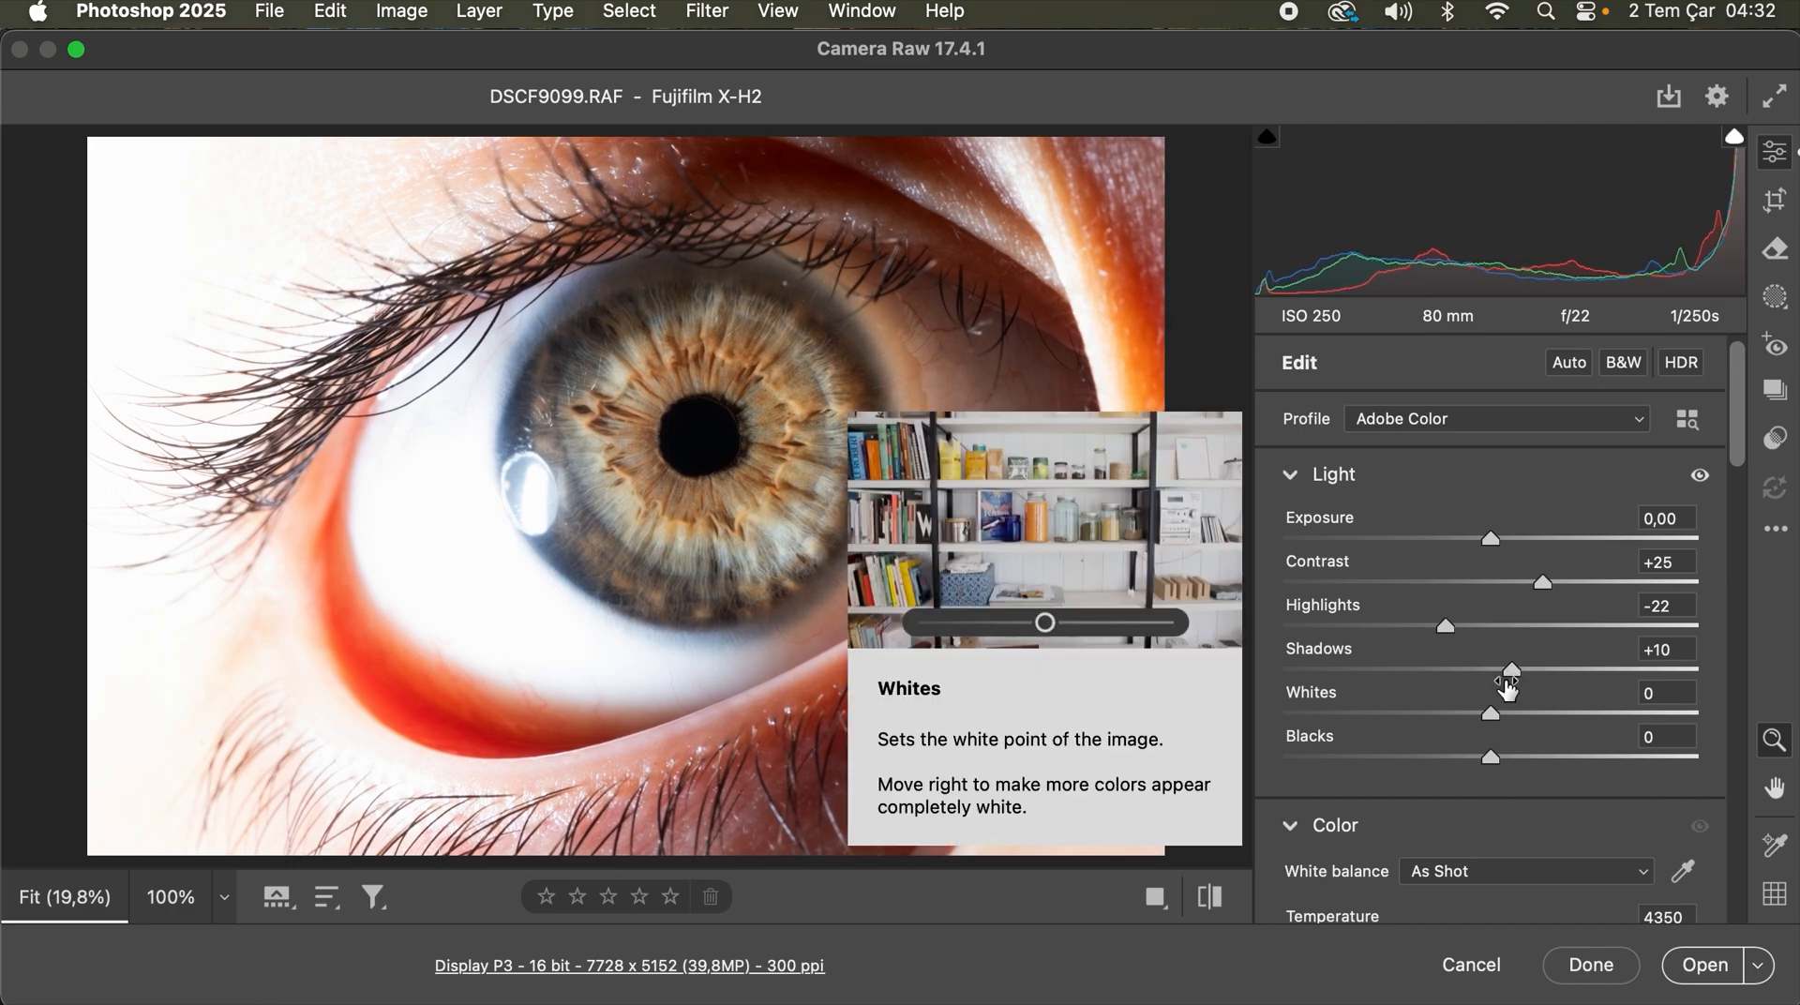
Step: Shift the photo's white balance toward green by setting Tint to -10
{"action": "scroll", "coordinate": [1509, 684], "scroll_direction": "down", "scroll_amount": 2}
{"action": "scroll", "coordinate": [1509, 635], "scroll_direction": "down", "scroll_amount": 4}
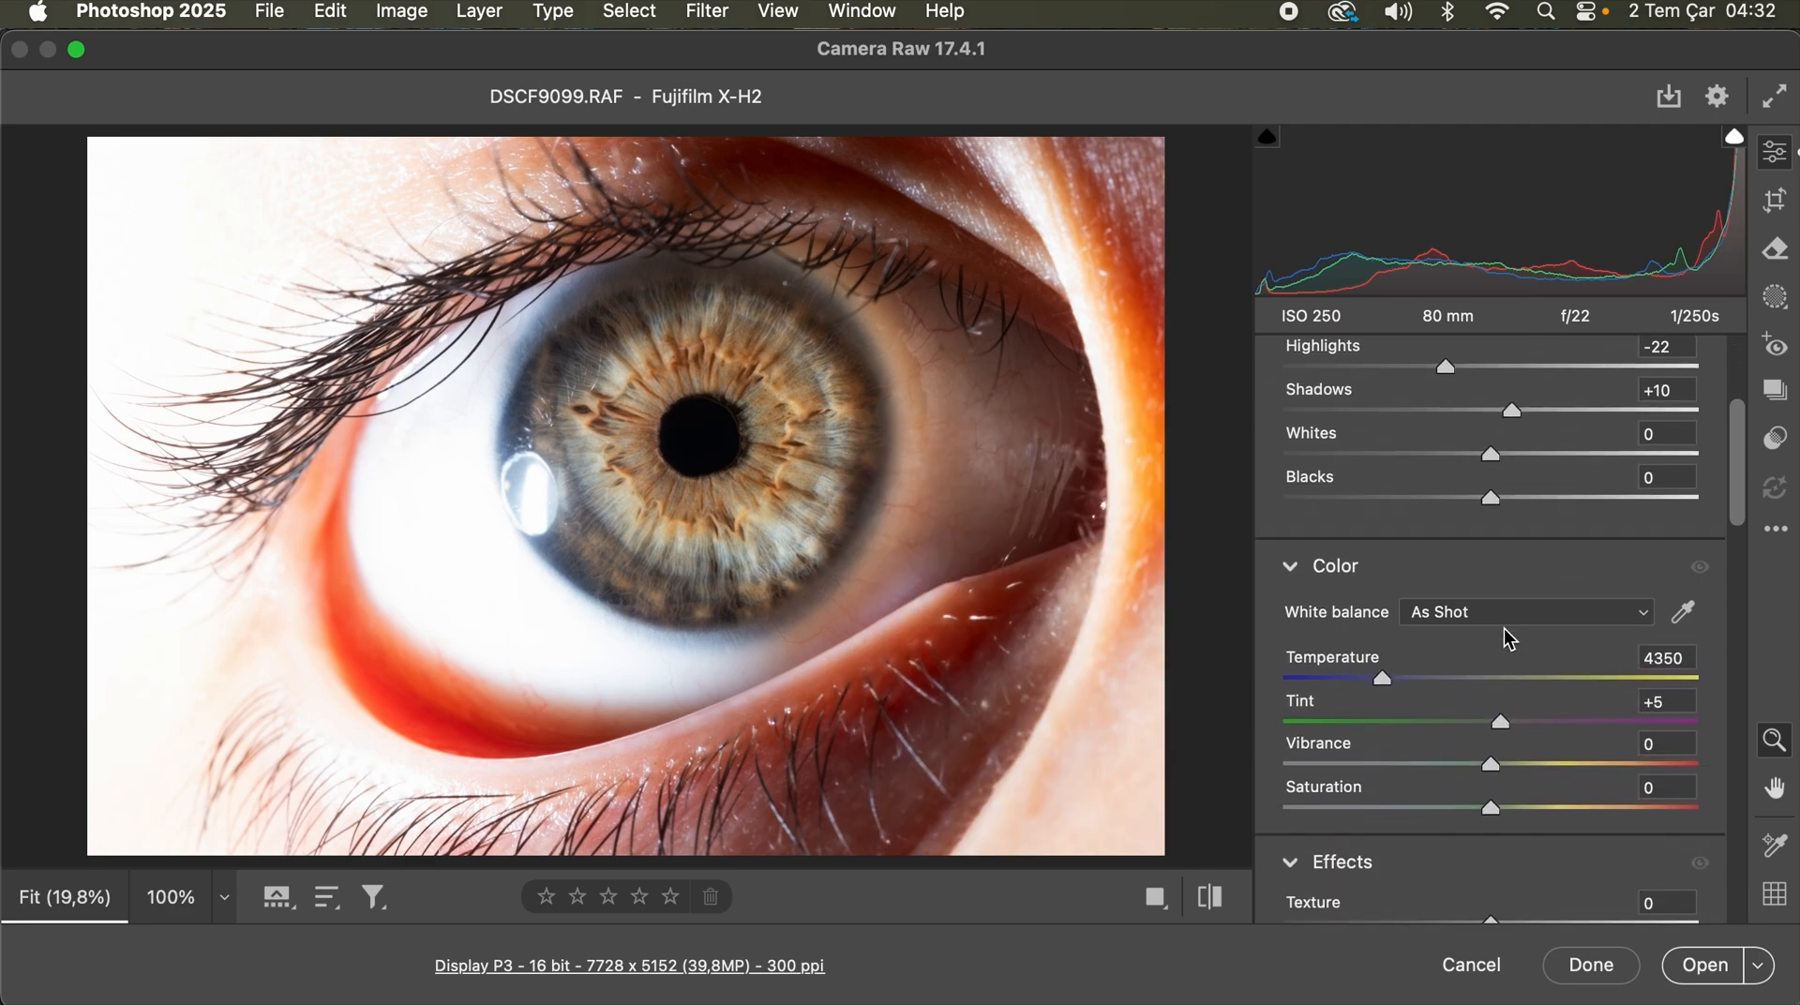
{"action": "scroll", "coordinate": [1505, 634], "scroll_direction": "down", "scroll_amount": 3}
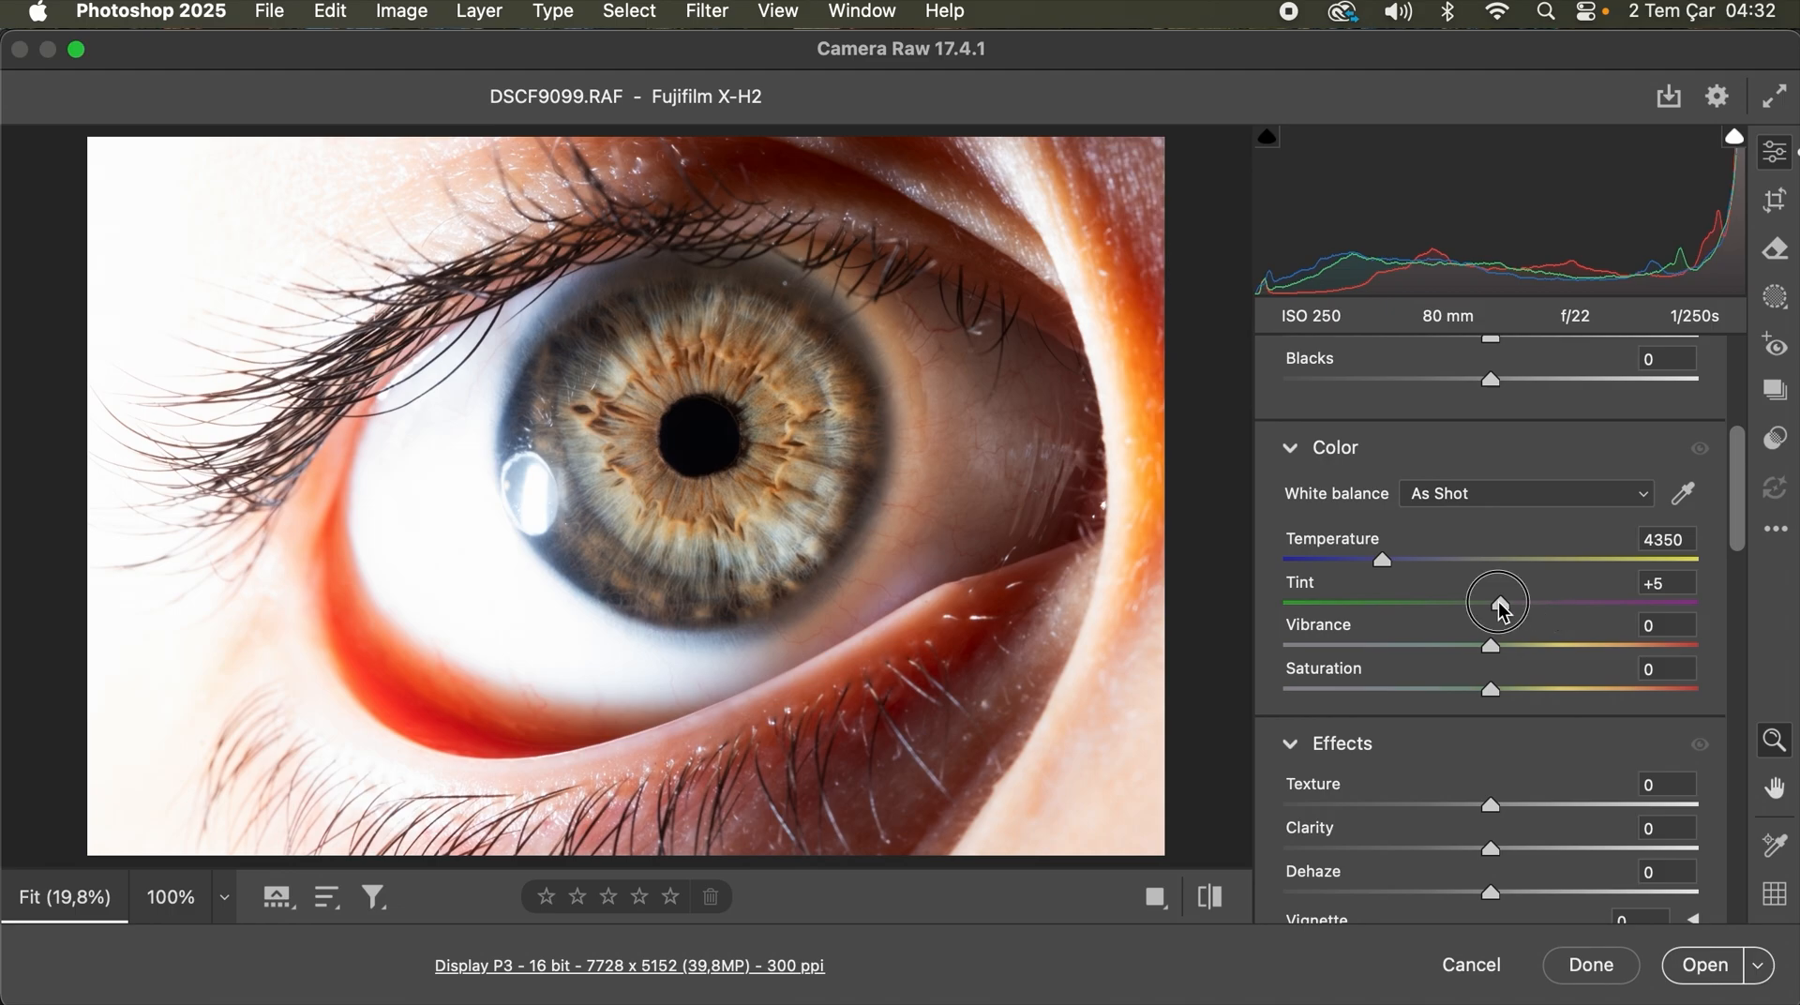
{"action": "left_click_drag", "start_coordinate": [1500, 604], "coordinate": [1473, 601]}
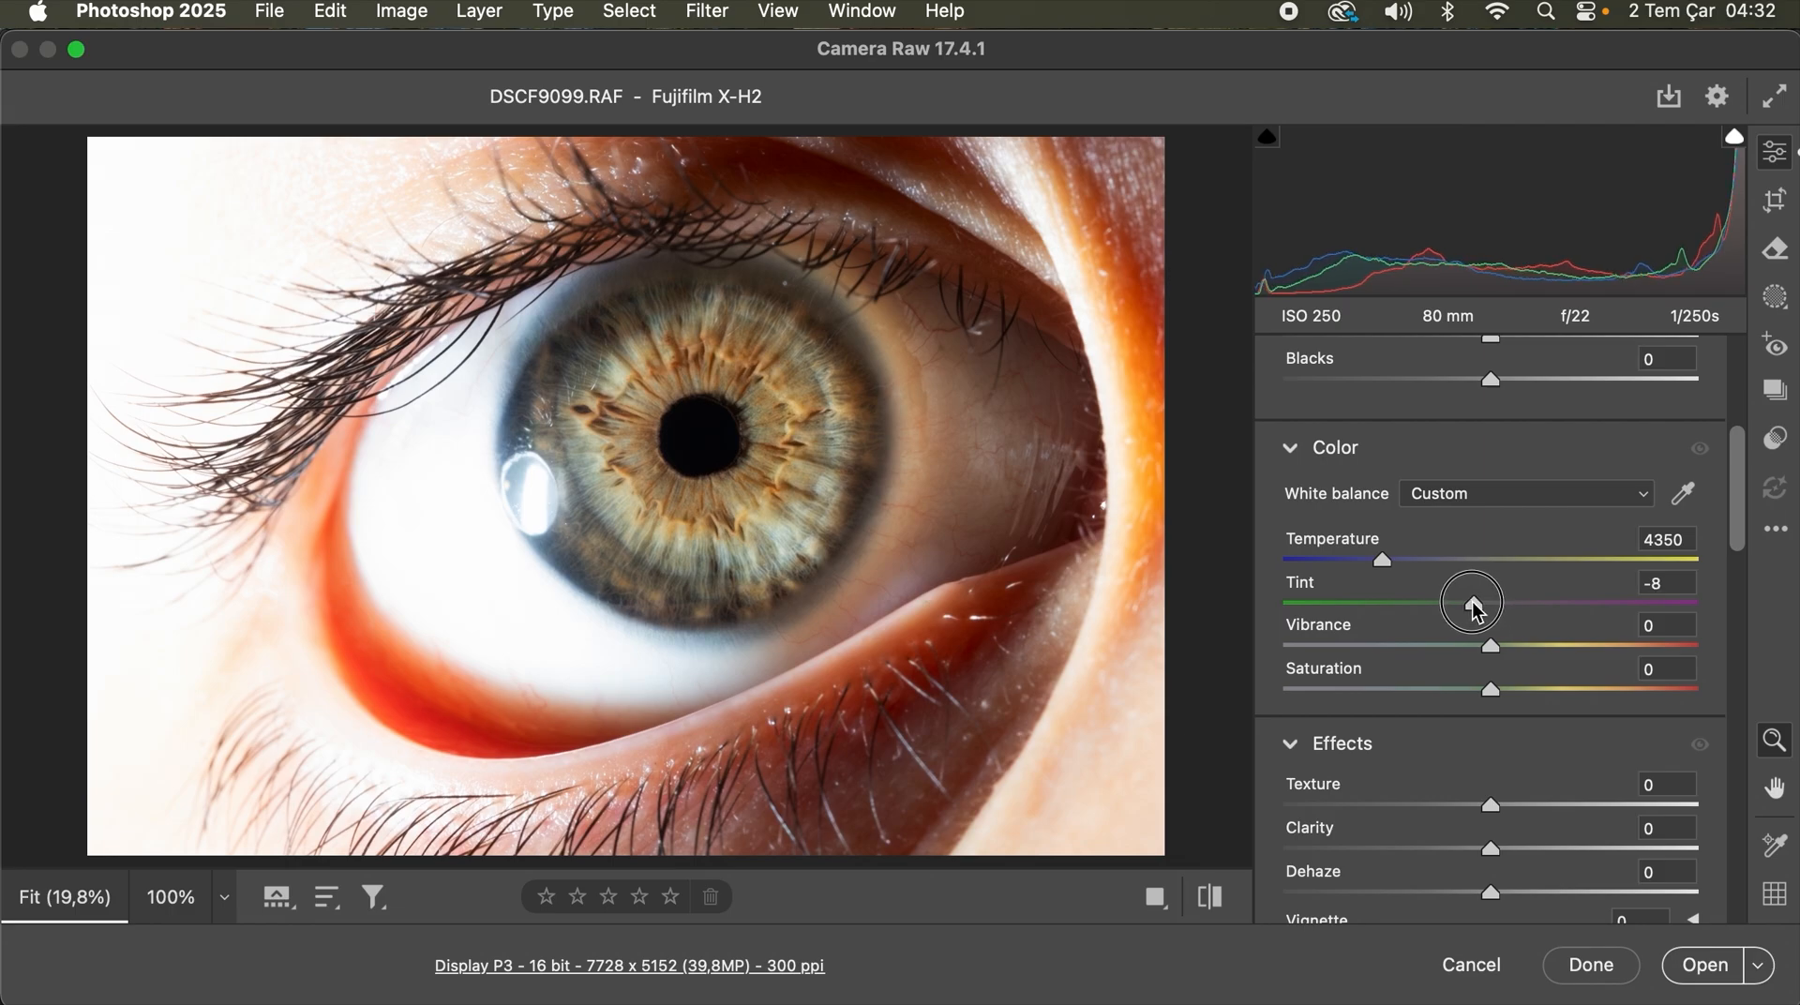
{"action": "left_click_drag", "start_coordinate": [1470, 601], "coordinate": [1470, 602]}
Step: Set the Yellows hue to +10 in the Color Mixer's HSL adjustments
{"action": "scroll", "coordinate": [1472, 586], "scroll_direction": "down", "scroll_amount": 1}
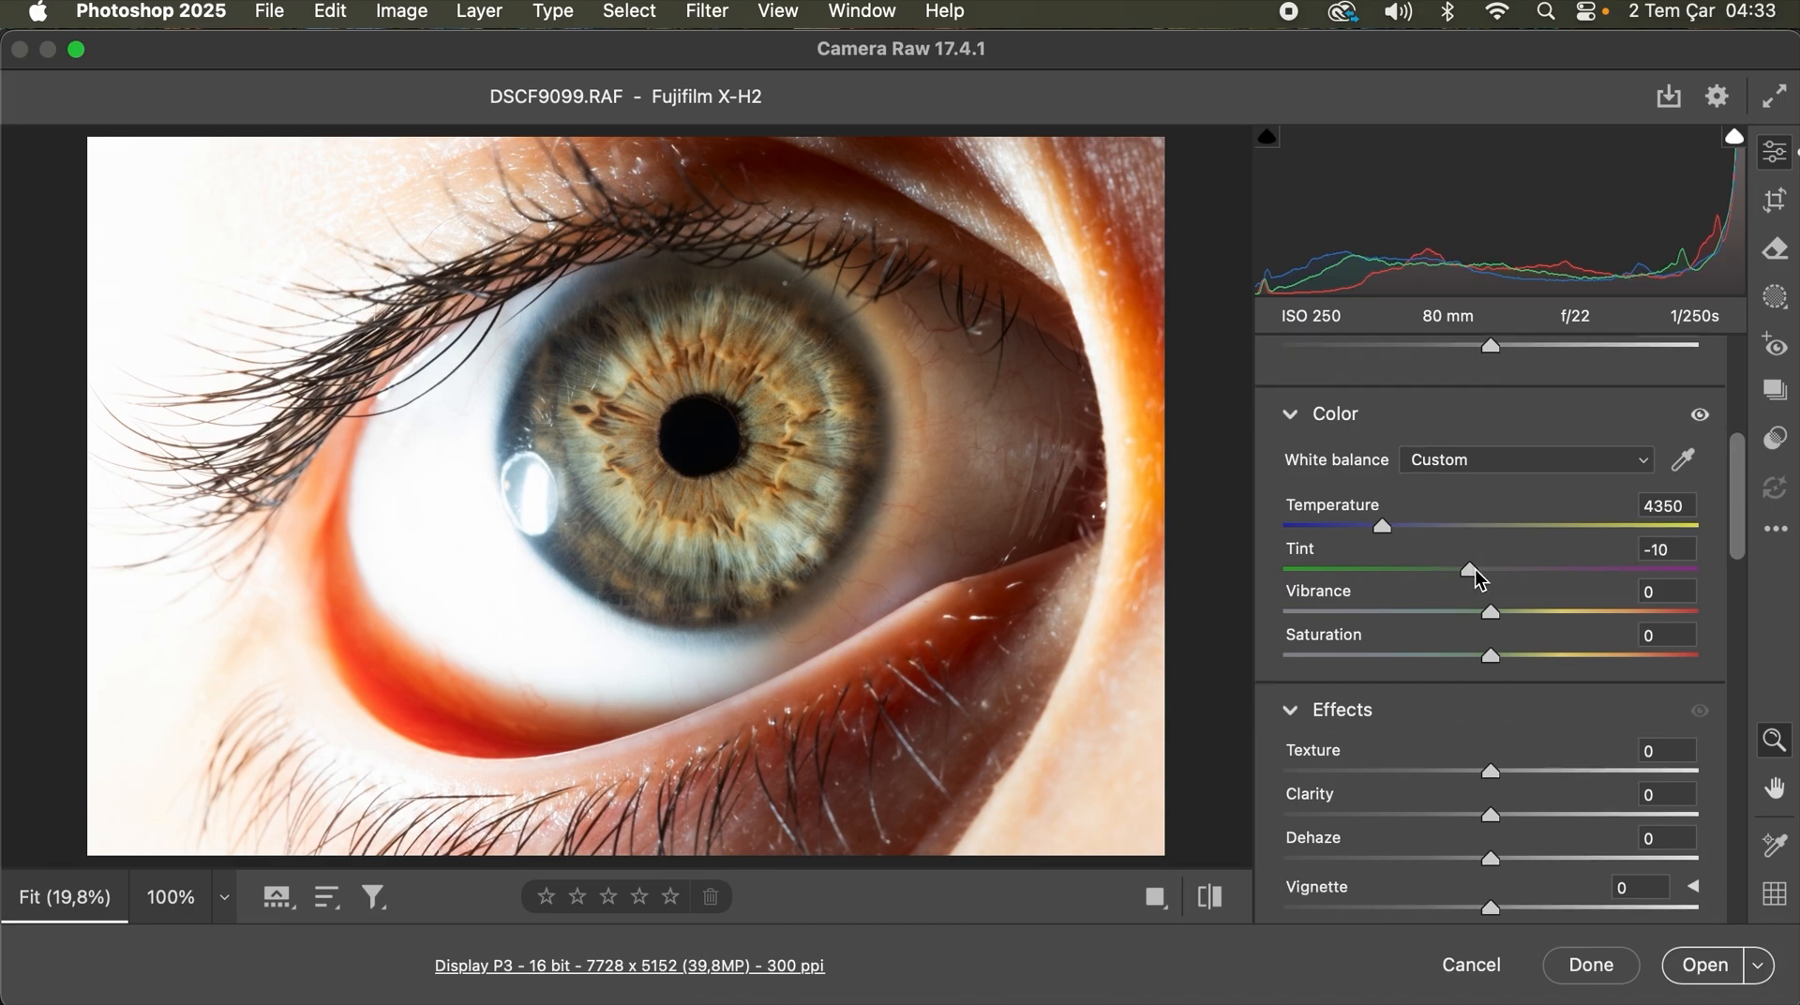
{"action": "scroll", "coordinate": [1475, 572], "scroll_direction": "up", "scroll_amount": 2}
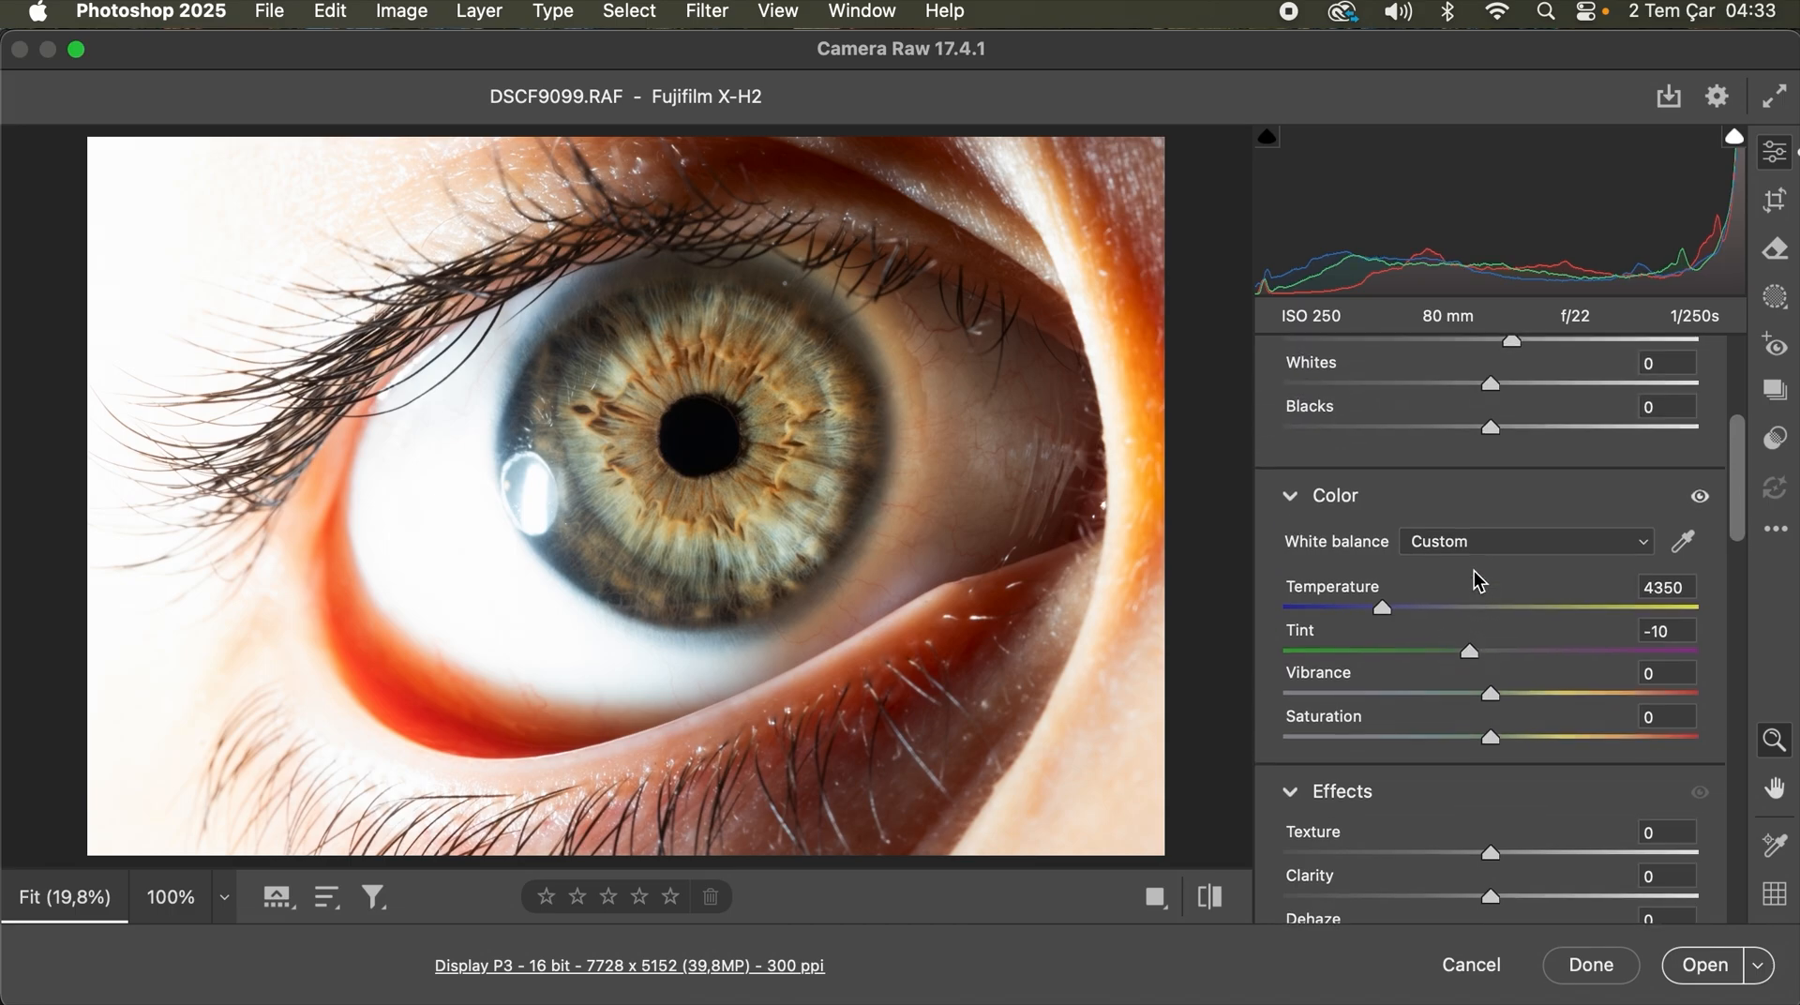
{"action": "scroll", "coordinate": [1479, 581], "scroll_direction": "down", "scroll_amount": 10}
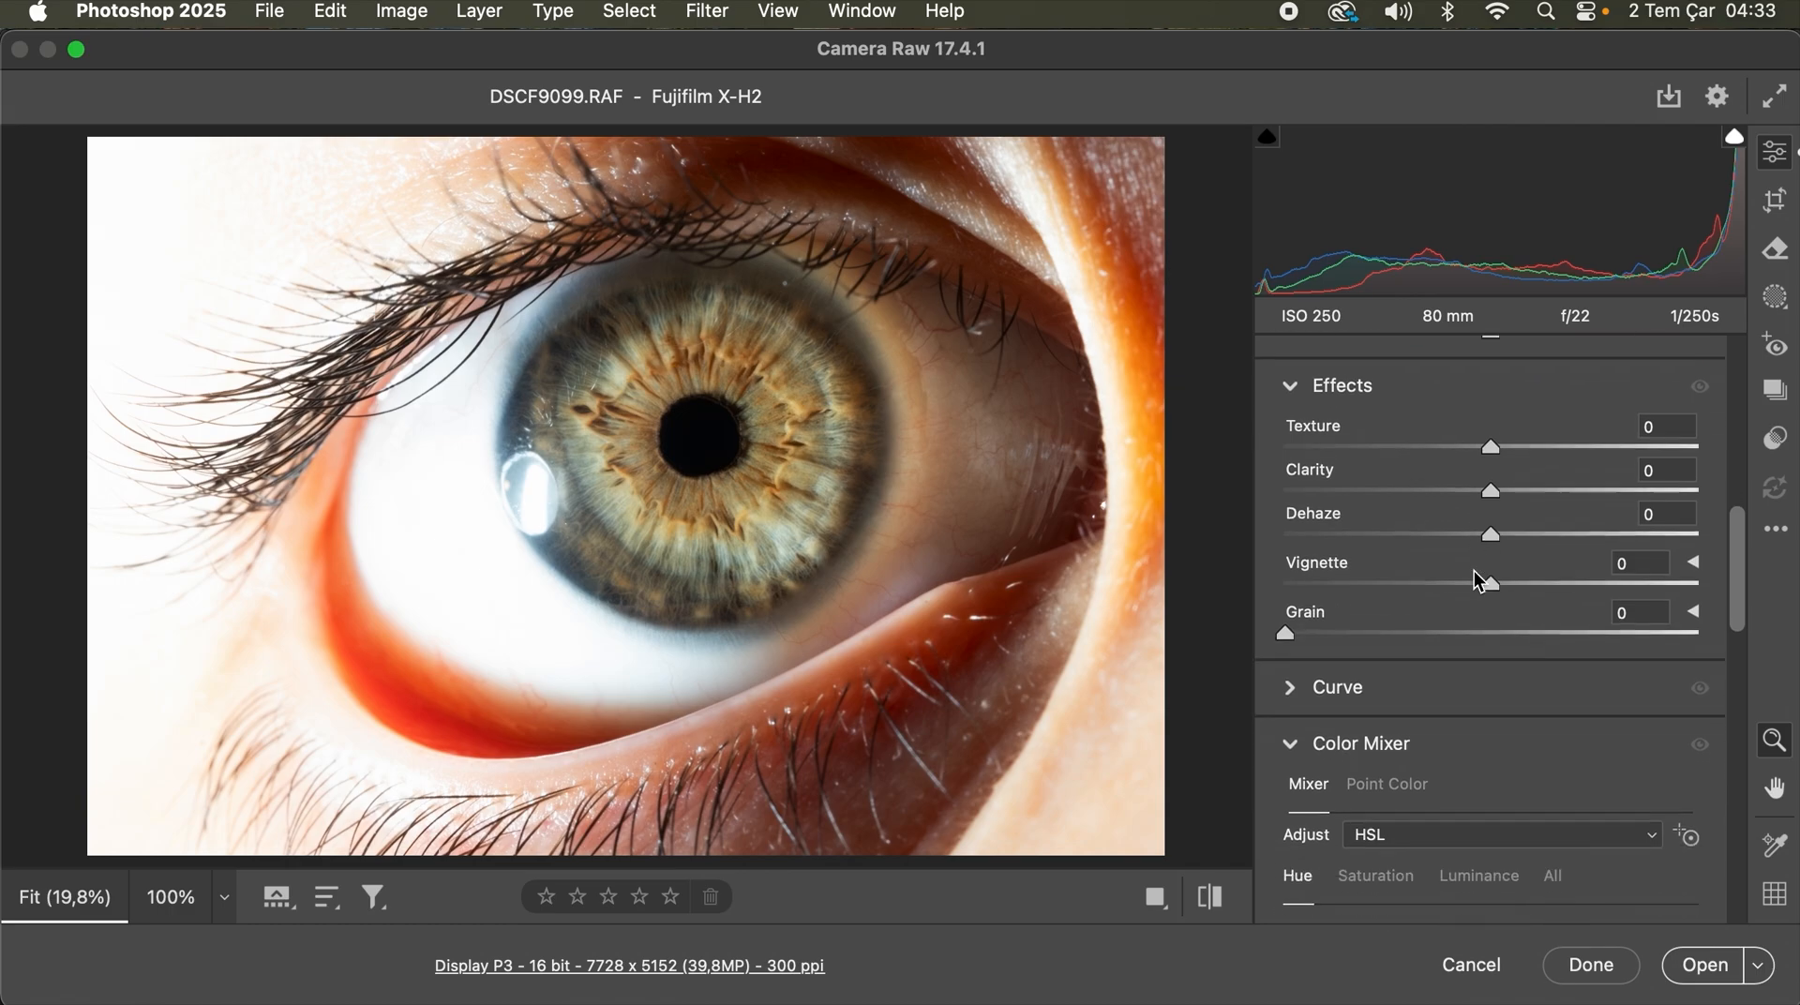
{"action": "scroll", "coordinate": [1474, 574], "scroll_direction": "down", "scroll_amount": 3}
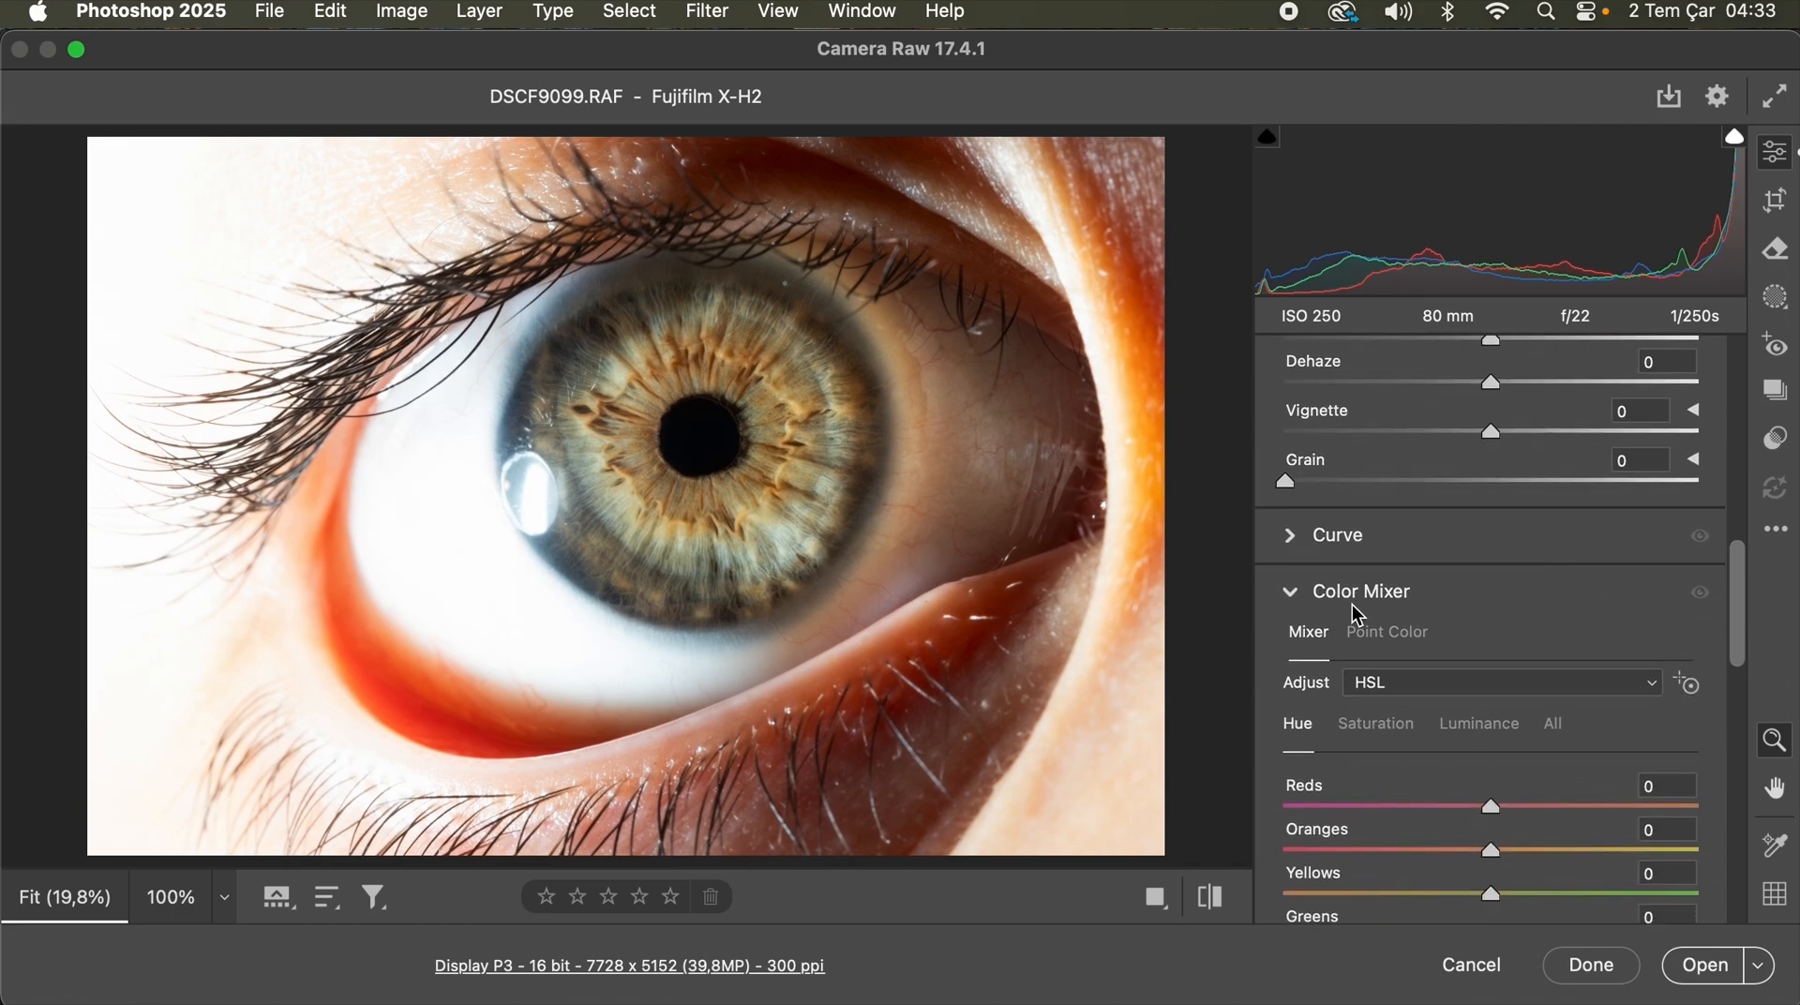
{"action": "left_click", "coordinate": [1294, 595]}
{"action": "left_click", "coordinate": [1294, 594]}
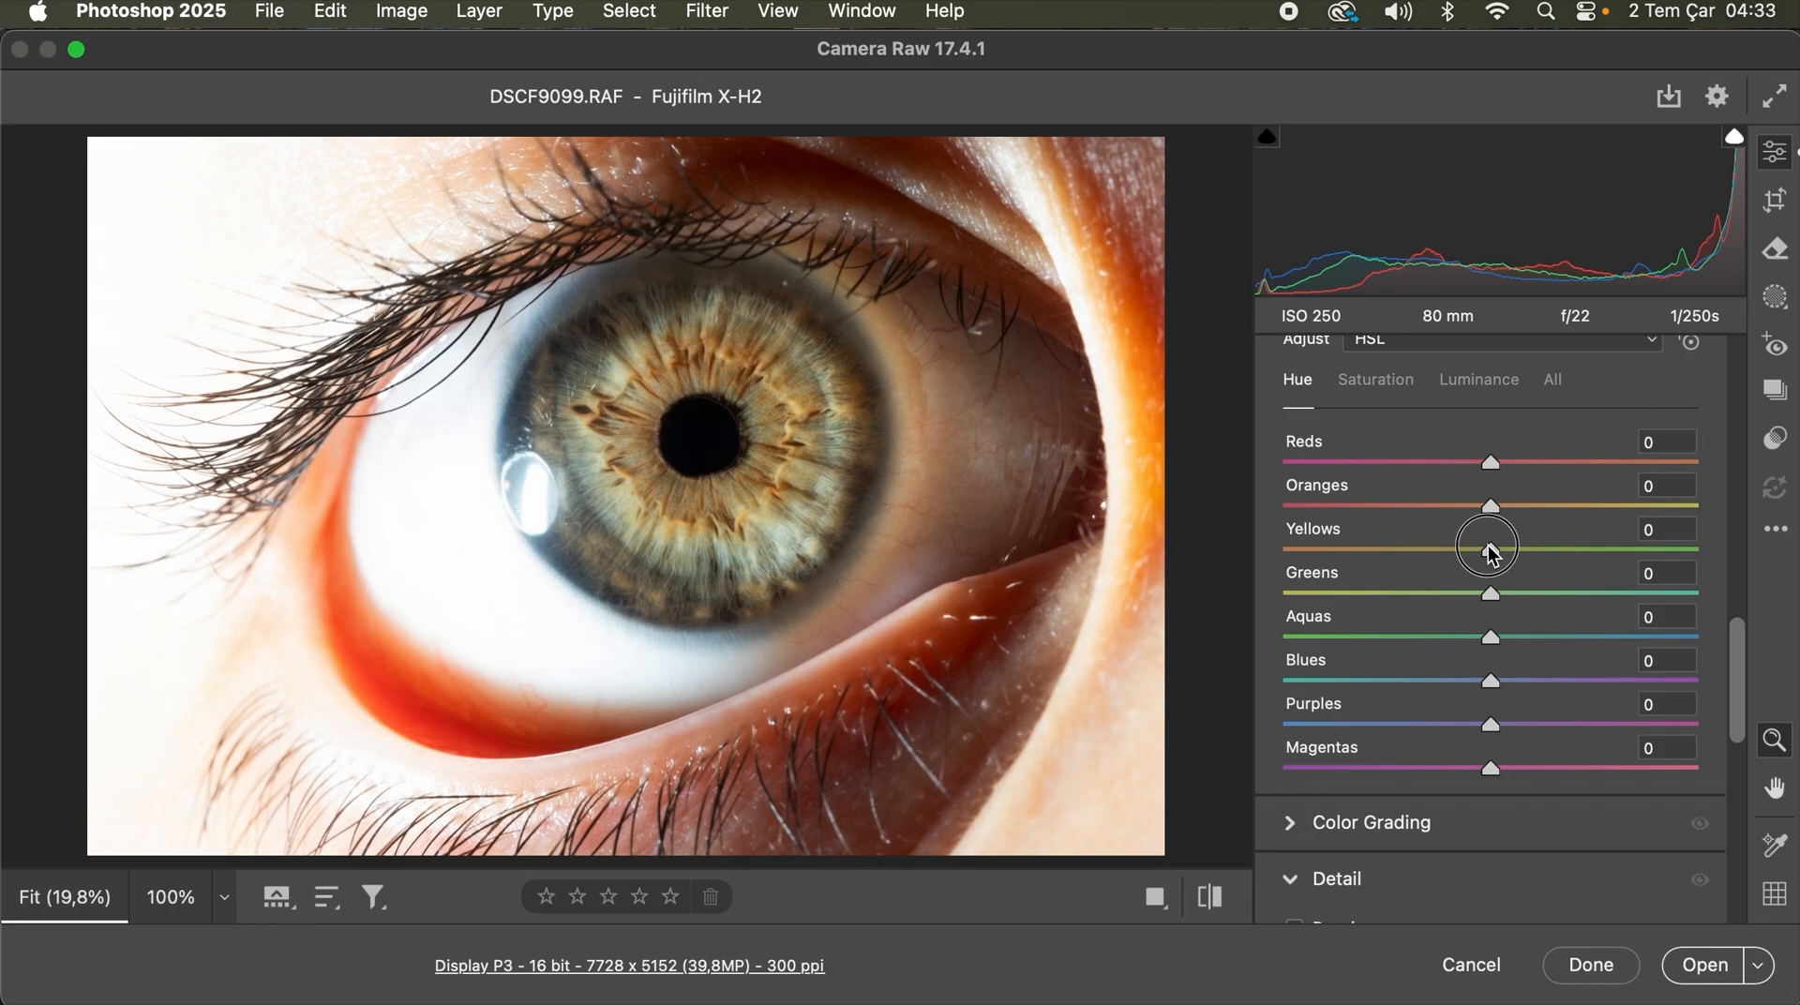
{"action": "mouse_move", "coordinate": [1487, 546]}
{"action": "left_mouse_down"}
{"action": "mouse_move", "coordinate": [1511, 545]}
{"action": "mouse_move", "coordinate": [1438, 546]}
{"action": "mouse_move", "coordinate": [1510, 544]}
{"action": "left_mouse_up"}
Step: Compare the eye photo before and after the adjustments by cycling through the preview views
{"action": "left_click", "coordinate": [1218, 898]}
{"action": "left_click", "coordinate": [1219, 898]}
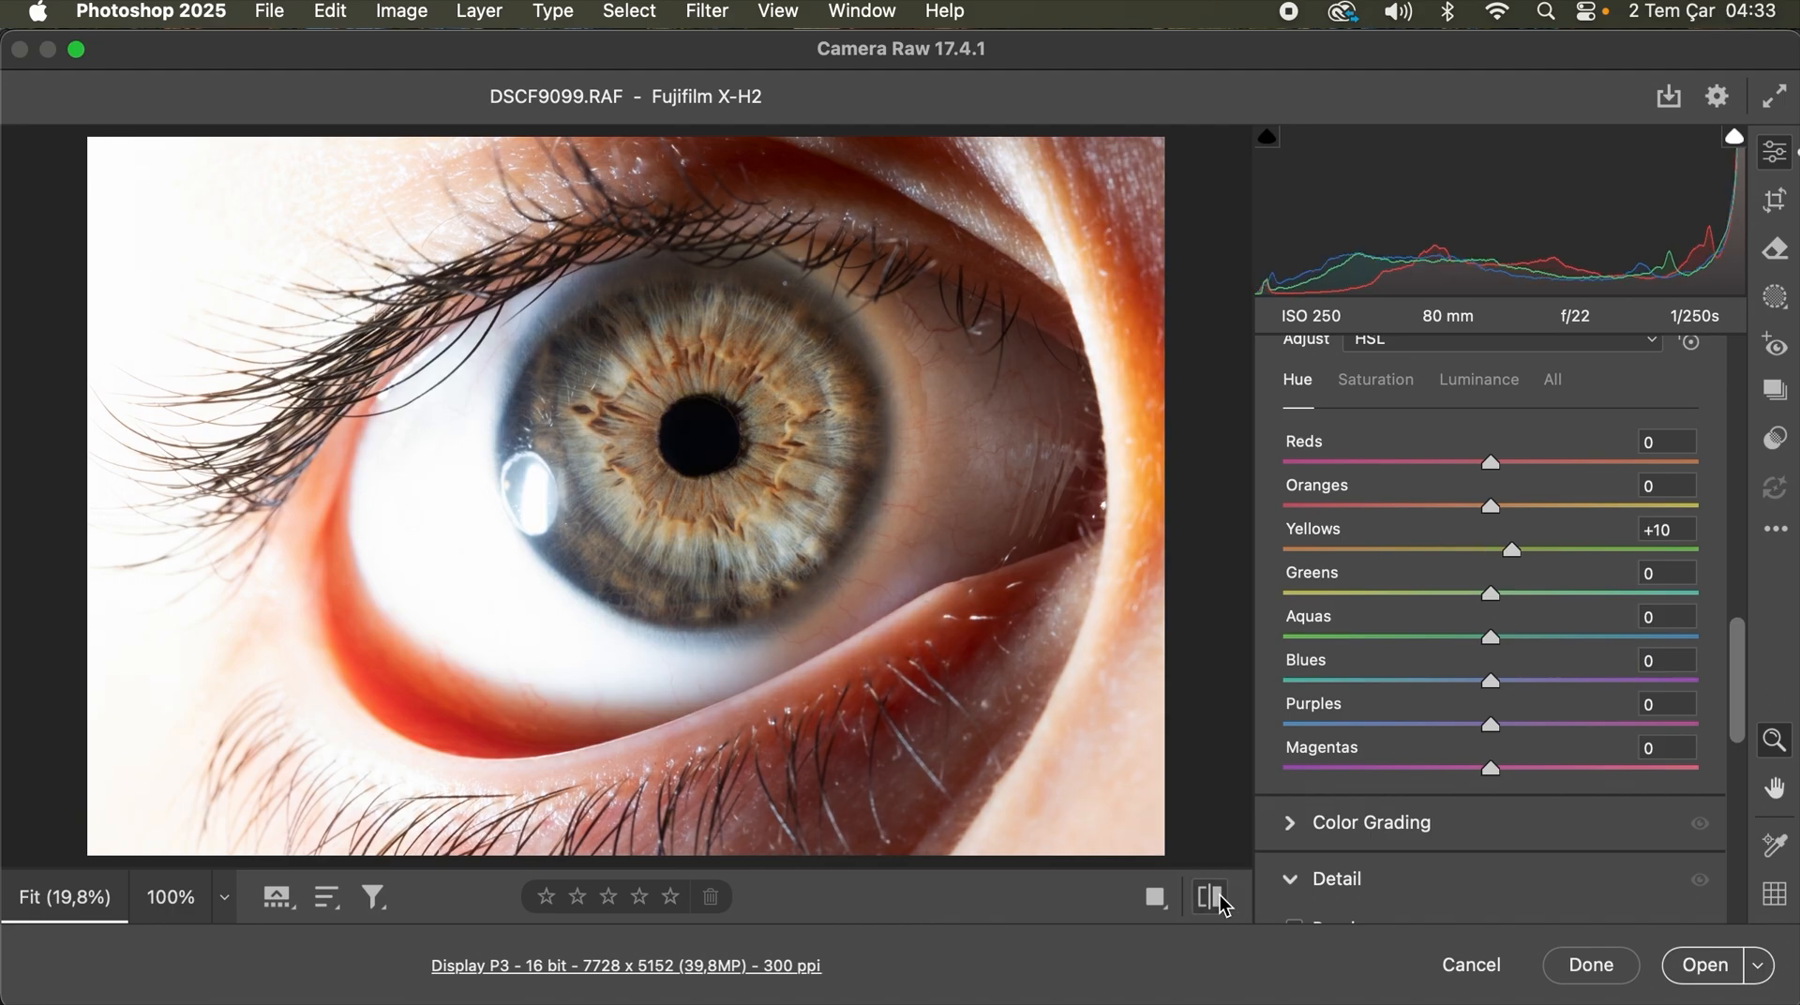
{"action": "left_click", "coordinate": [1219, 898]}
{"action": "left_click", "coordinate": [1218, 898]}
{"action": "left_click", "coordinate": [1219, 898]}
{"action": "left_click", "coordinate": [1219, 898]}
Step: Enable Super Resolution in the Detail settings to double the image resolution
{"action": "left_click_drag", "start_coordinate": [1741, 698], "coordinate": [1723, 754]}
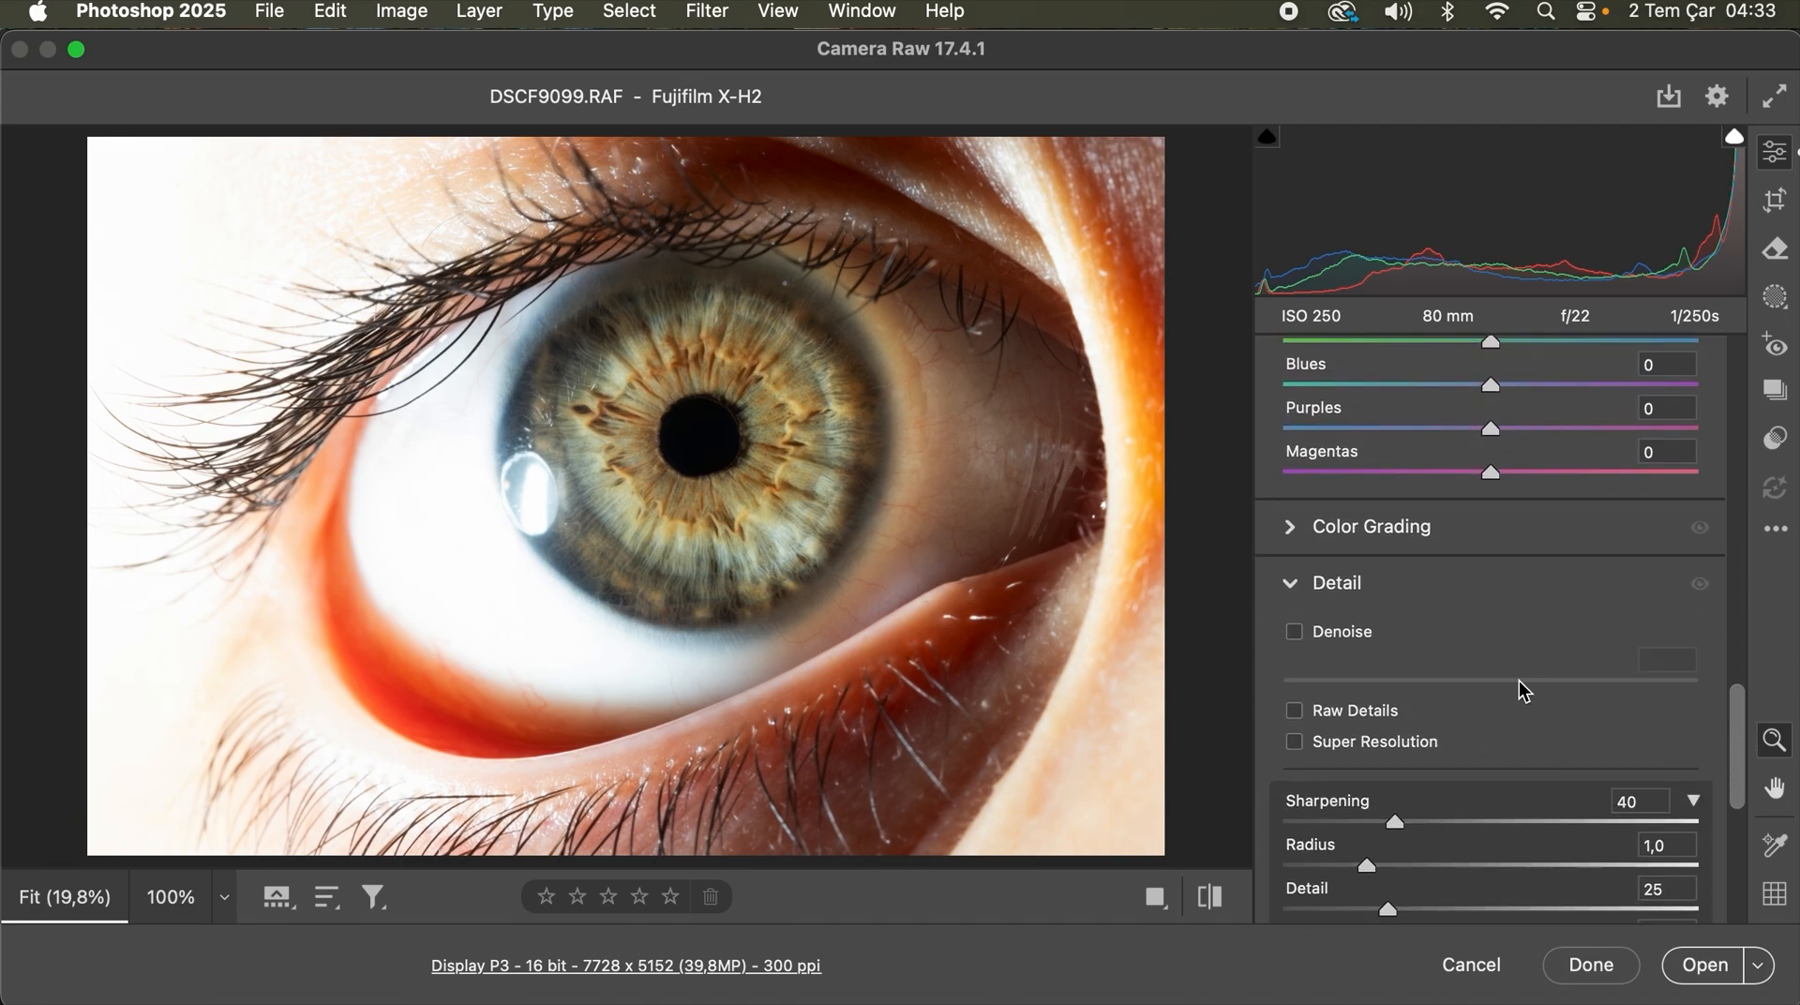
{"action": "left_click", "coordinate": [1337, 585]}
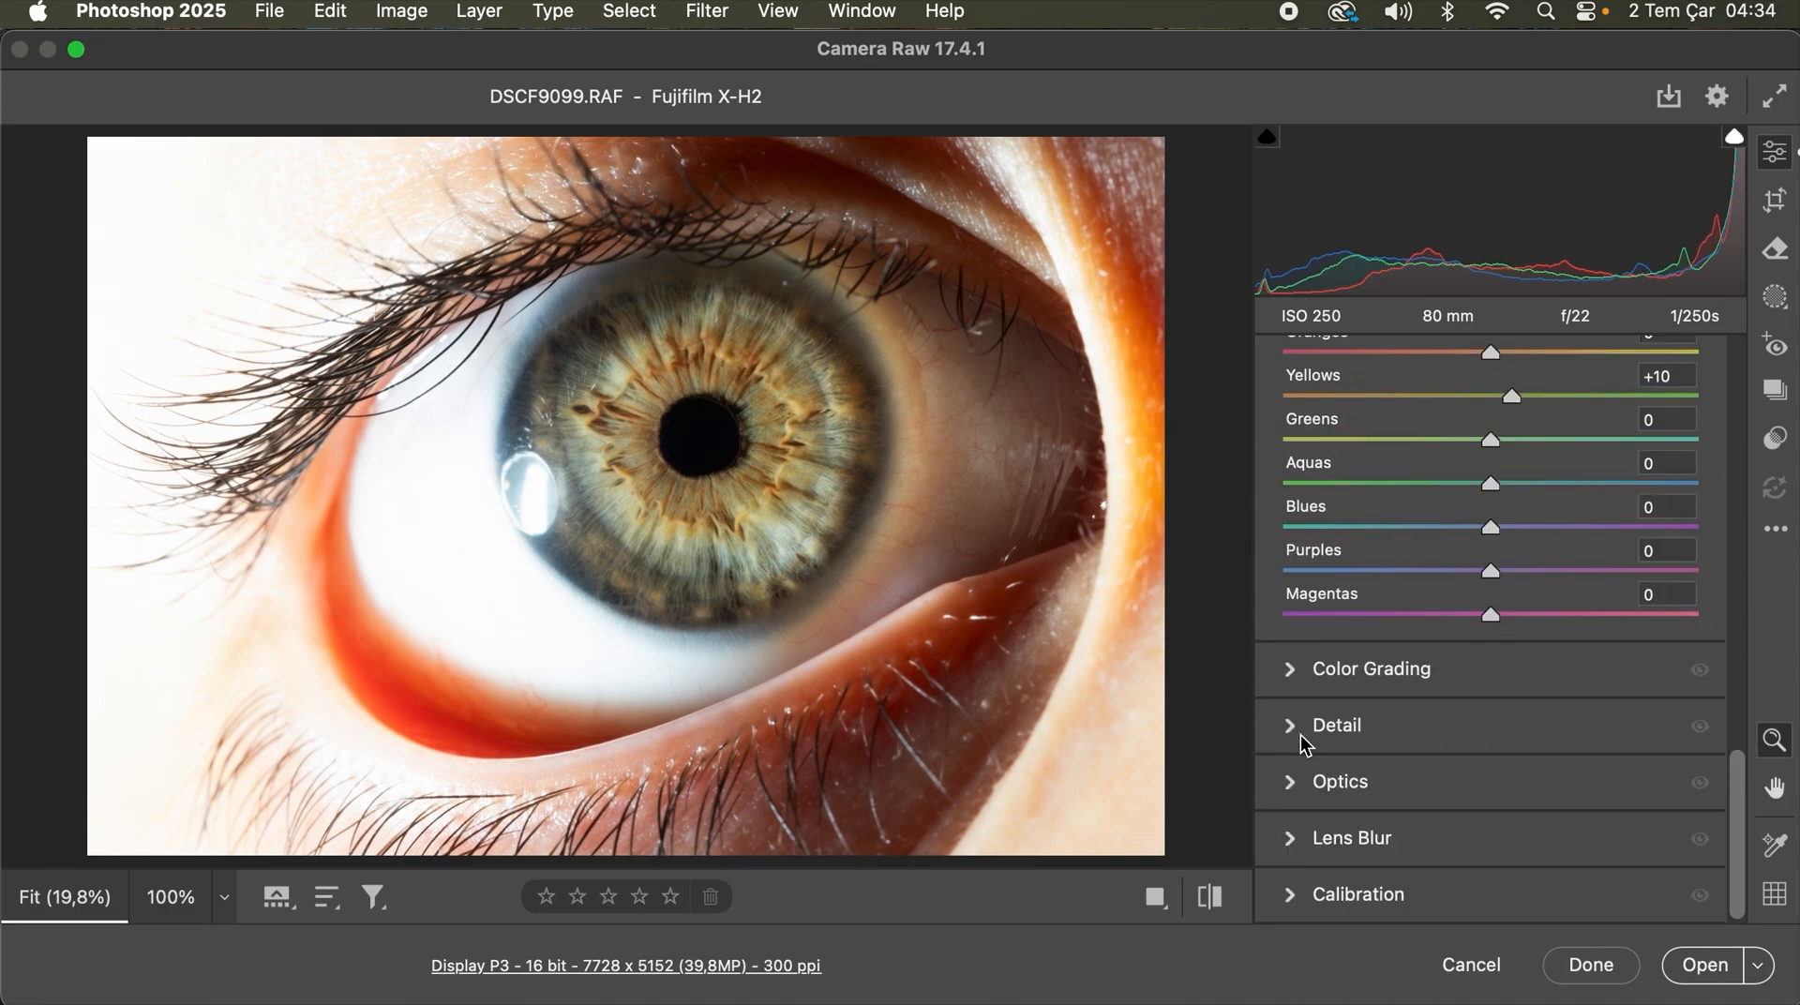
{"action": "left_click", "coordinate": [1299, 729]}
{"action": "scroll", "coordinate": [1415, 721], "scroll_direction": "down", "scroll_amount": 2}
{"action": "scroll", "coordinate": [1413, 712], "scroll_direction": "down", "scroll_amount": 2}
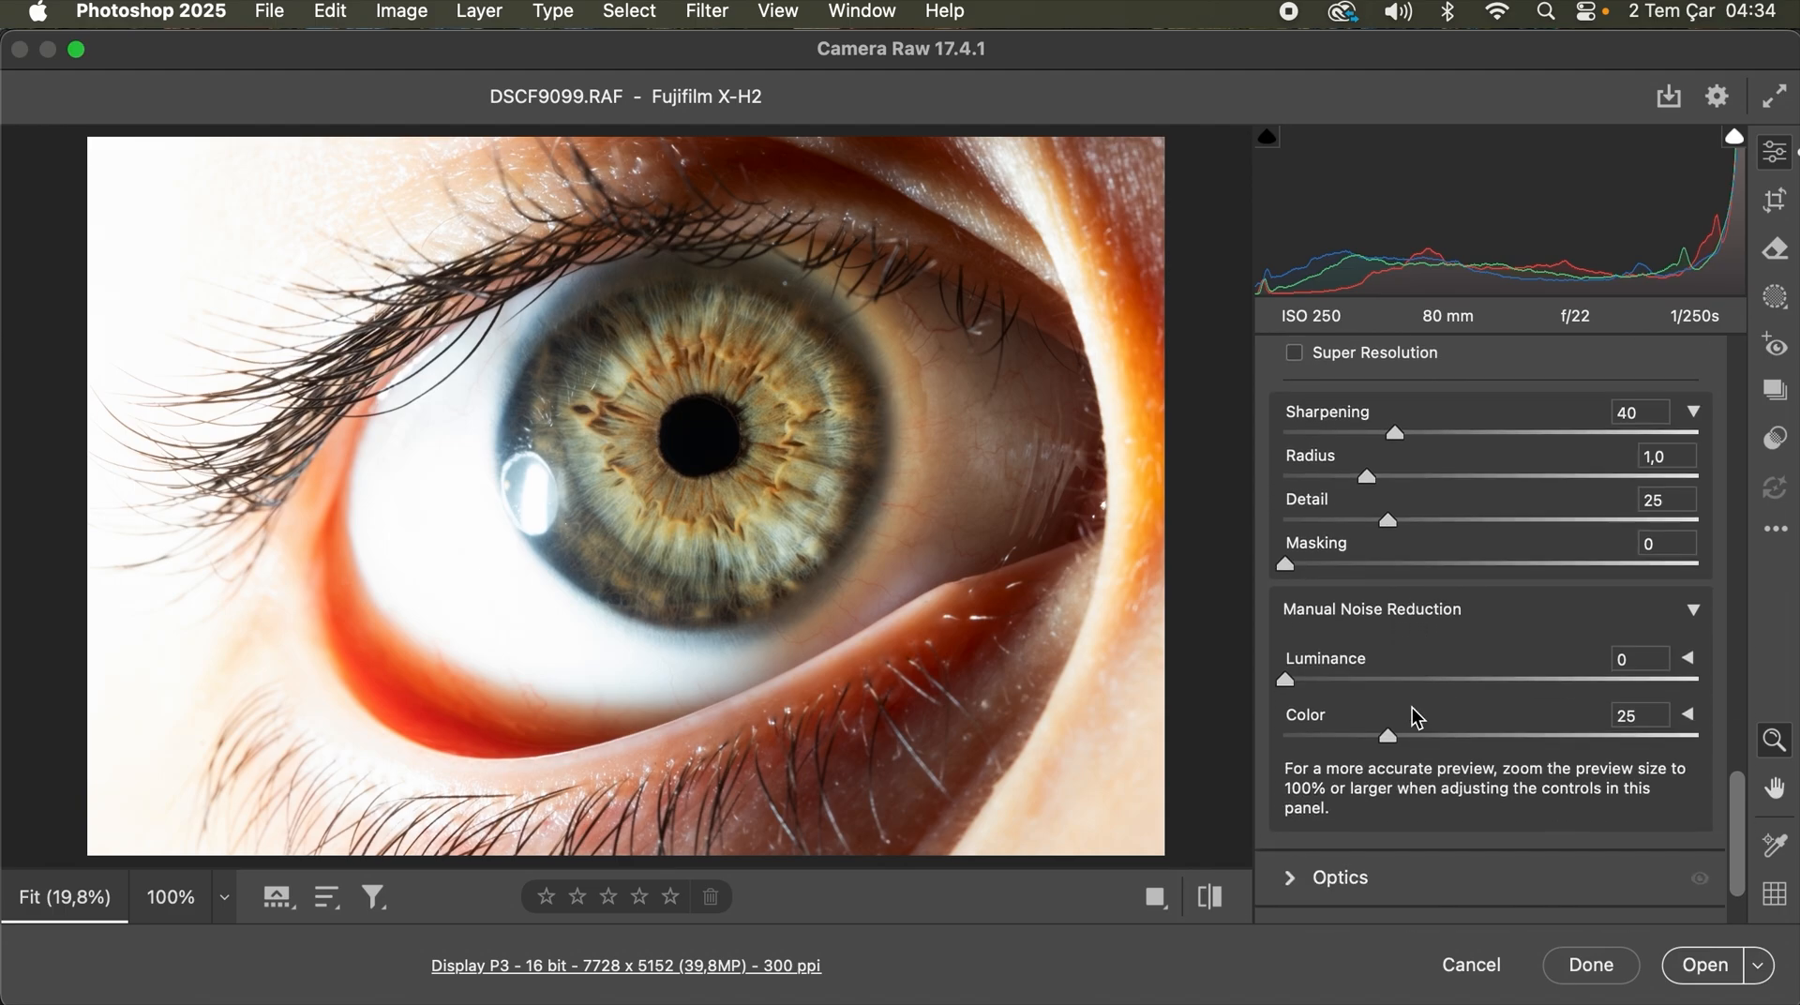
{"action": "scroll", "coordinate": [1409, 690], "scroll_direction": "up", "scroll_amount": 6}
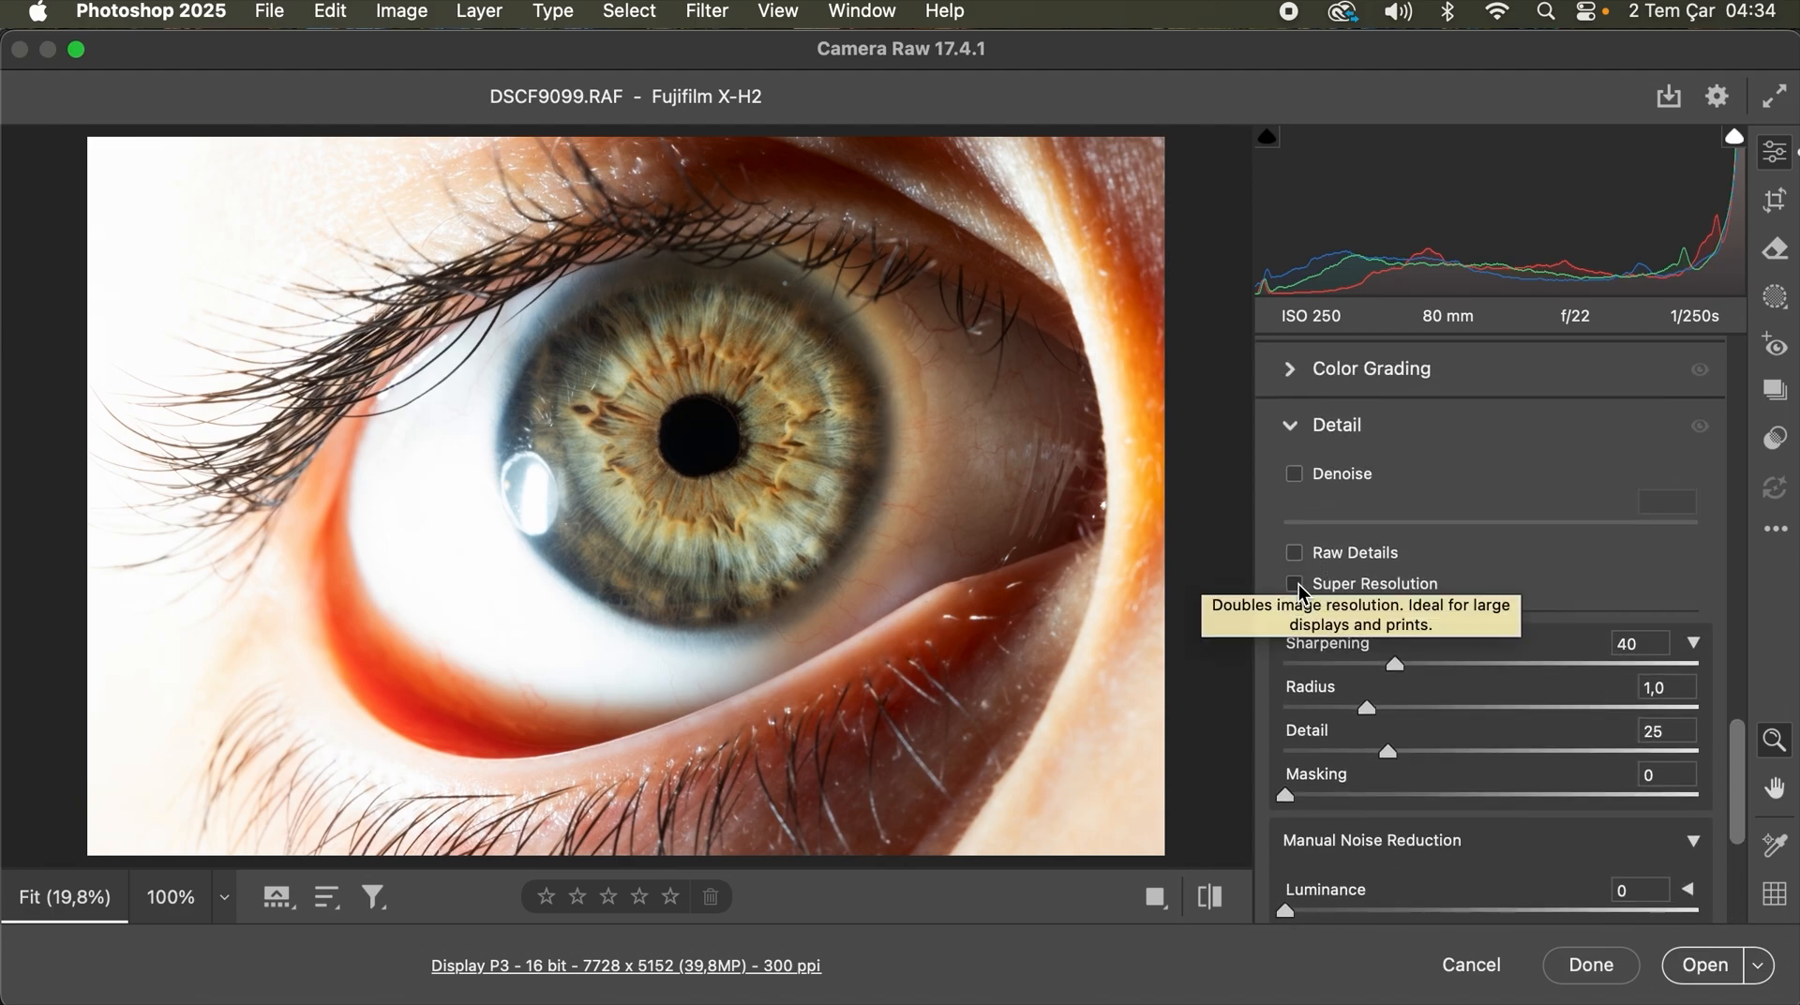
{"action": "left_click", "coordinate": [1298, 584]}
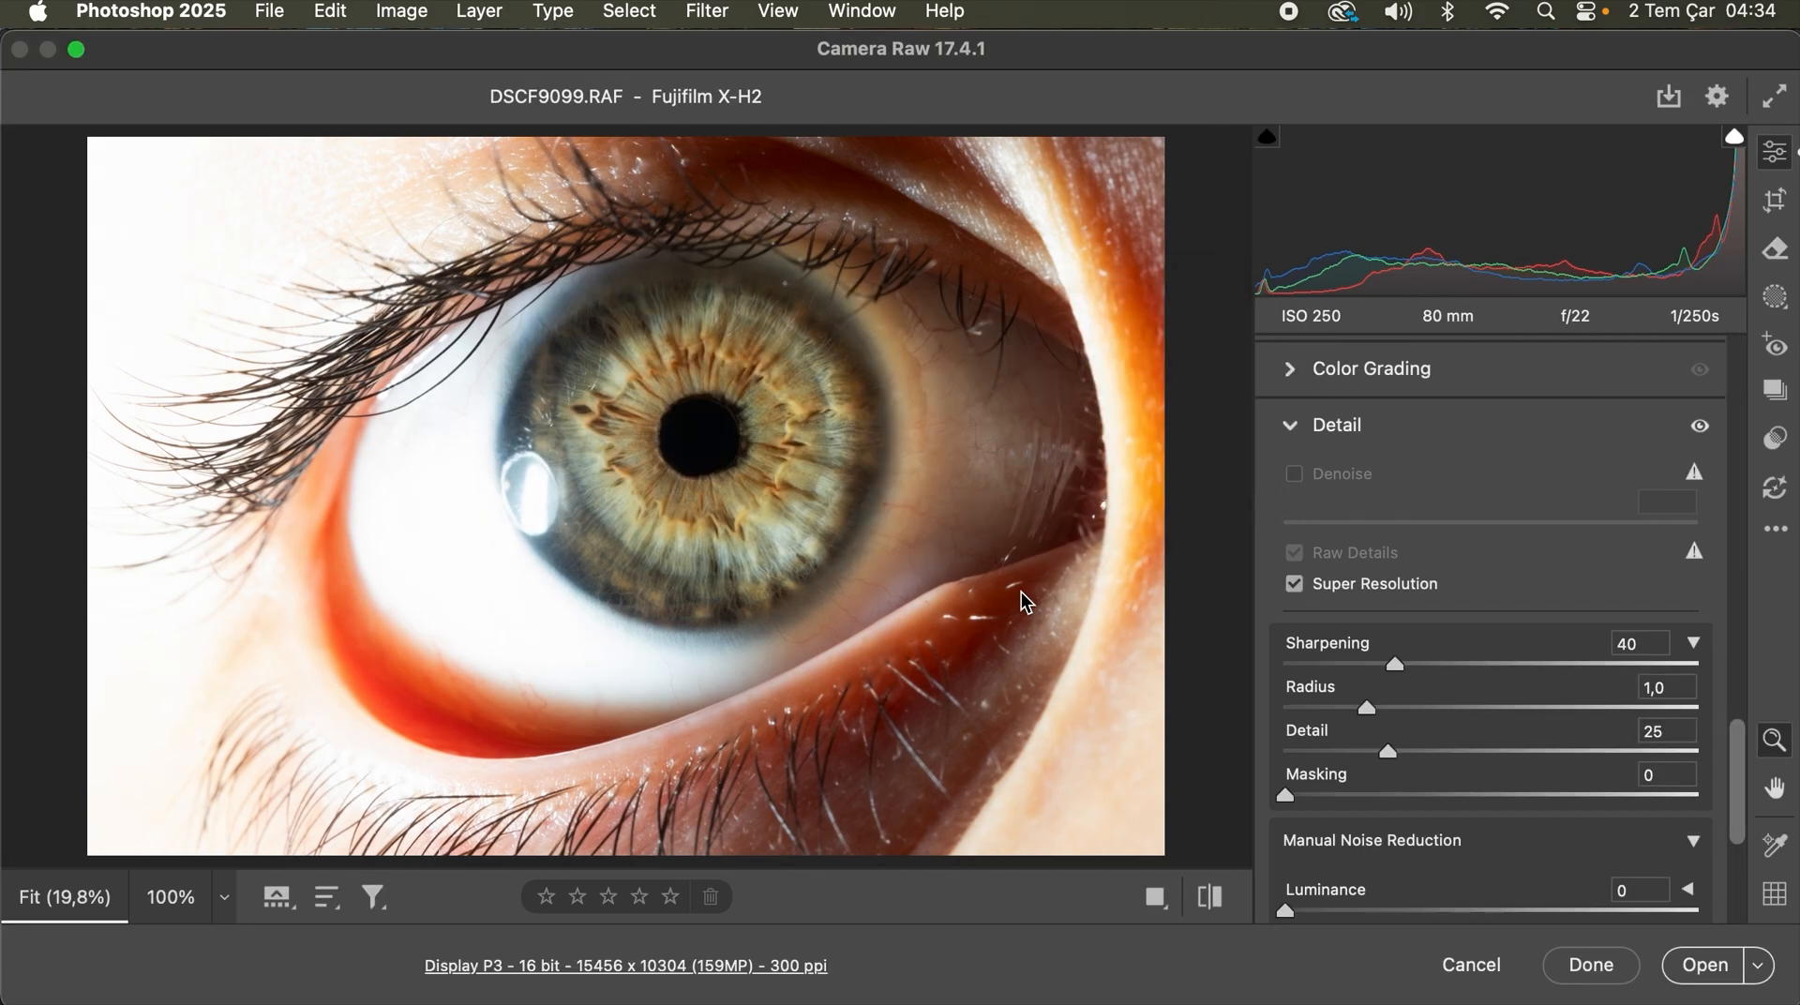
Step: Create a brush mask and paint it over the iris around the pupil with a brush size of 9
{"action": "key", "text": "super+plus"}
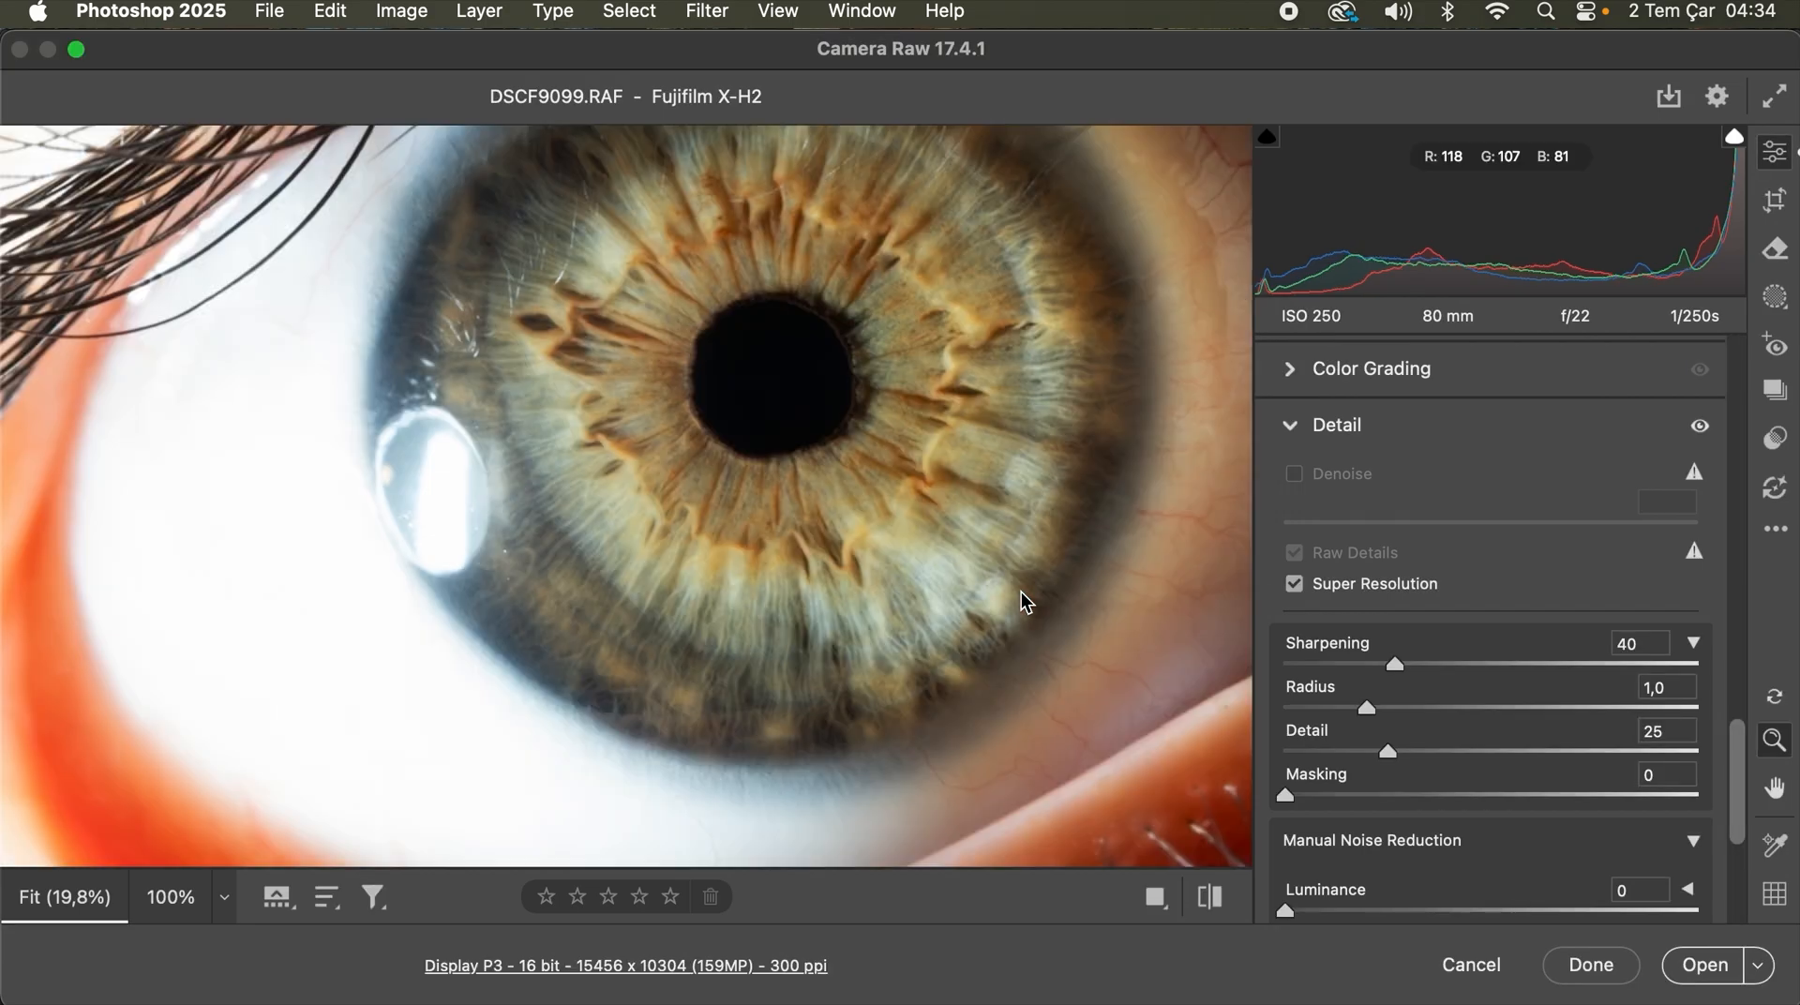
{"action": "left_click_drag", "start_coordinate": [1016, 463], "coordinate": [728, 494]}
{"action": "key", "text": "space"}
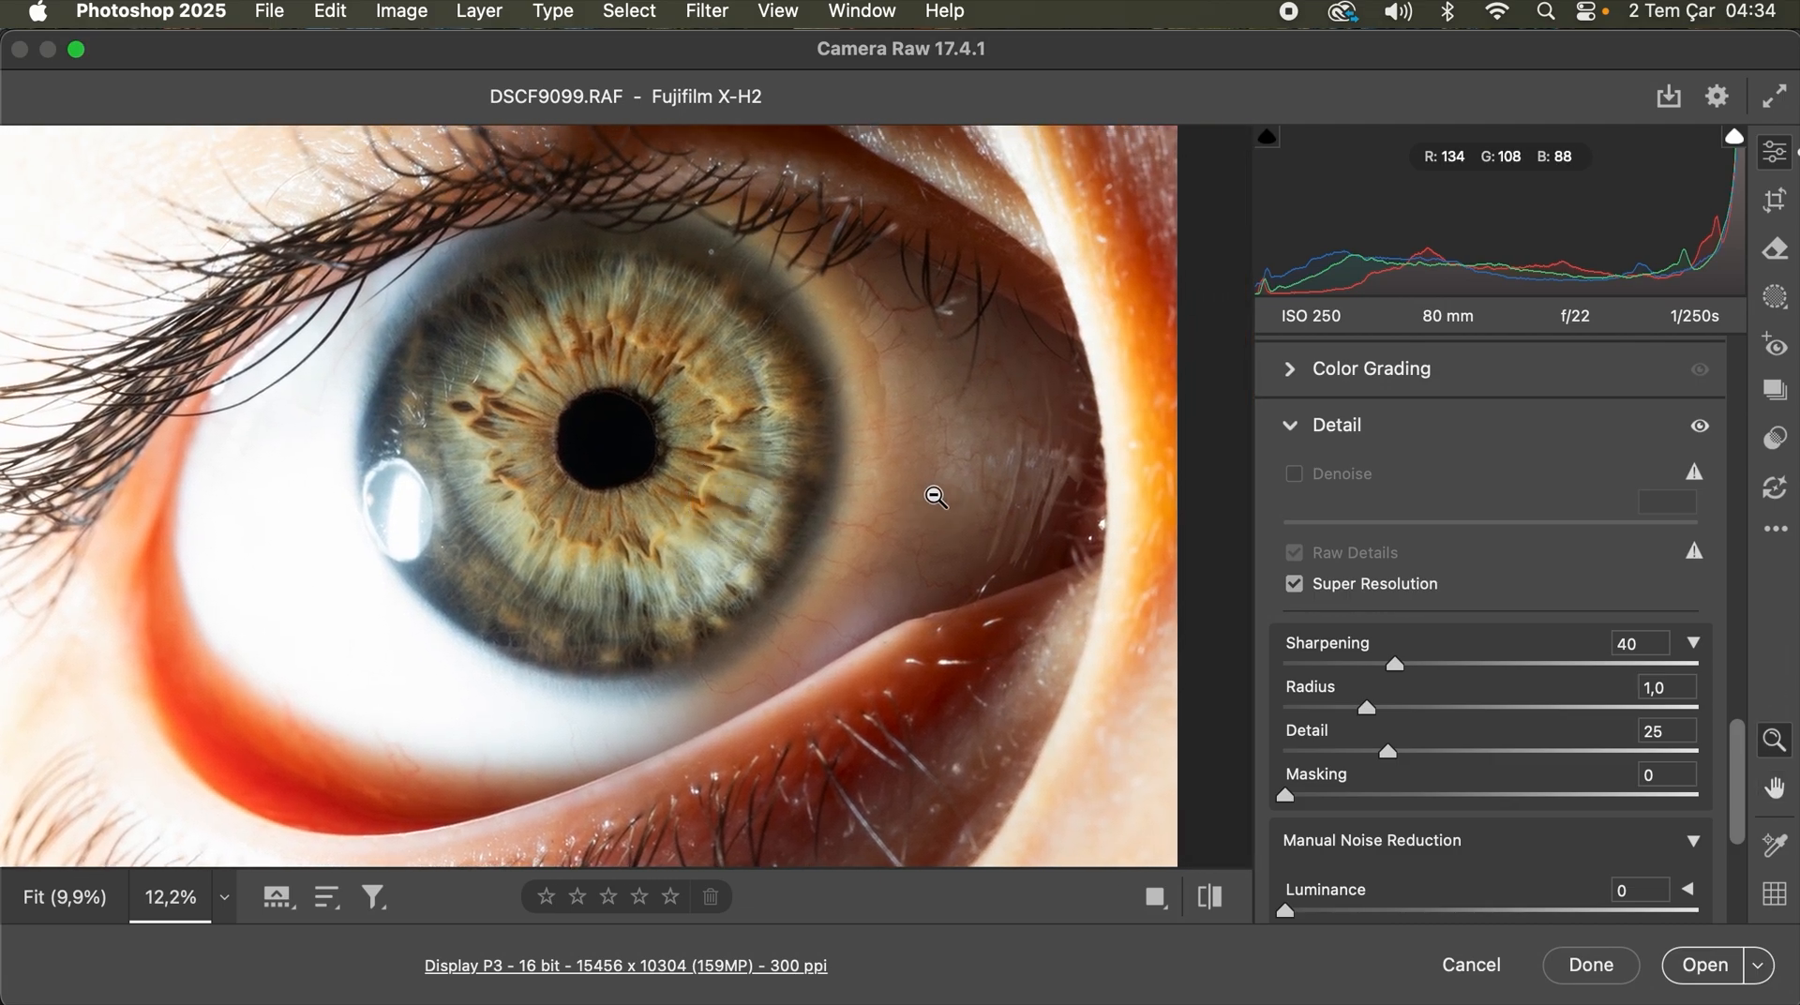
{"action": "left_click", "coordinate": [935, 497], "text": "alt"}
{"action": "left_click_drag", "start_coordinate": [933, 497], "coordinate": [727, 534]}
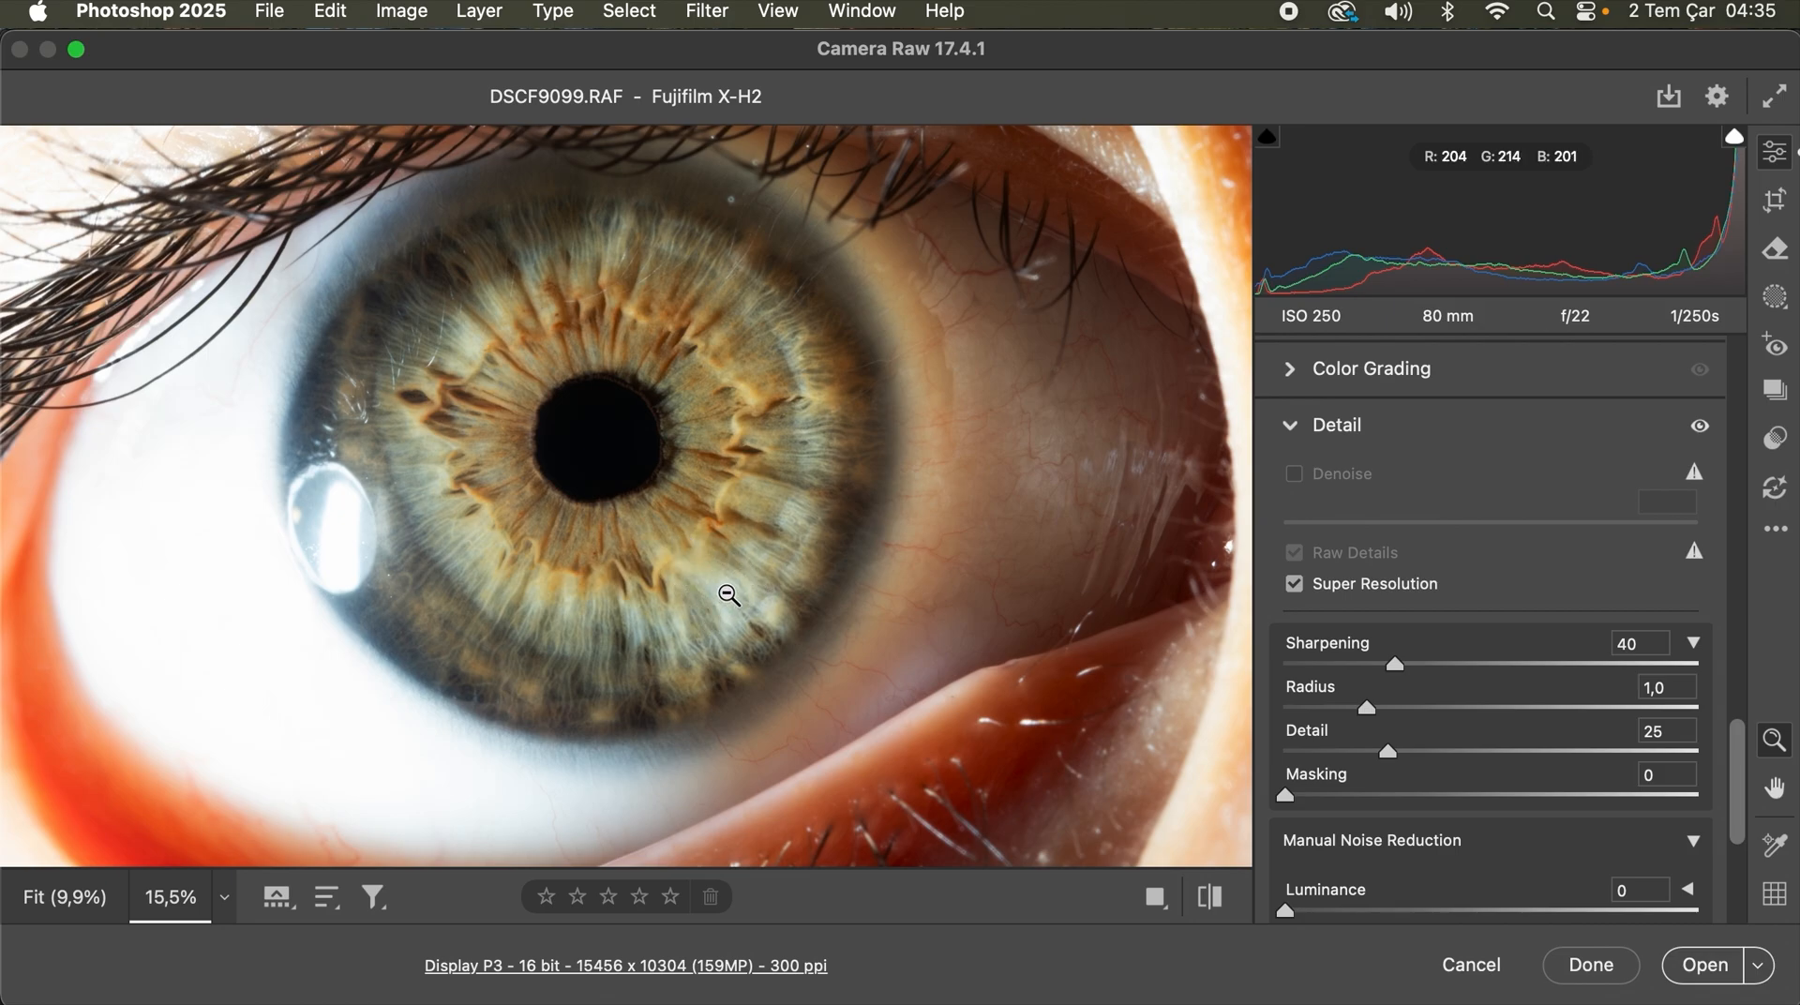
{"action": "left_click", "coordinate": [1776, 298]}
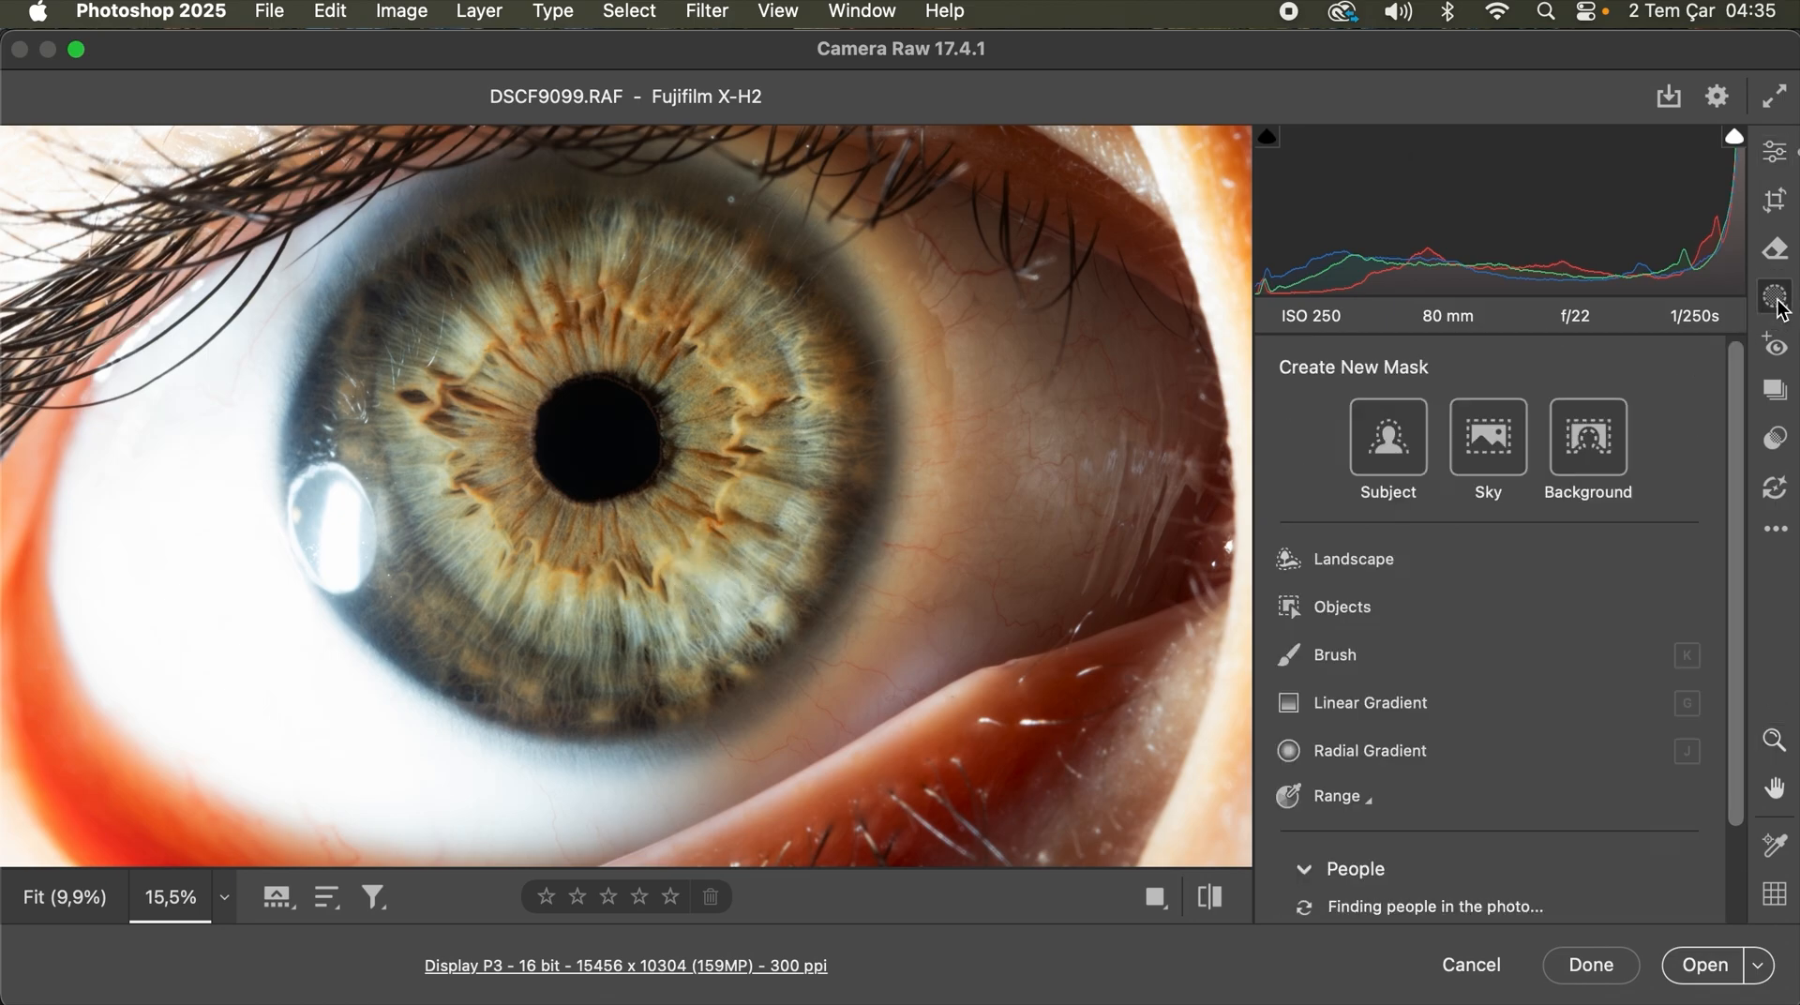
{"action": "left_click", "coordinate": [1346, 661]}
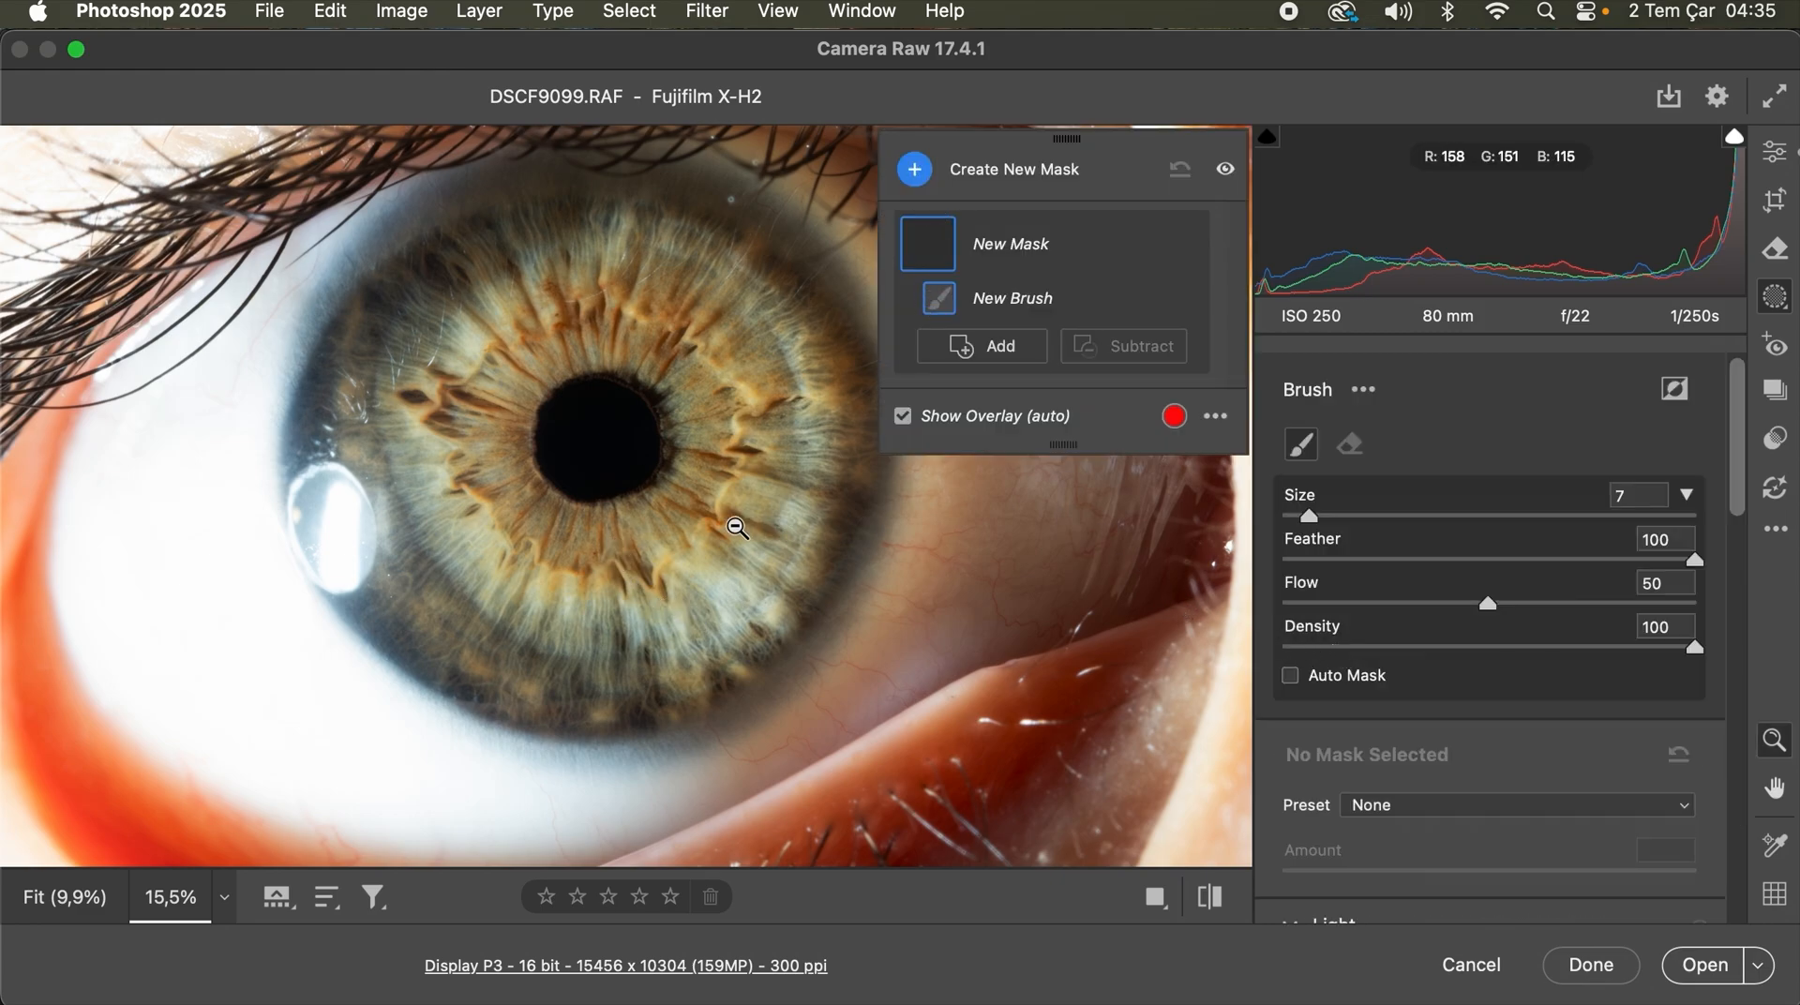
{"action": "left_click", "coordinate": [917, 170]}
{"action": "left_click", "coordinate": [997, 394]}
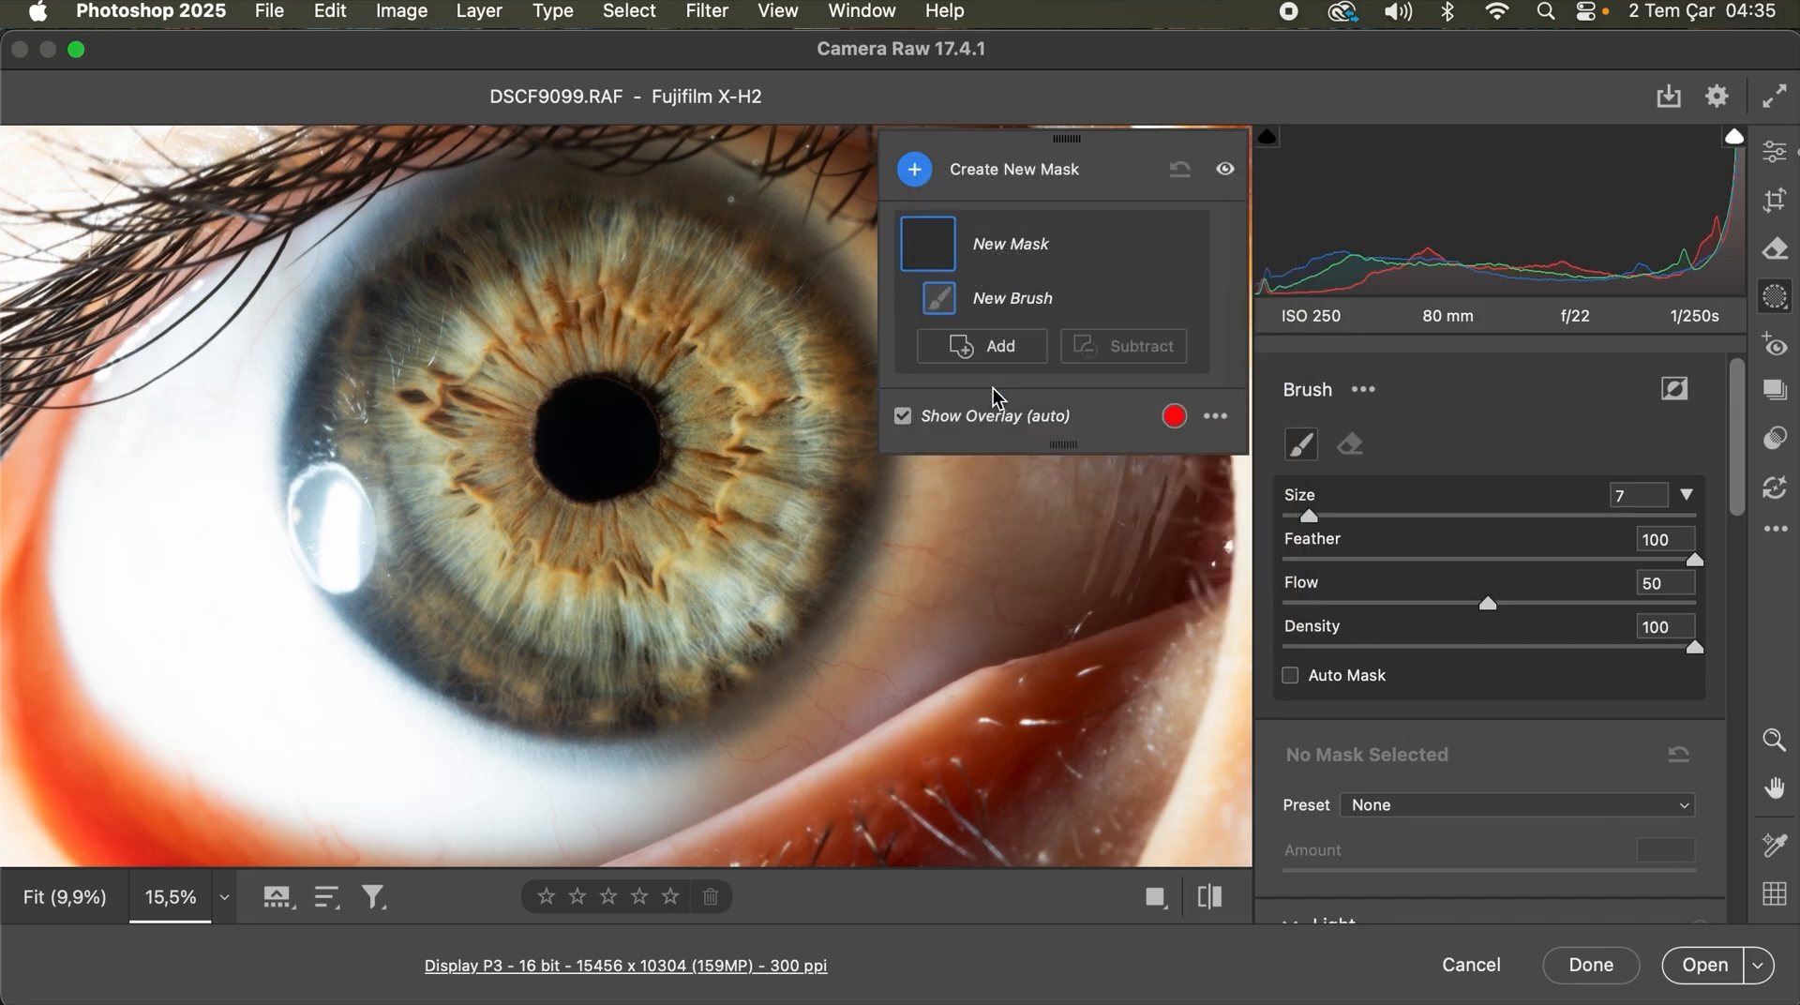
{"action": "key", "text": "bracketright"}
{"action": "key", "text": "bracketright"}
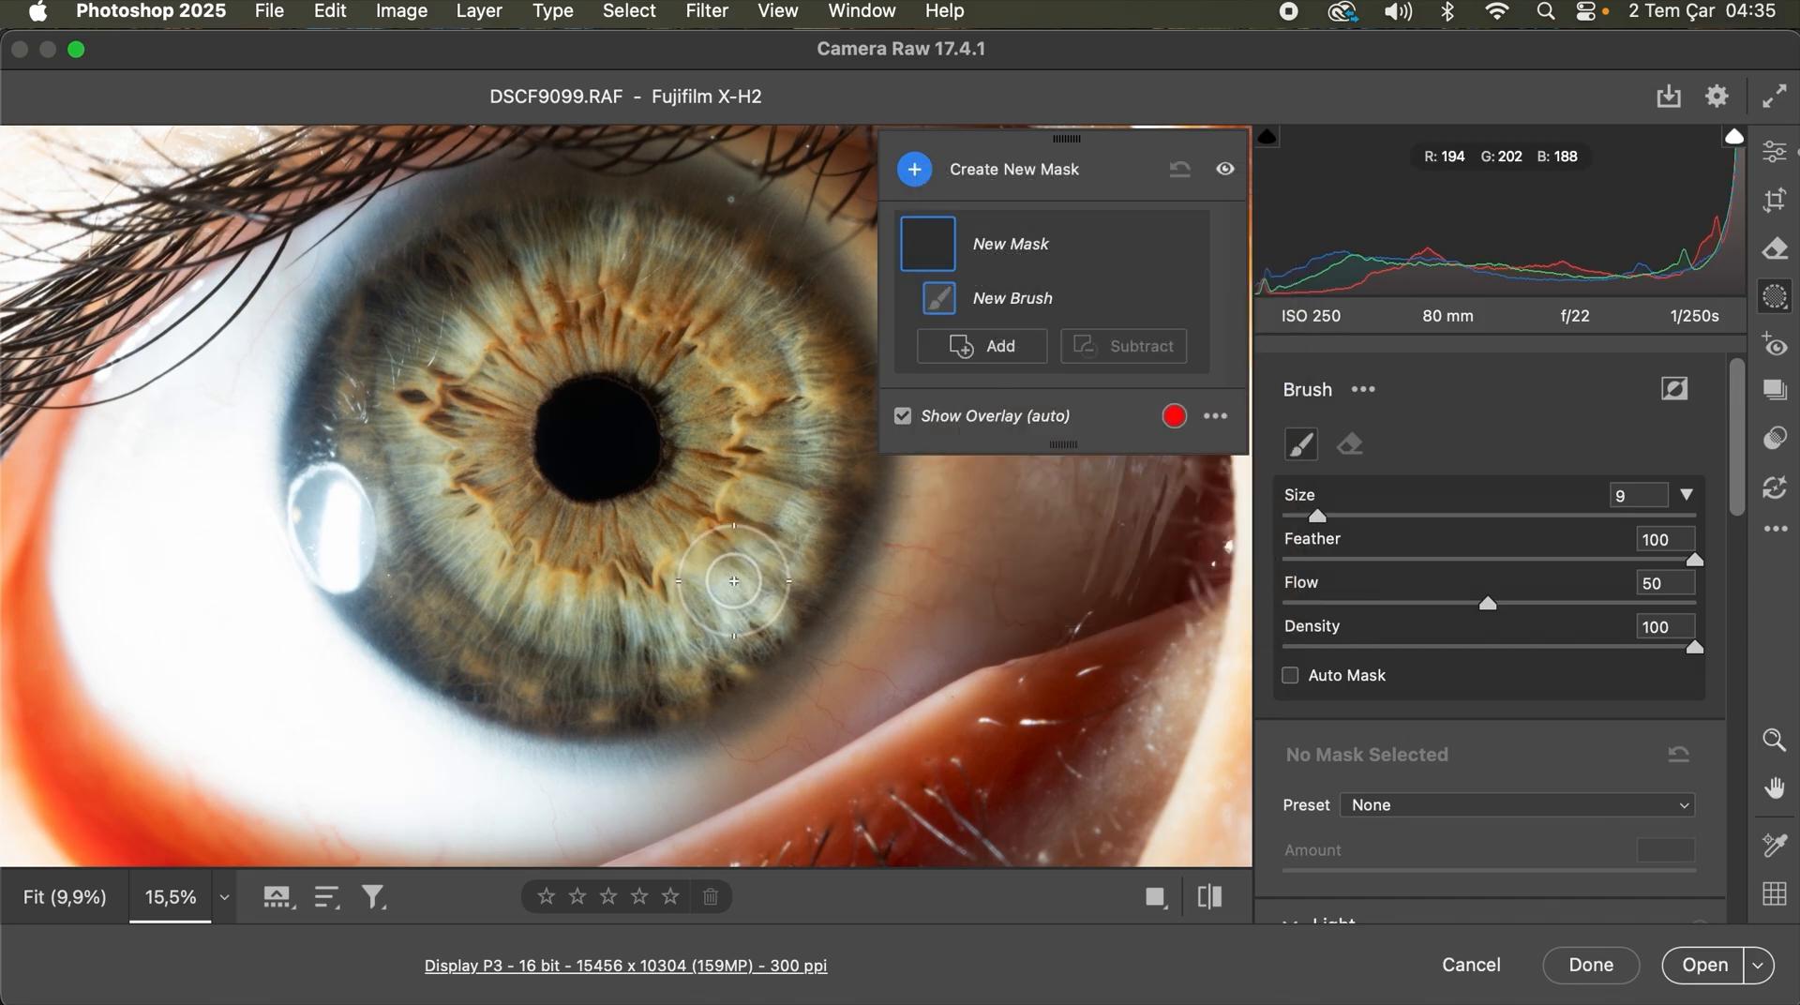
{"action": "mouse_move", "coordinate": [740, 577]}
{"action": "left_mouse_down"}
{"action": "mouse_move", "coordinate": [703, 595]}
{"action": "mouse_move", "coordinate": [727, 567]}
{"action": "mouse_move", "coordinate": [708, 560]}
{"action": "mouse_move", "coordinate": [684, 595]}
{"action": "mouse_move", "coordinate": [735, 563]}
{"action": "mouse_move", "coordinate": [751, 510]}
{"action": "mouse_move", "coordinate": [672, 587]}
{"action": "mouse_move", "coordinate": [603, 583]}
{"action": "mouse_move", "coordinate": [535, 525]}
{"action": "mouse_move", "coordinate": [474, 338]}
{"action": "mouse_move", "coordinate": [534, 362]}
{"action": "mouse_move", "coordinate": [763, 382]}
{"action": "mouse_move", "coordinate": [766, 478]}
{"action": "mouse_move", "coordinate": [728, 555]}
{"action": "mouse_move", "coordinate": [603, 591]}
{"action": "mouse_move", "coordinate": [700, 590]}
{"action": "mouse_move", "coordinate": [786, 458]}
{"action": "mouse_move", "coordinate": [703, 301]}
{"action": "mouse_move", "coordinate": [475, 301]}
{"action": "mouse_move", "coordinate": [441, 434]}
{"action": "mouse_move", "coordinate": [573, 587]}
{"action": "mouse_move", "coordinate": [764, 409]}
{"action": "mouse_move", "coordinate": [755, 507]}
{"action": "left_mouse_up"}
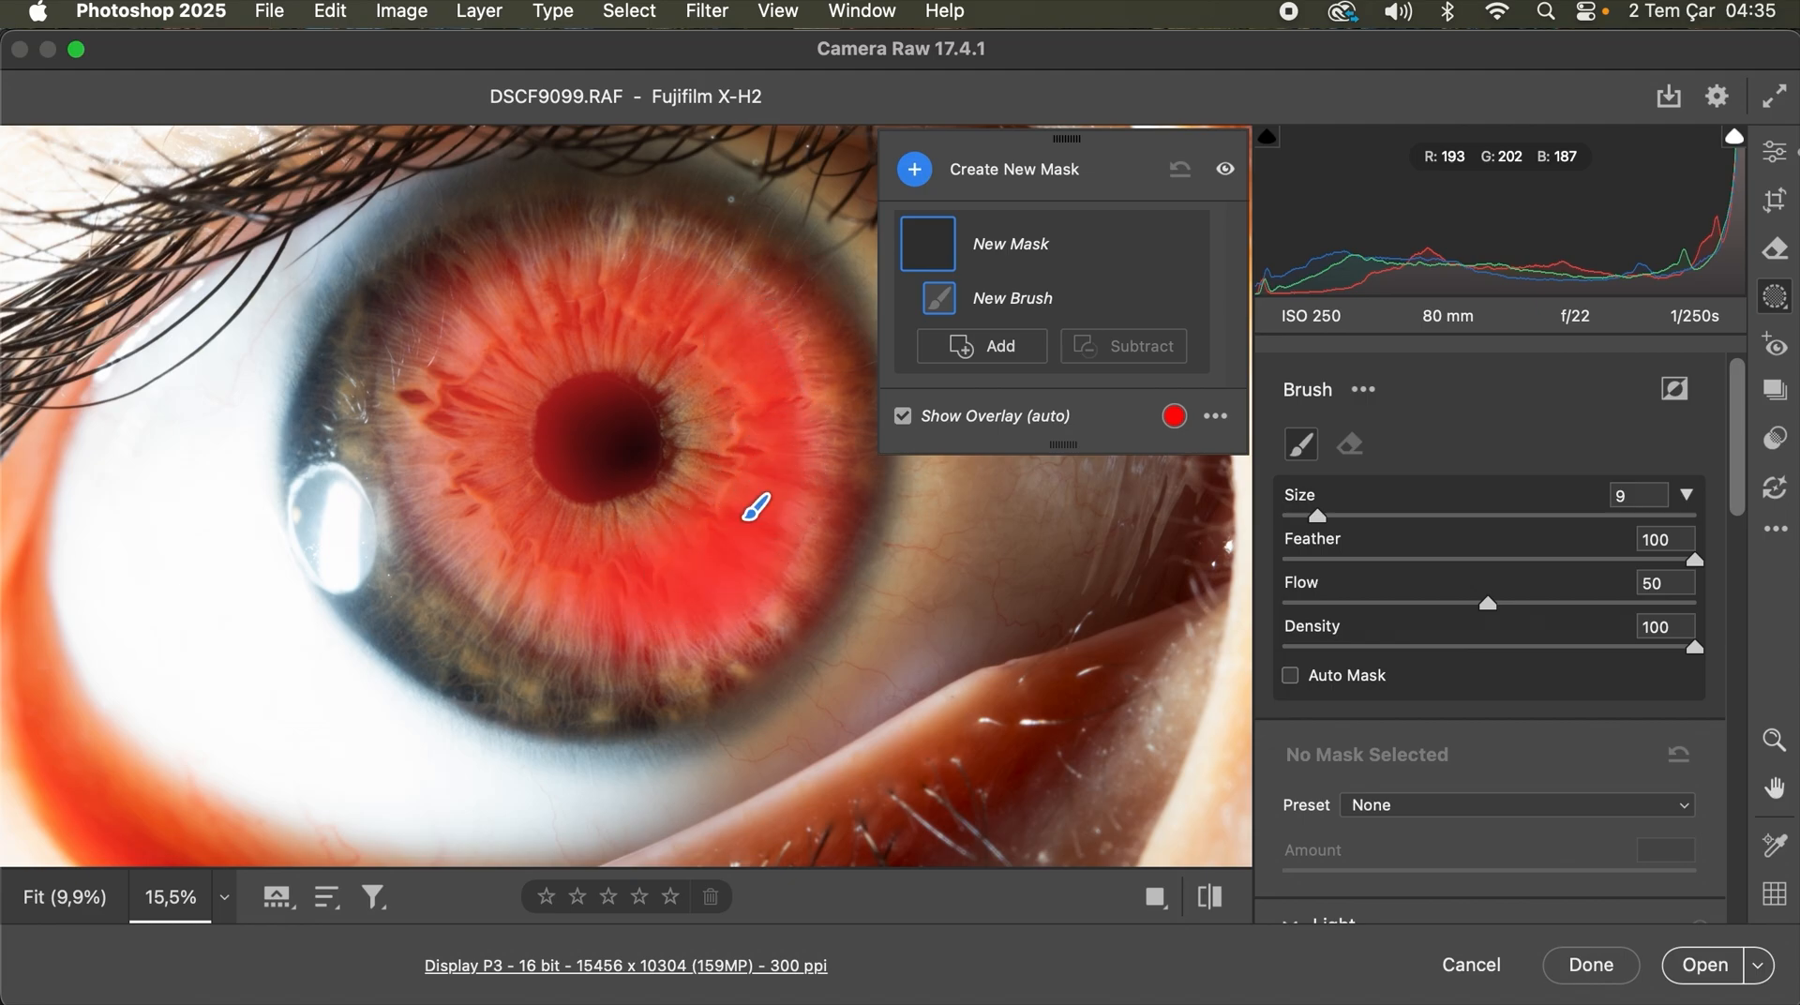
Step: Darken the masked iris by setting Mask 1's Exposure to -0.45
{"action": "scroll", "coordinate": [1478, 711], "scroll_direction": "down", "scroll_amount": 2}
{"action": "scroll", "coordinate": [1478, 711], "scroll_direction": "down", "scroll_amount": 3}
{"action": "left_click_drag", "start_coordinate": [1490, 712], "coordinate": [1473, 715]}
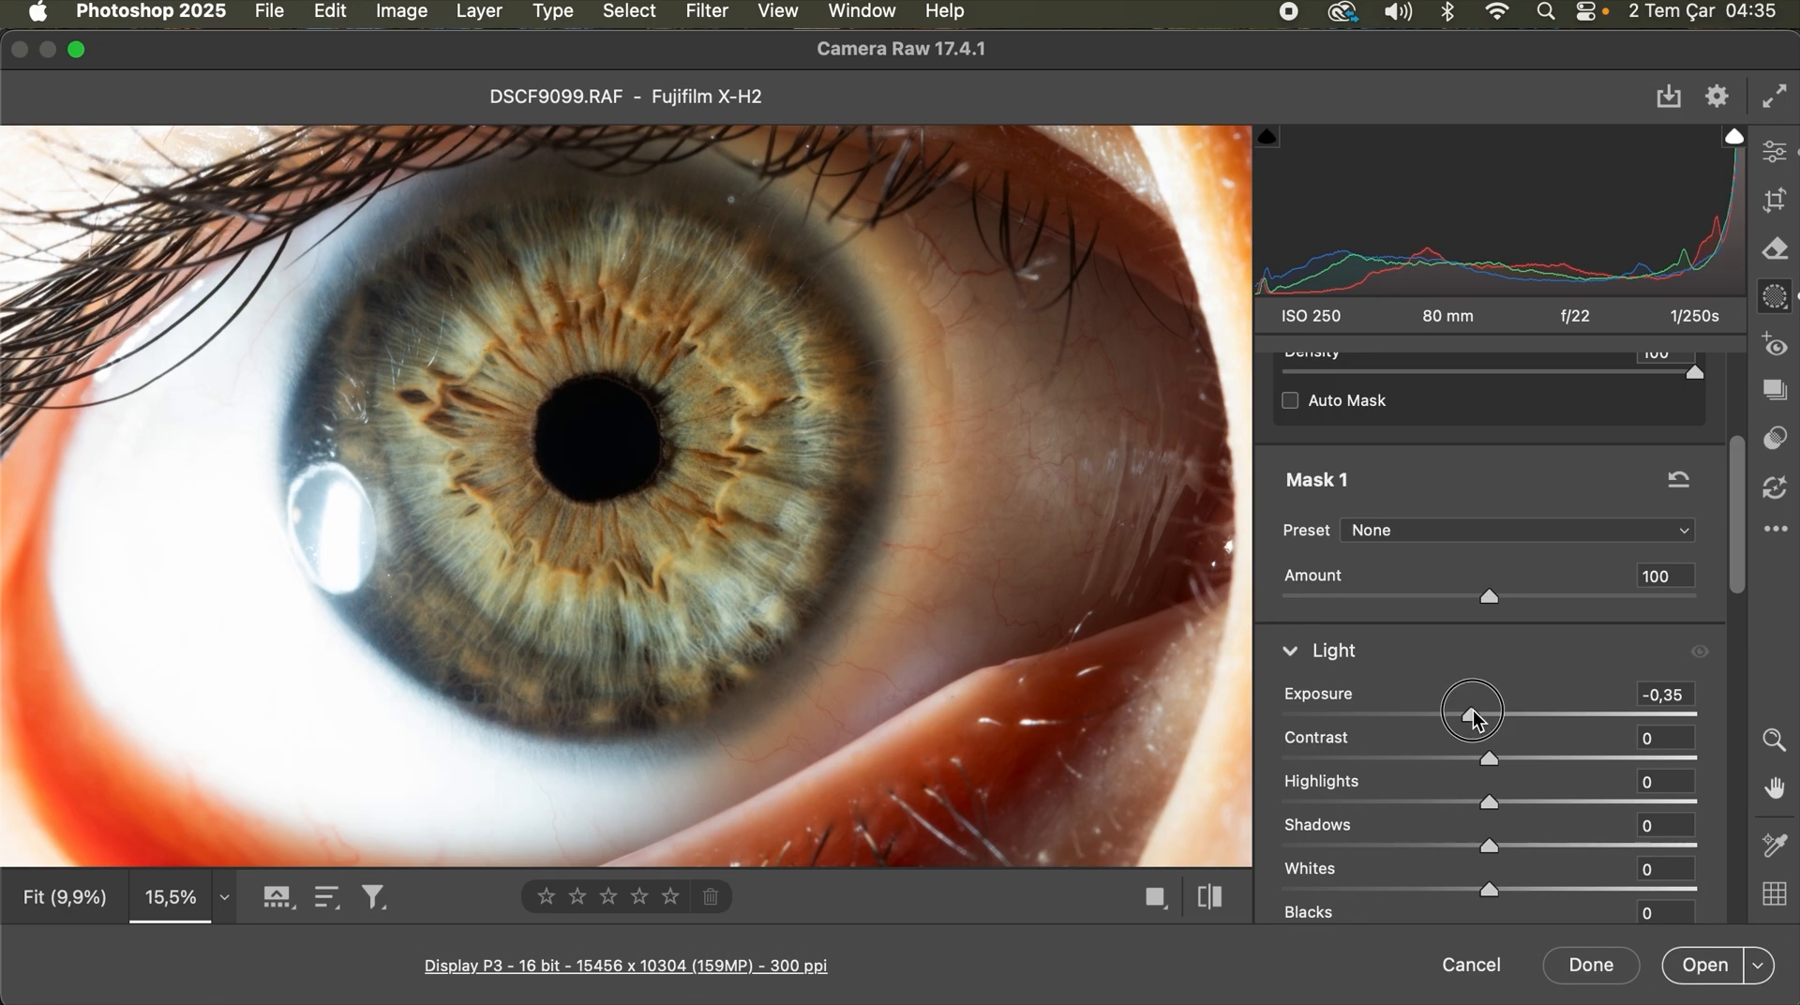
{"action": "left_click_drag", "start_coordinate": [1475, 720], "coordinate": [1473, 720]}
{"action": "left_click_drag", "start_coordinate": [1473, 720], "coordinate": [1472, 720]}
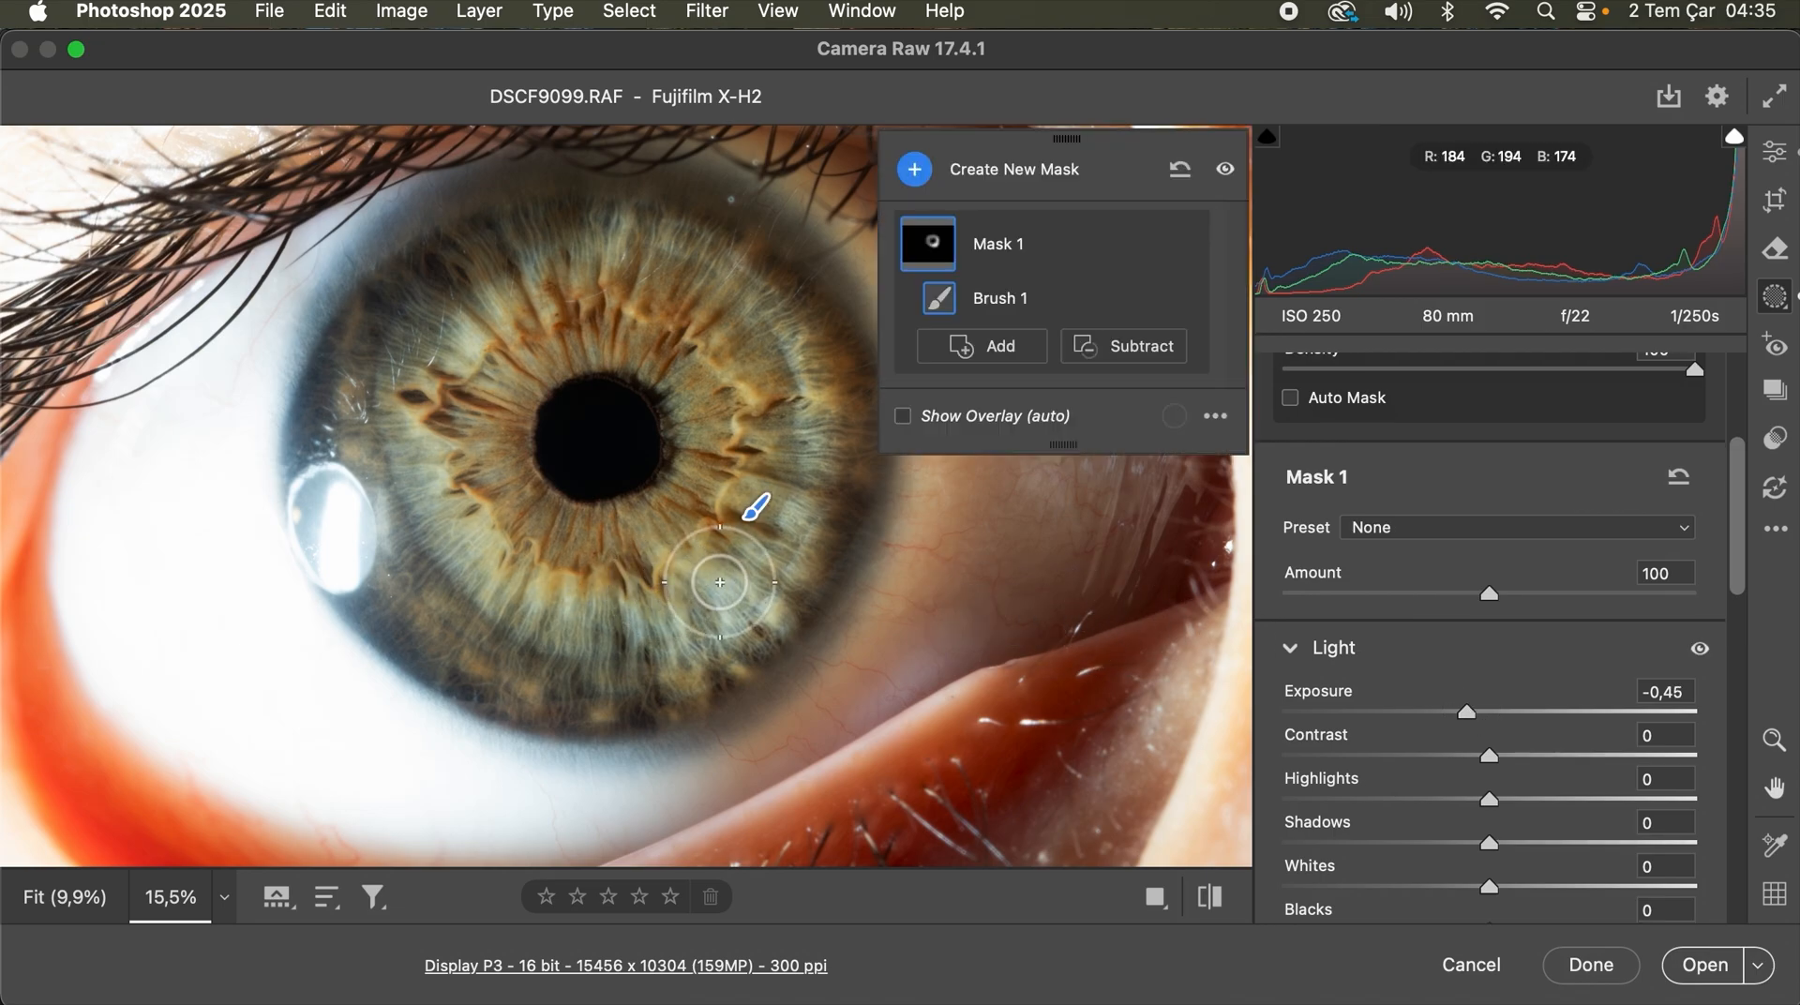
Step: Paint more of Mask 1 over the bright lower-right part of the iris and set its Highlights to -54
{"action": "mouse_move", "coordinate": [724, 587]}
{"action": "left_mouse_down"}
{"action": "mouse_move", "coordinate": [743, 603]}
{"action": "mouse_move", "coordinate": [675, 612]}
{"action": "mouse_move", "coordinate": [735, 594]}
{"action": "left_mouse_up"}
{"action": "left_click", "coordinate": [724, 610]}
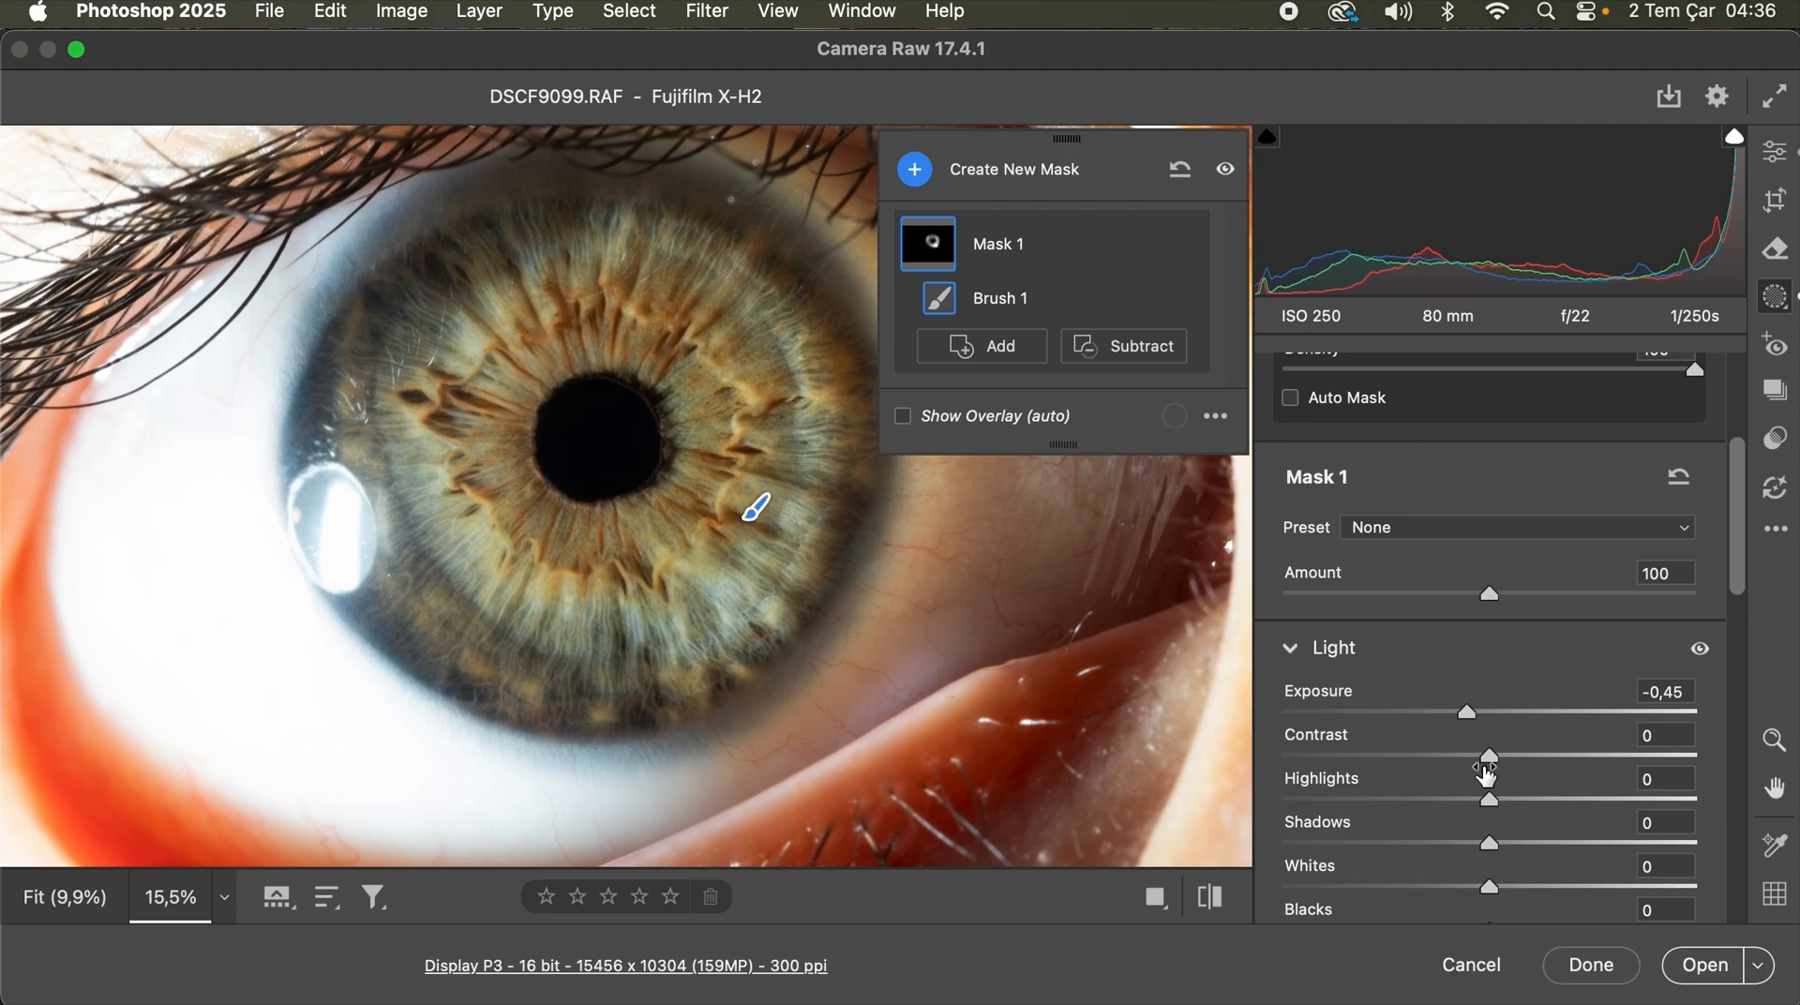
{"action": "scroll", "coordinate": [1486, 774], "scroll_direction": "down", "scroll_amount": 2}
{"action": "left_click_drag", "start_coordinate": [1490, 739], "coordinate": [1380, 730]}
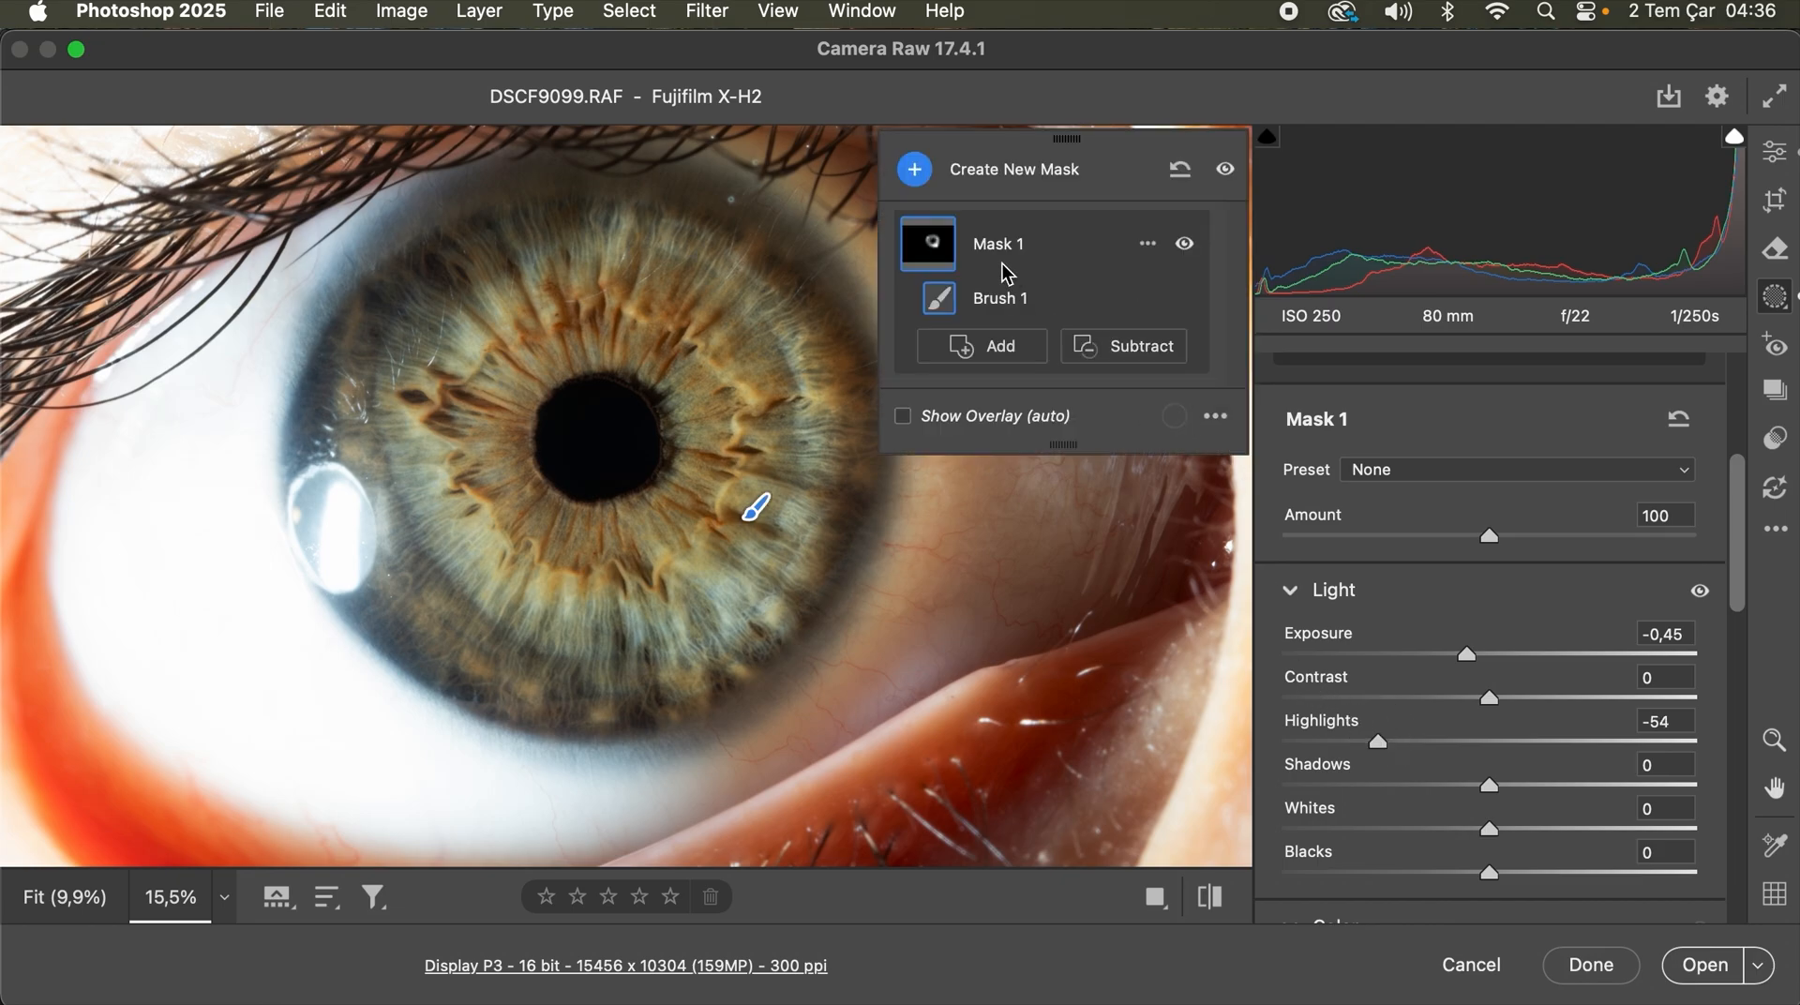
Step: Create a second brush mask and paint the iris's bright lower-right patch, upper-left patch and left side, enlarging the brush to 16
{"action": "left_click", "coordinate": [918, 172]}
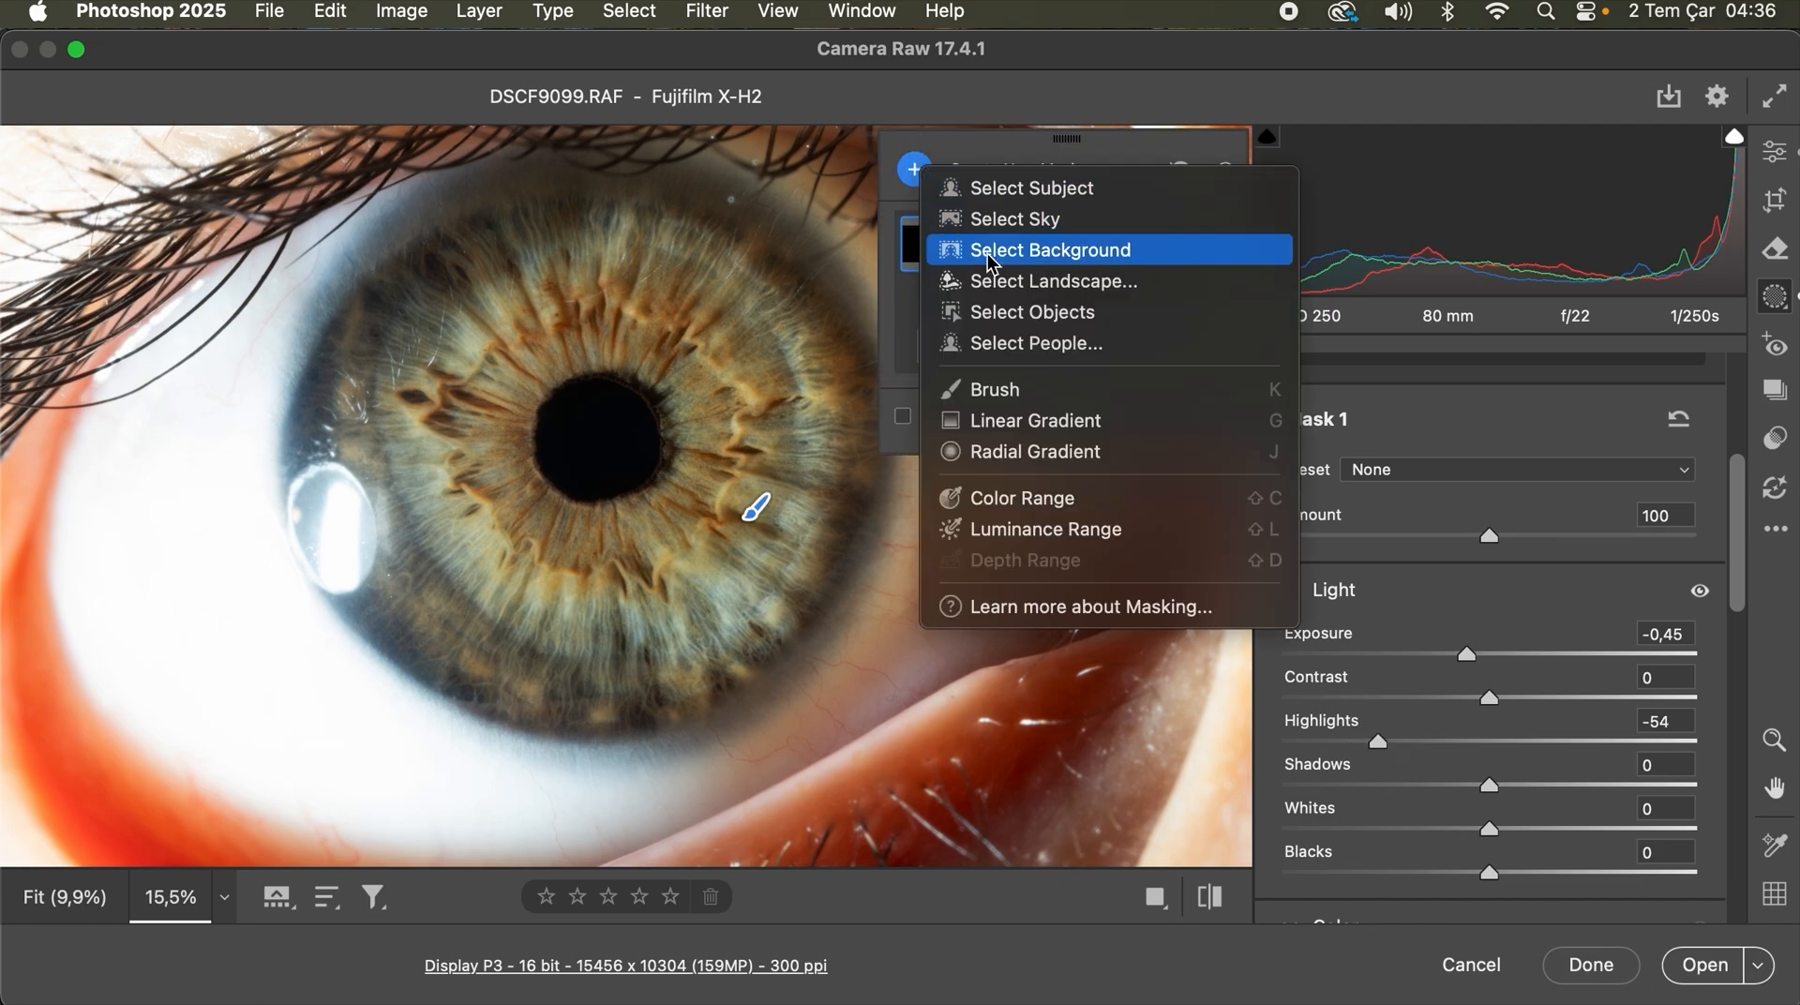
{"action": "left_click", "coordinate": [1003, 401]}
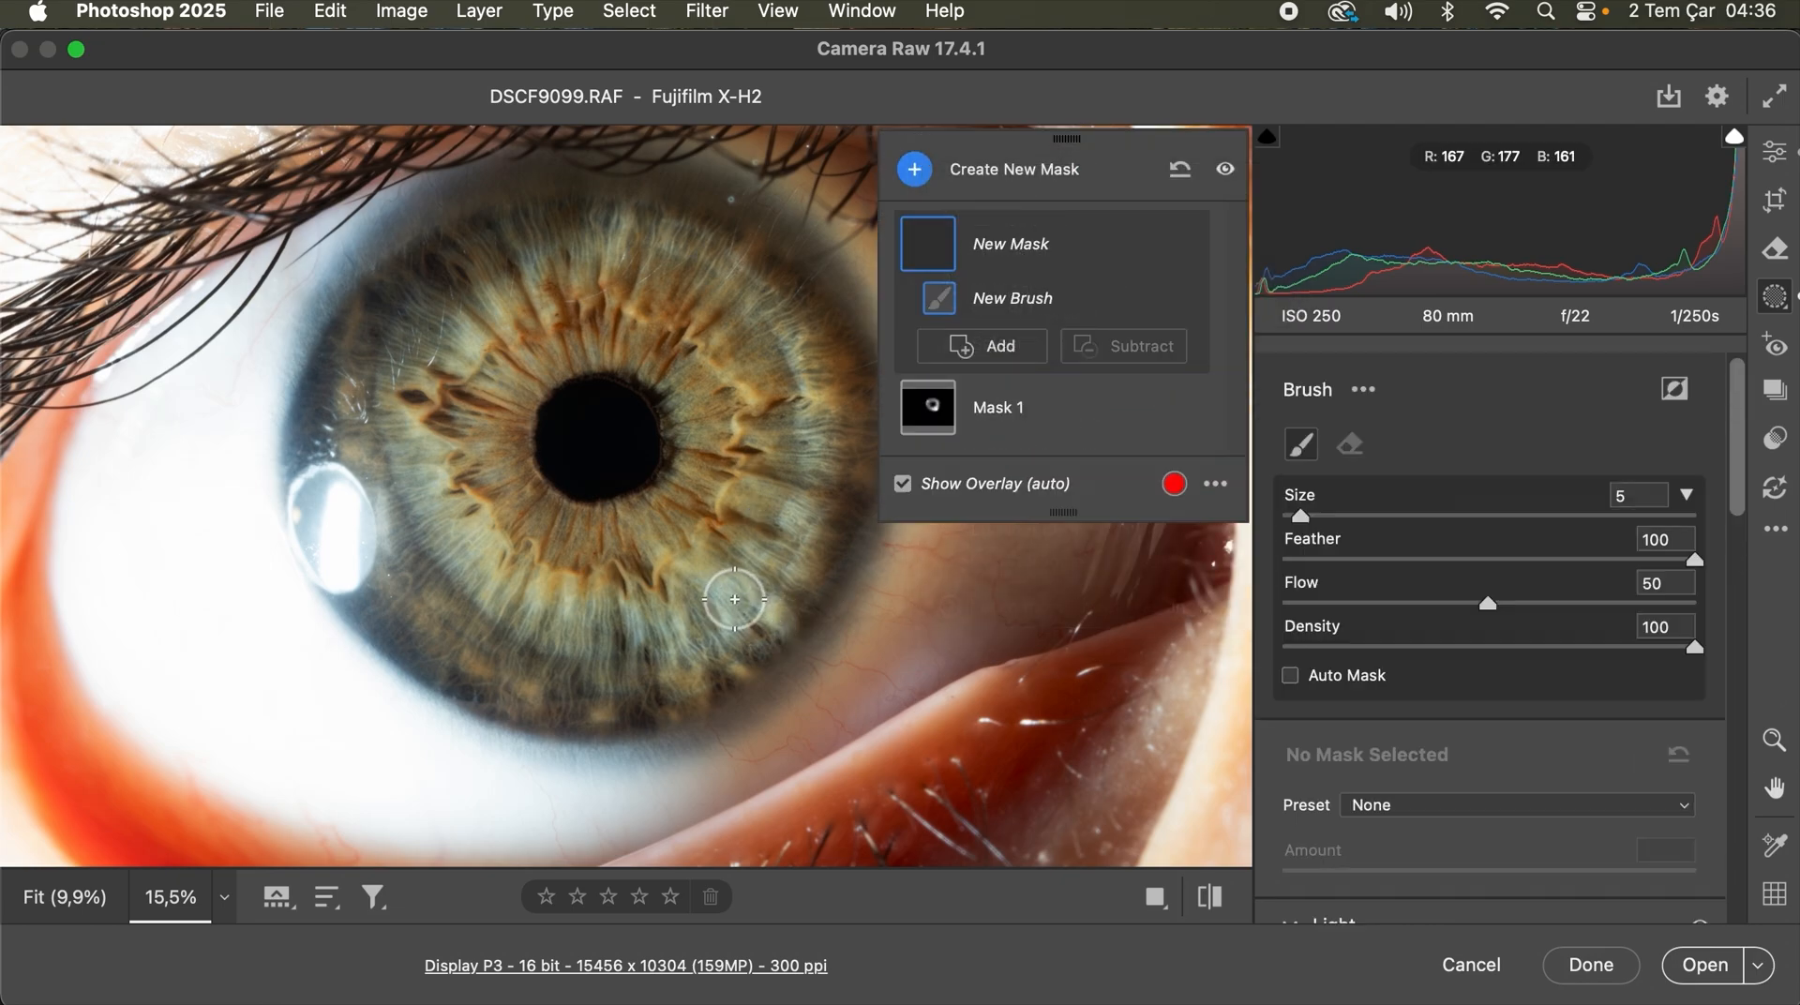
{"action": "mouse_move", "coordinate": [720, 575]}
{"action": "left_mouse_down"}
{"action": "mouse_move", "coordinate": [696, 618]}
{"action": "mouse_move", "coordinate": [739, 608]}
{"action": "mouse_move", "coordinate": [676, 610]}
{"action": "mouse_move", "coordinate": [718, 618]}
{"action": "mouse_move", "coordinate": [782, 546]}
{"action": "left_mouse_up"}
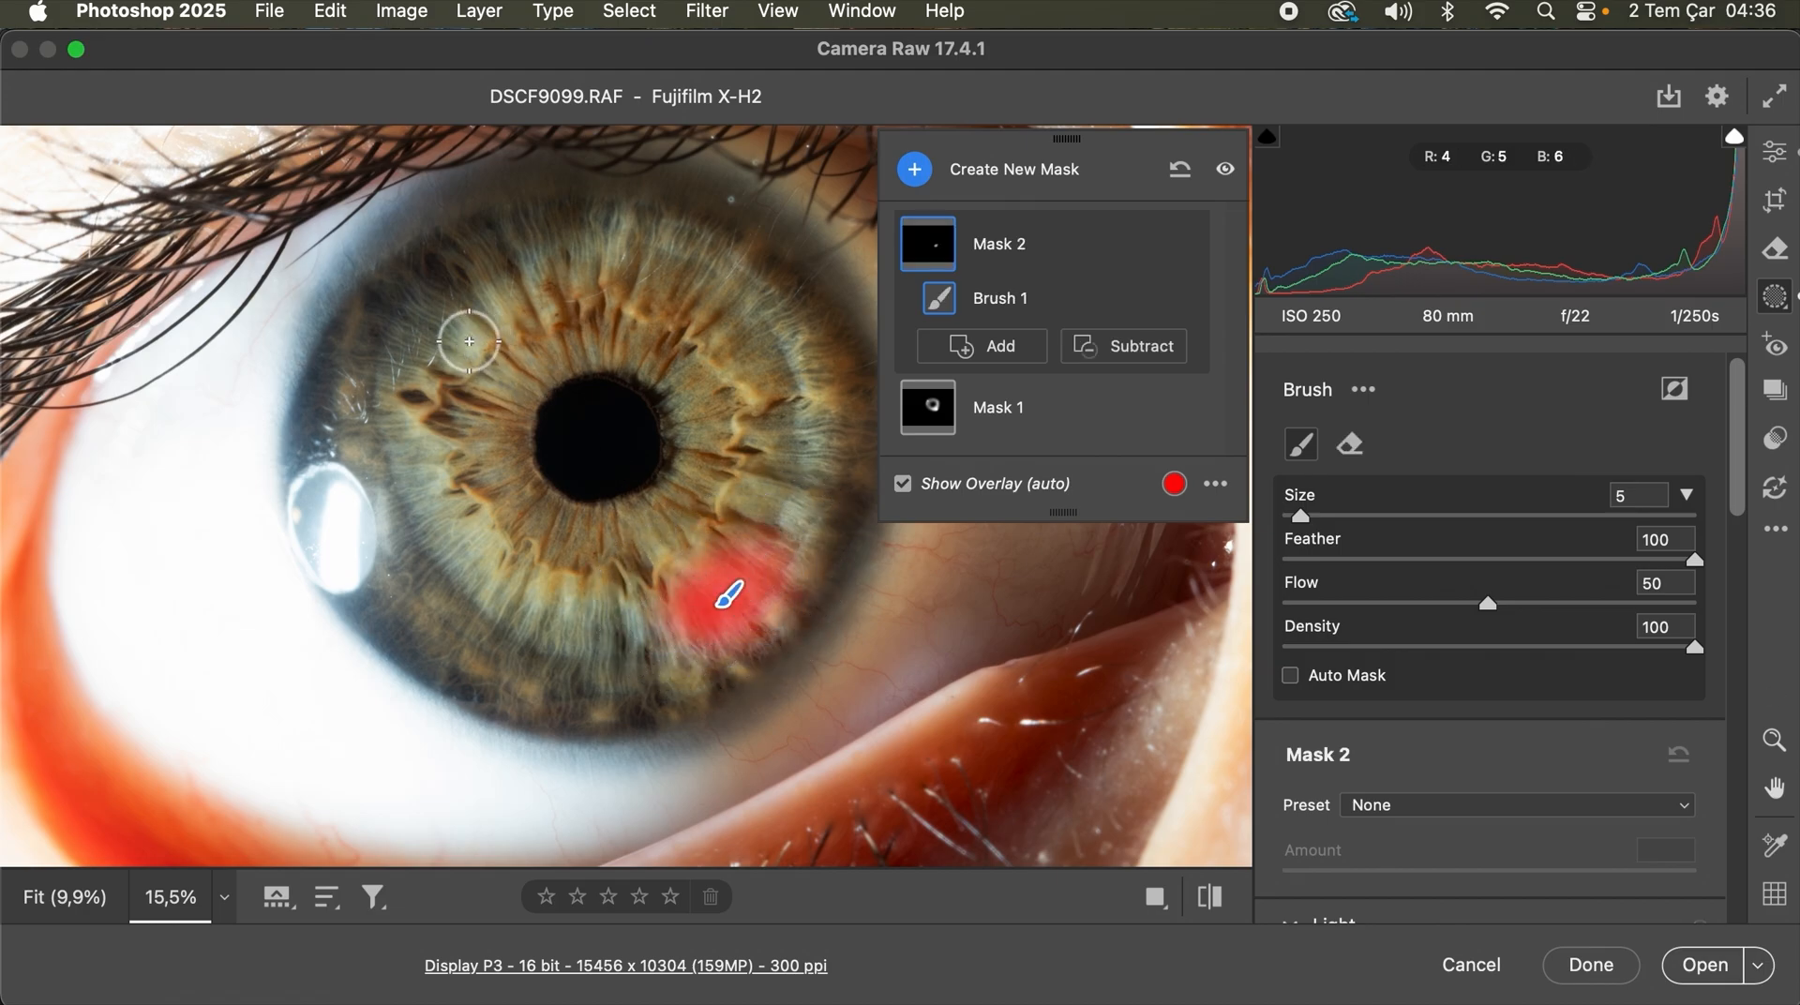
{"action": "mouse_move", "coordinate": [477, 337]}
{"action": "left_mouse_down"}
{"action": "mouse_move", "coordinate": [474, 300]}
{"action": "mouse_move", "coordinate": [427, 412]}
{"action": "mouse_move", "coordinate": [432, 487]}
{"action": "mouse_move", "coordinate": [394, 507]}
{"action": "mouse_move", "coordinate": [459, 503]}
{"action": "left_mouse_up"}
{"action": "key", "text": "bracketright"}
{"action": "key", "text": "bracketright"}
{"action": "key", "text": "bracketright"}
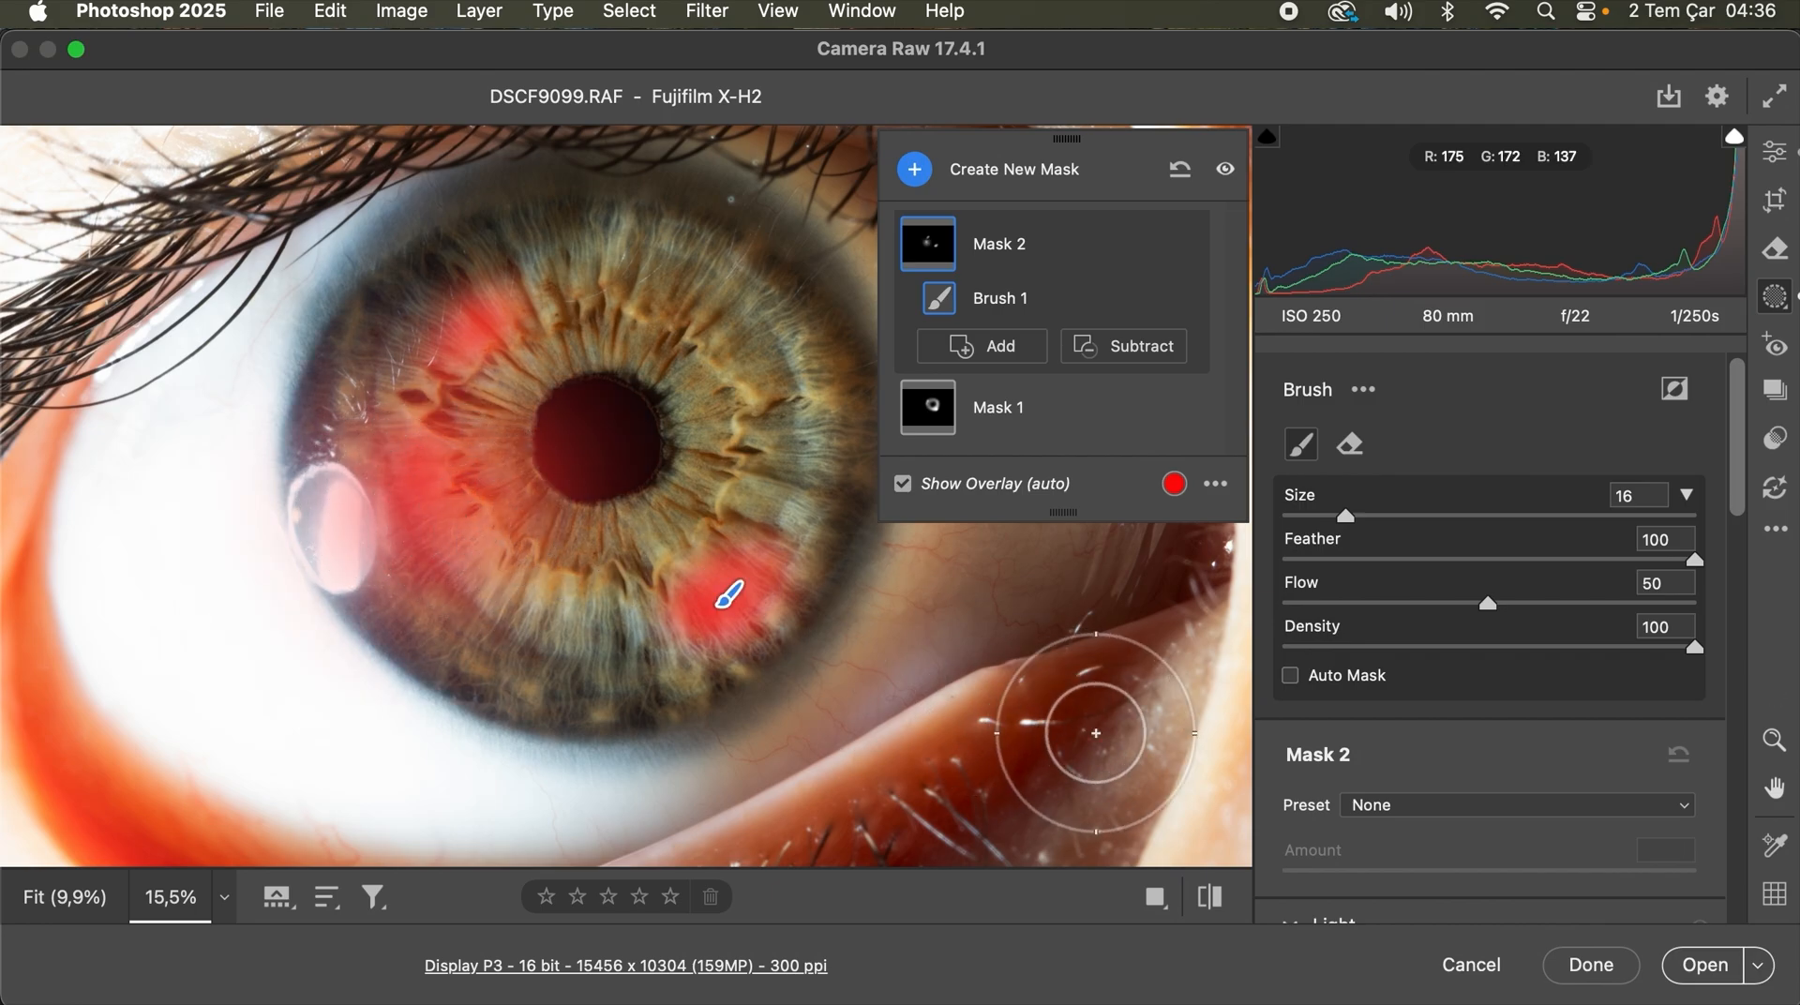
Step: Darken the areas painted in Mask 2 by setting its Exposure to -0.70
{"action": "scroll", "coordinate": [1443, 833], "scroll_direction": "down", "scroll_amount": 3}
{"action": "scroll", "coordinate": [1476, 801], "scroll_direction": "down", "scroll_amount": 2}
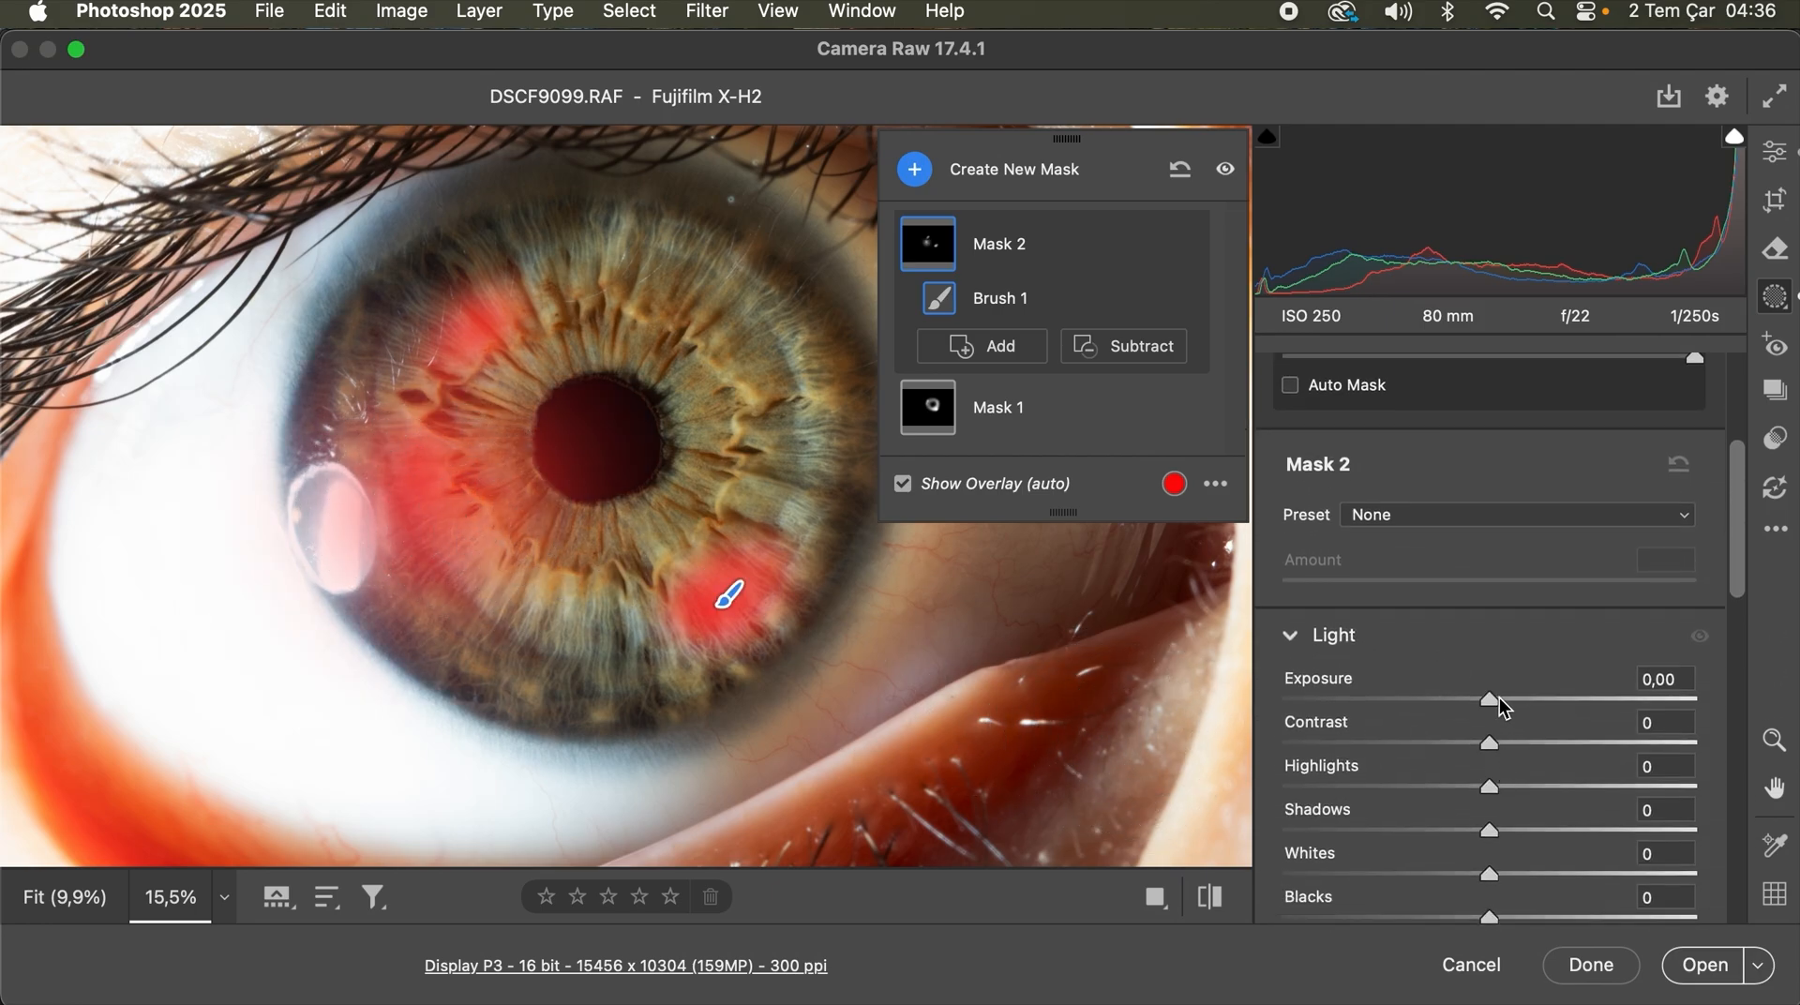
{"action": "left_click_drag", "start_coordinate": [1493, 698], "coordinate": [1452, 699]}
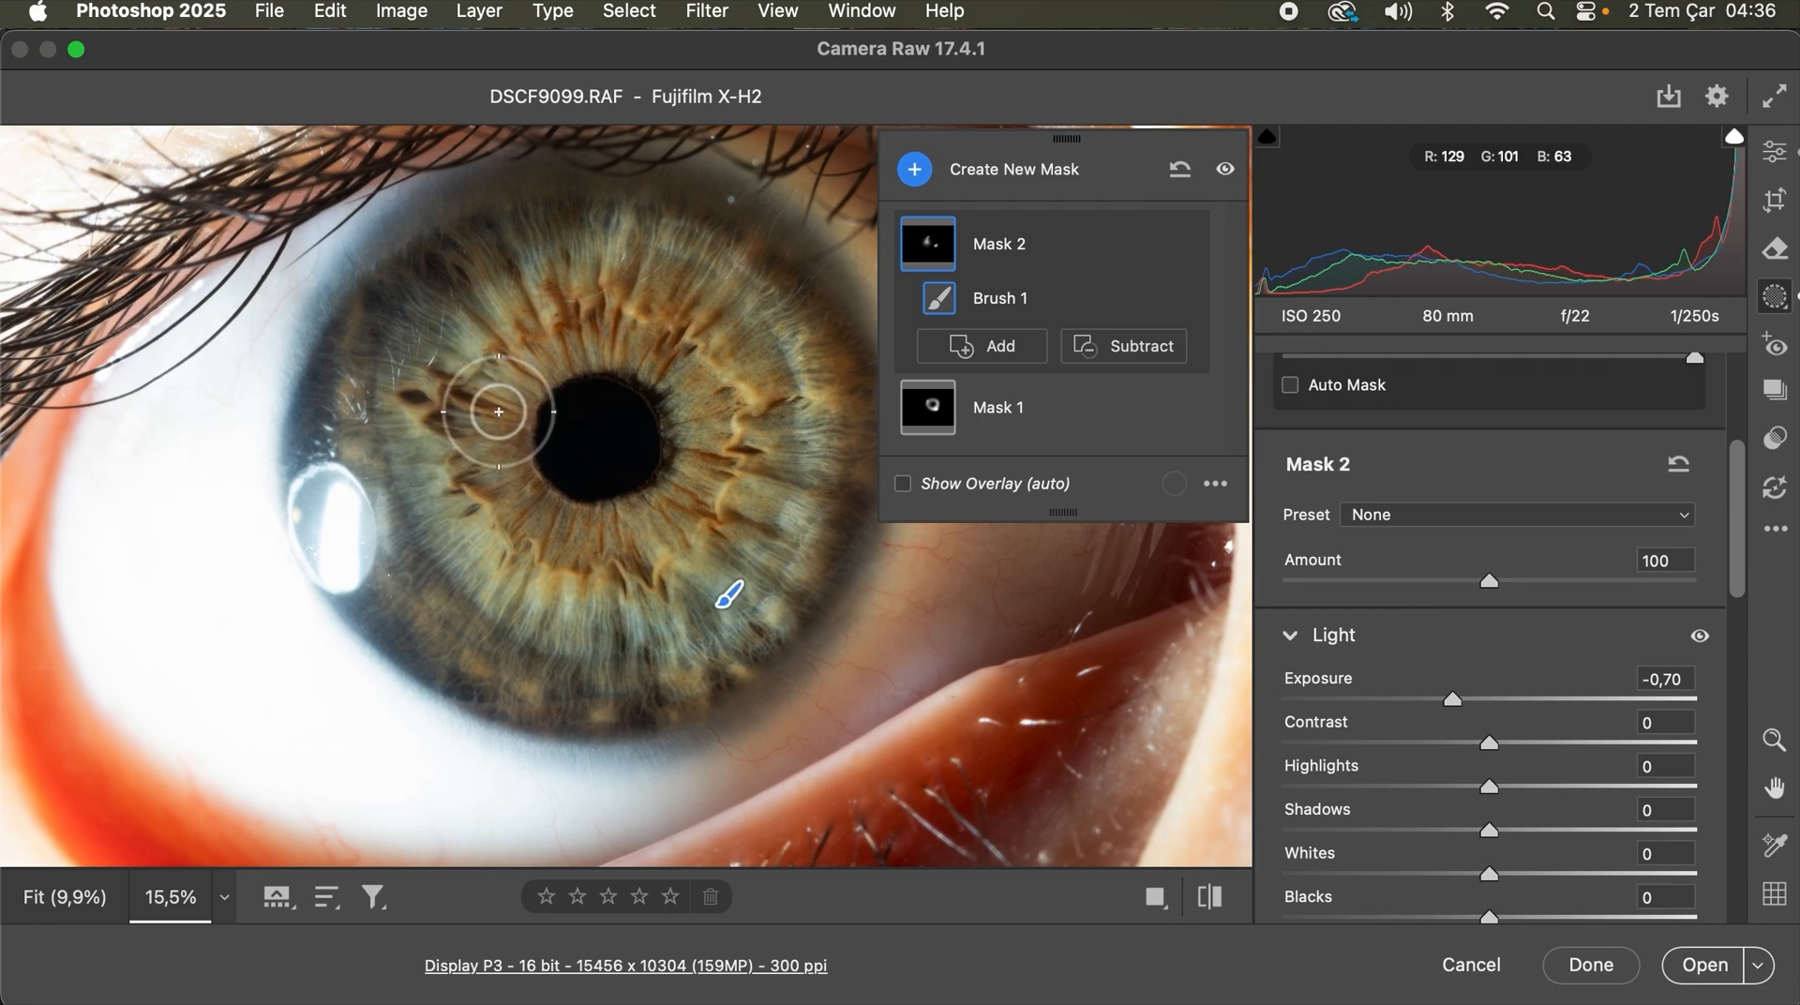
Step: Create a third brush mask with a size 8 brush and paint a ring around the iris's outer edge
{"action": "left_click", "coordinate": [918, 171]}
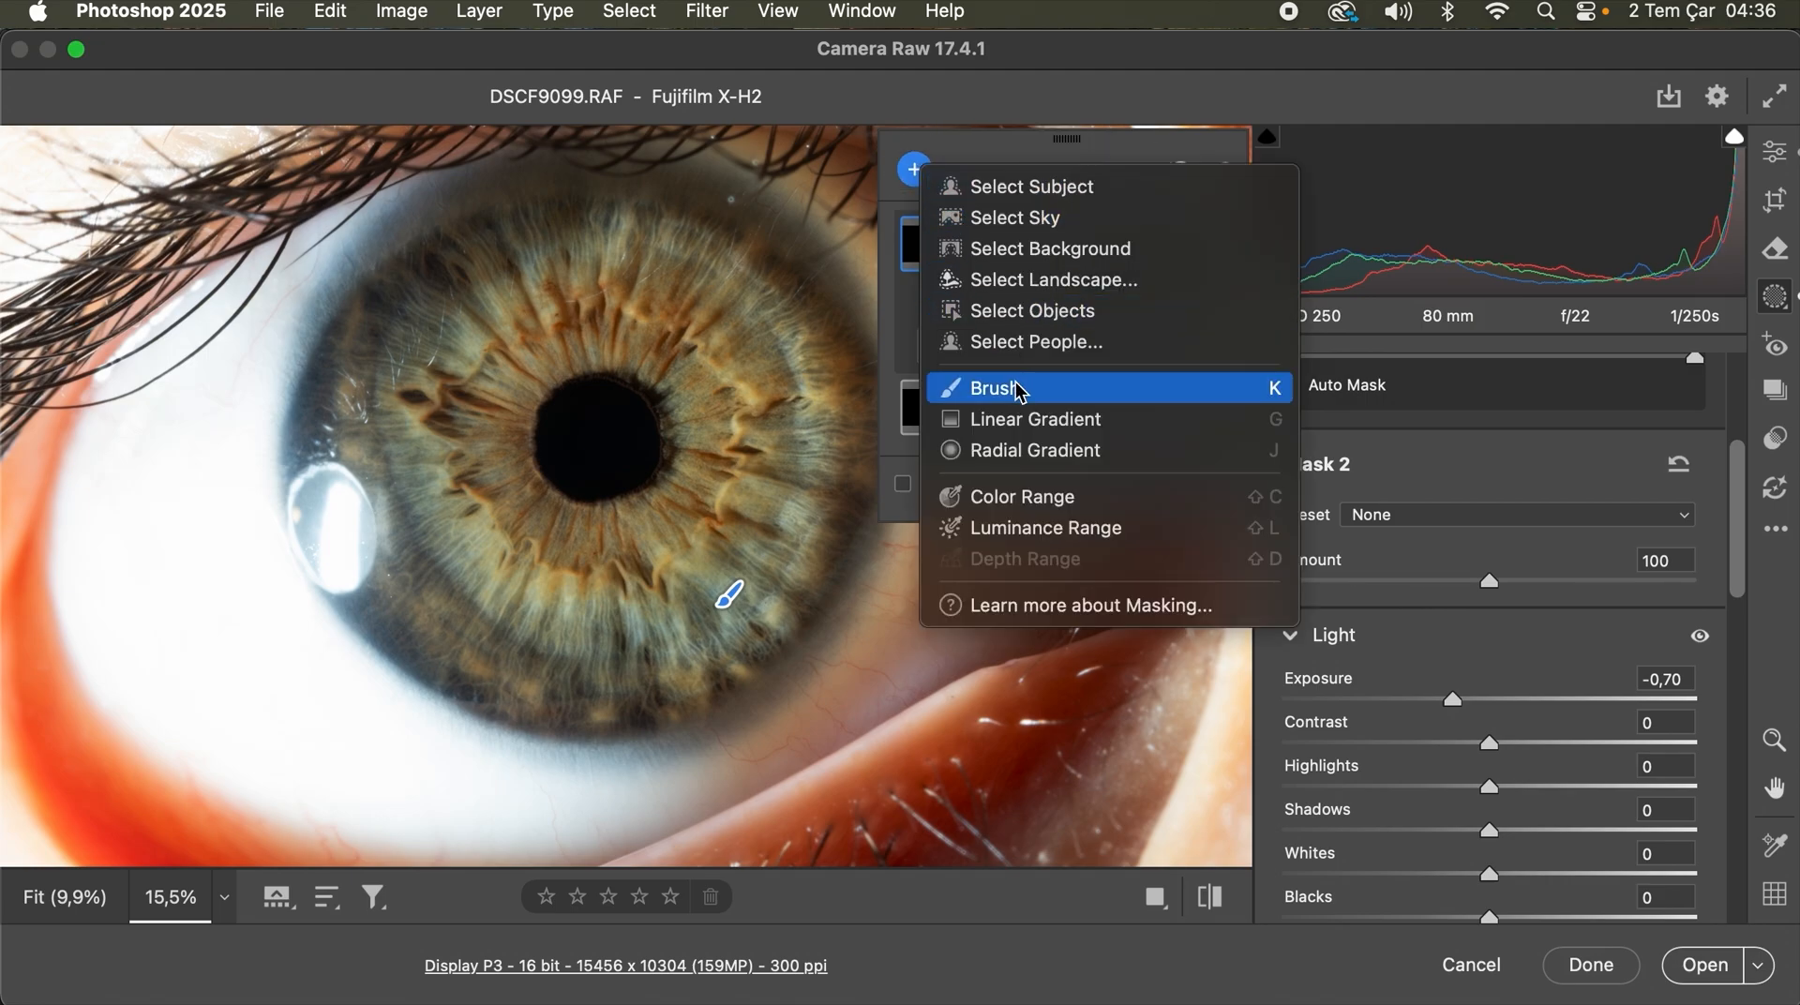
{"action": "left_click", "coordinate": [1020, 391]}
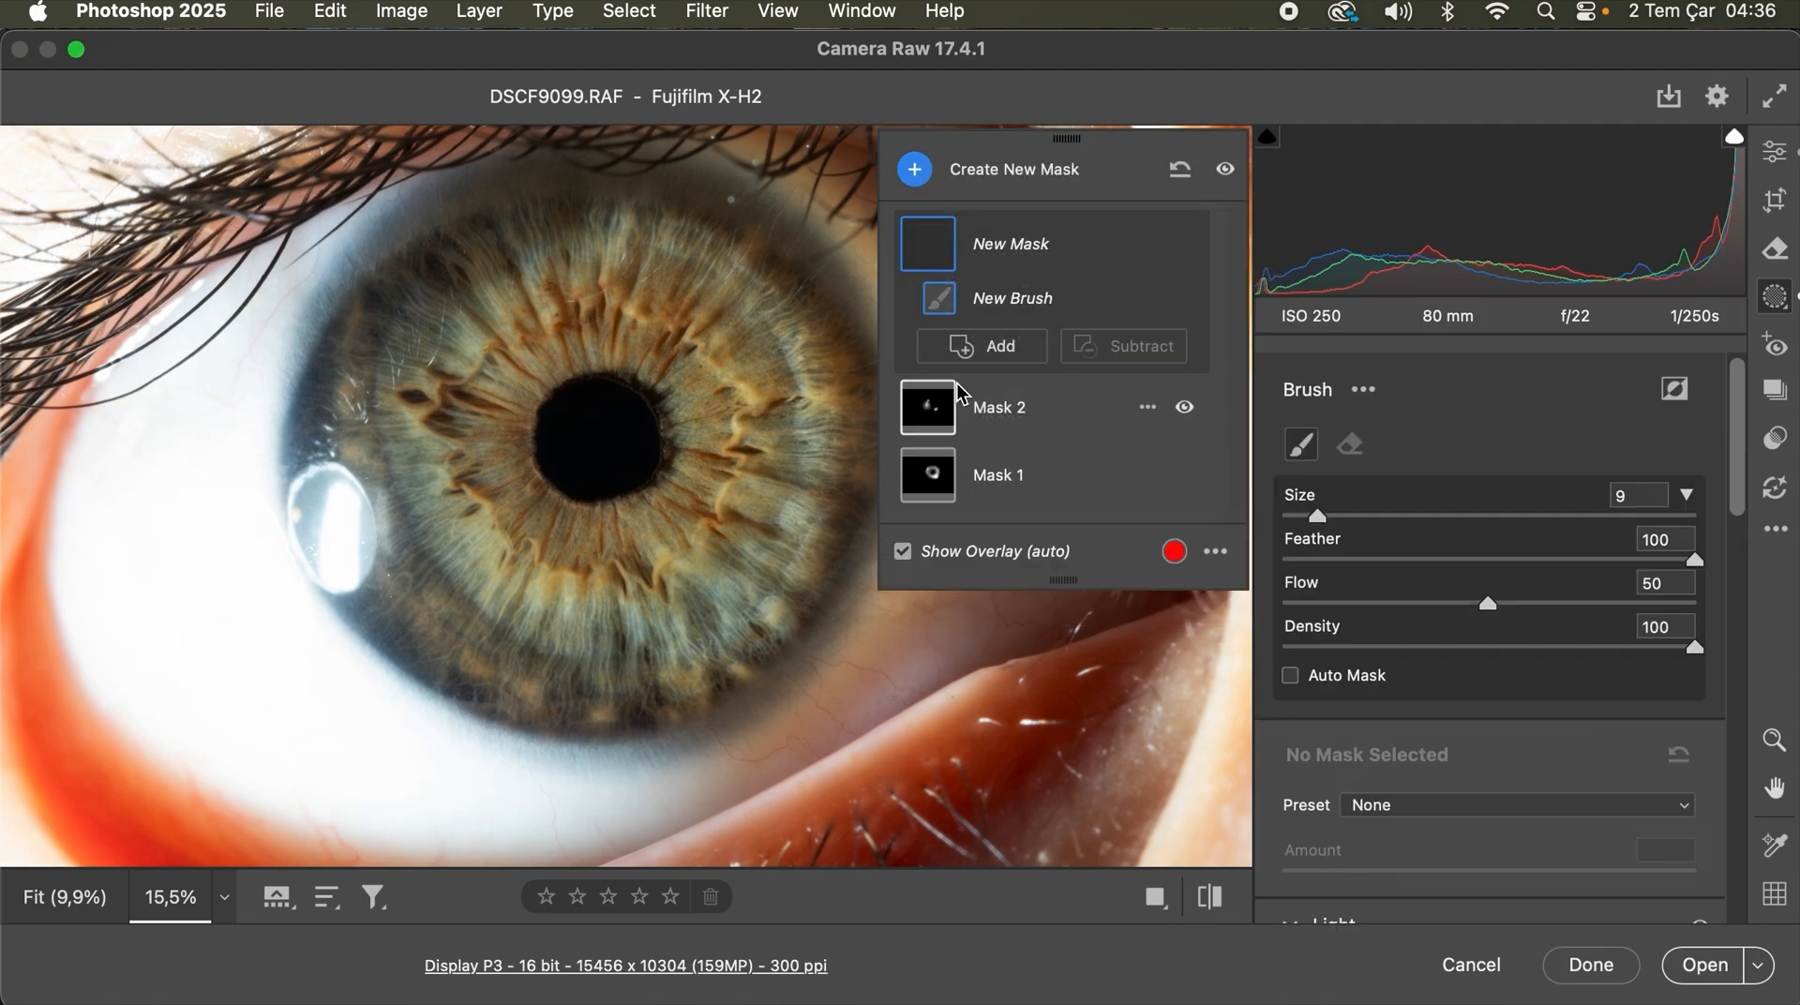
{"action": "key", "text": "bracketleft"}
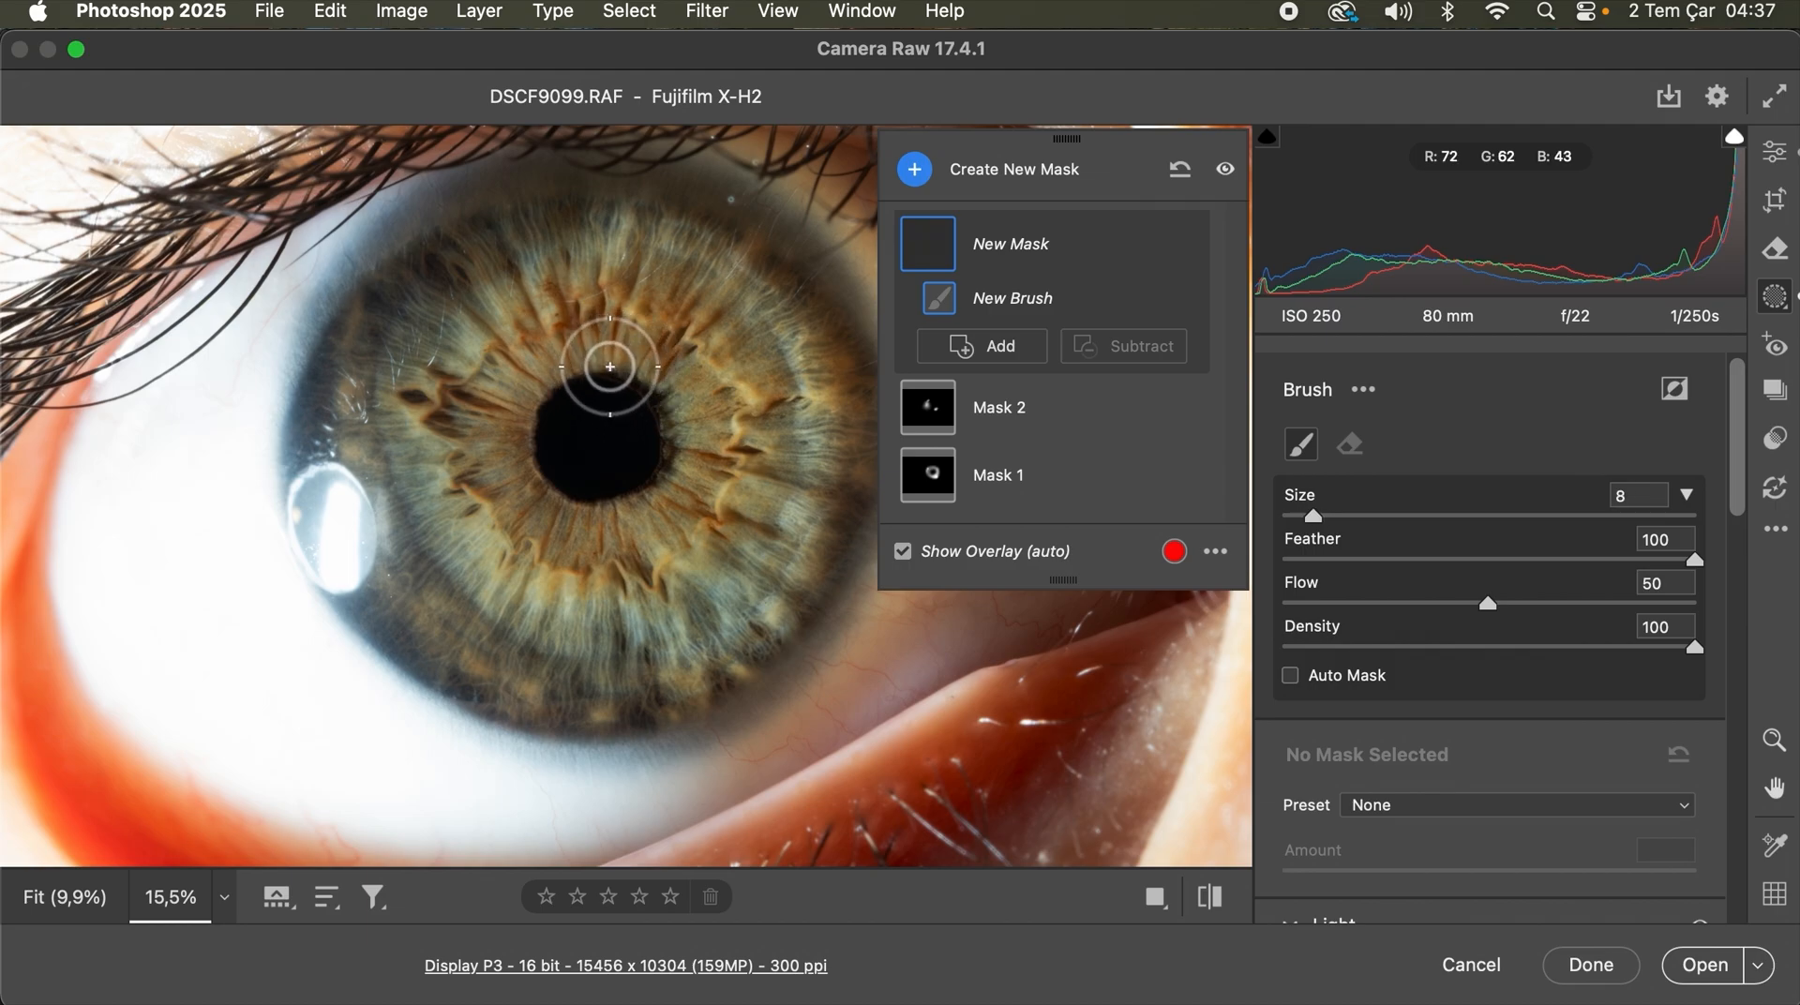
{"action": "mouse_move", "coordinate": [484, 204]}
{"action": "left_mouse_down"}
{"action": "mouse_move", "coordinate": [333, 302]}
{"action": "mouse_move", "coordinate": [307, 431]}
{"action": "mouse_move", "coordinate": [308, 635]}
{"action": "mouse_move", "coordinate": [343, 641]}
{"action": "mouse_move", "coordinate": [358, 614]}
{"action": "mouse_move", "coordinate": [334, 544]}
{"action": "mouse_move", "coordinate": [409, 651]}
{"action": "mouse_move", "coordinate": [523, 701]}
{"action": "mouse_move", "coordinate": [619, 703]}
{"action": "mouse_move", "coordinate": [728, 670]}
{"action": "mouse_move", "coordinate": [662, 694]}
{"action": "mouse_move", "coordinate": [432, 689]}
{"action": "mouse_move", "coordinate": [316, 496]}
{"action": "mouse_move", "coordinate": [351, 352]}
{"action": "mouse_move", "coordinate": [417, 239]}
{"action": "mouse_move", "coordinate": [610, 155]}
{"action": "mouse_move", "coordinate": [767, 213]}
{"action": "mouse_move", "coordinate": [884, 360]}
{"action": "mouse_move", "coordinate": [878, 587]}
{"action": "mouse_move", "coordinate": [757, 736]}
{"action": "mouse_move", "coordinate": [844, 683]}
{"action": "left_mouse_up"}
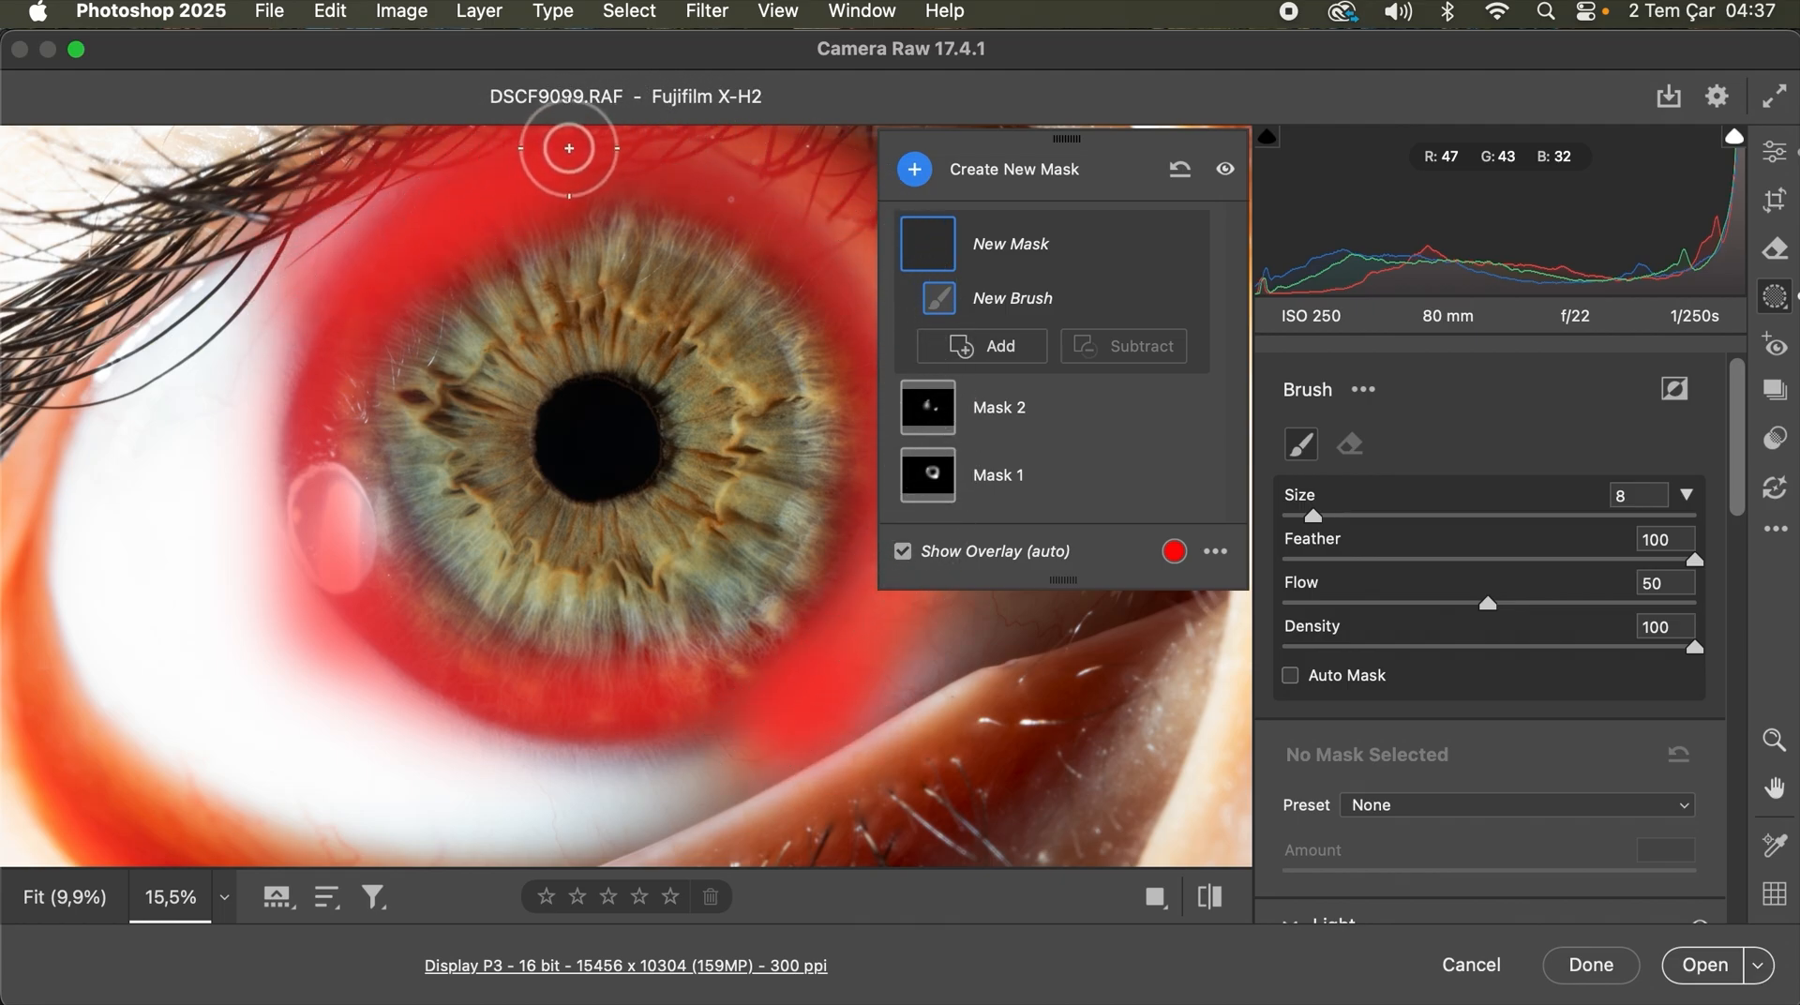
{"action": "left_click", "coordinate": [876, 337]}
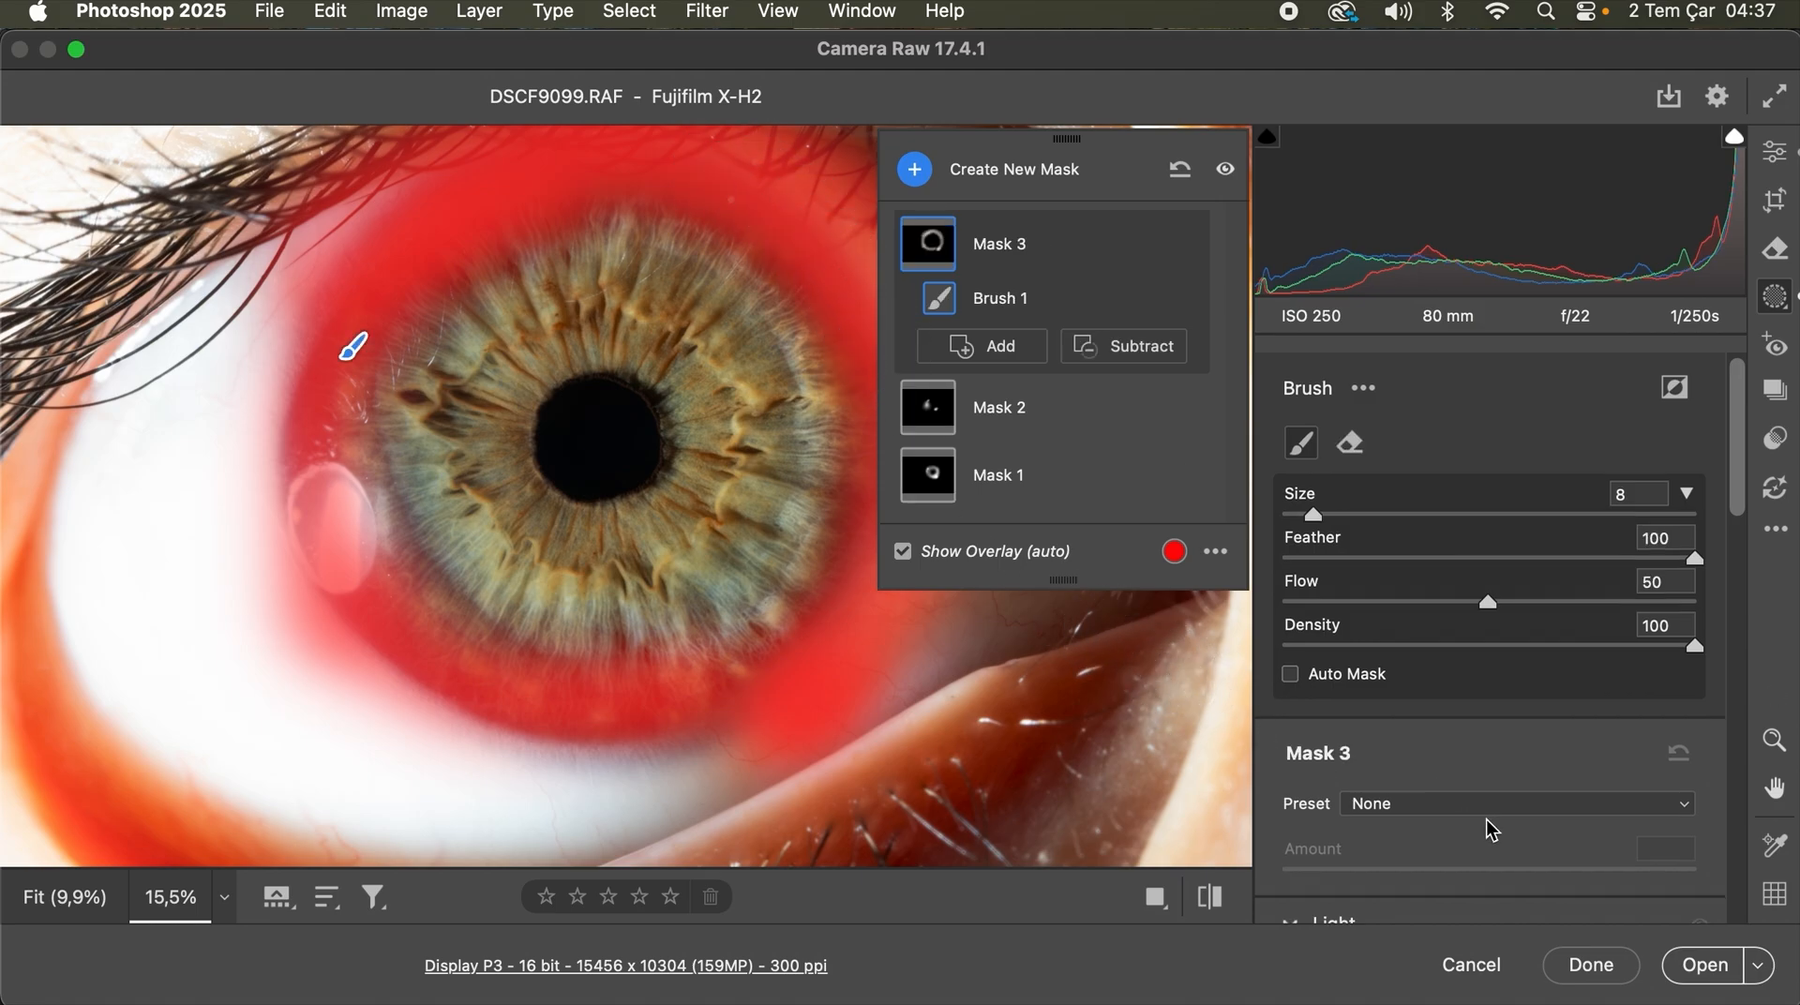
Step: Lift the dark outer ring of the iris by setting Mask 3's Shadows to +100
{"action": "scroll", "coordinate": [1487, 819], "scroll_direction": "down", "scroll_amount": 6}
{"action": "left_click_drag", "start_coordinate": [1488, 833], "coordinate": [1601, 836]}
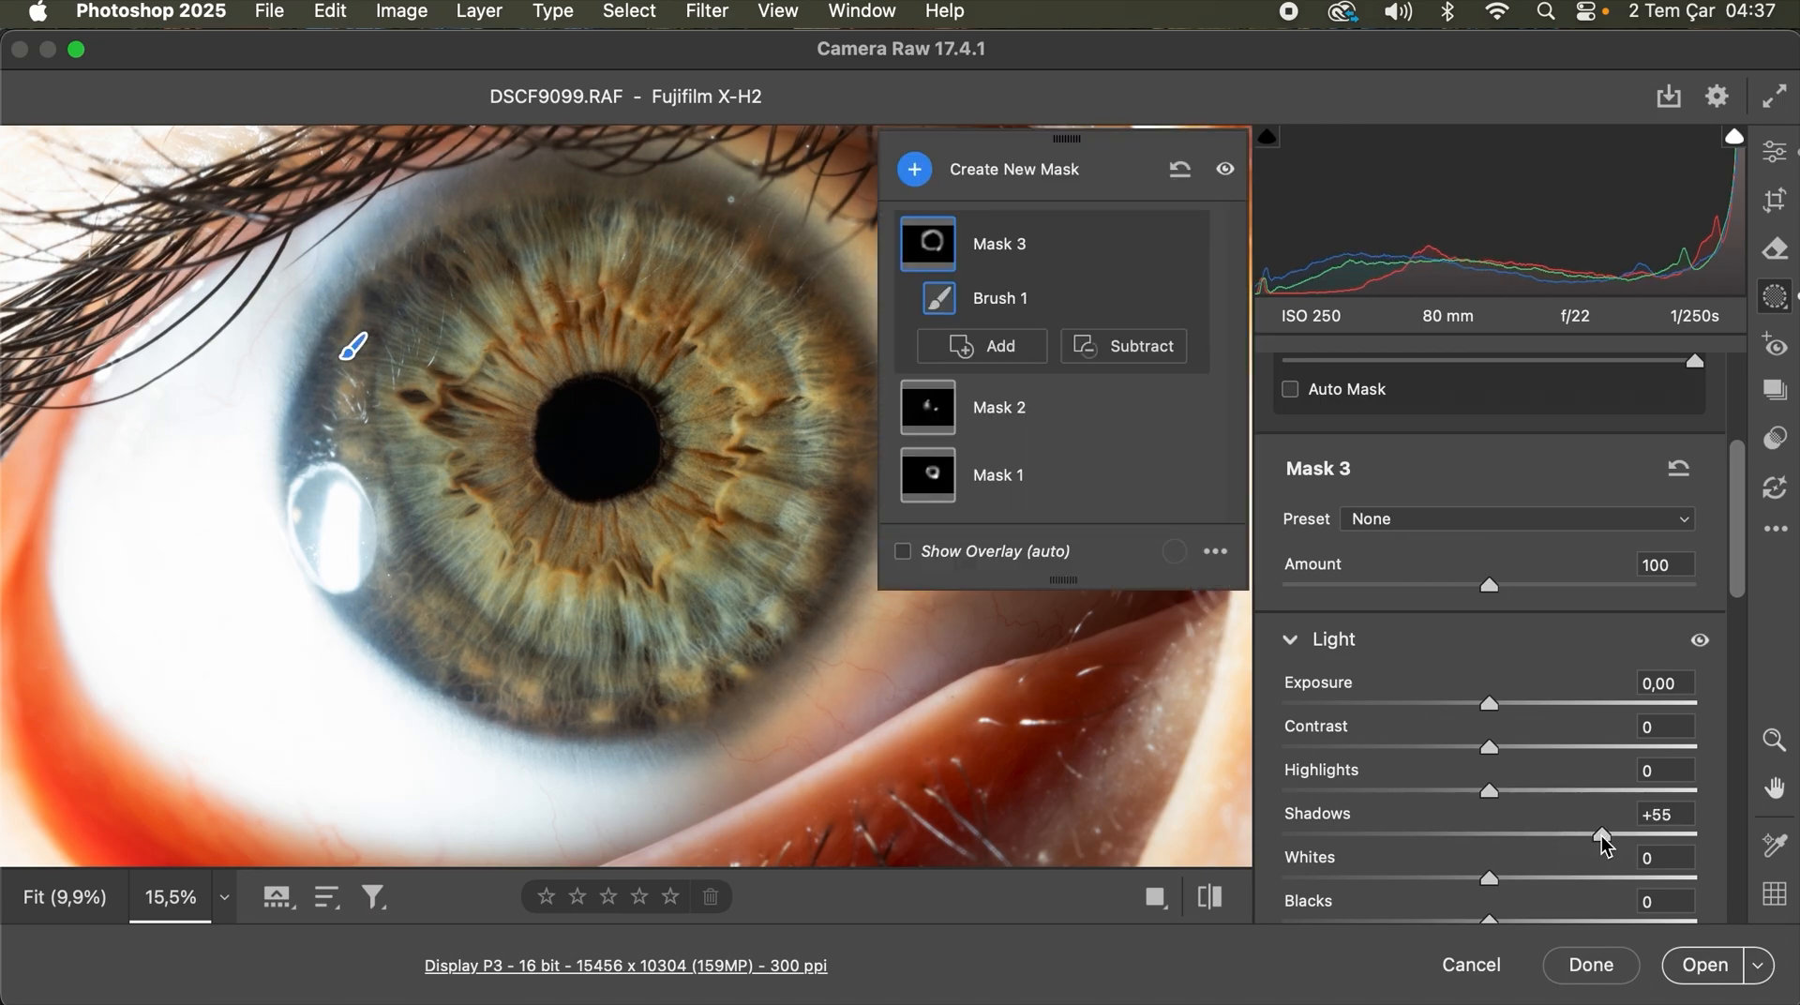
{"action": "left_click_drag", "start_coordinate": [1604, 838], "coordinate": [1704, 840]}
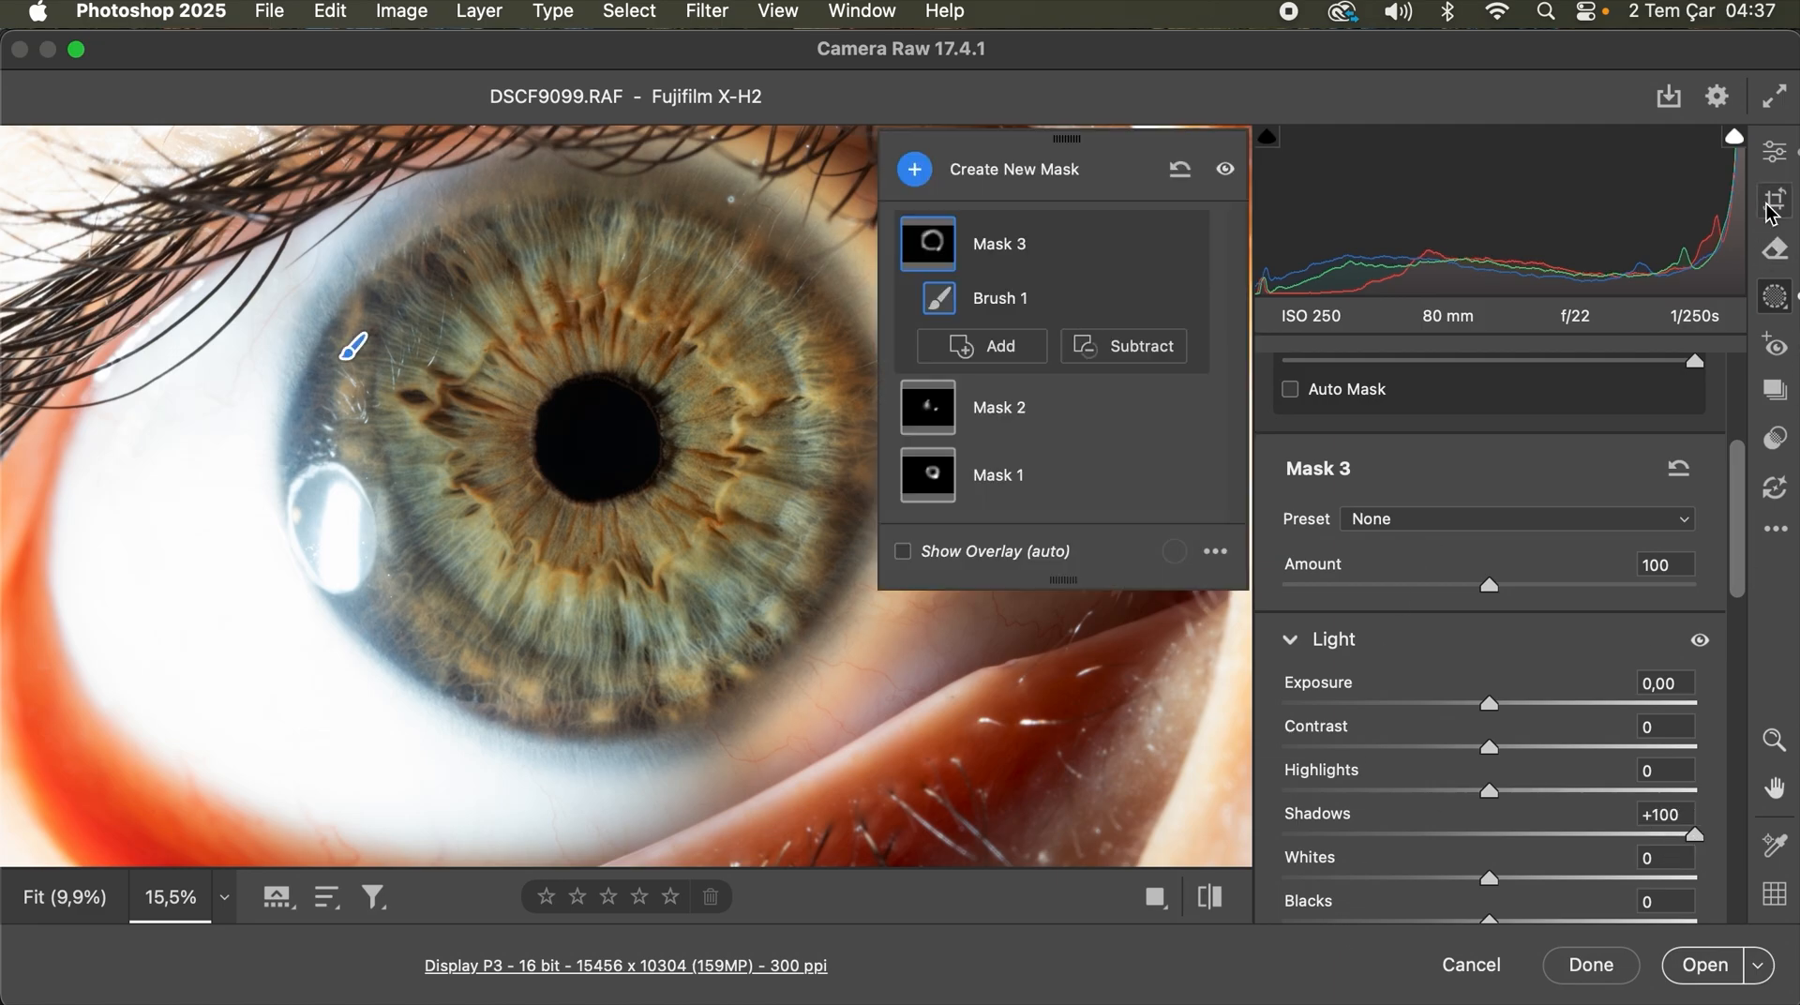
Step: Leave masking and compare the edited photo with its default settings
{"action": "left_click", "coordinate": [1774, 151]}
{"action": "left_click", "coordinate": [1212, 900]}
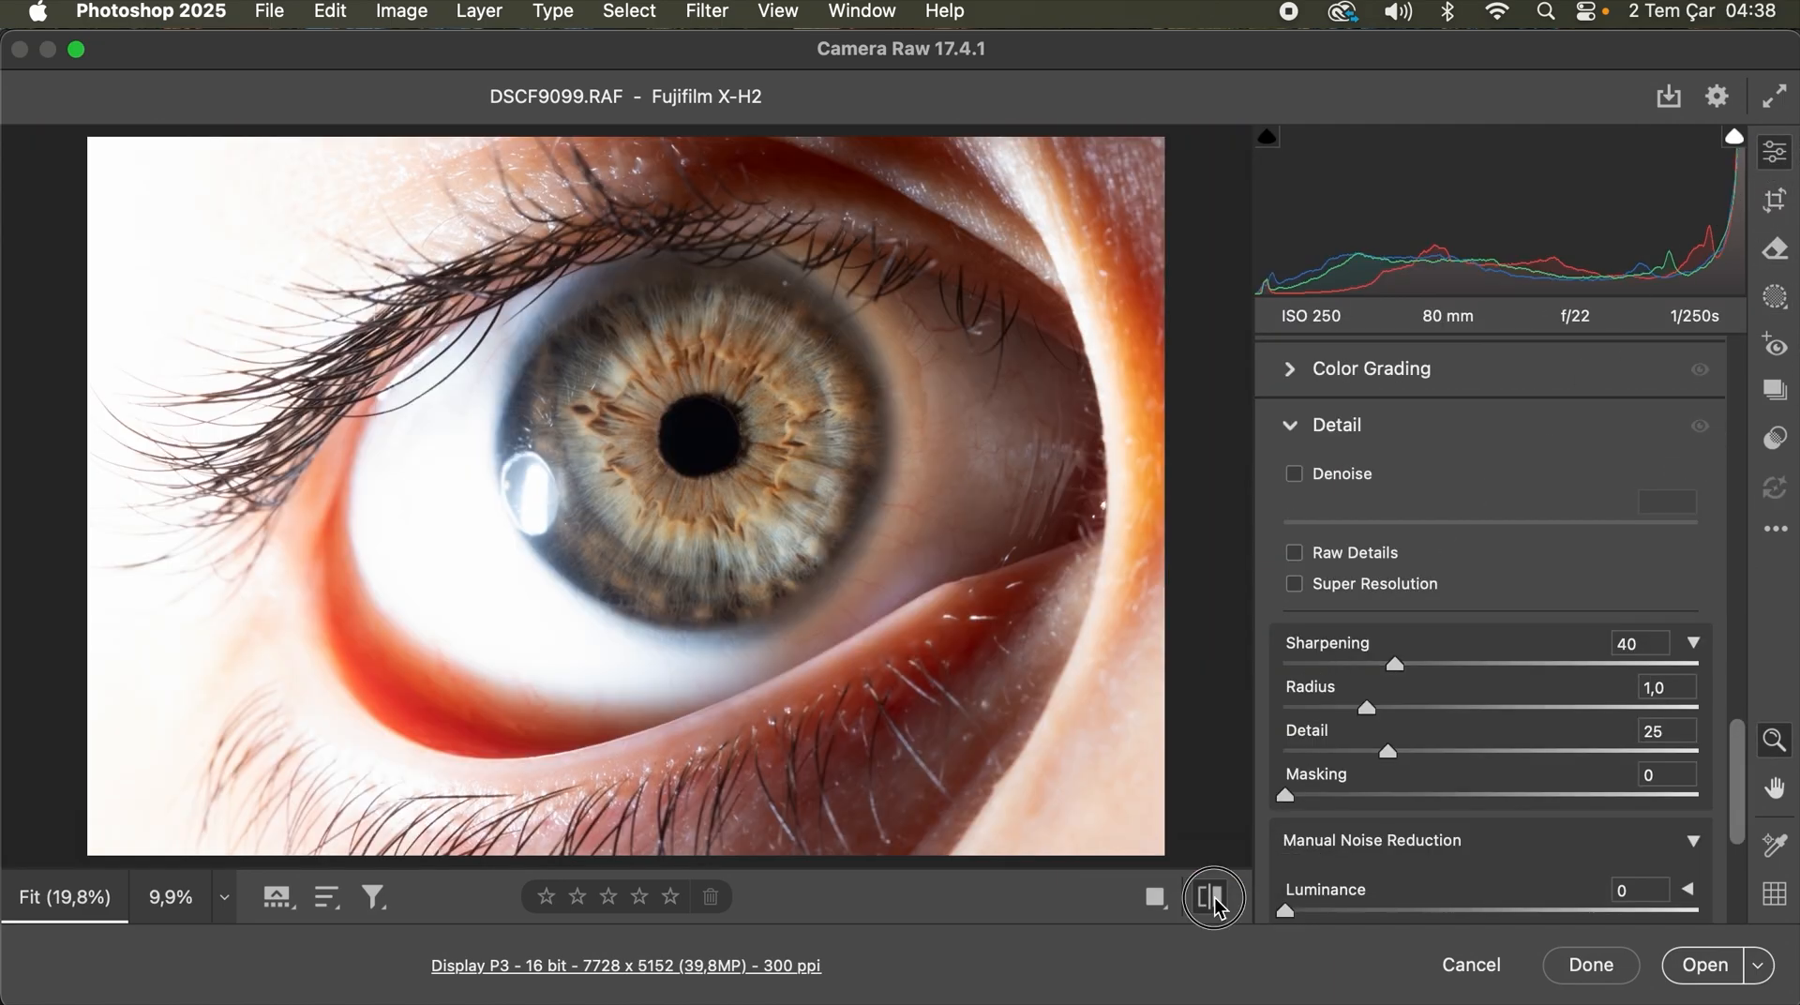
{"action": "left_click", "coordinate": [1211, 898]}
{"action": "left_click", "coordinate": [1212, 898]}
{"action": "left_click", "coordinate": [1215, 900]}
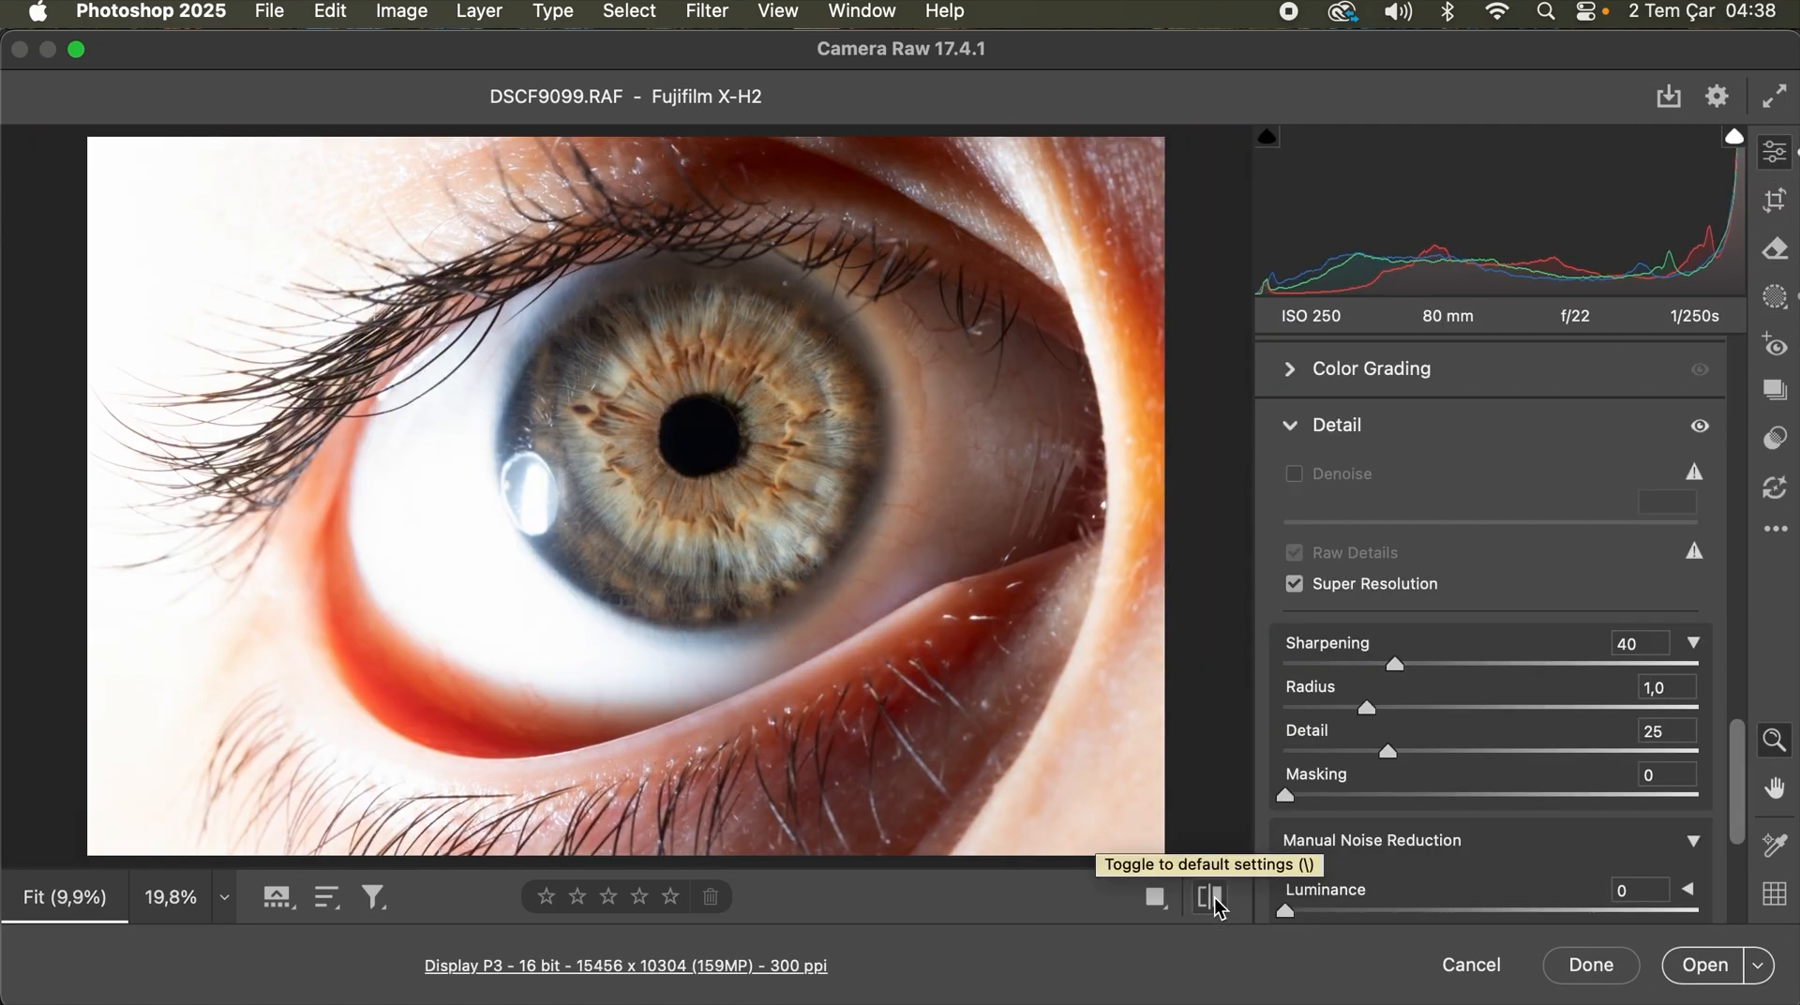
Step: Open the developed photo as a Photoshop document, framed on the iris
{"action": "left_click", "coordinate": [1705, 966]}
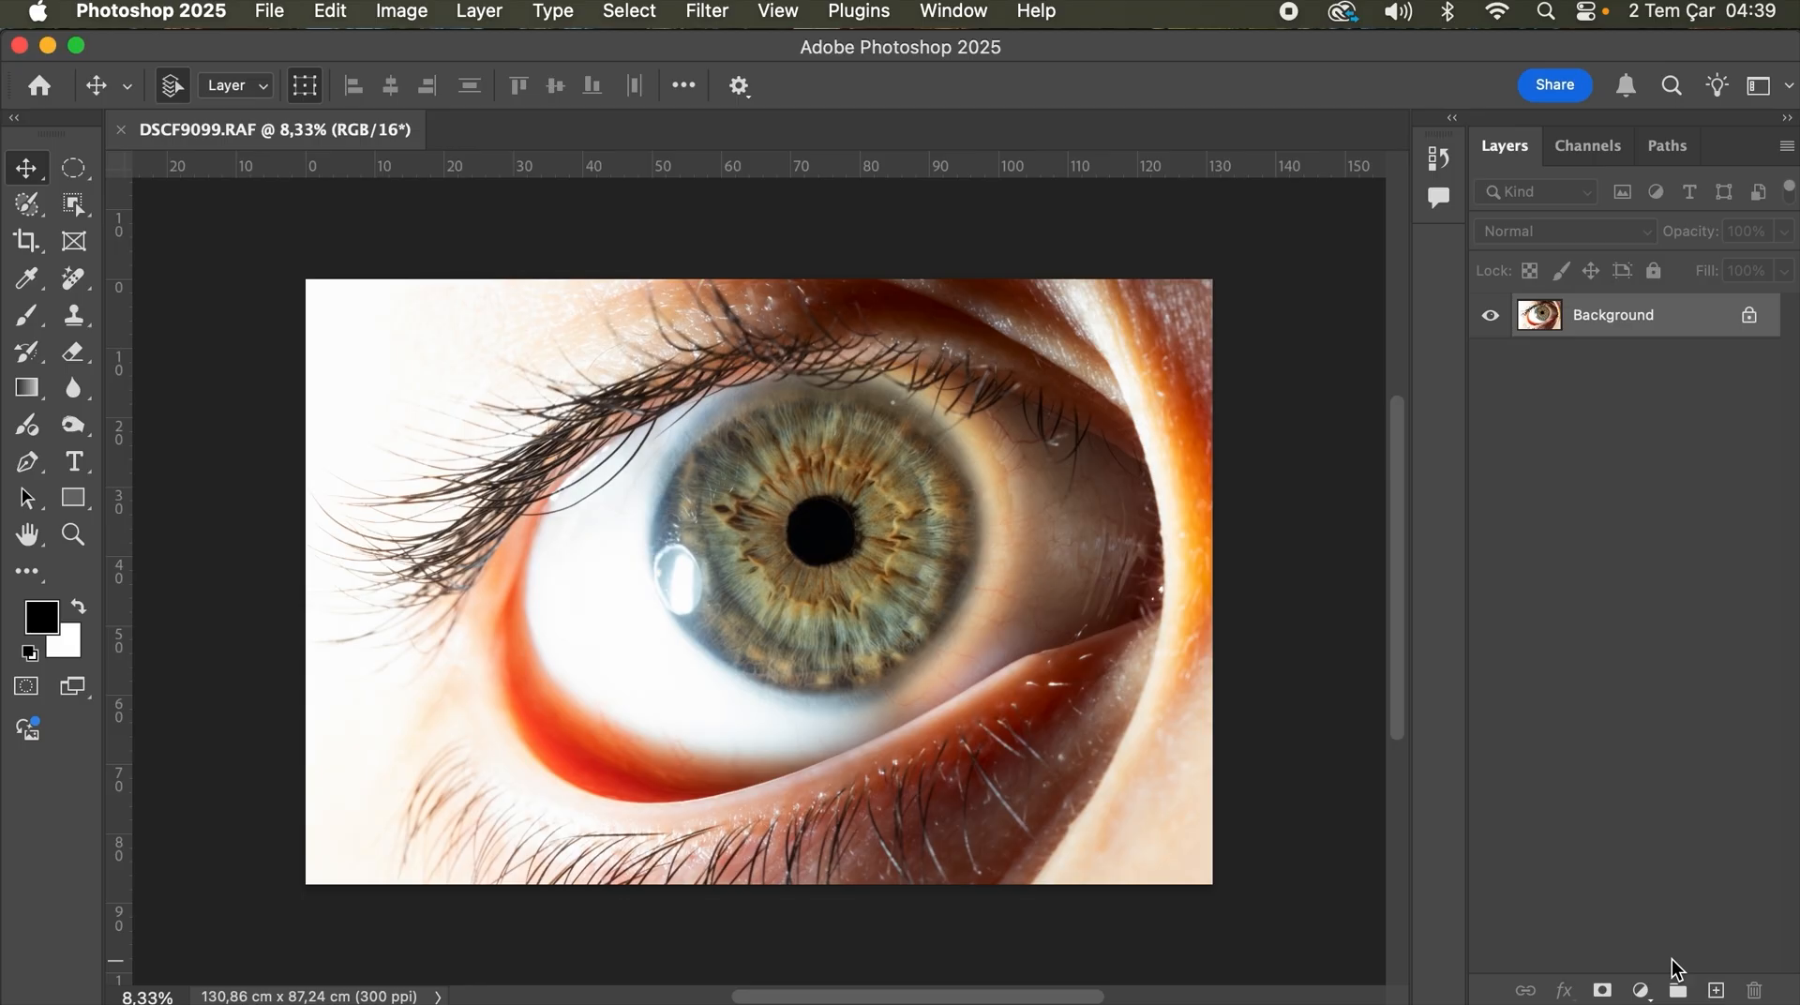
{"action": "left_click_drag", "start_coordinate": [941, 521], "coordinate": [997, 505]}
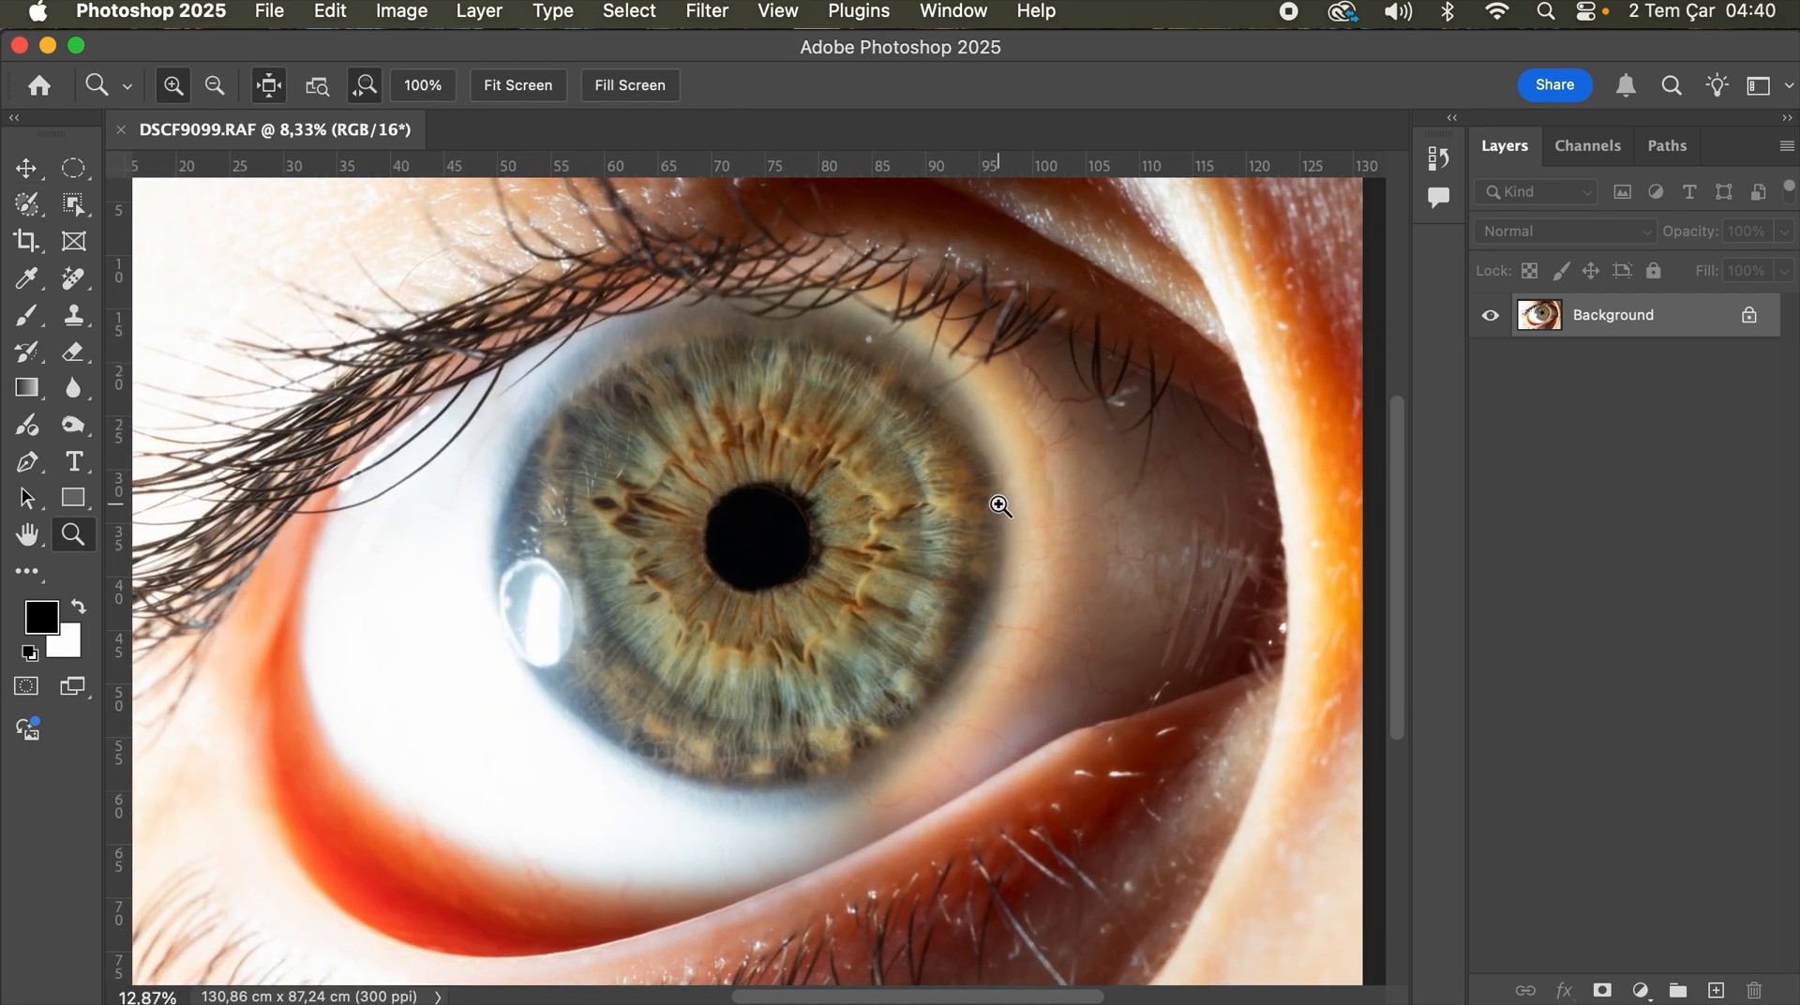
{"action": "left_click_drag", "start_coordinate": [860, 538], "coordinate": [719, 507]}
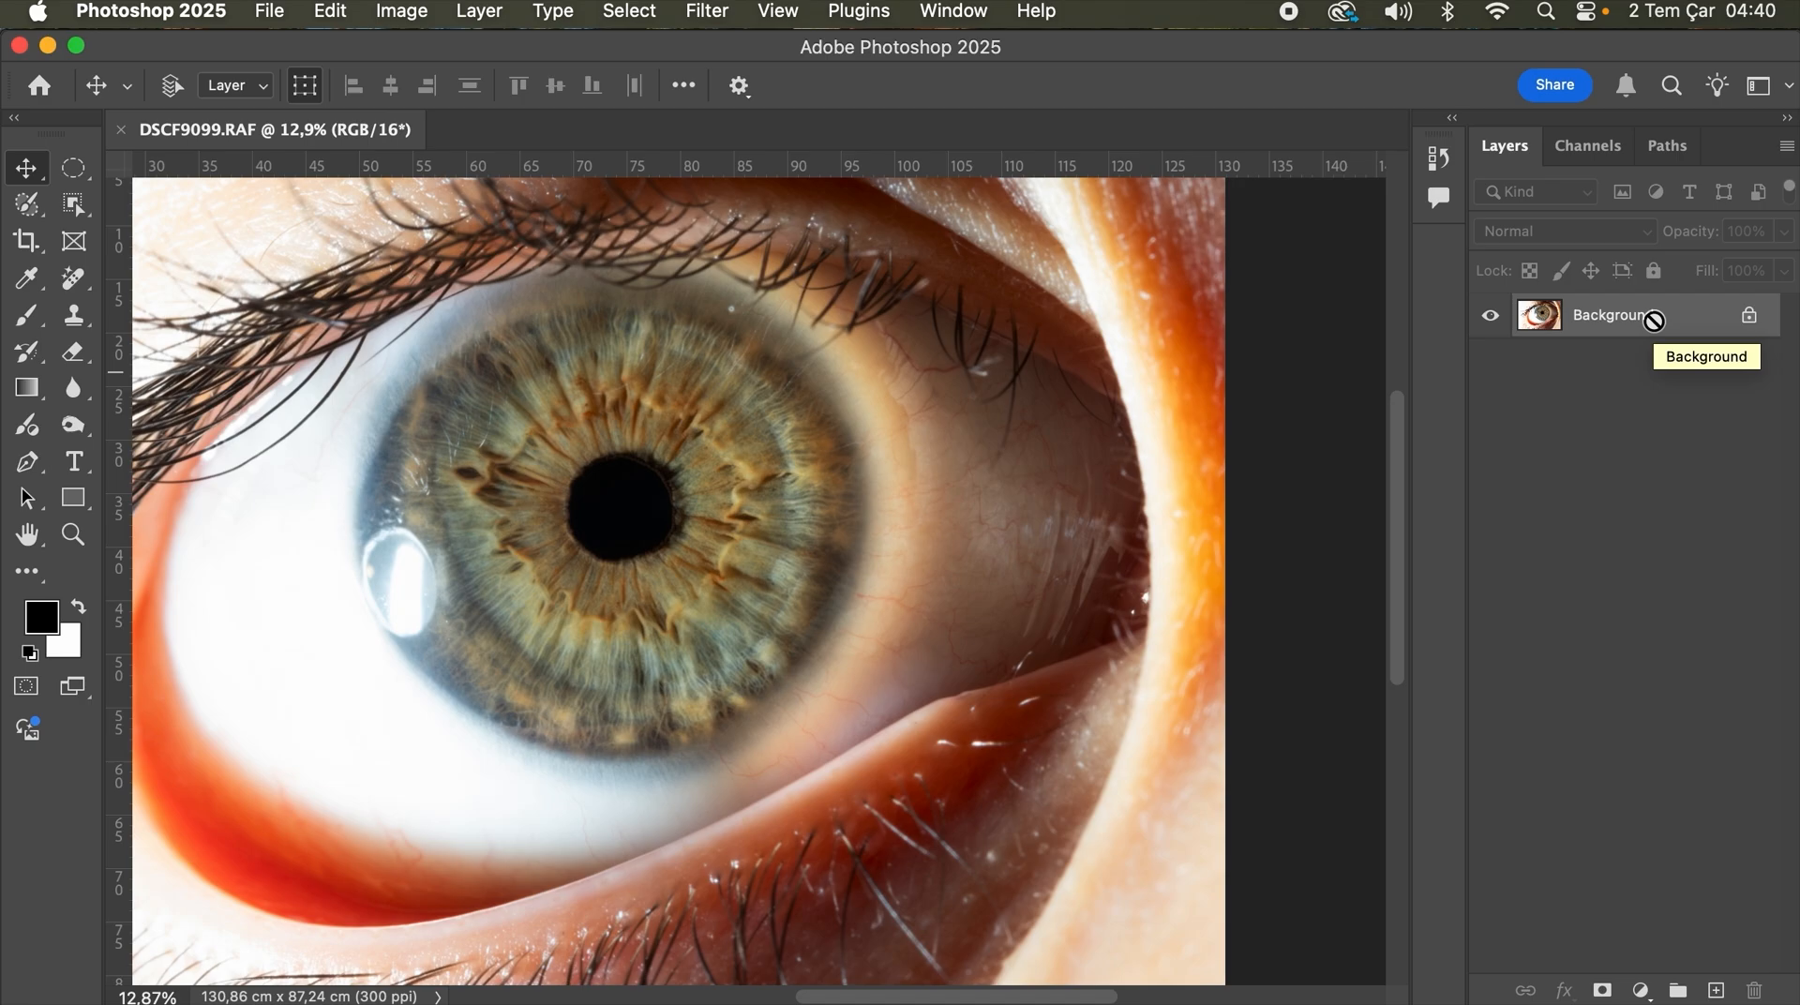
Step: Duplicate the Background layer and apply a High Pass filter with a radius of 7.4 pixels to the copy
{"action": "key", "text": "super+j"}
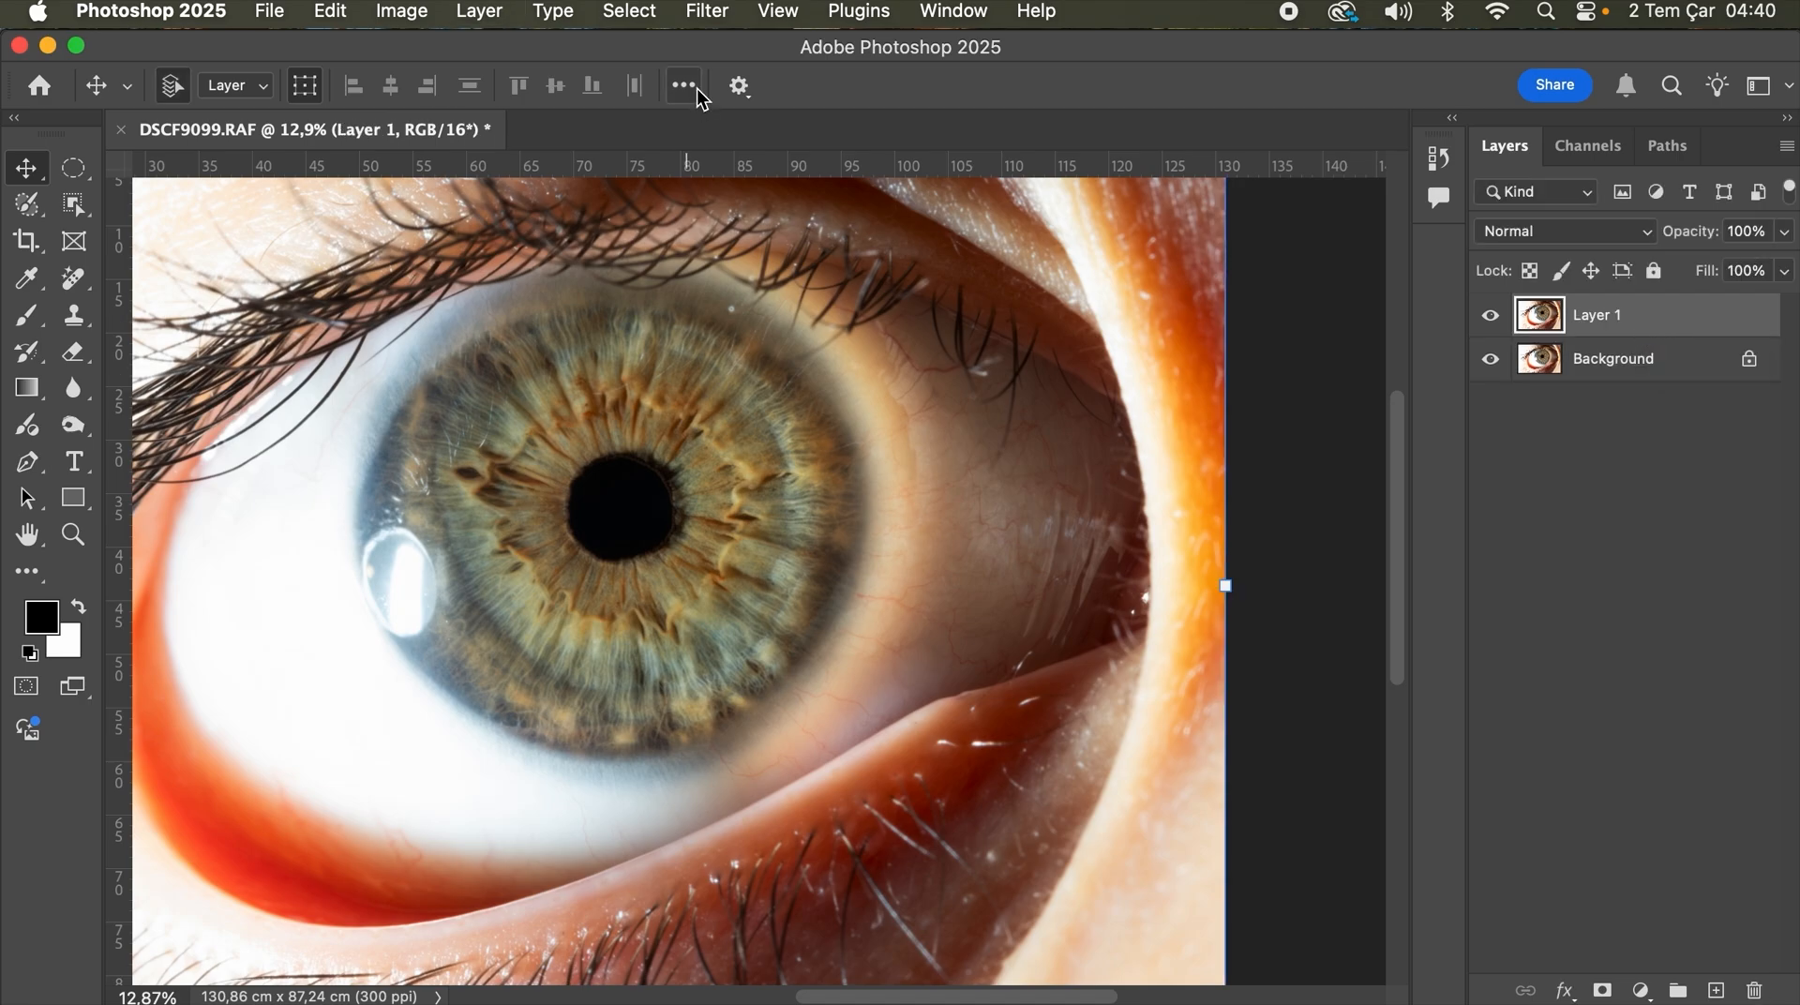
{"action": "left_click", "coordinate": [710, 16]}
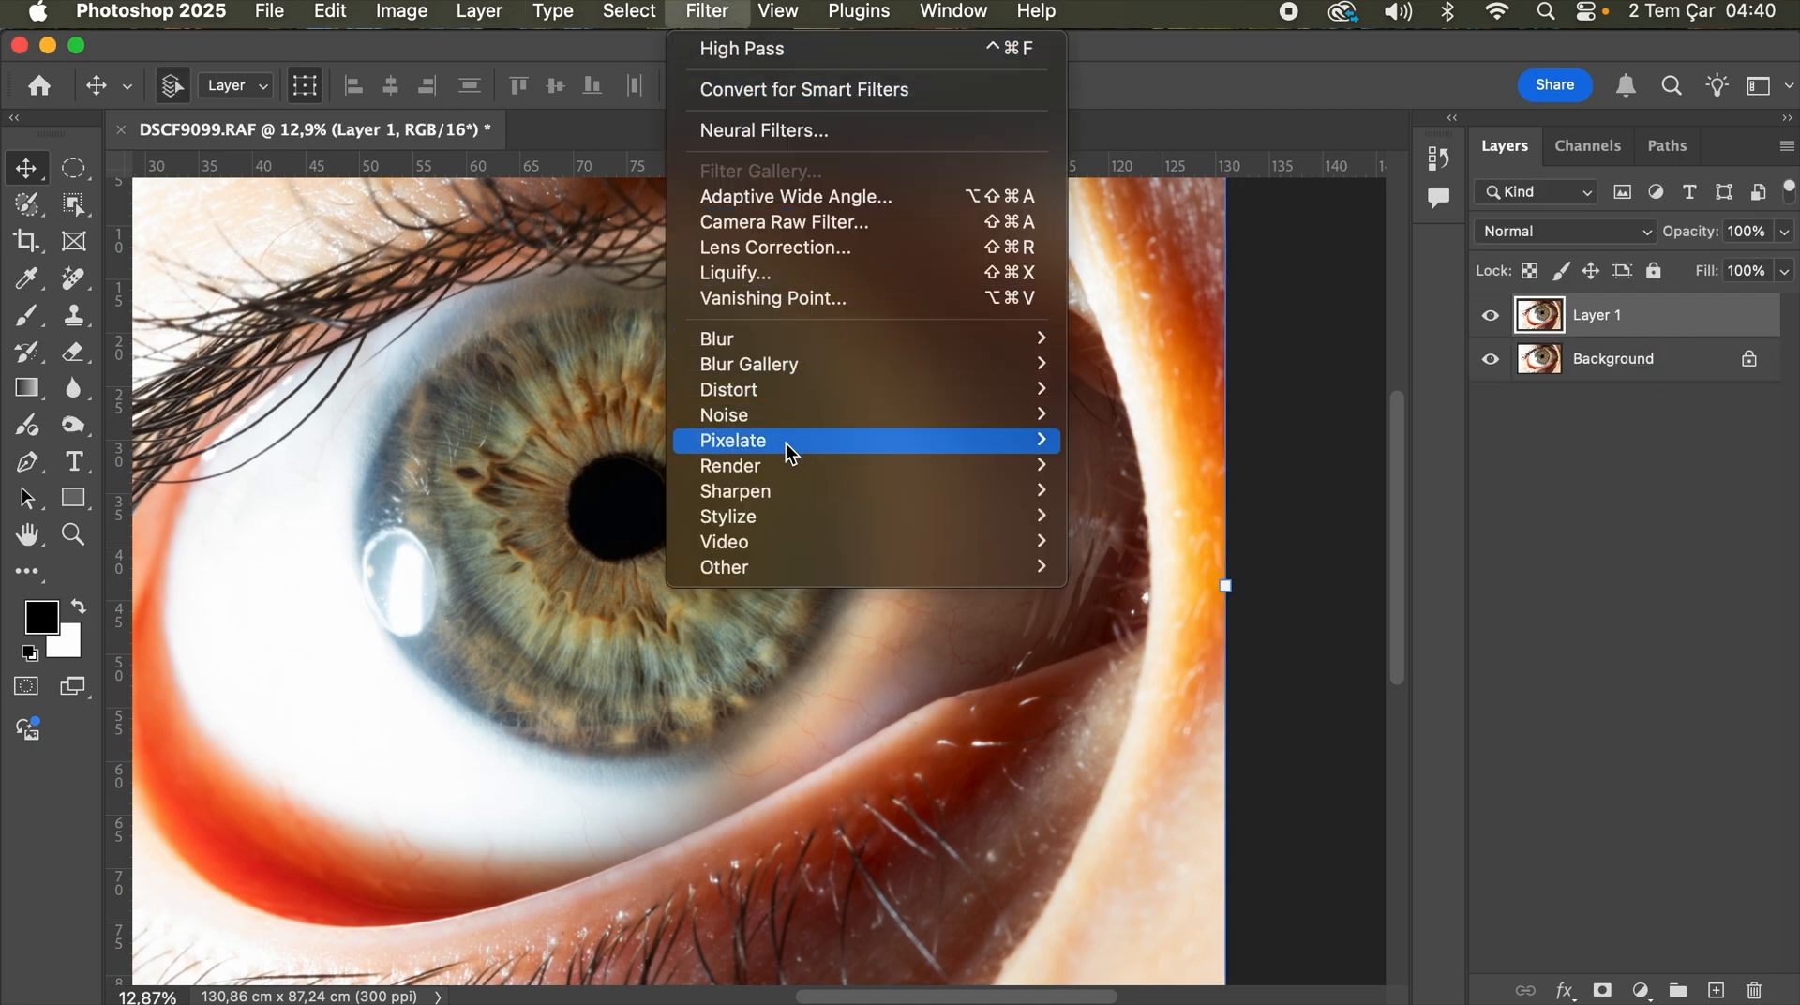
{"action": "mouse_move", "coordinate": [985, 570]}
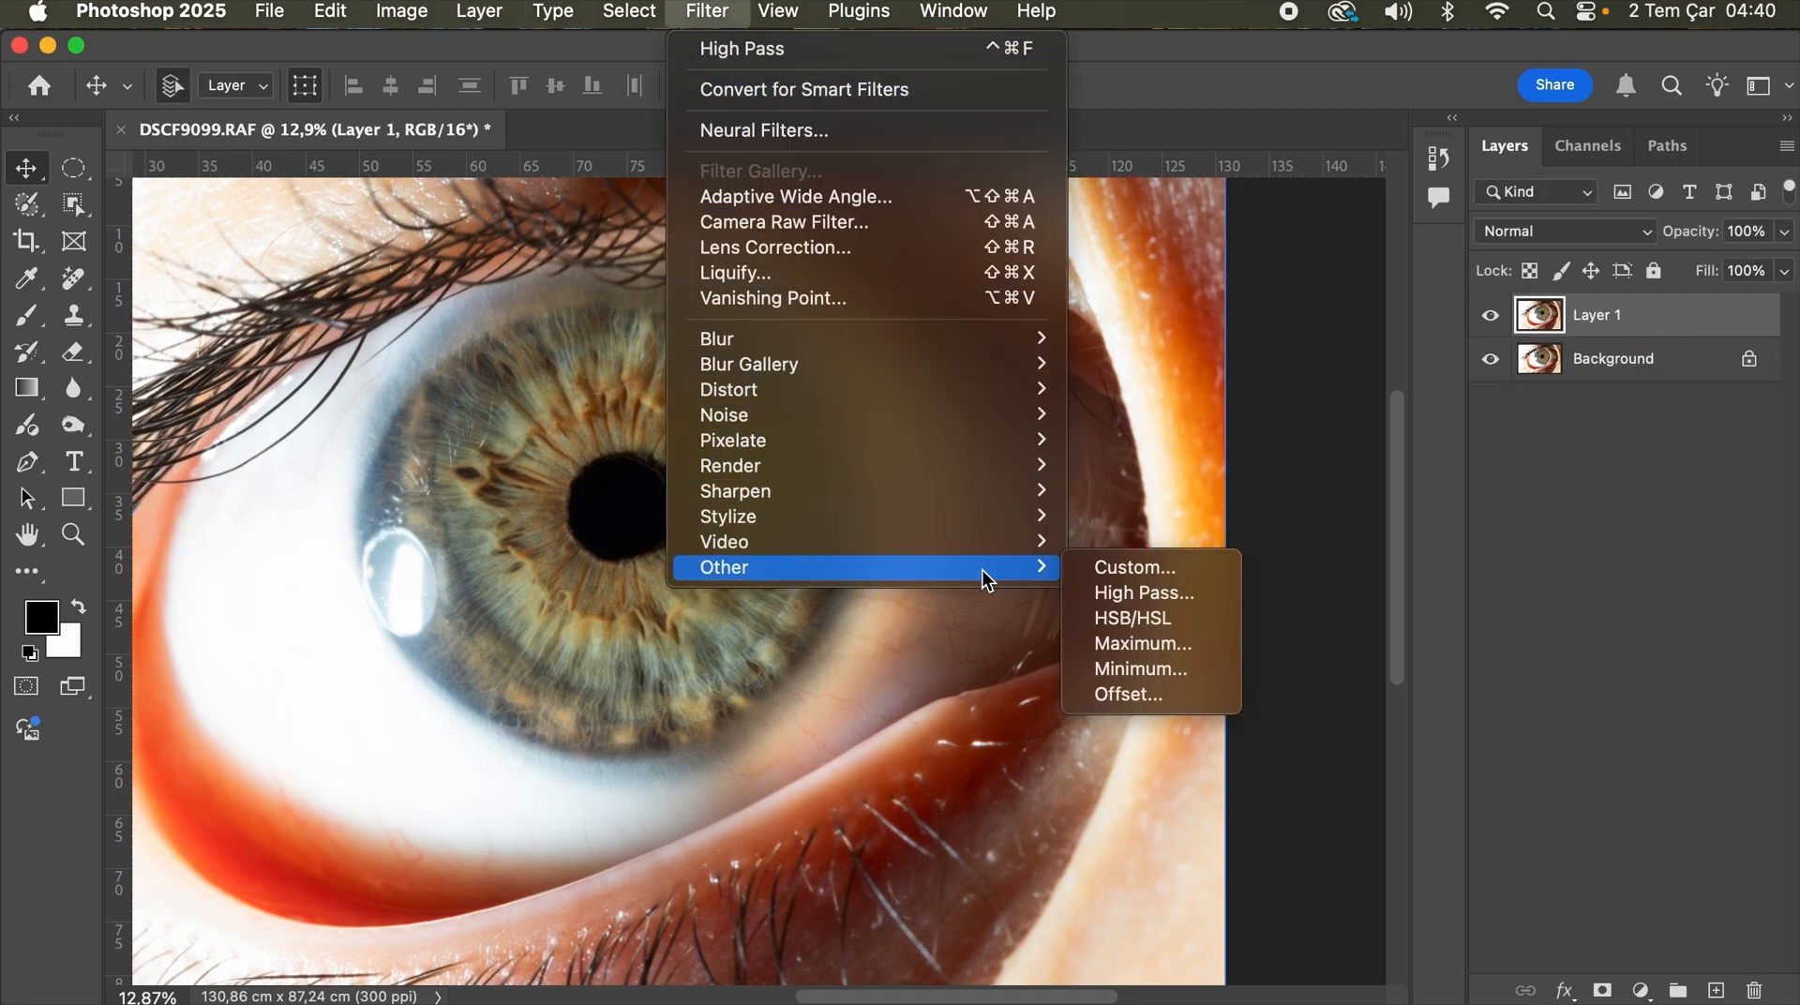
{"action": "left_click", "coordinate": [1125, 594]}
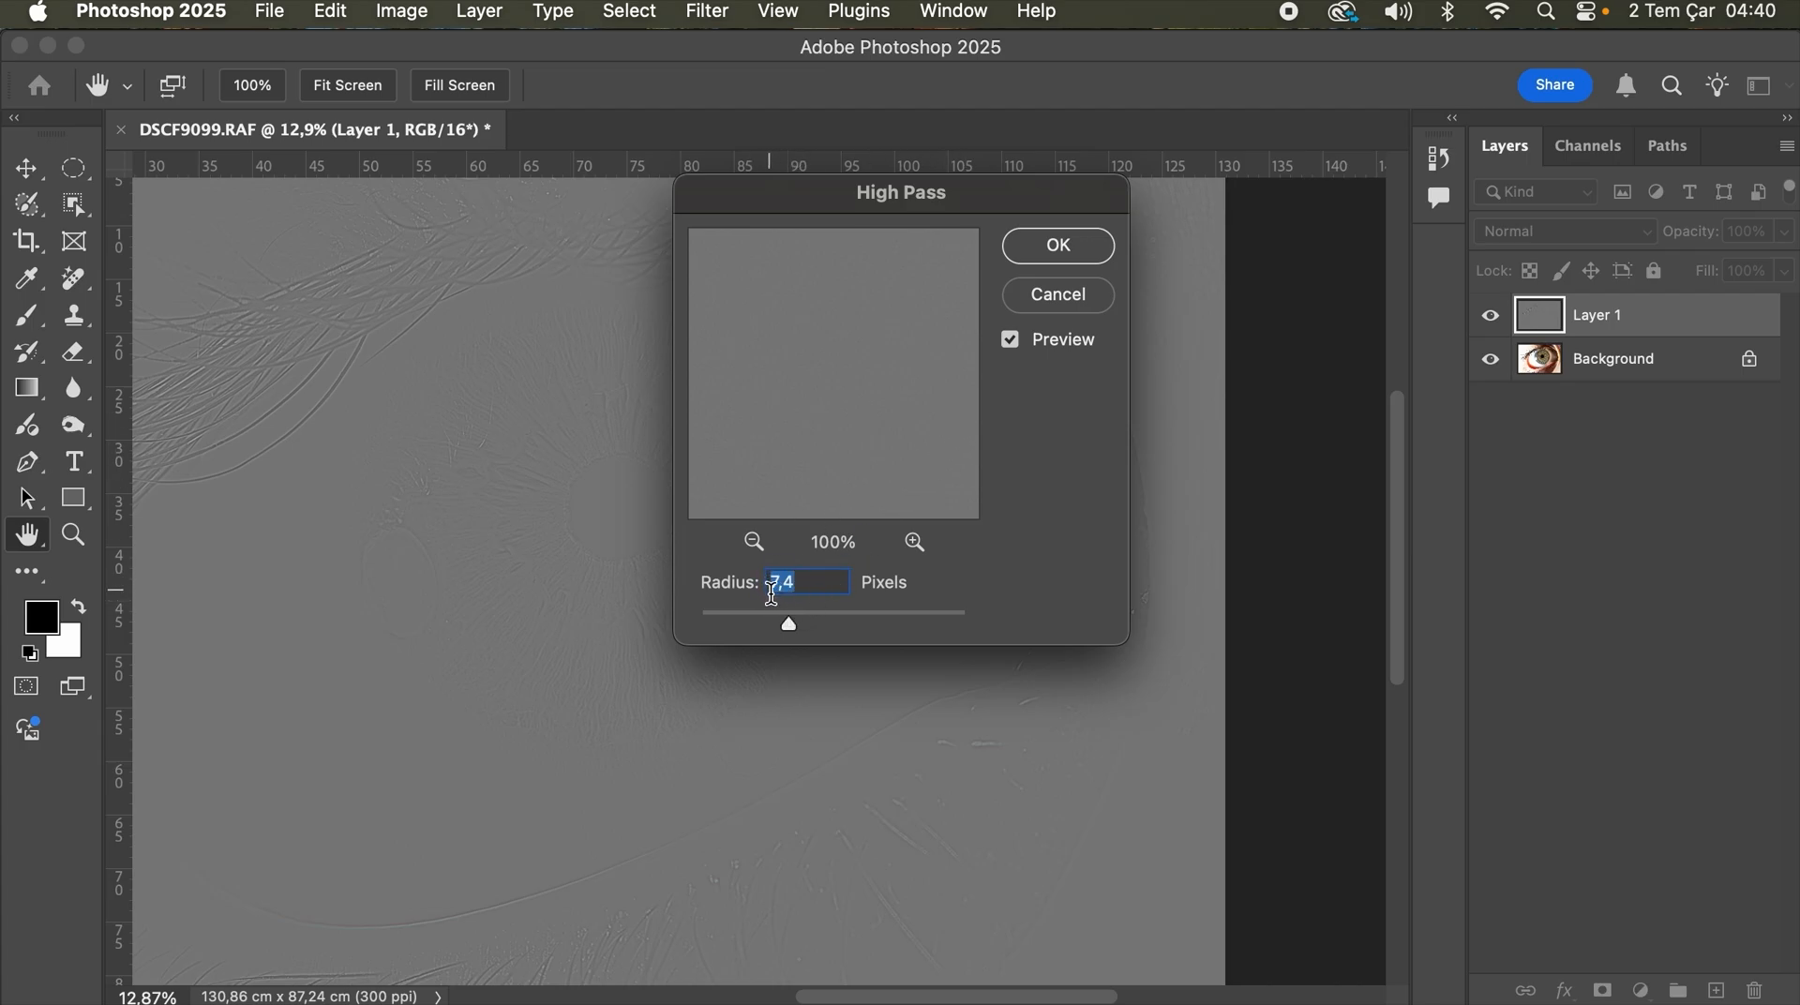
{"action": "left_click", "coordinate": [1067, 249]}
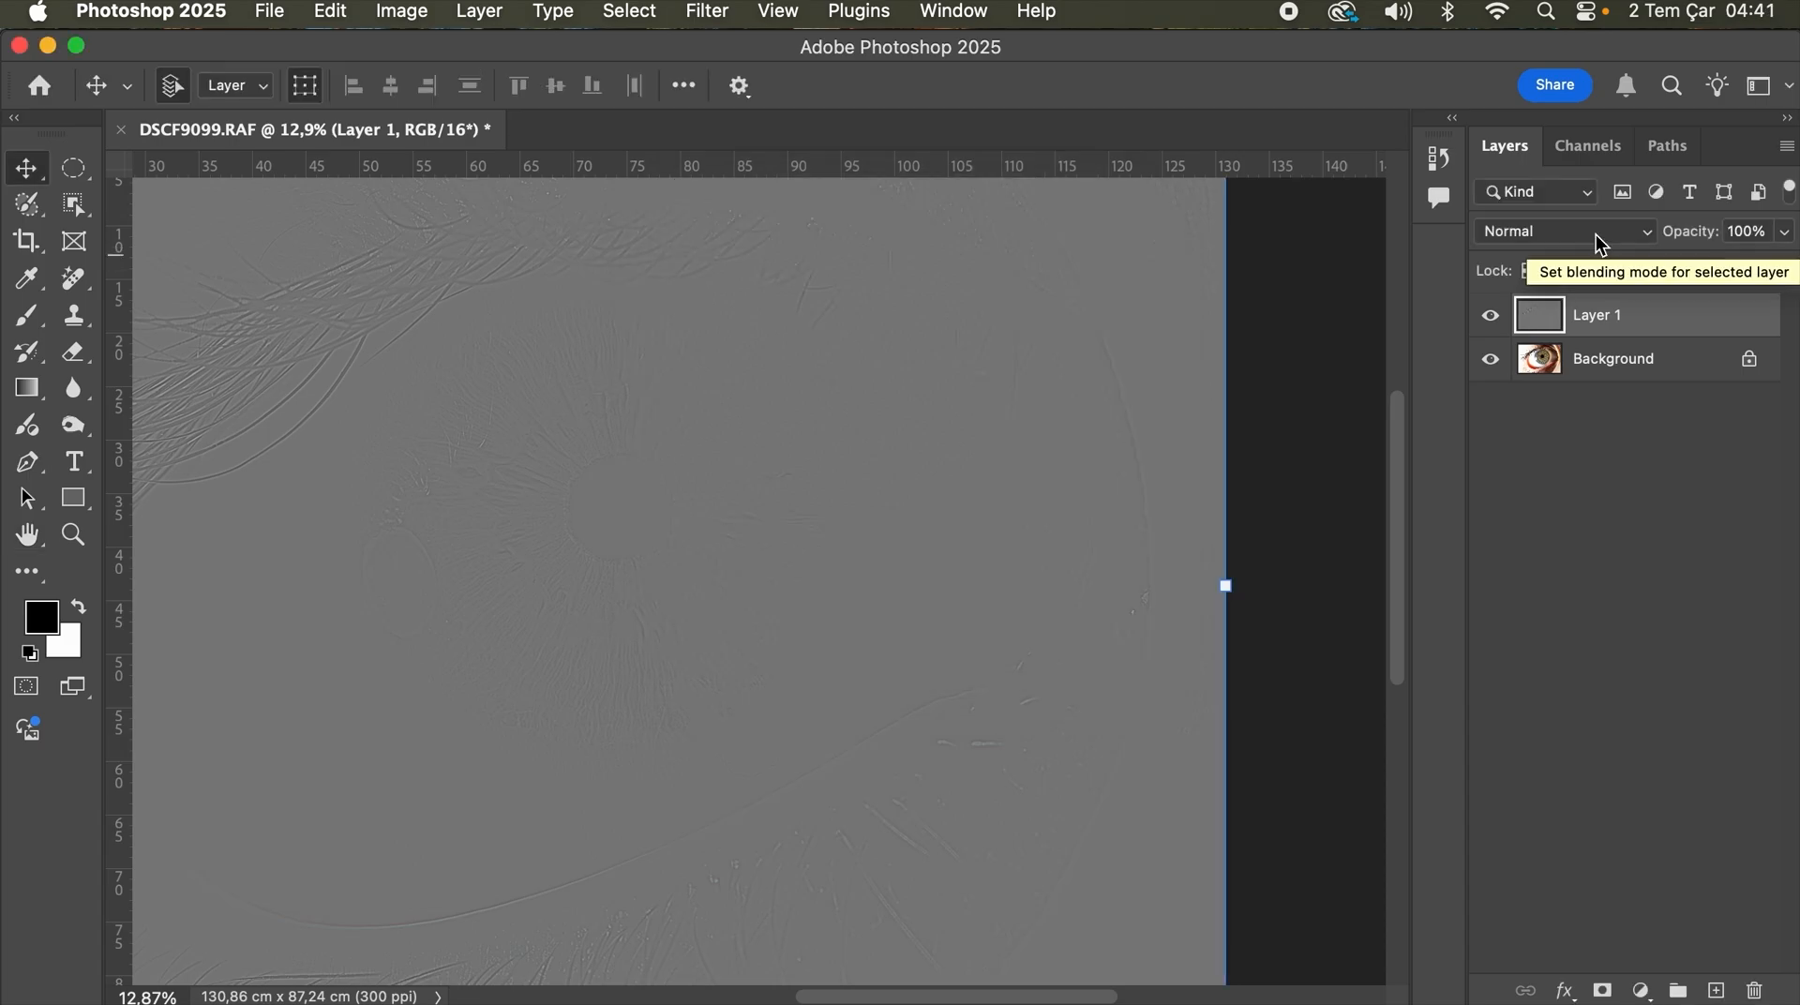
Step: Set the High Pass layer's blend mode to Vivid Light and compare the image with and without the layer
{"action": "left_click", "coordinate": [1595, 234]}
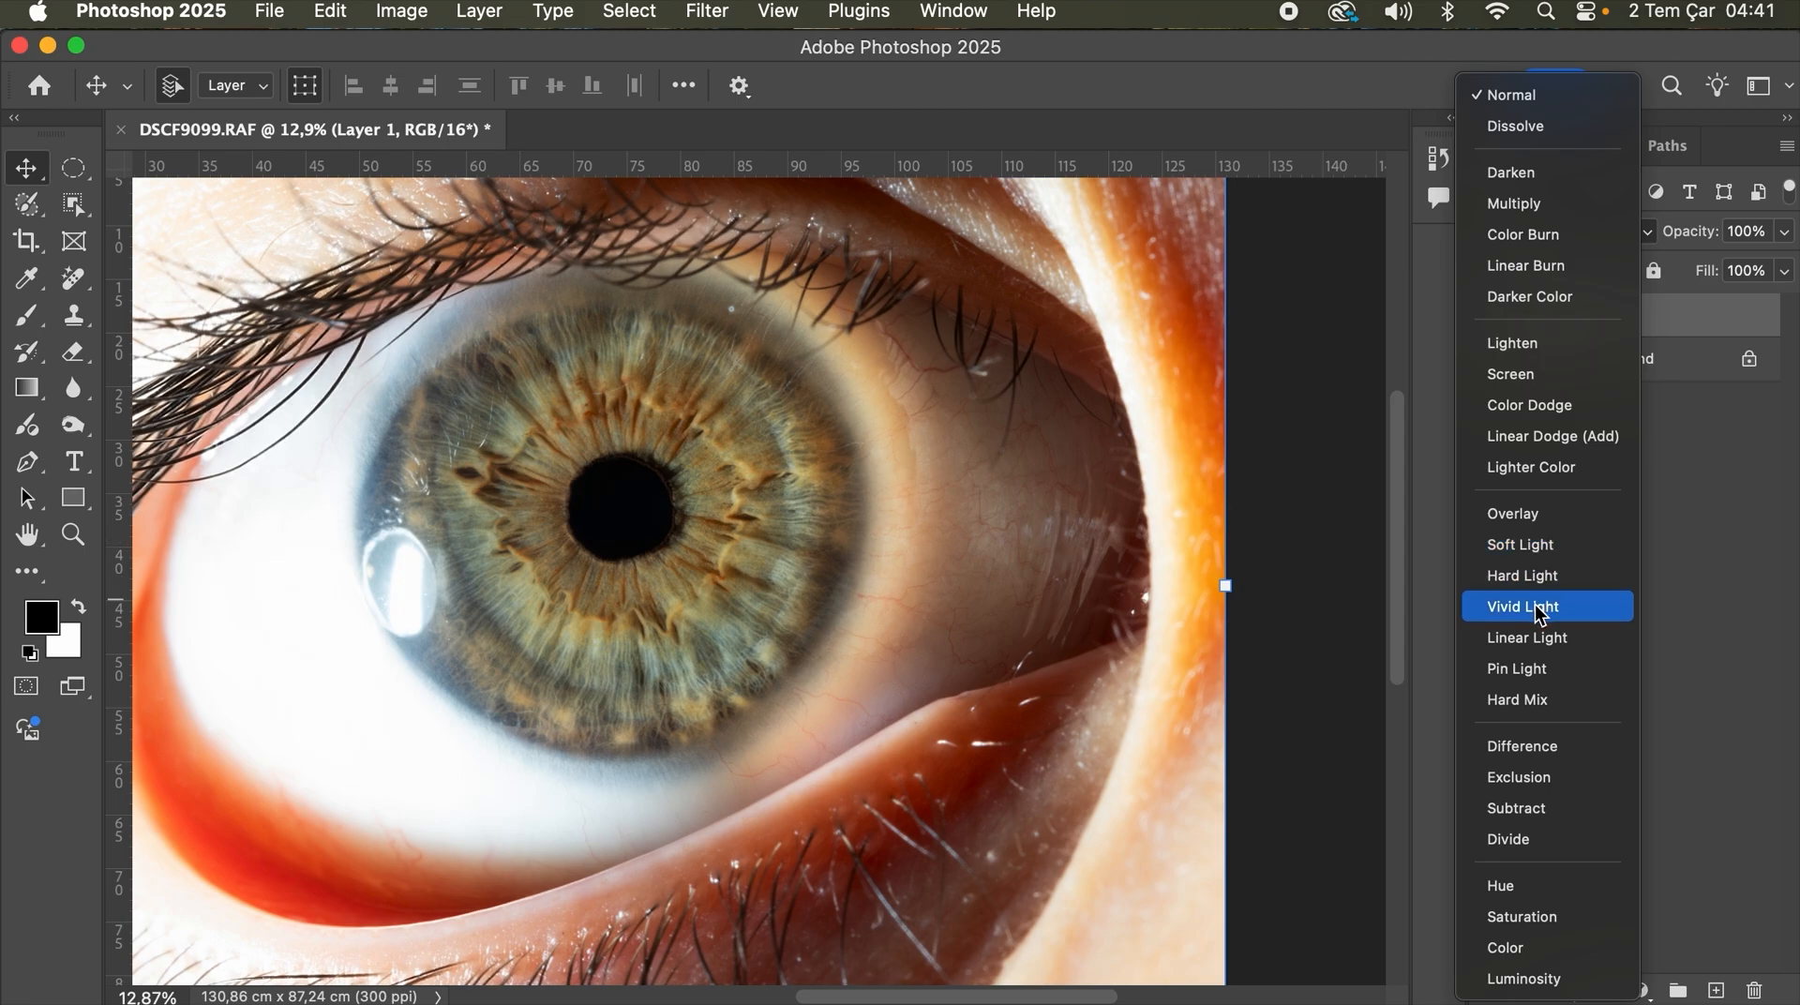
{"action": "left_click", "coordinate": [1540, 609]}
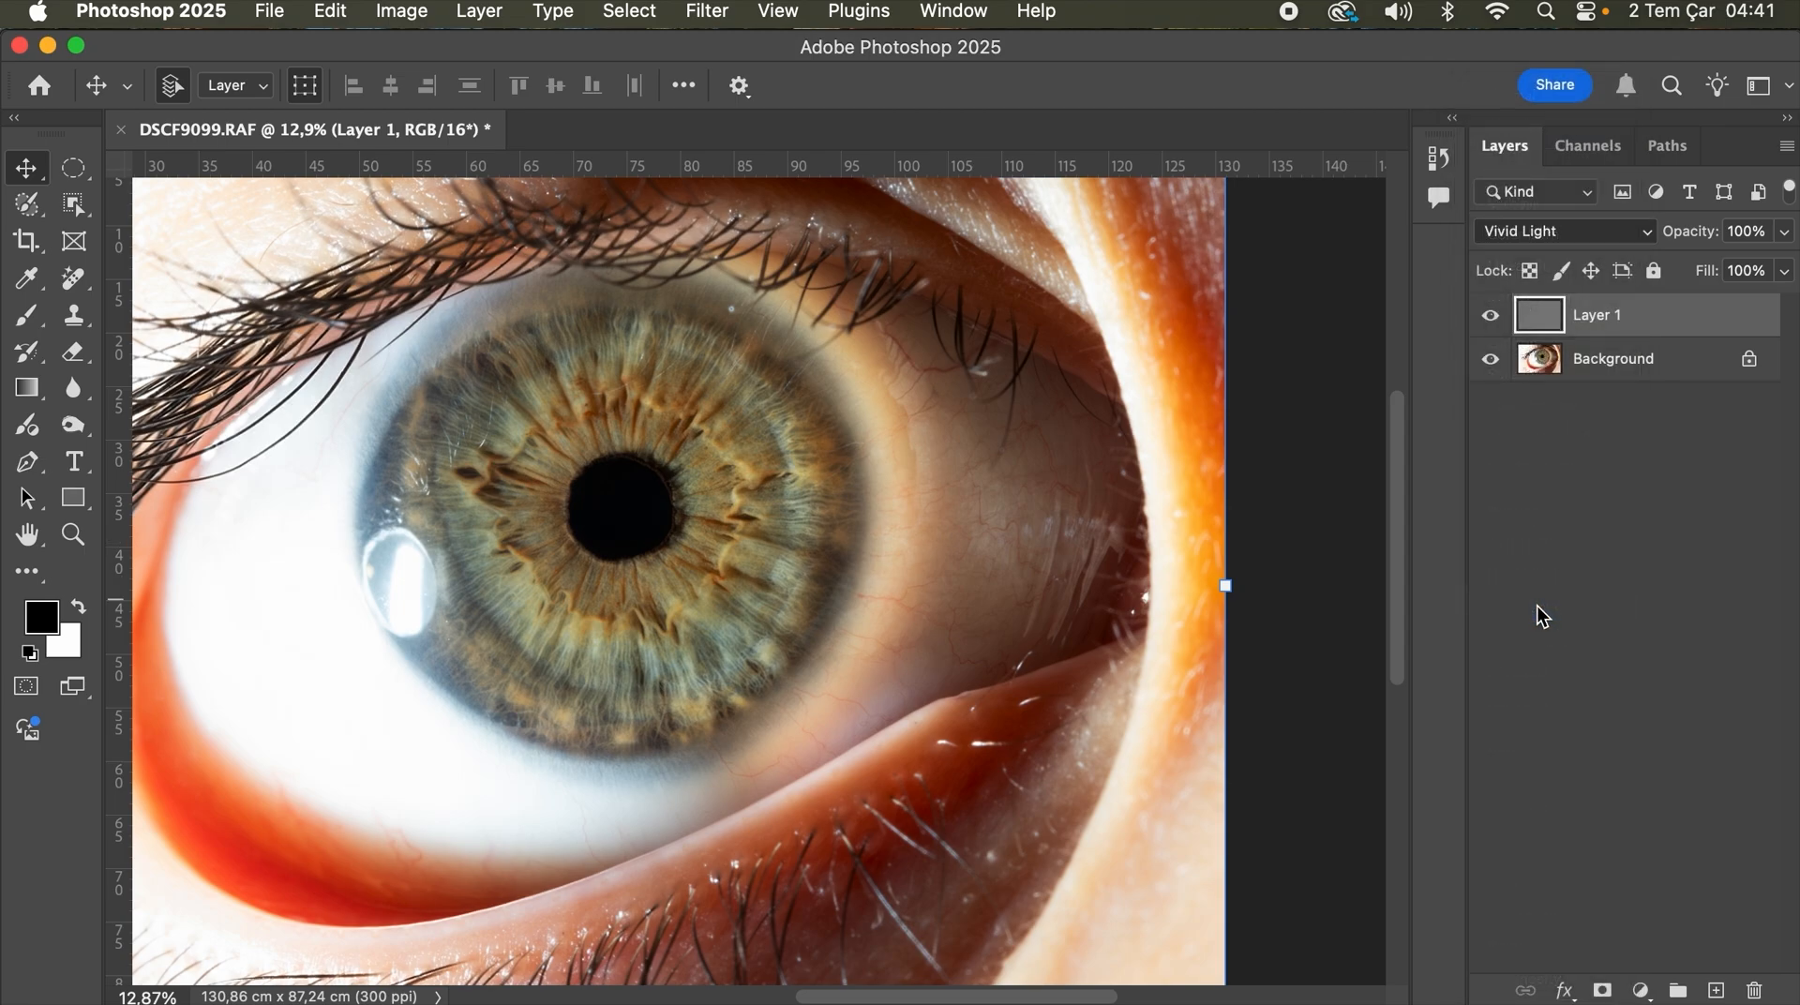
{"action": "left_click", "coordinate": [1493, 318]}
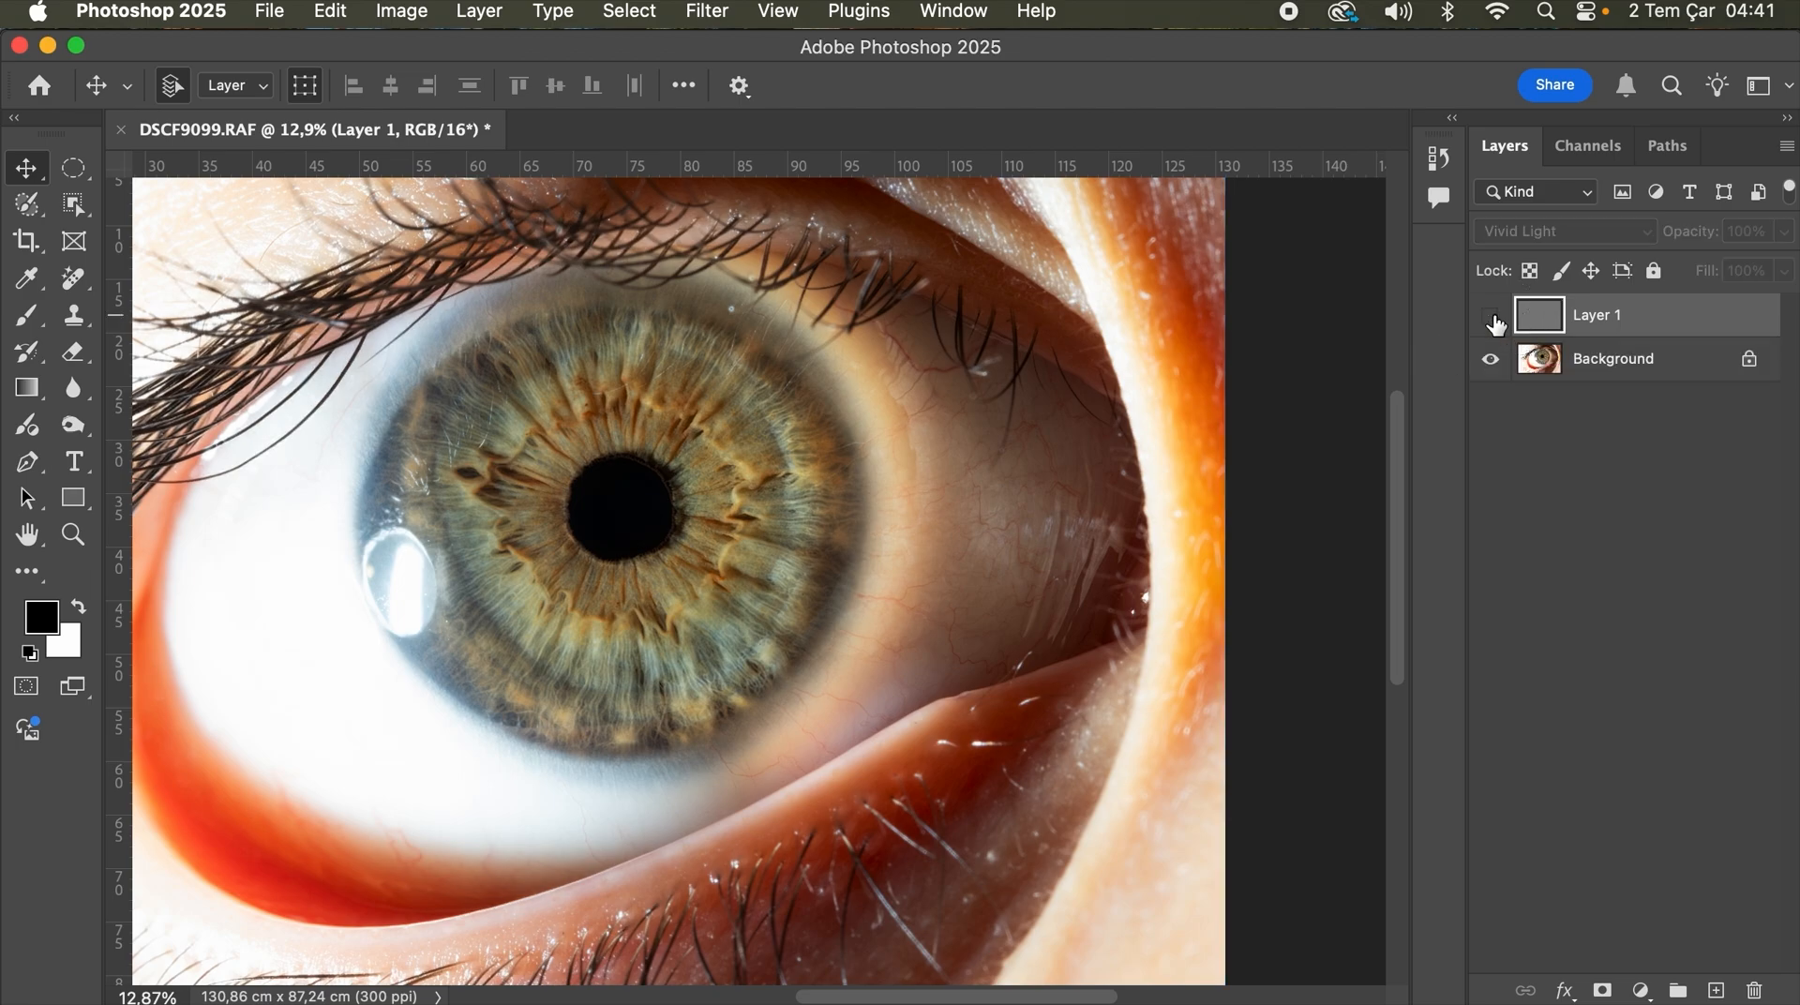
{"action": "left_click", "coordinate": [1493, 317]}
{"action": "left_click", "coordinate": [1492, 319]}
{"action": "left_click", "coordinate": [1492, 318]}
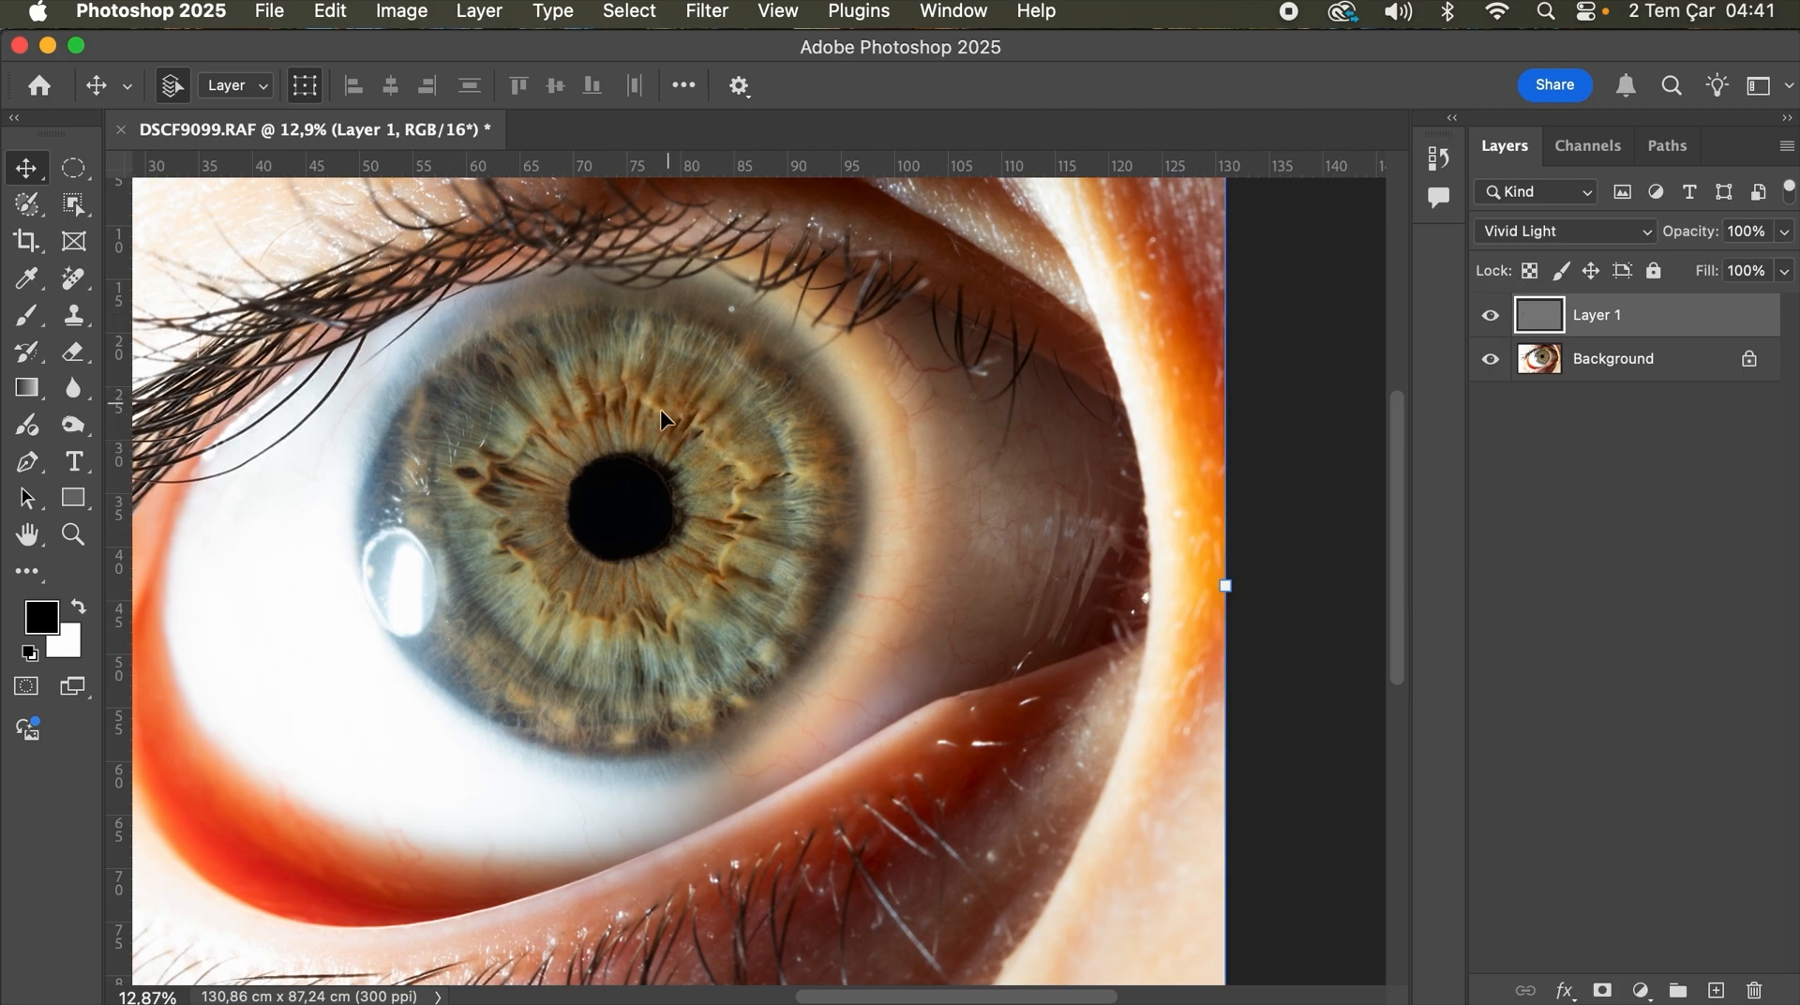
Step: Merge the High Pass layer with the Background and duplicate the merged layer
{"action": "left_click", "coordinate": [1659, 375]}
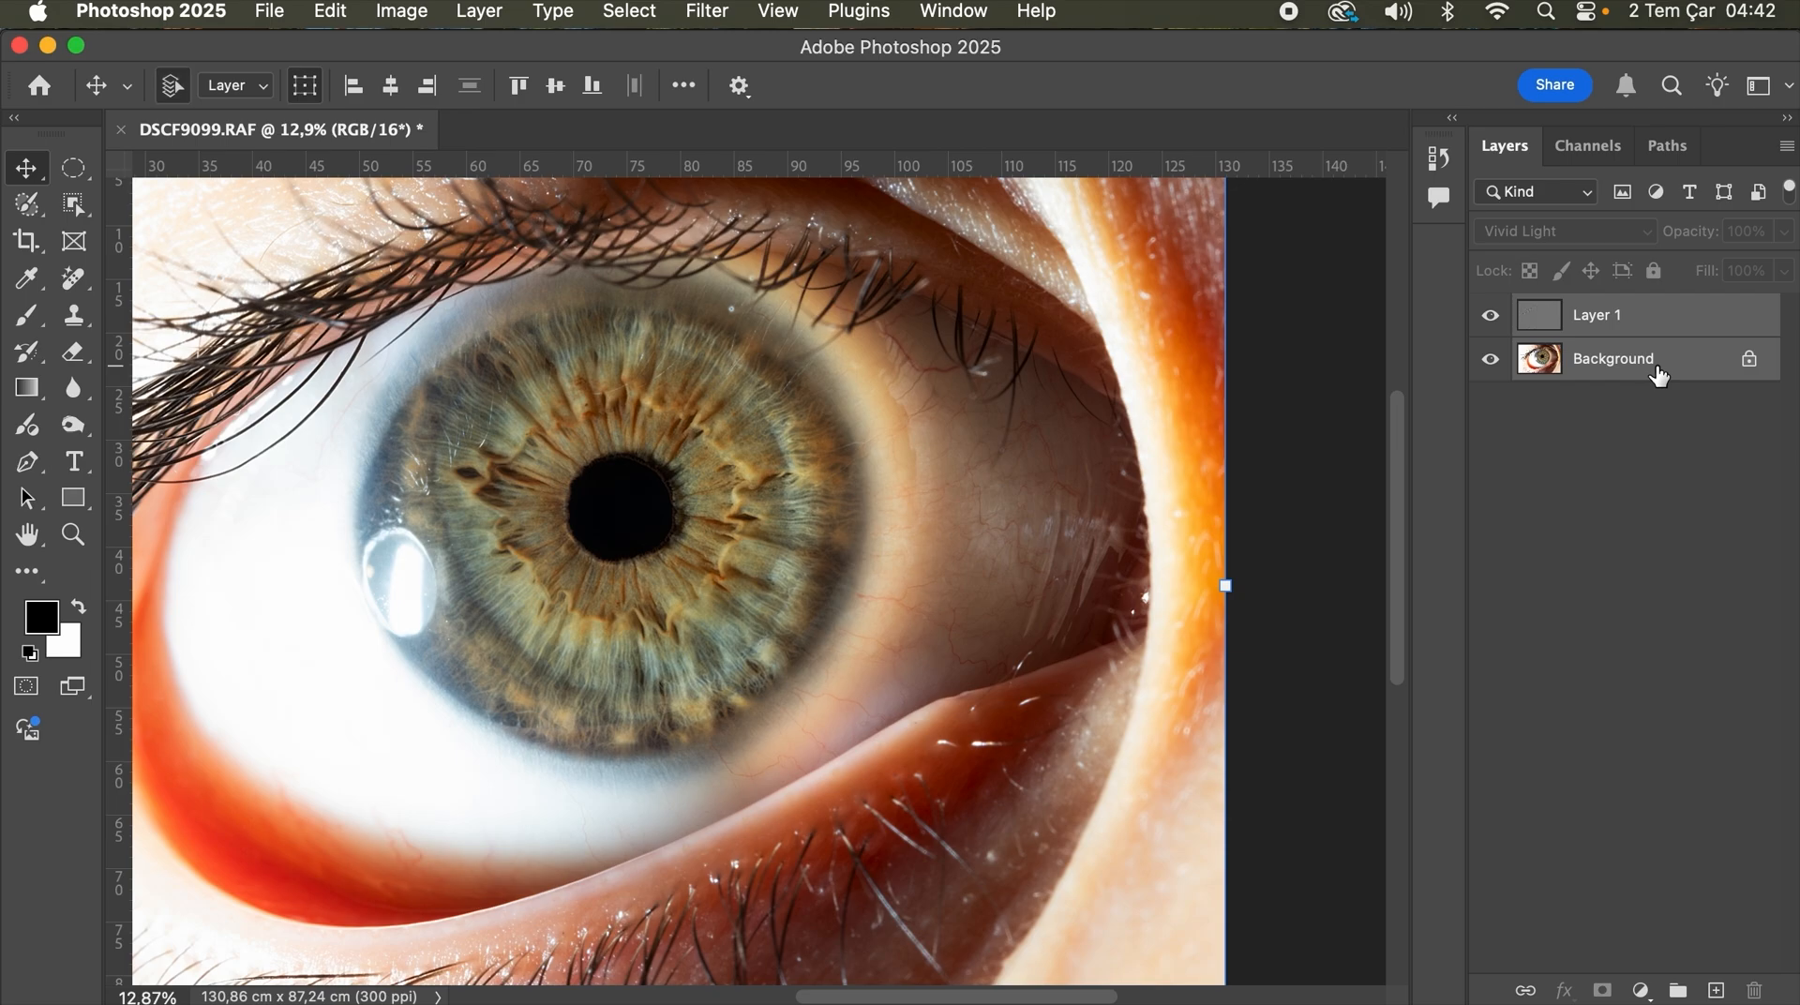
{"action": "key", "text": "super+j"}
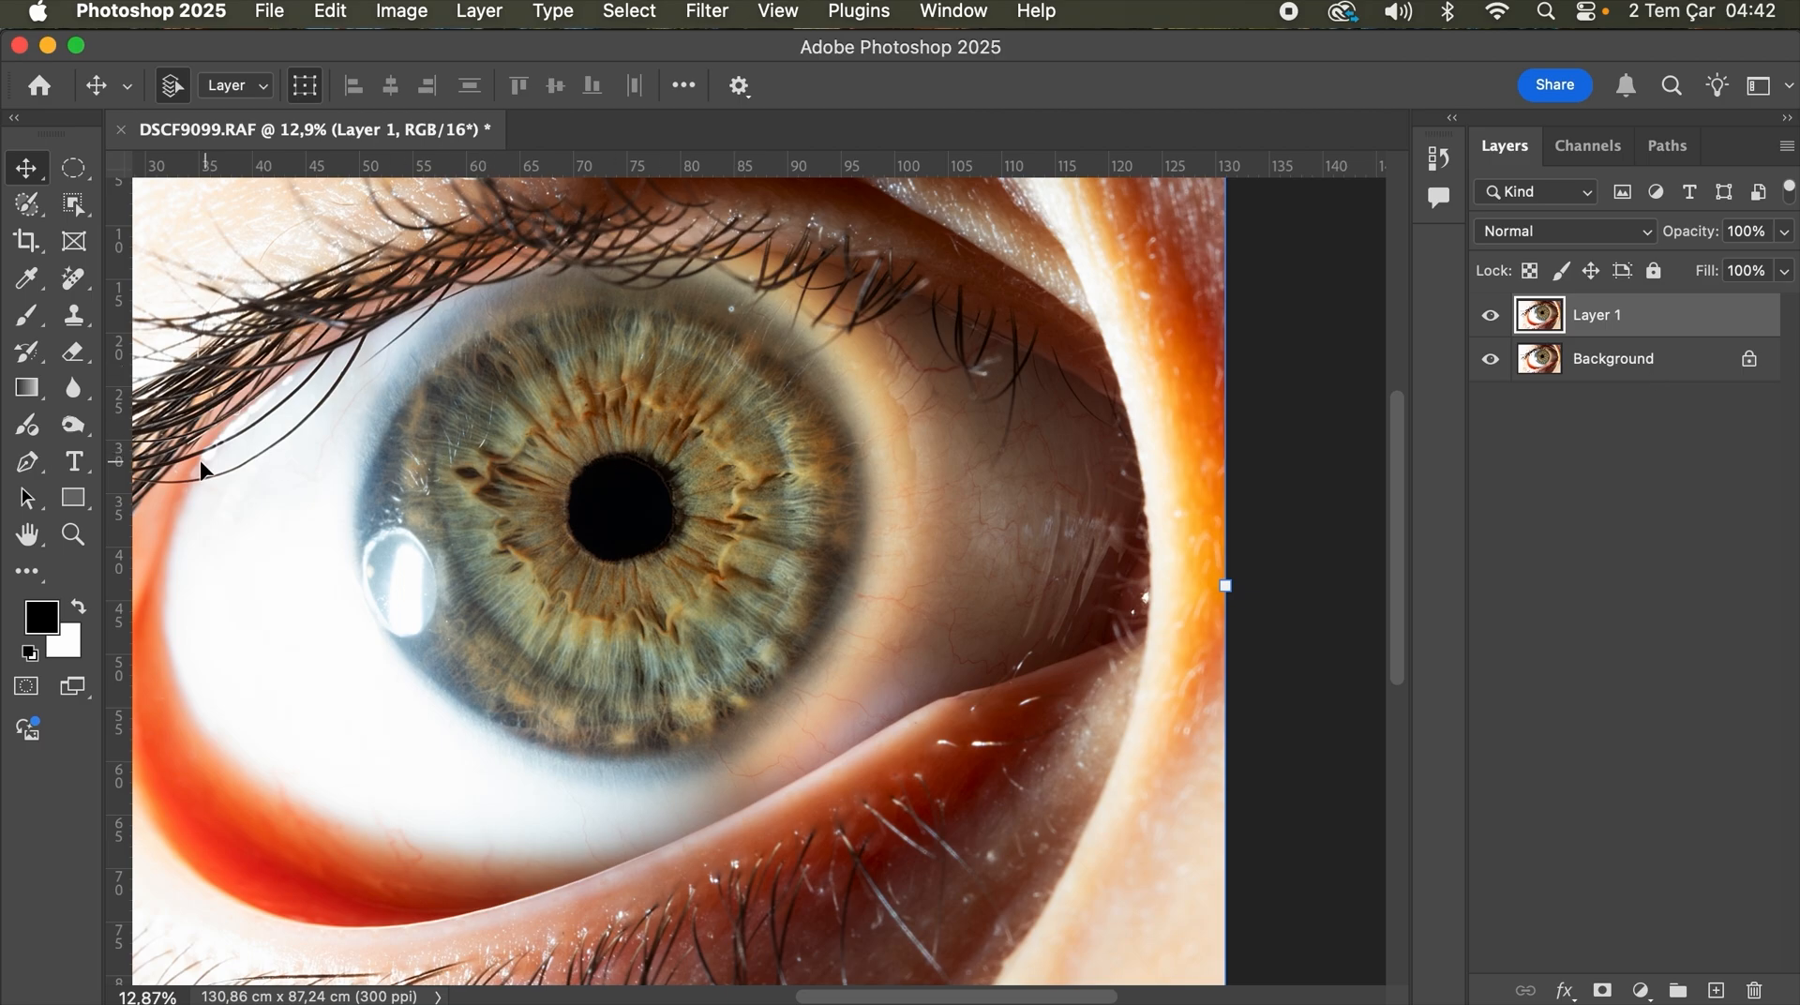
Step: Draw a closed Pen path around the clean lower wedge of the iris, from the pupil's lower edge to the outer rim
{"action": "left_click", "coordinate": [30, 465]}
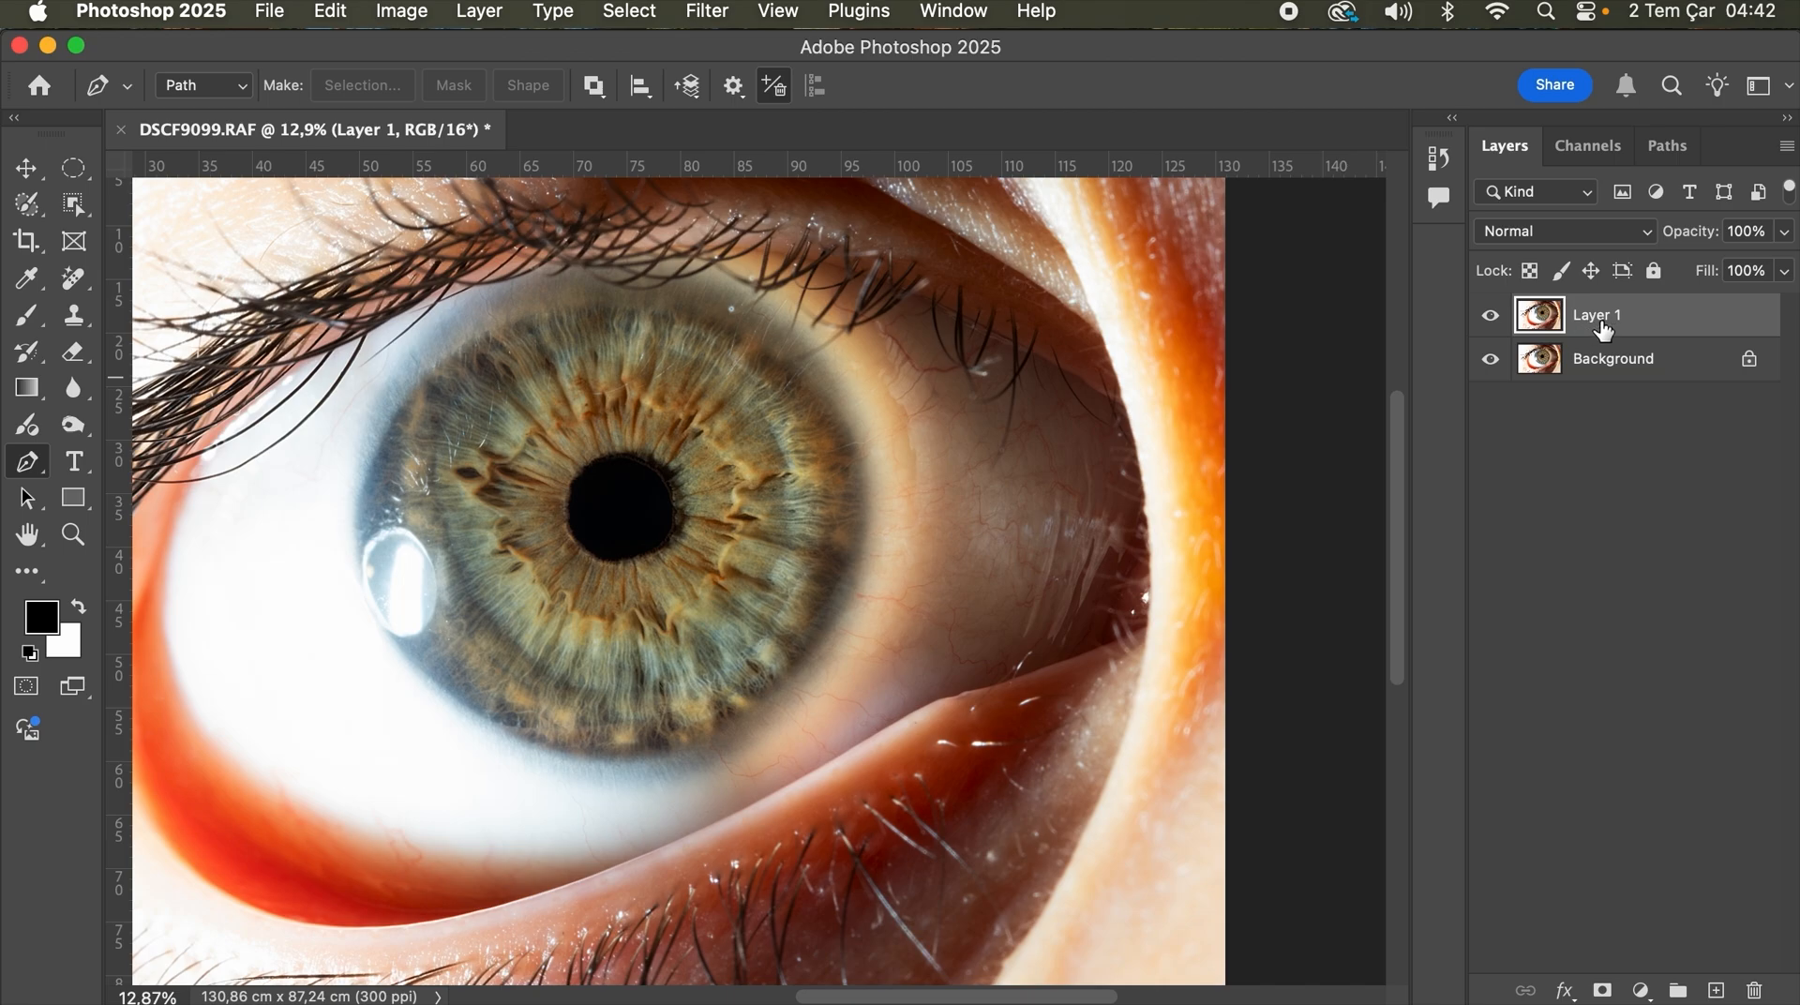
{"action": "left_click", "coordinate": [405, 679]}
{"action": "left_click", "coordinate": [591, 554]}
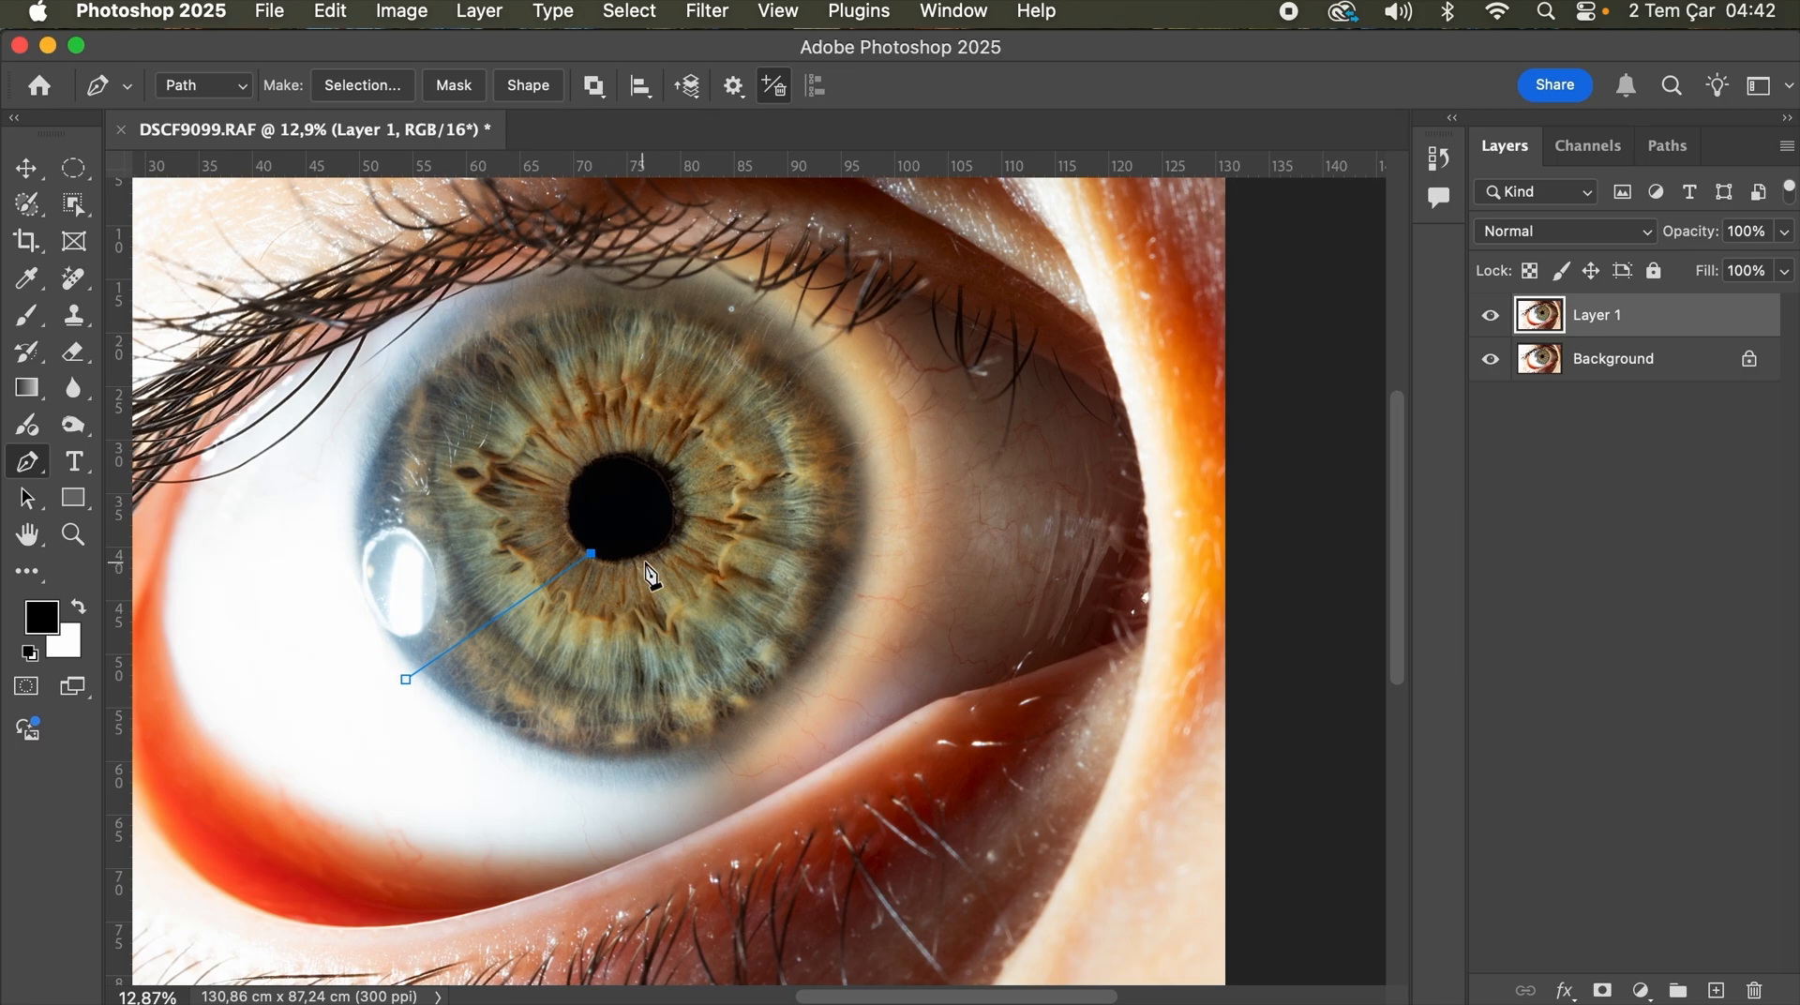
{"action": "left_click", "coordinate": [667, 538]}
{"action": "left_click", "coordinate": [826, 653]}
{"action": "left_click_drag", "start_coordinate": [625, 776], "coordinate": [597, 769]}
{"action": "left_click", "coordinate": [493, 744]}
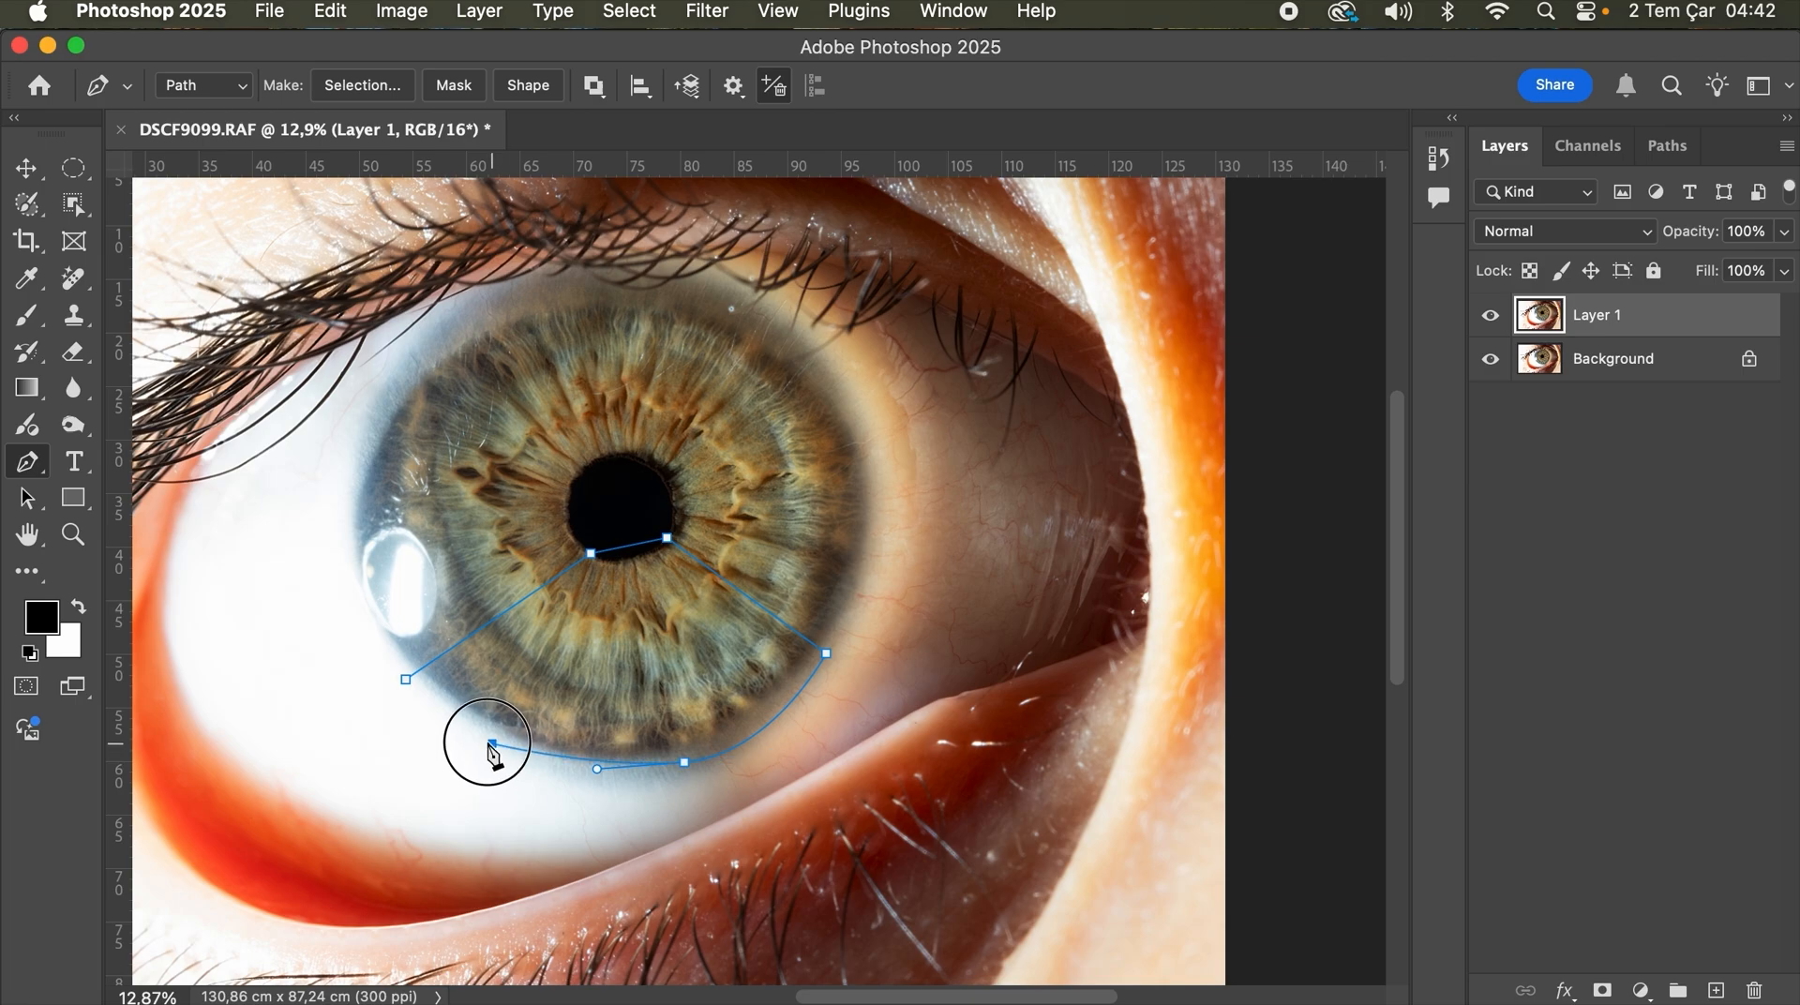
{"action": "left_click_drag", "start_coordinate": [450, 724], "coordinate": [443, 717]}
{"action": "left_click", "coordinate": [406, 681]}
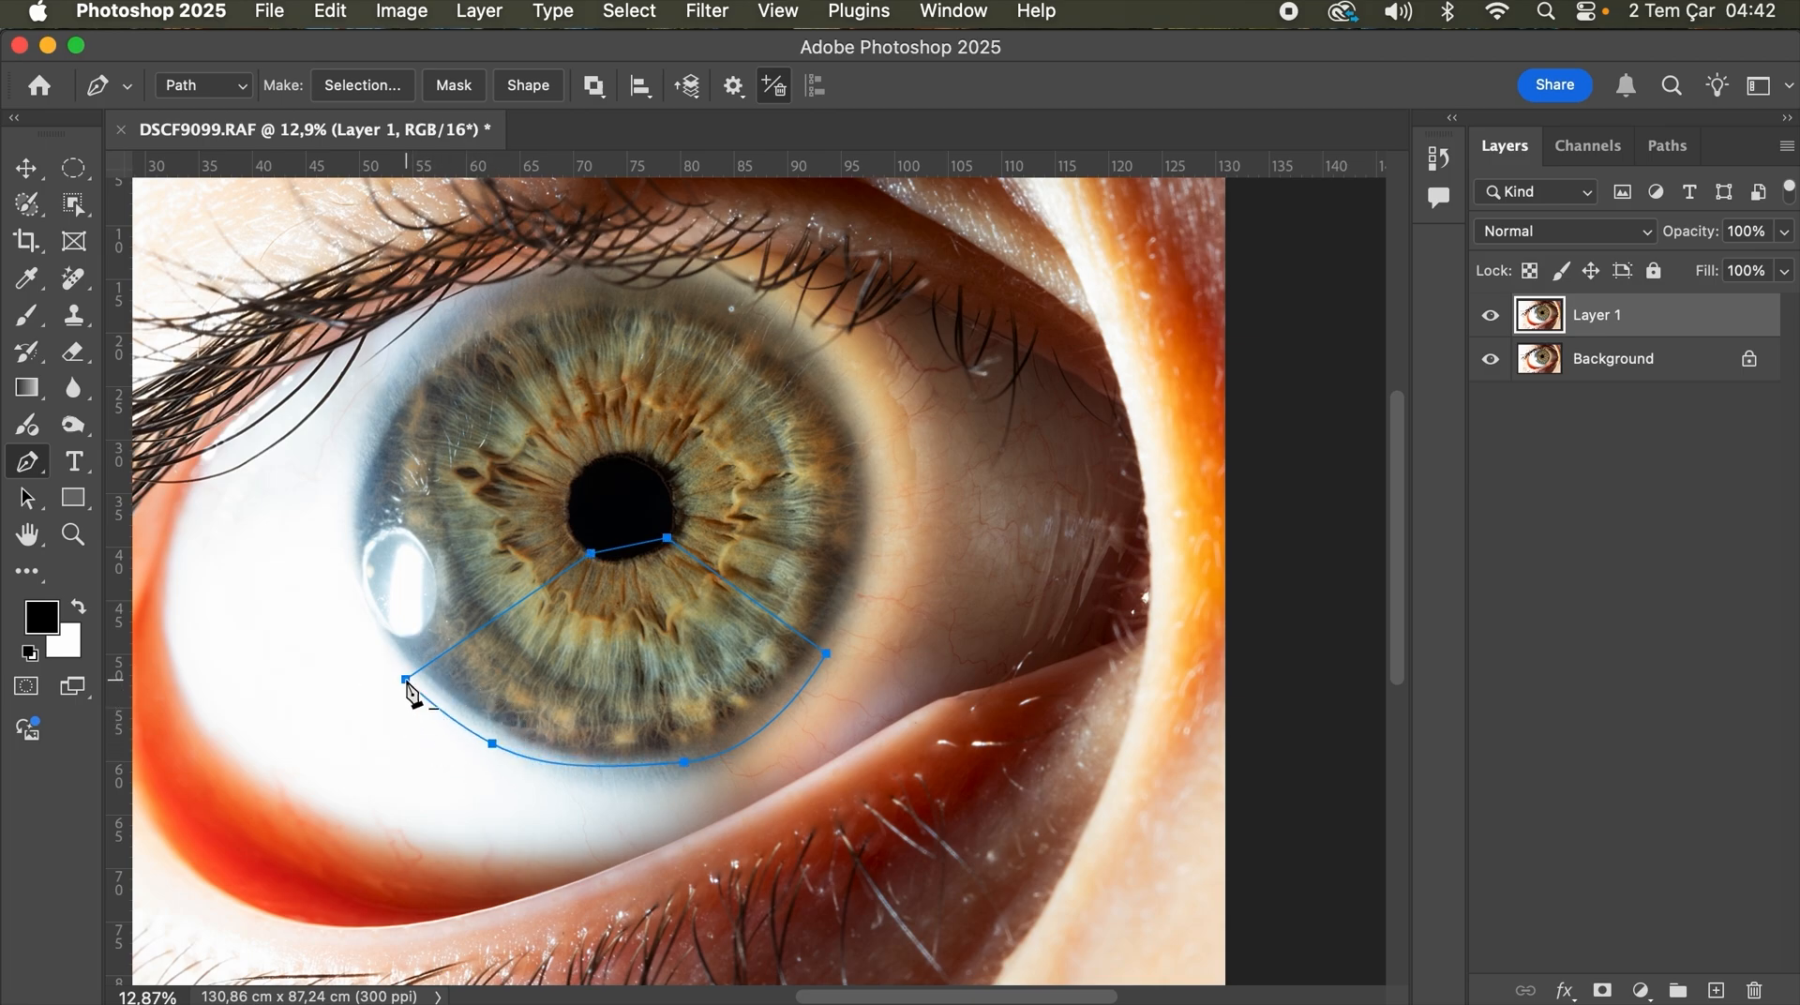
Step: Convert the wedge path into a new anti-aliased selection with a feather radius of 70 pixels
{"action": "right_click", "coordinate": [593, 669]}
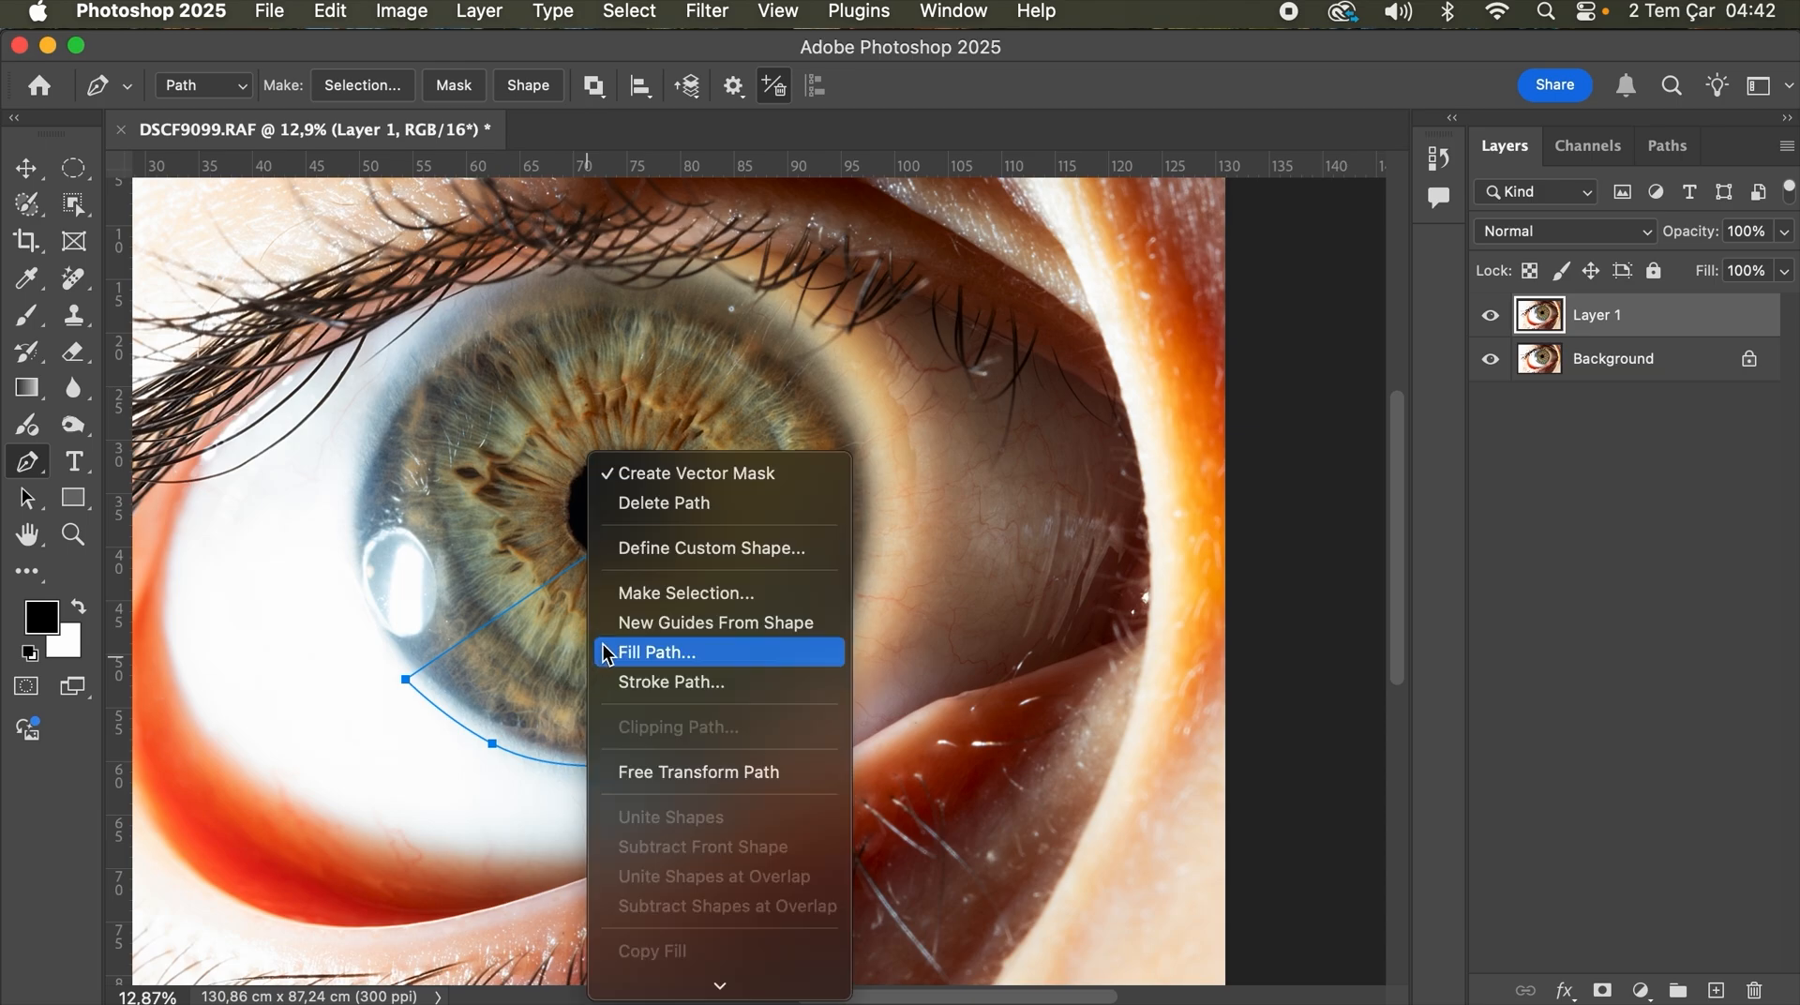
{"action": "left_click", "coordinate": [679, 594]}
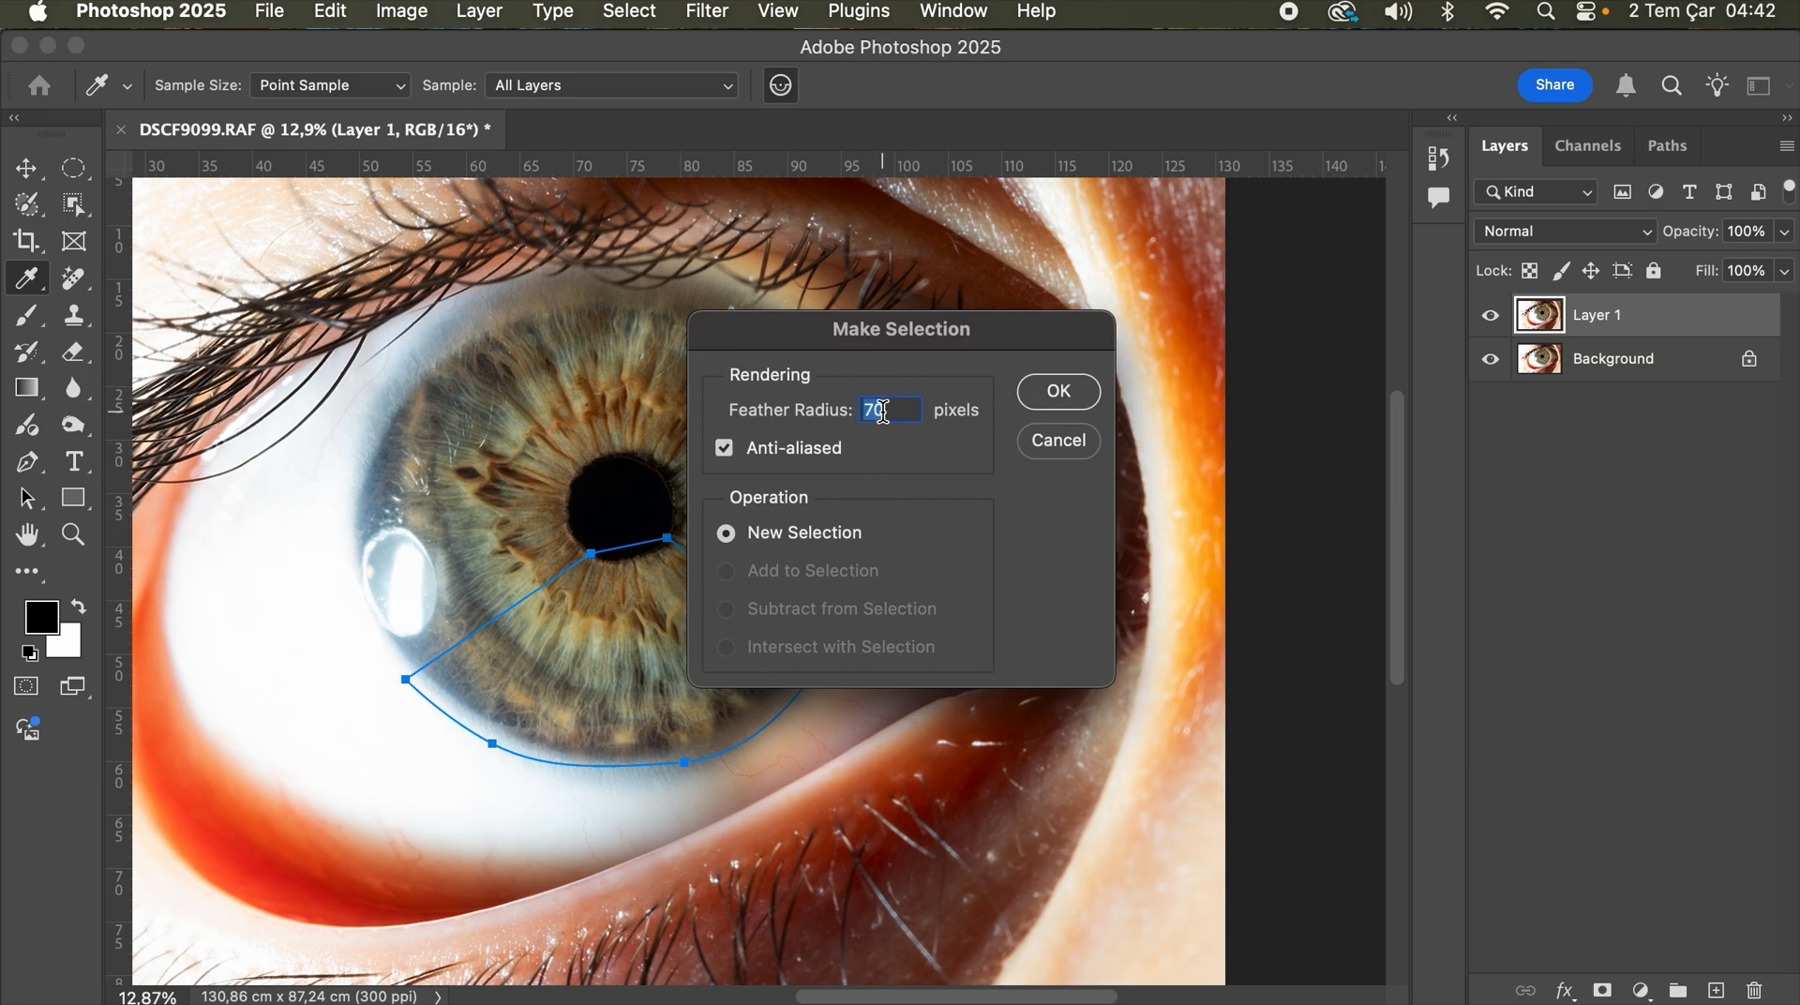
{"action": "left_click", "coordinate": [1057, 394]}
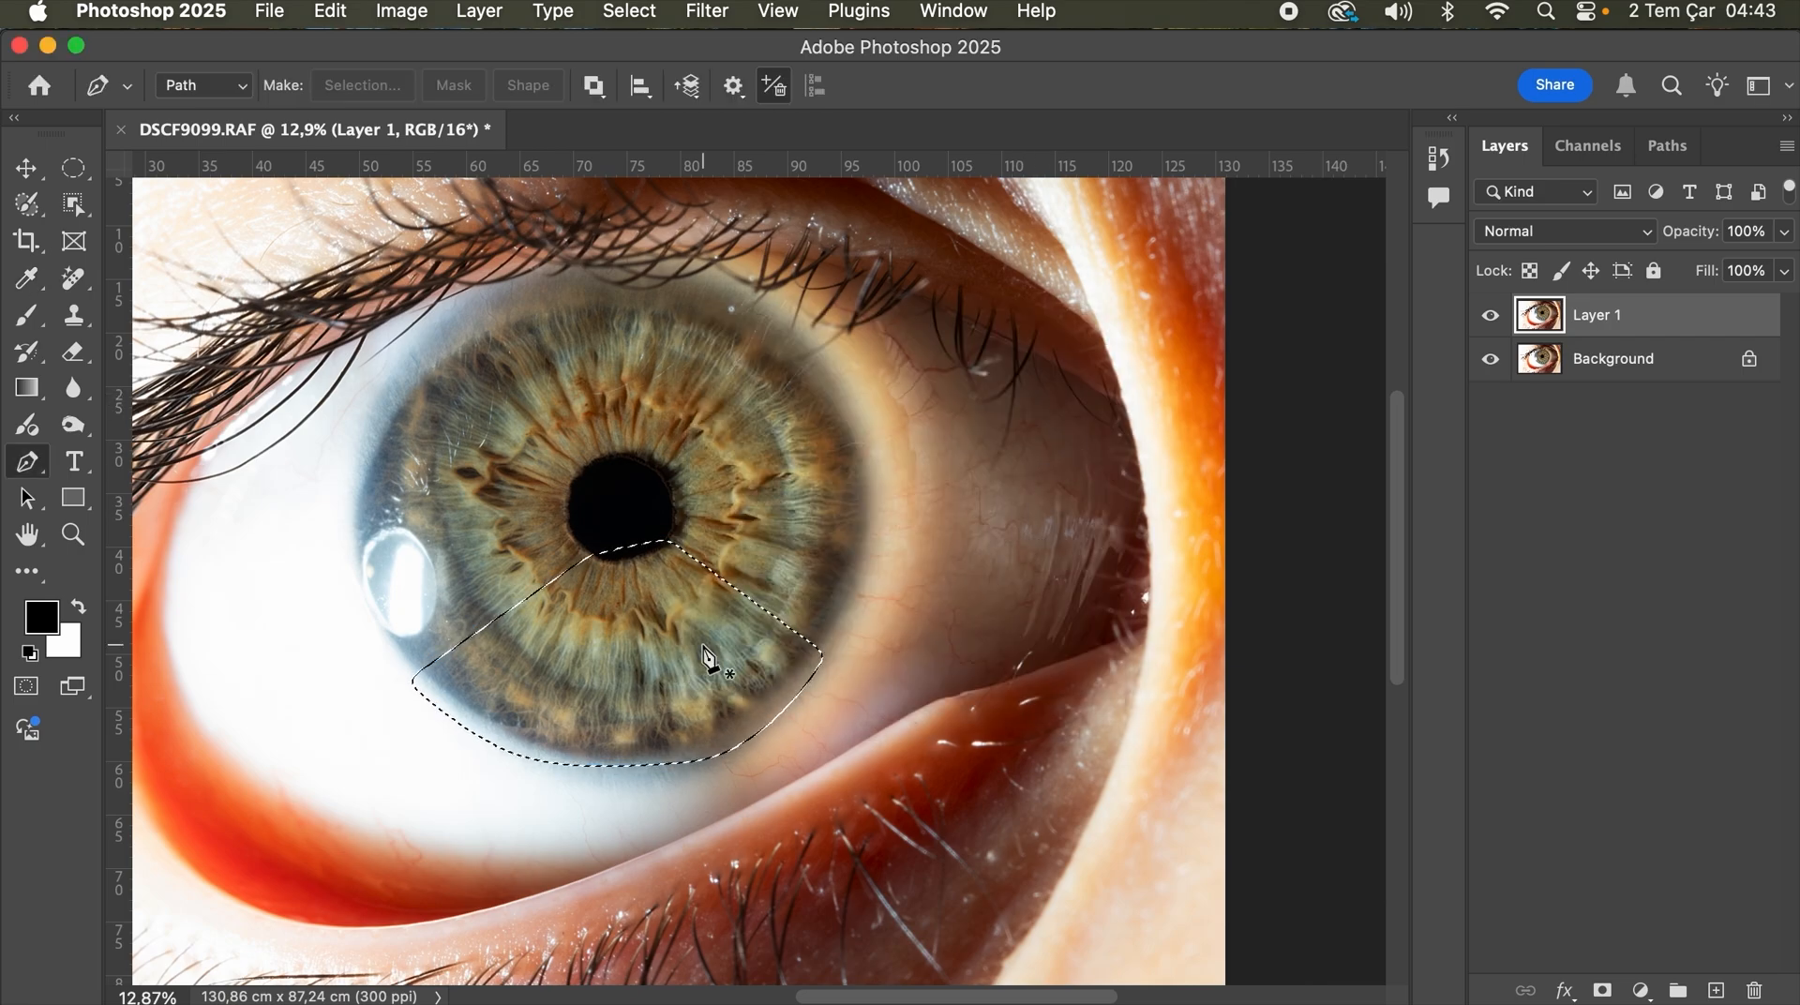
Step: Place a copy of the selected lower iris wedge over the iris's left side, where the light reflection is
{"action": "key", "text": "v"}
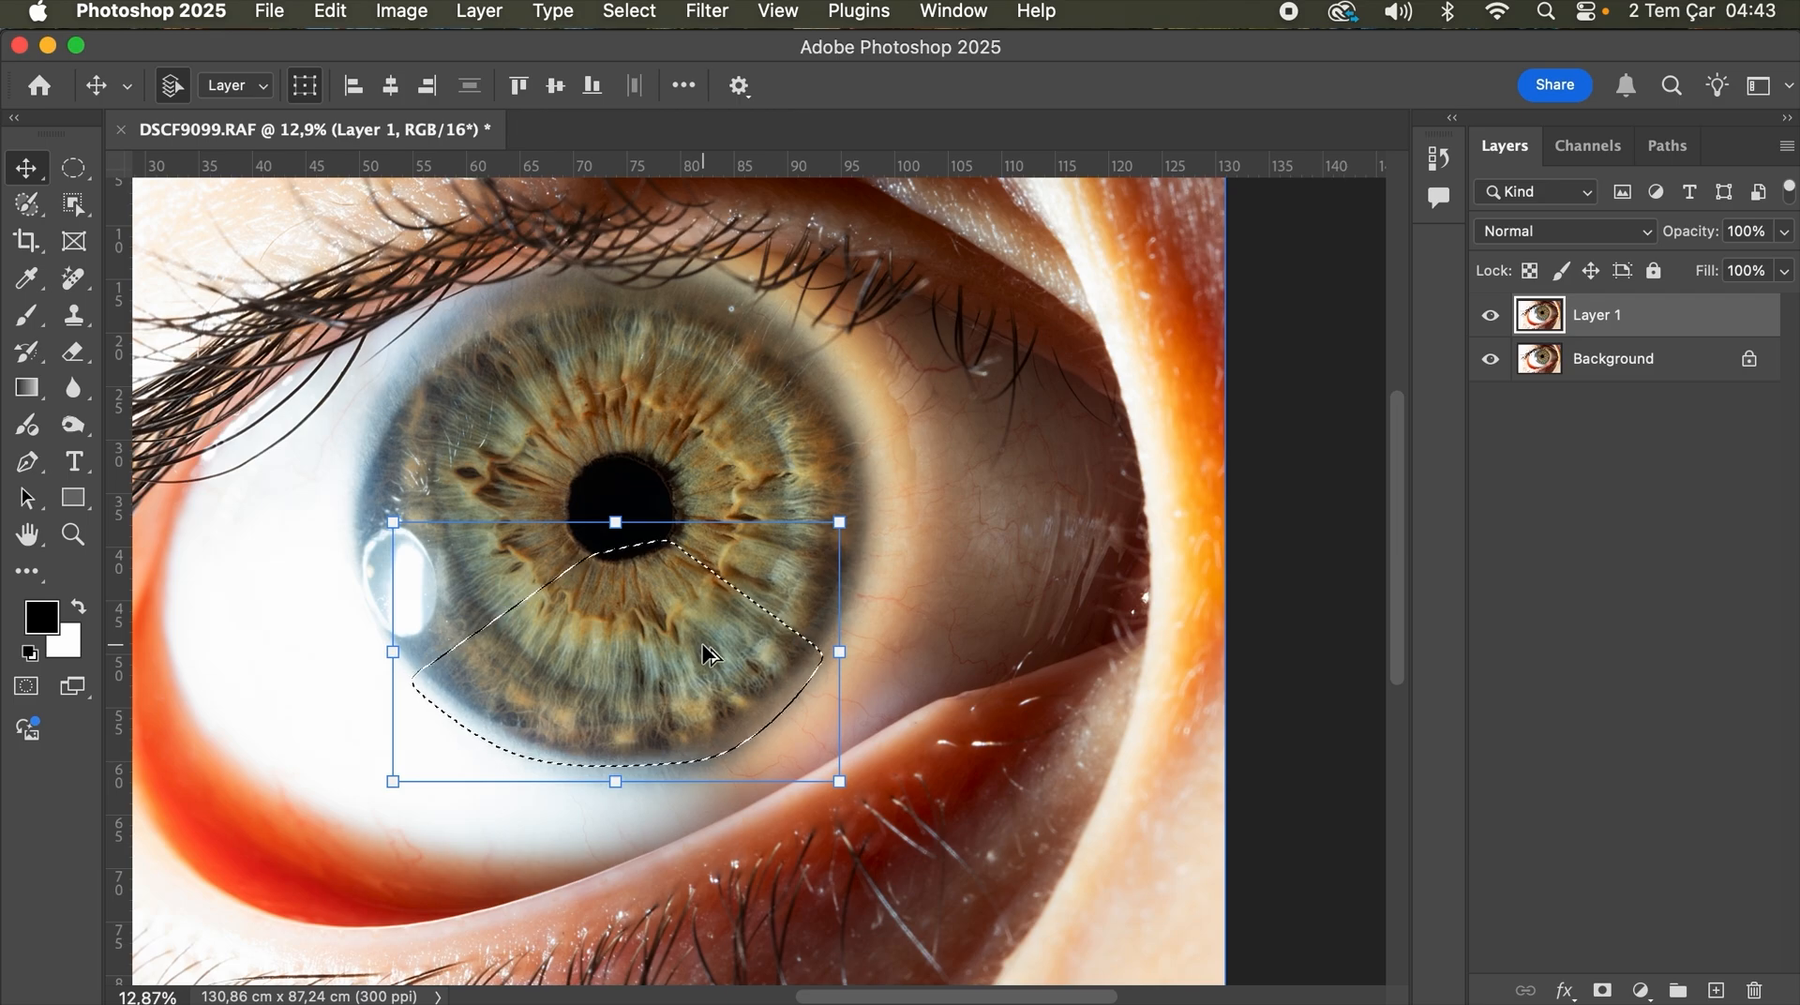
{"action": "left_click", "coordinate": [702, 653]}
{"action": "left_click_drag", "start_coordinate": [701, 647], "coordinate": [476, 579]}
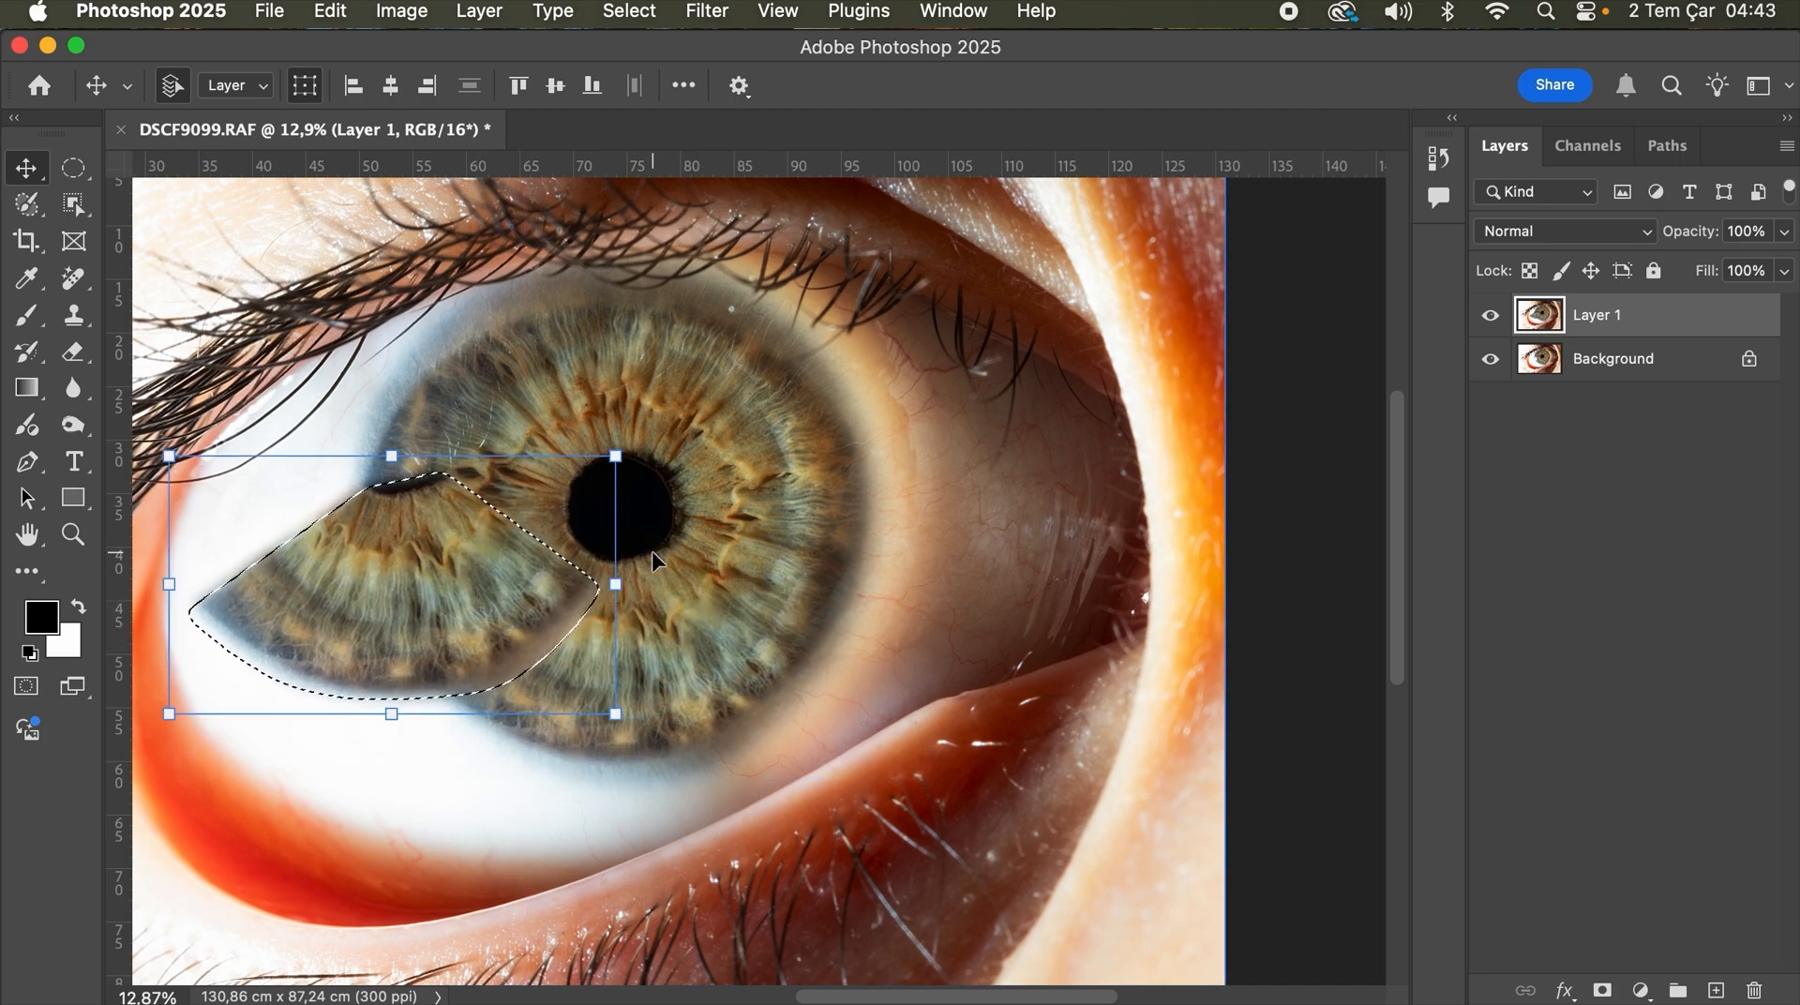
Step: Rotate the copied wedge 74.6°, fit it between the pupil and the left rim over the reflection, and deselect it
{"action": "left_click_drag", "start_coordinate": [644, 581], "coordinate": [462, 720]}
{"action": "left_click_drag", "start_coordinate": [460, 618], "coordinate": [535, 559]}
{"action": "left_click_drag", "start_coordinate": [671, 527], "coordinate": [667, 534]}
{"action": "left_click_drag", "start_coordinate": [523, 566], "coordinate": [509, 558]}
{"action": "left_click_drag", "start_coordinate": [645, 541], "coordinate": [643, 539]}
{"action": "left_click_drag", "start_coordinate": [508, 547], "coordinate": [525, 548]}
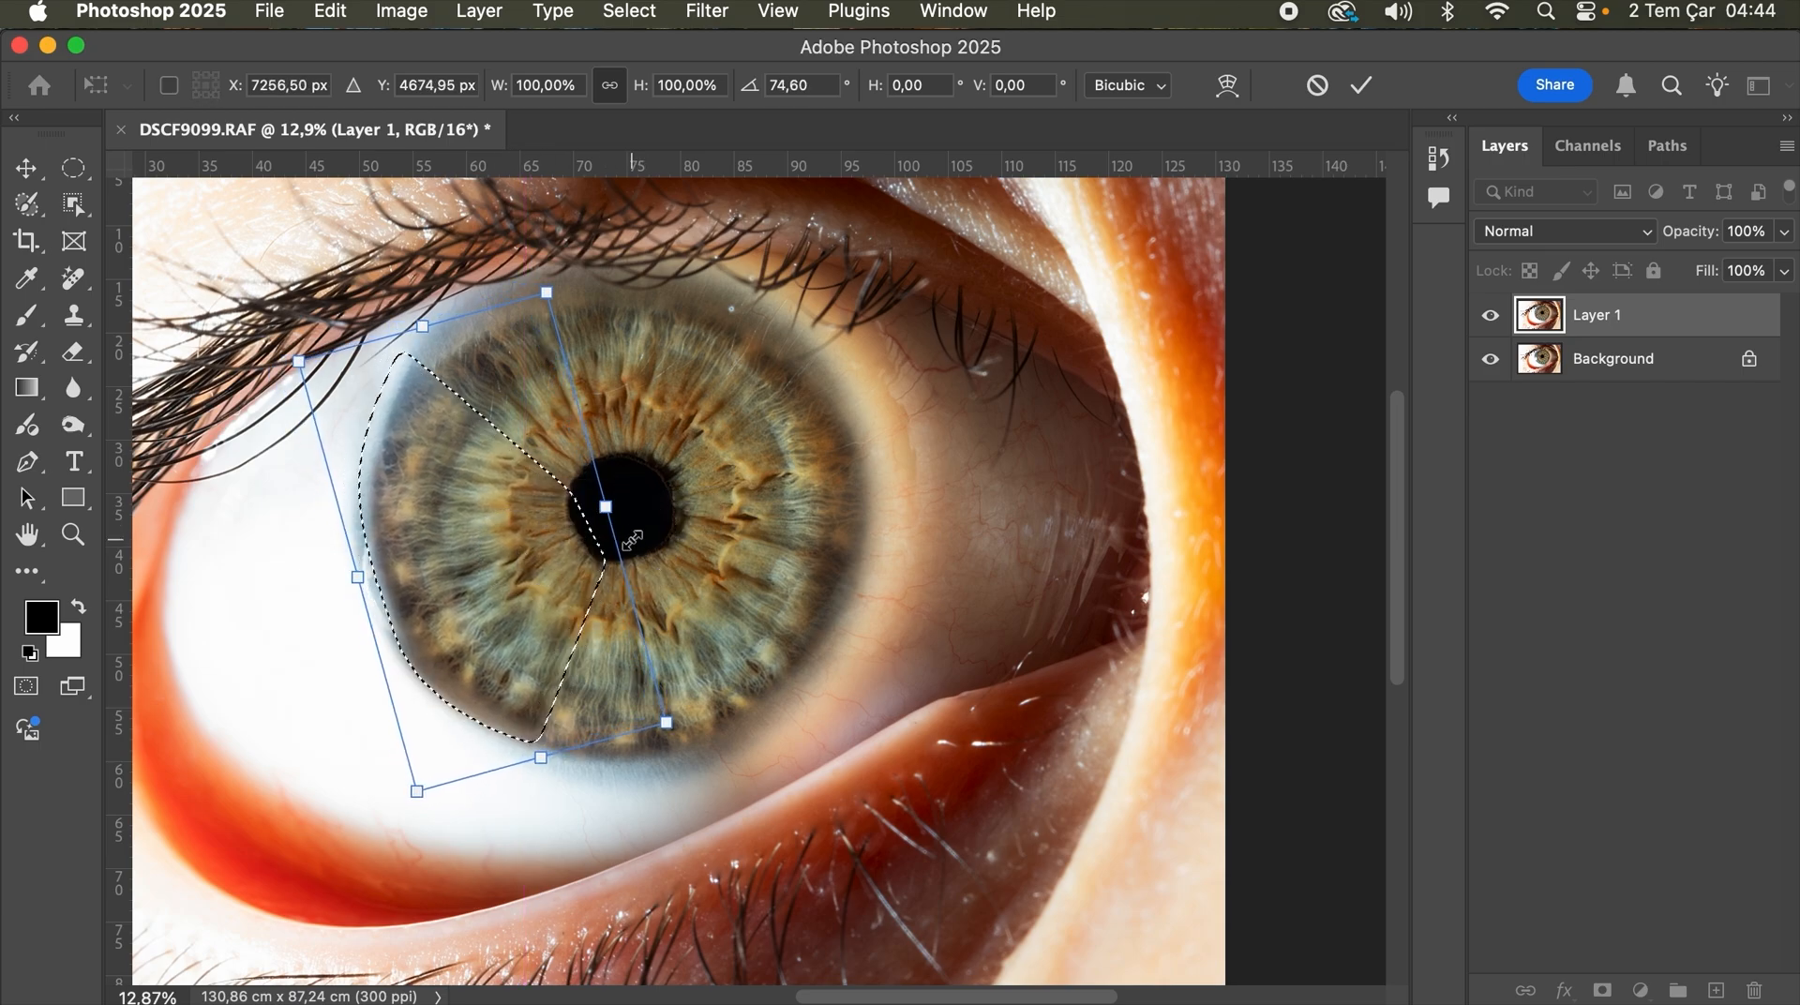
{"action": "left_click", "coordinate": [1361, 85]}
{"action": "key", "text": "super+d"}
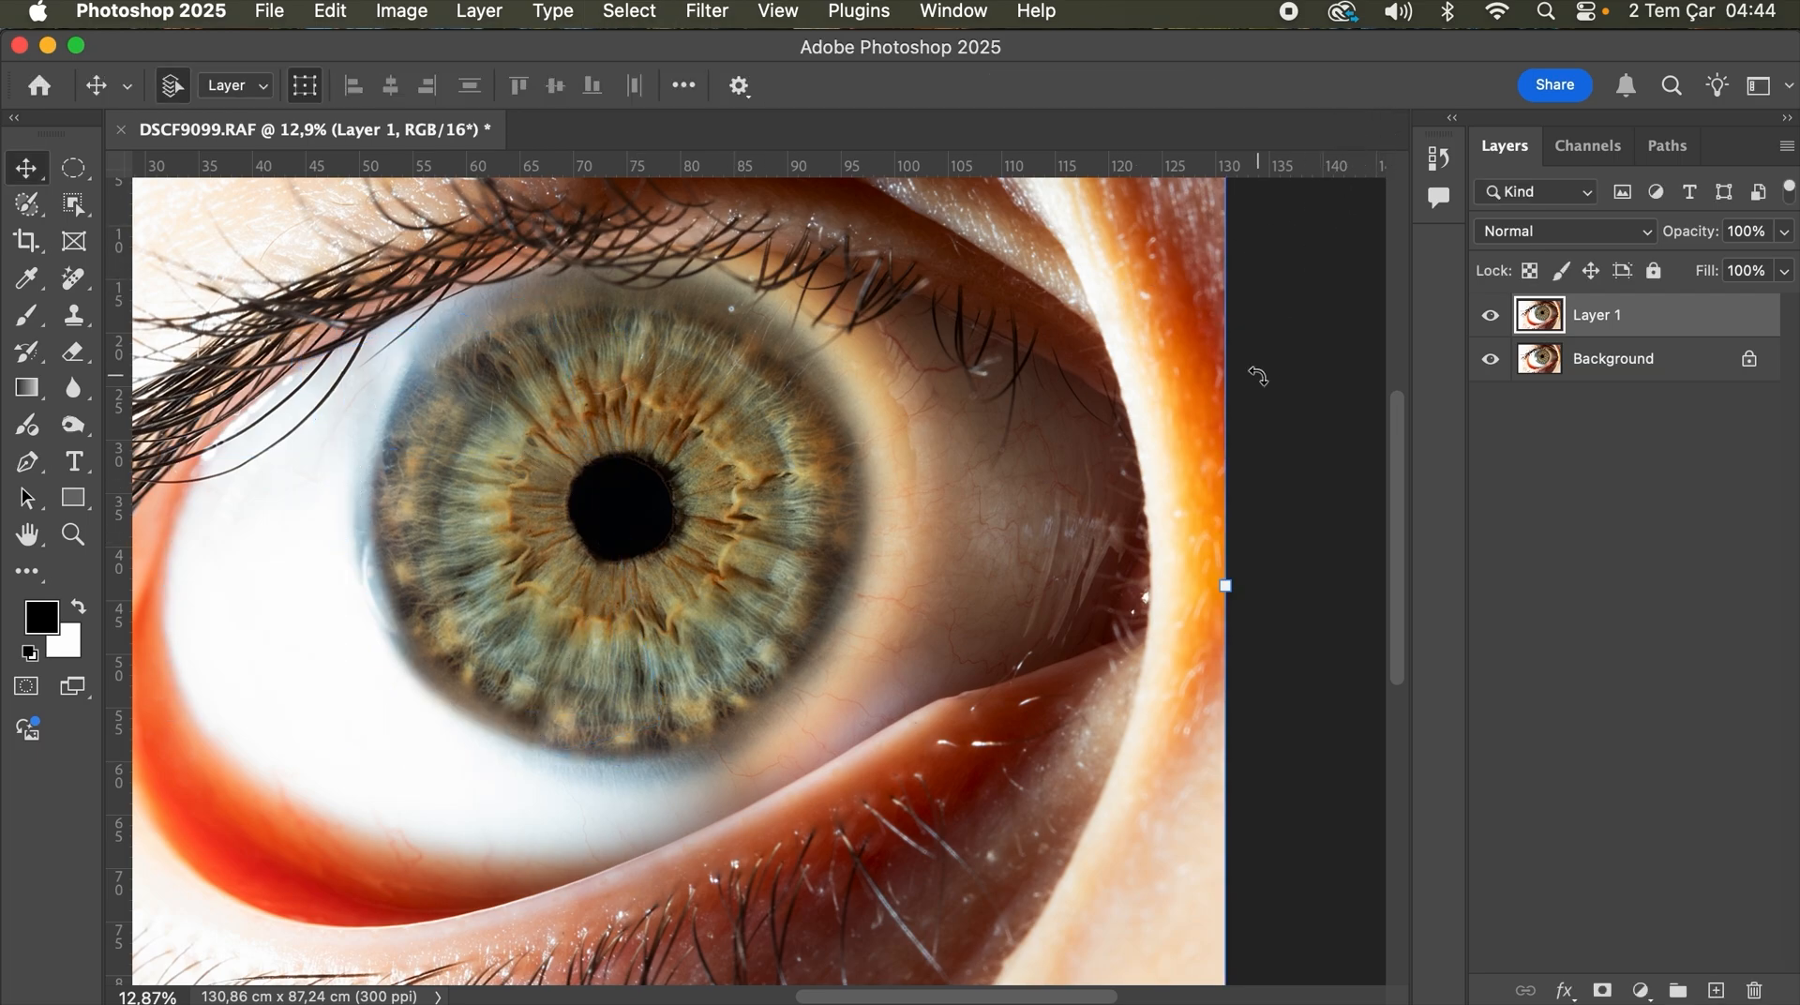
Step: Toggle Layer 1's visibility to compare the patched iris with the original
{"action": "left_click", "coordinate": [1489, 317]}
{"action": "left_click", "coordinate": [1490, 319]}
{"action": "left_click", "coordinate": [1489, 318]}
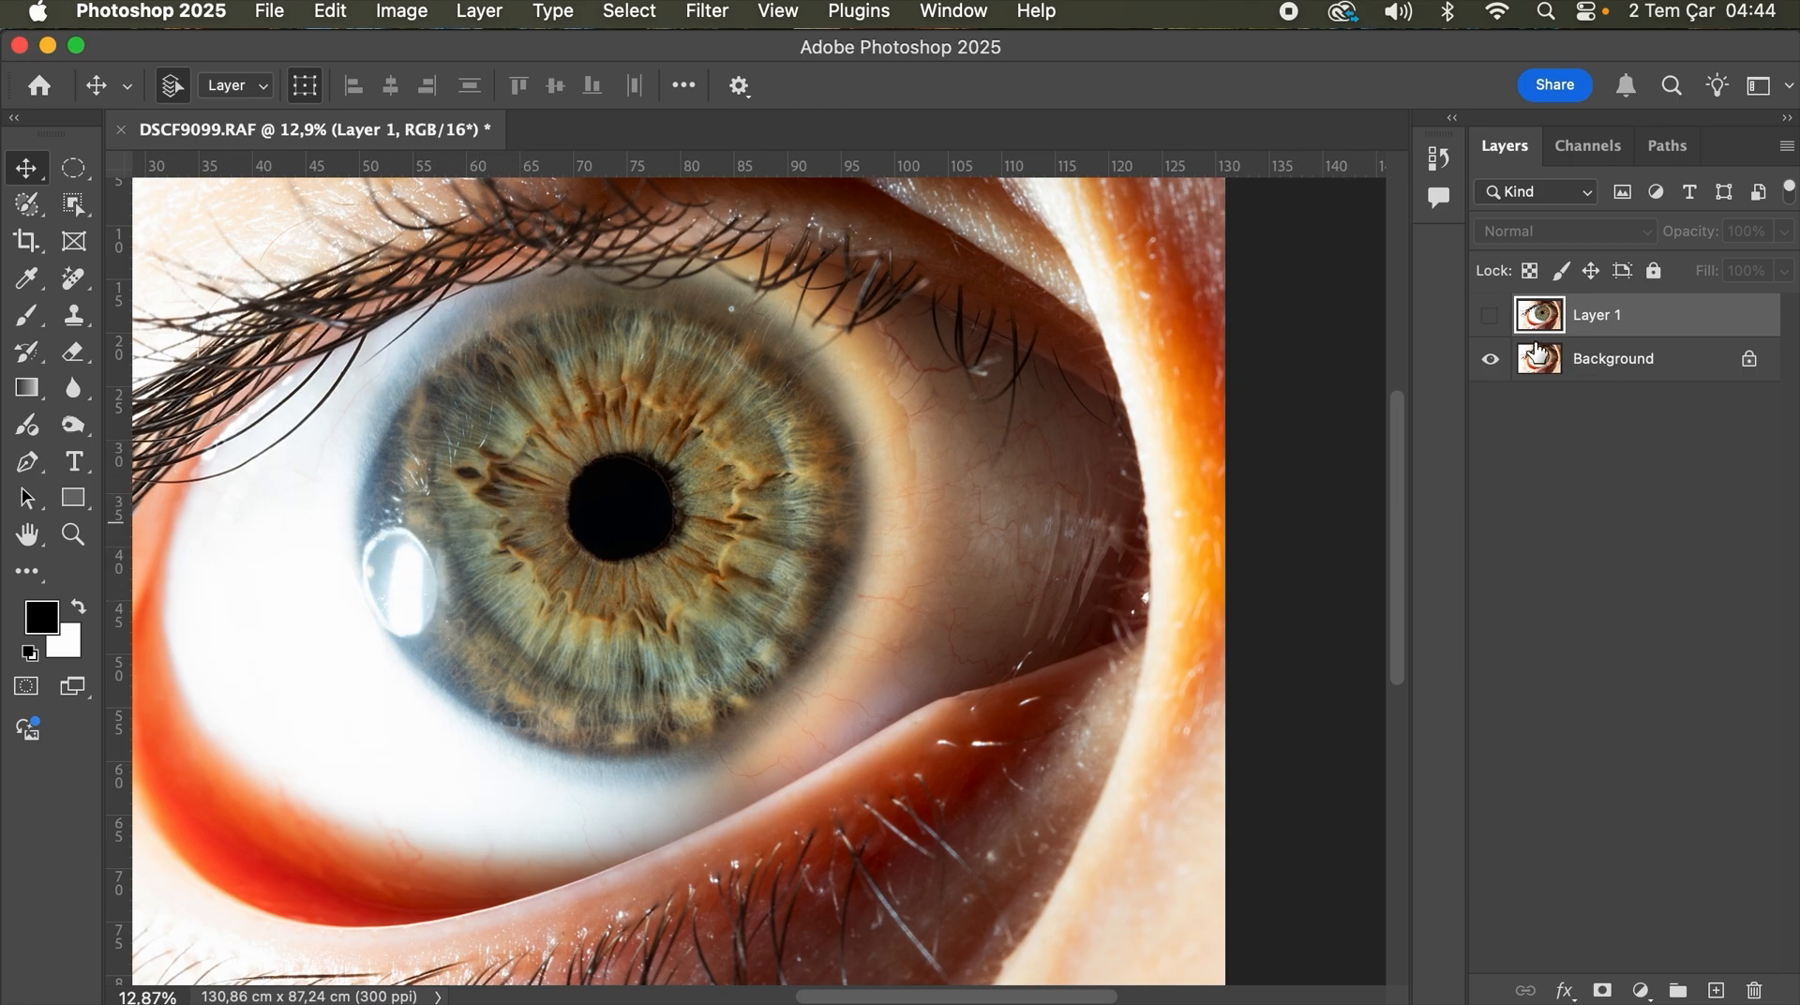
Step: Show Layer 1 and lower its opacity to 51% so the original iris shows through
{"action": "left_click", "coordinate": [1492, 317]}
{"action": "left_click", "coordinate": [1786, 235]}
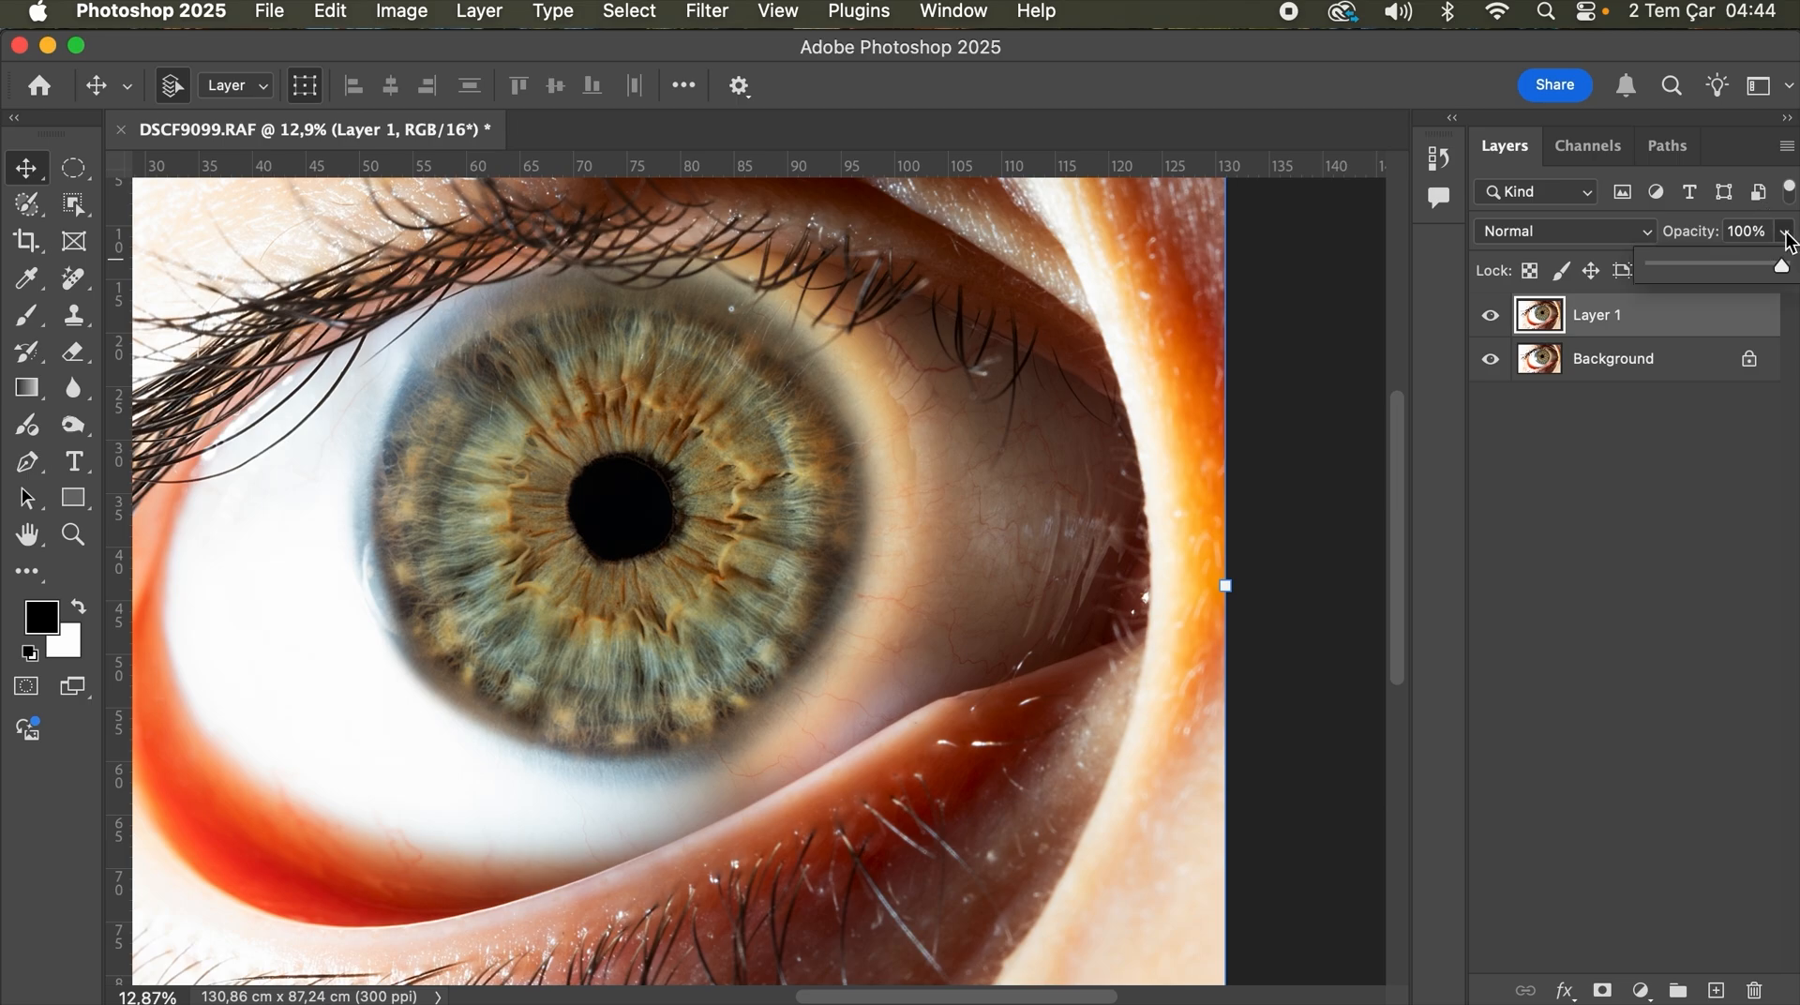
{"action": "left_click", "coordinate": [1721, 262]}
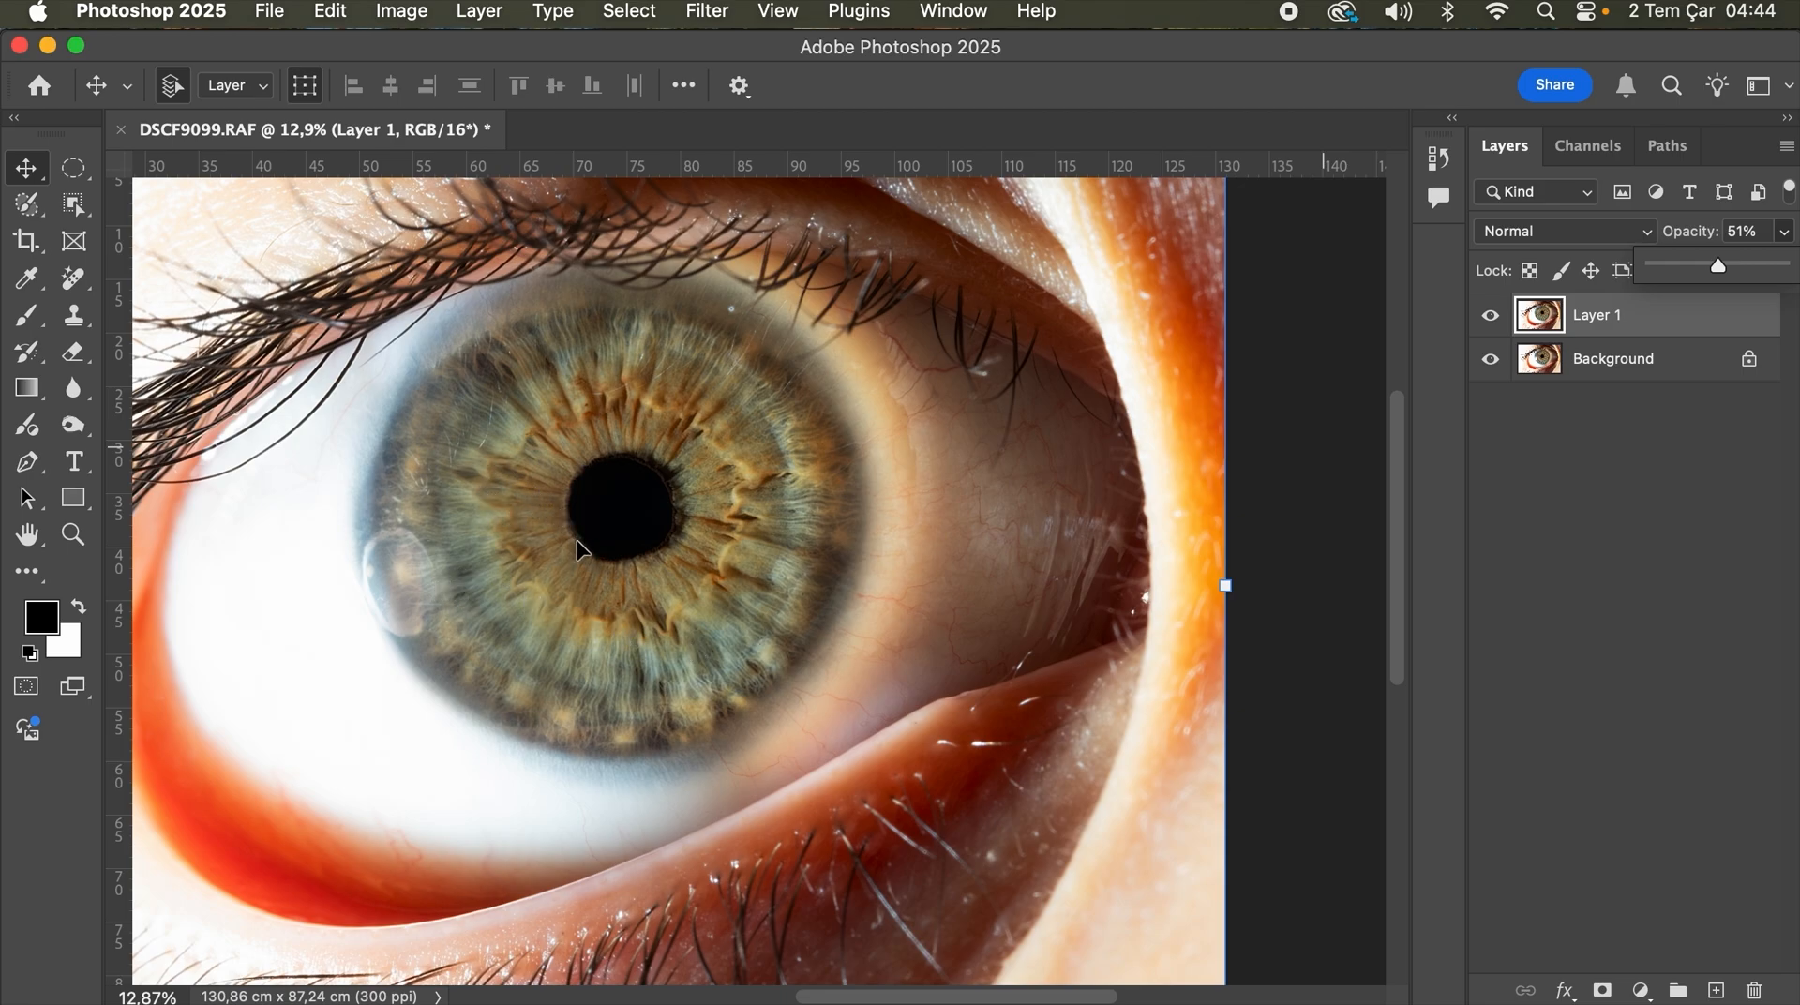
Step: Erase Layer 1 between the pupil and the reflection with a soft 750 px eraser at 50% opacity, restoring the original iris detail
{"action": "left_click", "coordinate": [75, 353]}
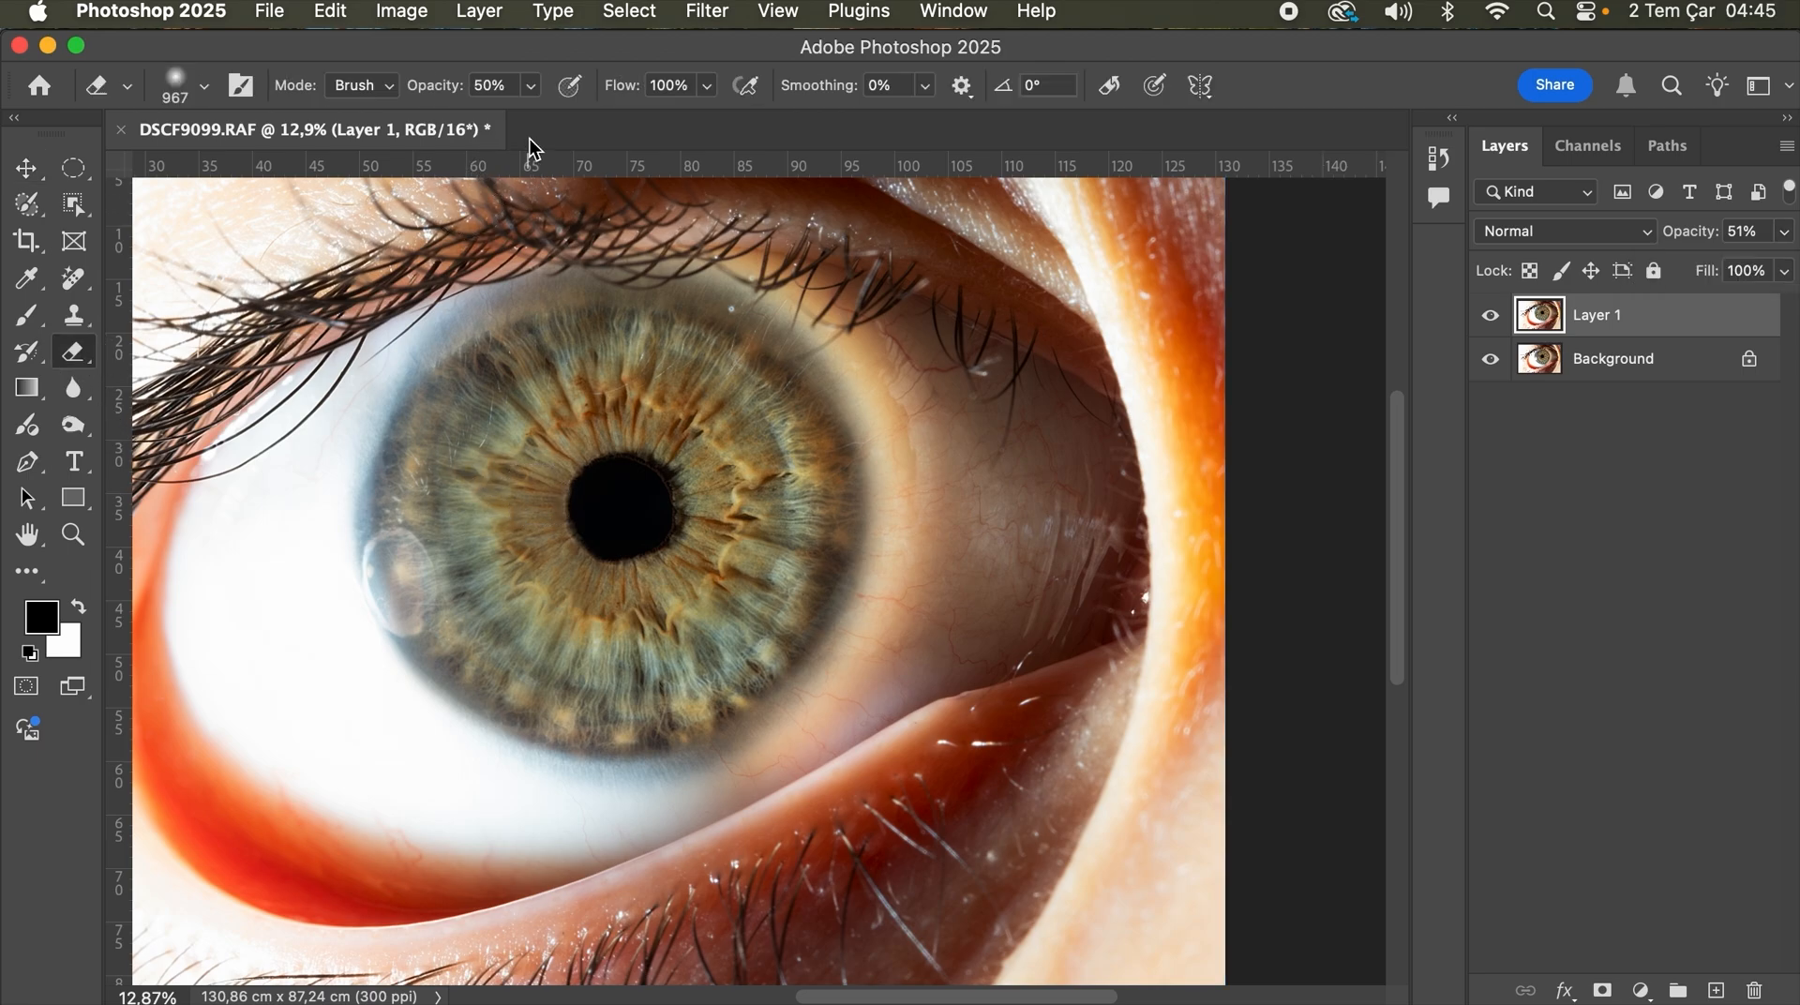
{"action": "left_click", "coordinate": [533, 87]}
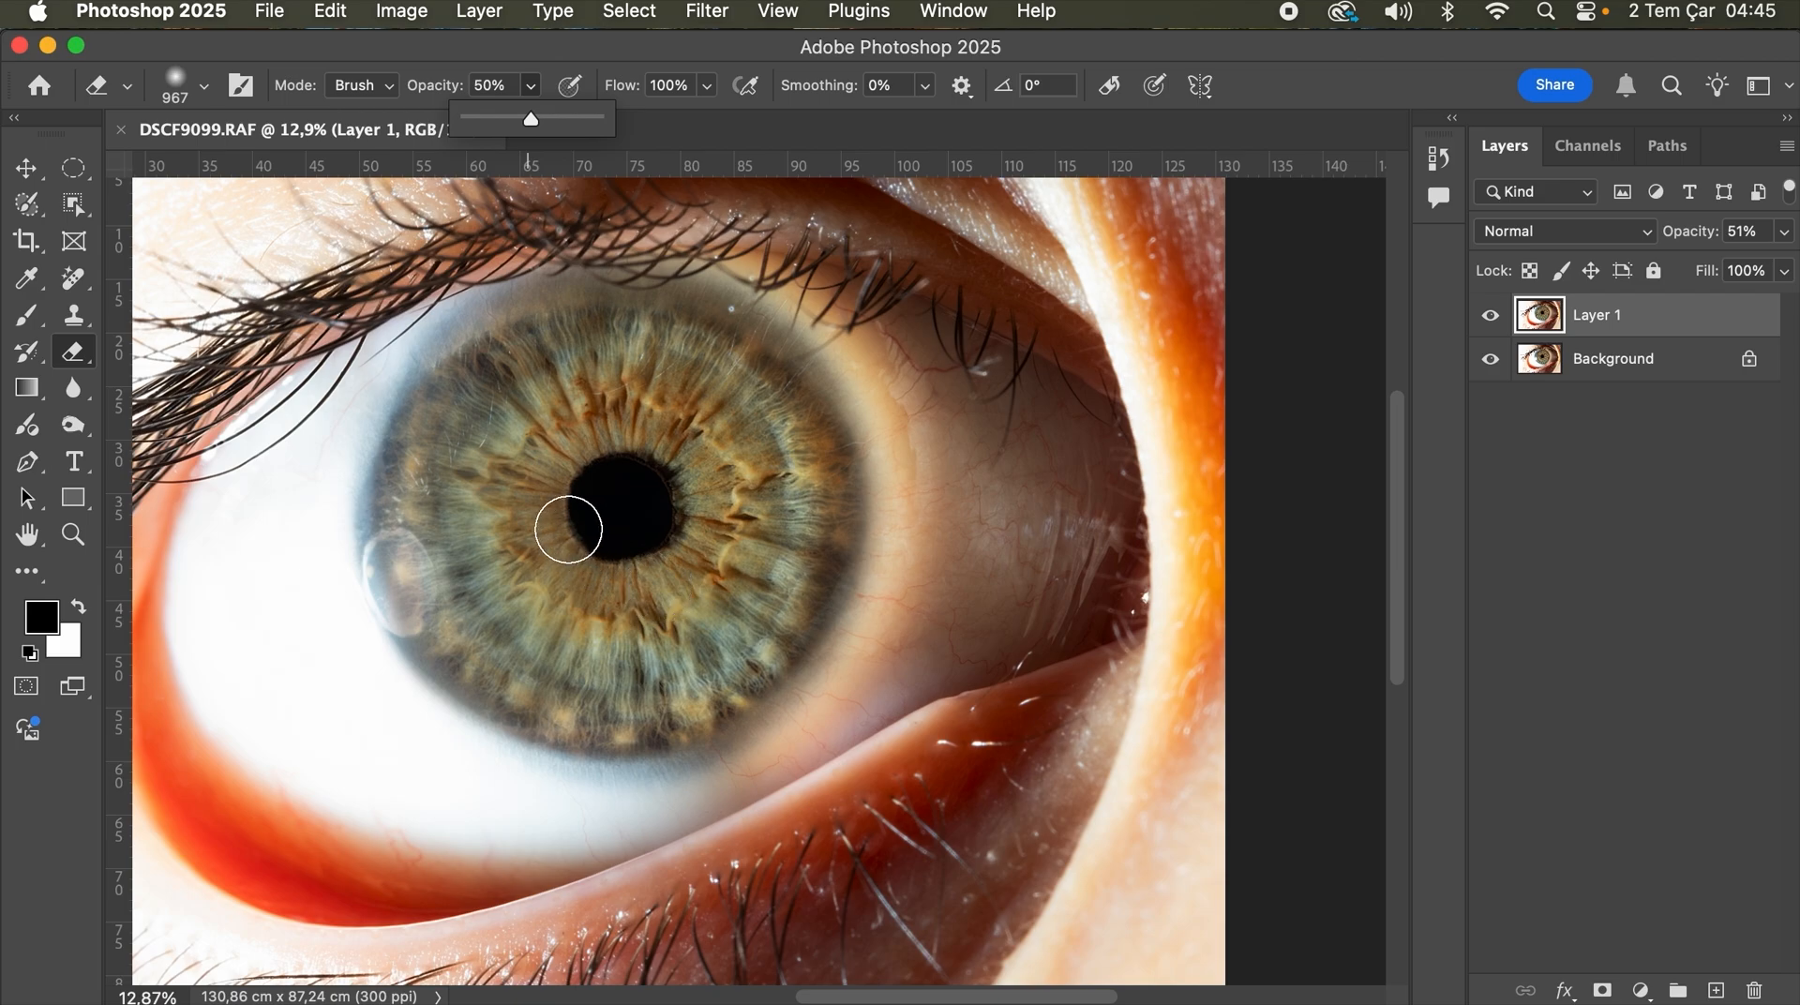
{"action": "left_click", "coordinate": [531, 519], "text": "ctrl+alt"}
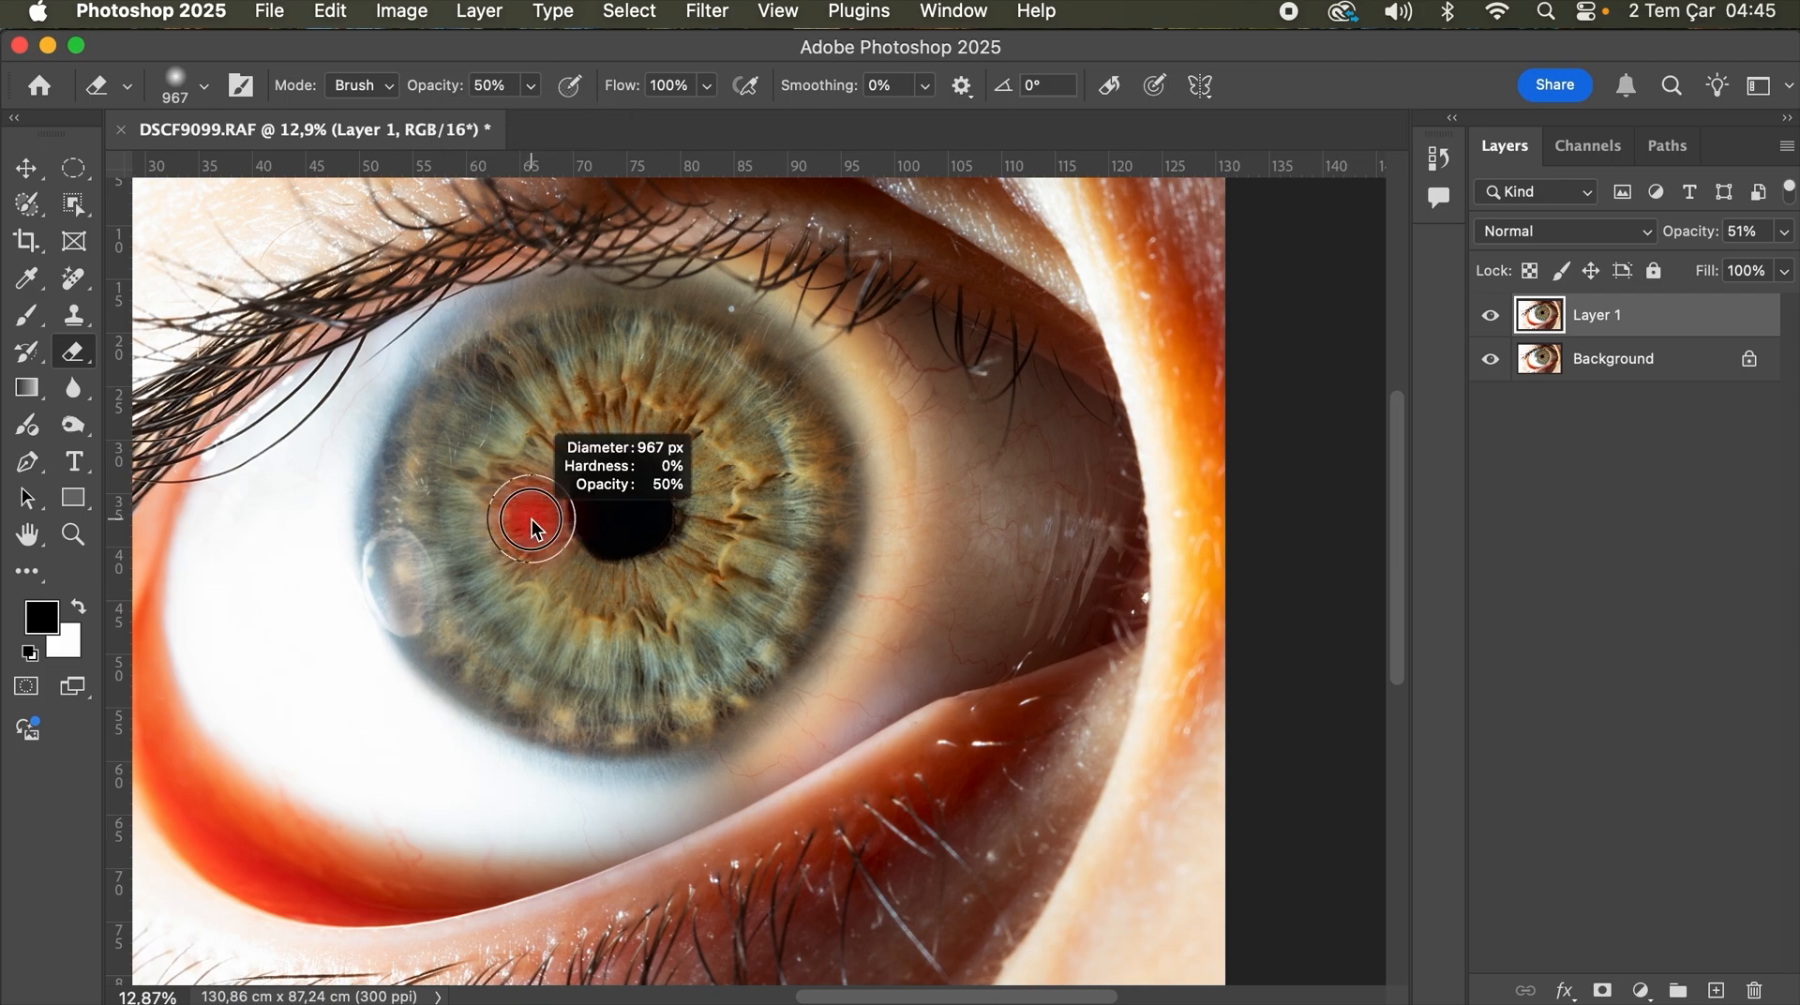
{"action": "mouse_move", "coordinate": [531, 520]}
{"action": "left_mouse_down"}
{"action": "mouse_move", "coordinate": [531, 582]}
{"action": "mouse_move", "coordinate": [546, 463]}
{"action": "mouse_move", "coordinate": [513, 475]}
{"action": "left_mouse_up"}
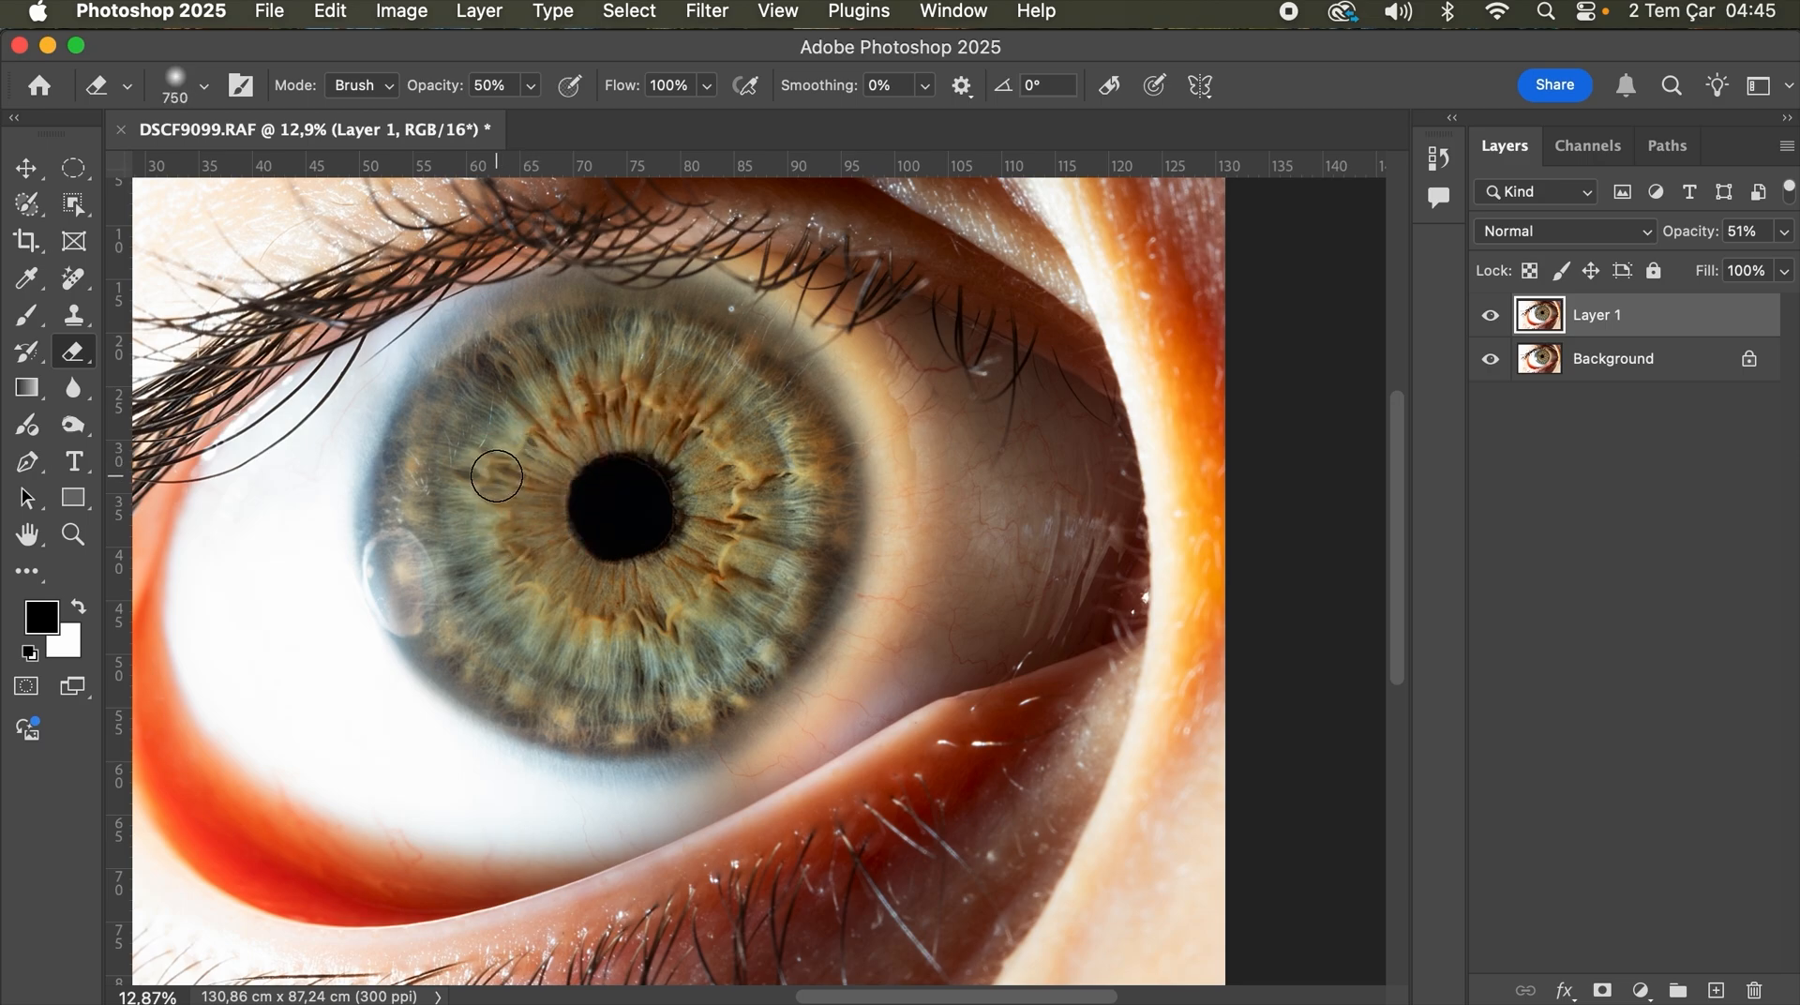
{"action": "mouse_move", "coordinate": [471, 466]}
{"action": "left_mouse_down"}
{"action": "mouse_move", "coordinate": [539, 473]}
{"action": "mouse_move", "coordinate": [487, 436]}
{"action": "mouse_move", "coordinate": [569, 503]}
{"action": "left_mouse_up"}
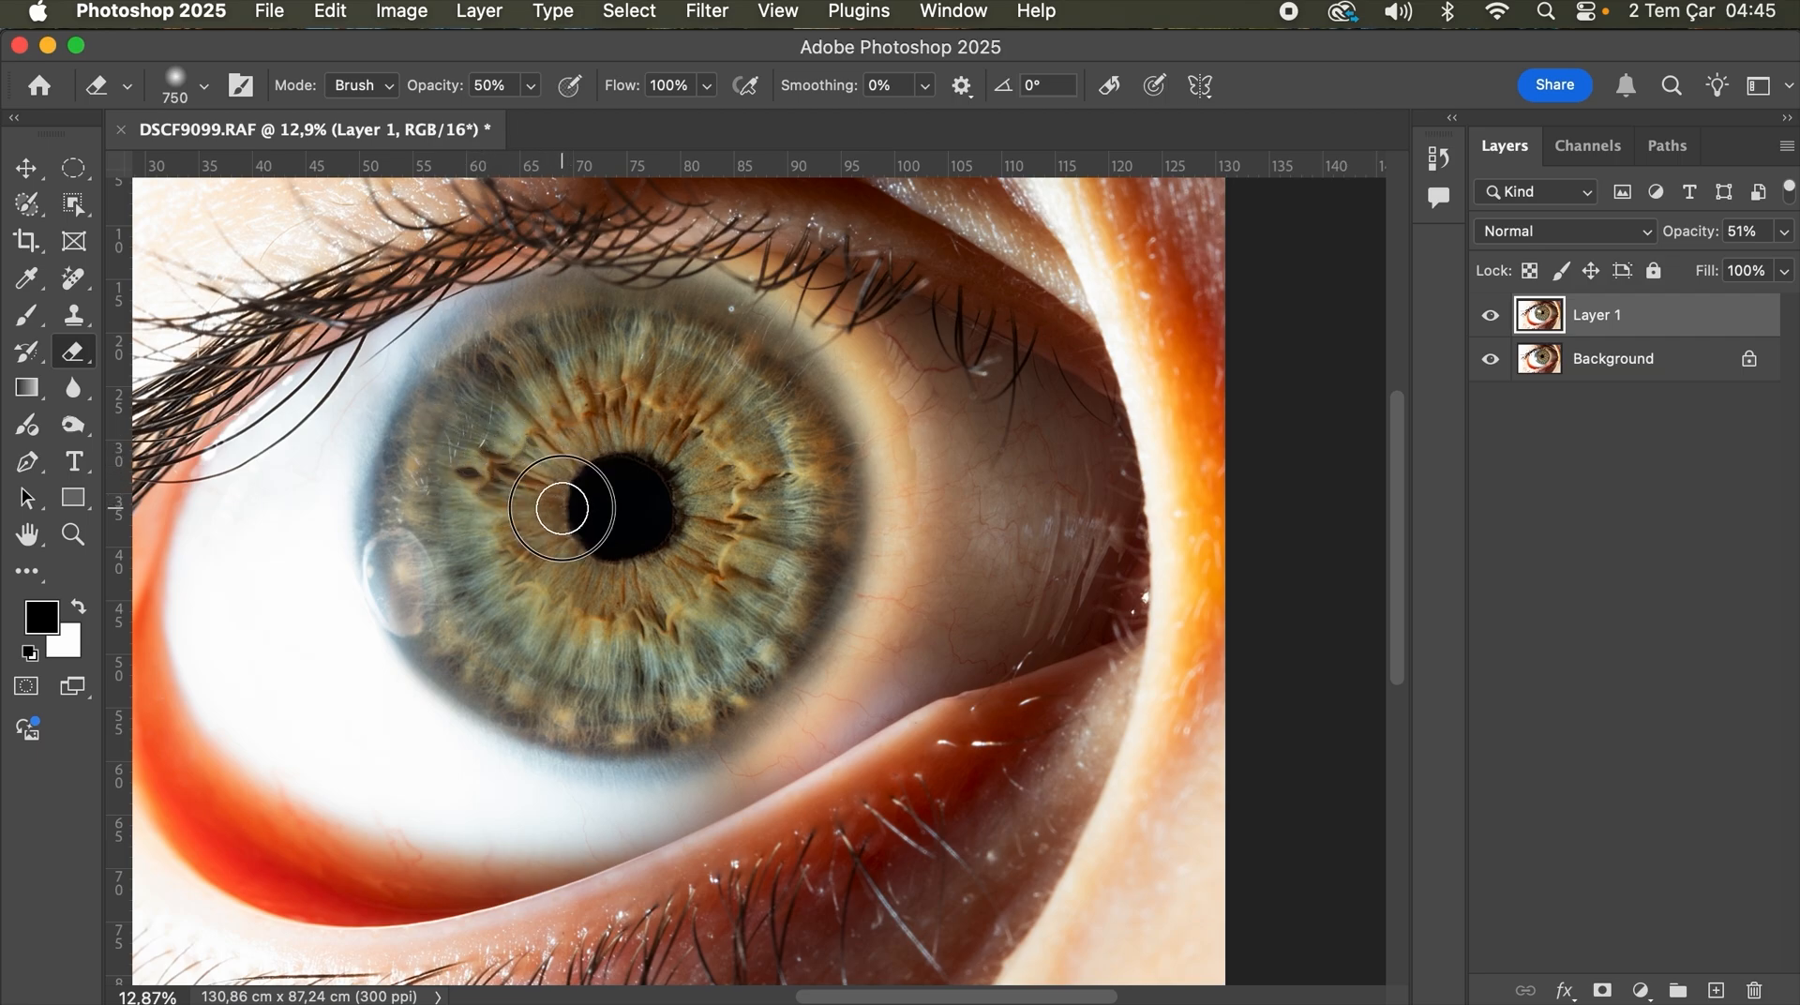
{"action": "mouse_move", "coordinate": [559, 488]}
{"action": "left_mouse_down"}
{"action": "mouse_move", "coordinate": [482, 422]}
{"action": "mouse_move", "coordinate": [570, 507]}
{"action": "left_mouse_up"}
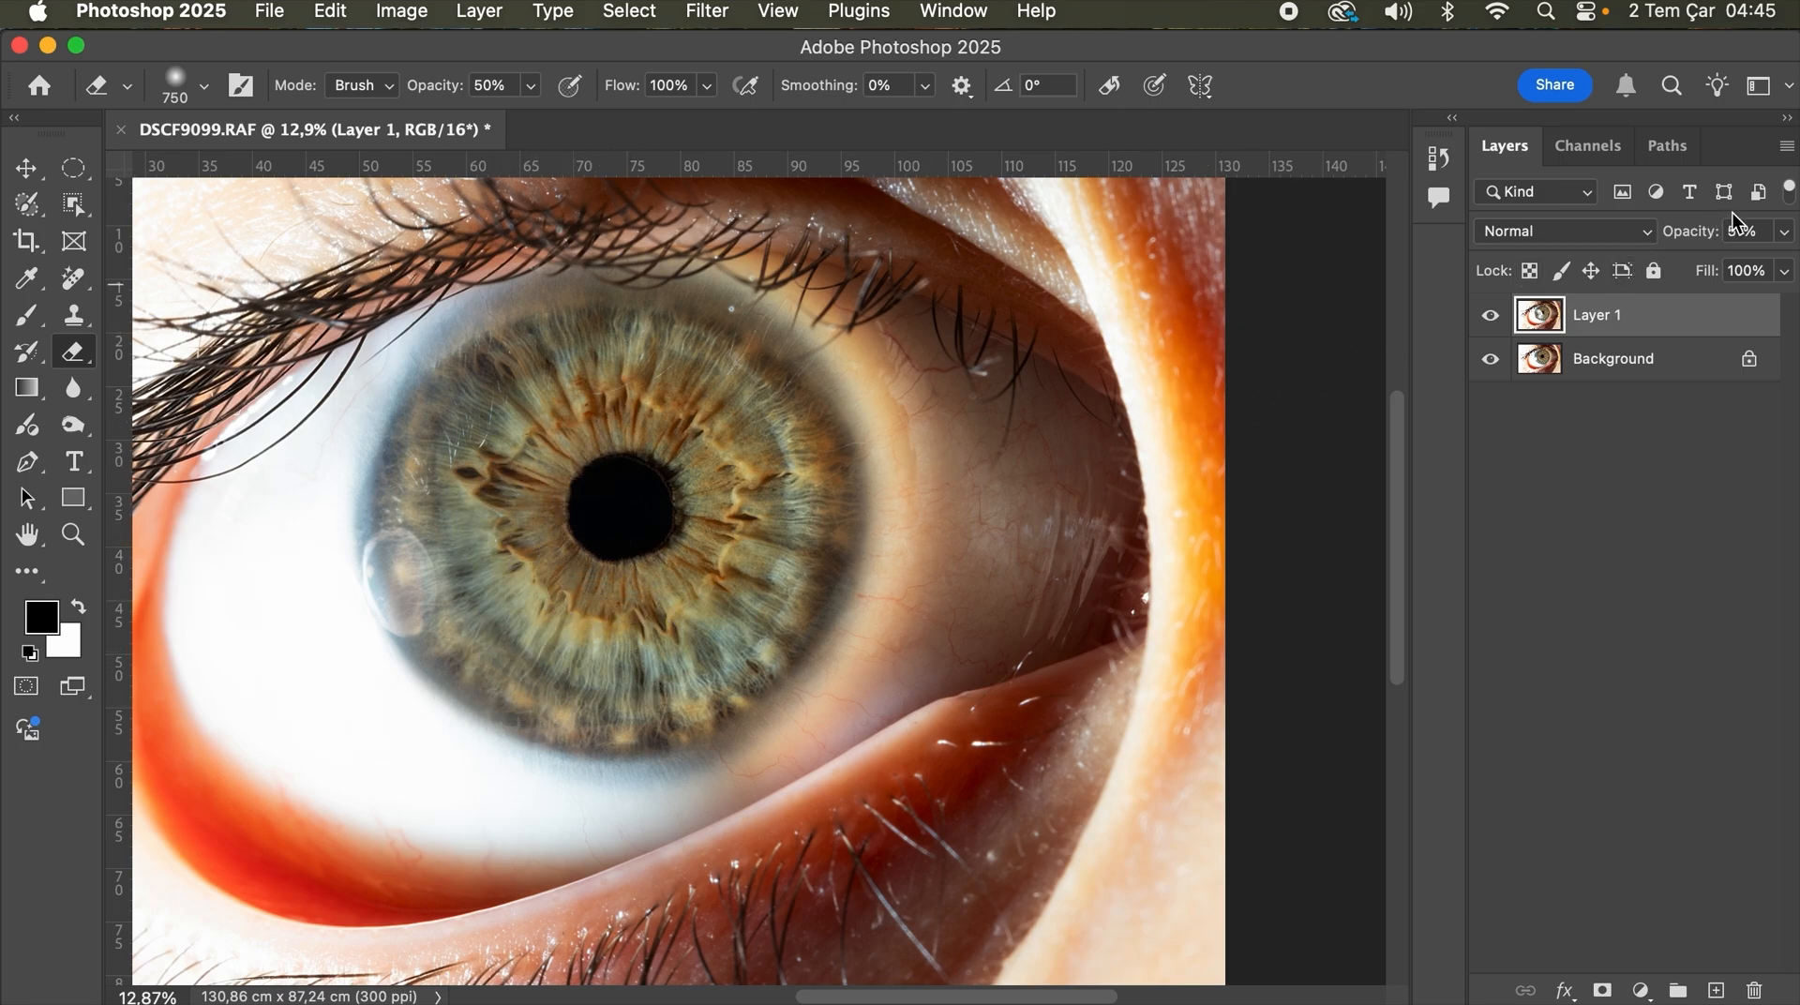
Step: Set Layer 1's opacity to 100%
{"action": "left_click", "coordinate": [1785, 232]}
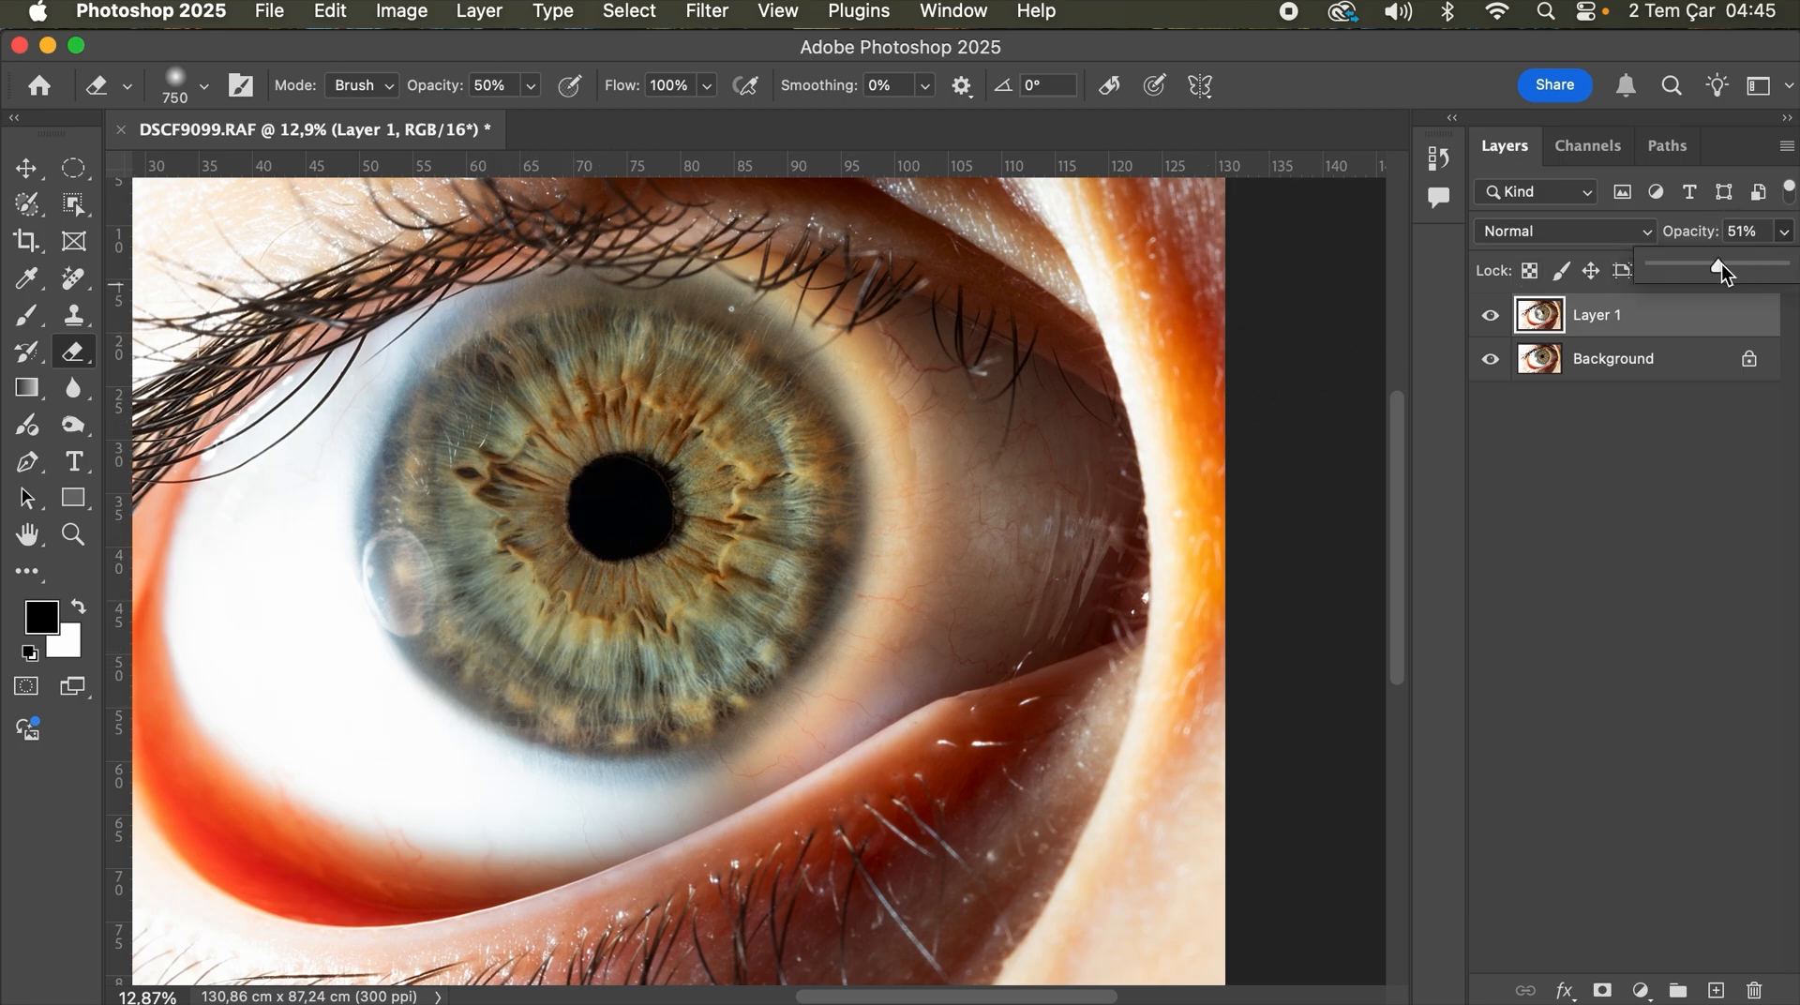
{"action": "left_click_drag", "start_coordinate": [1723, 264], "coordinate": [1783, 265]}
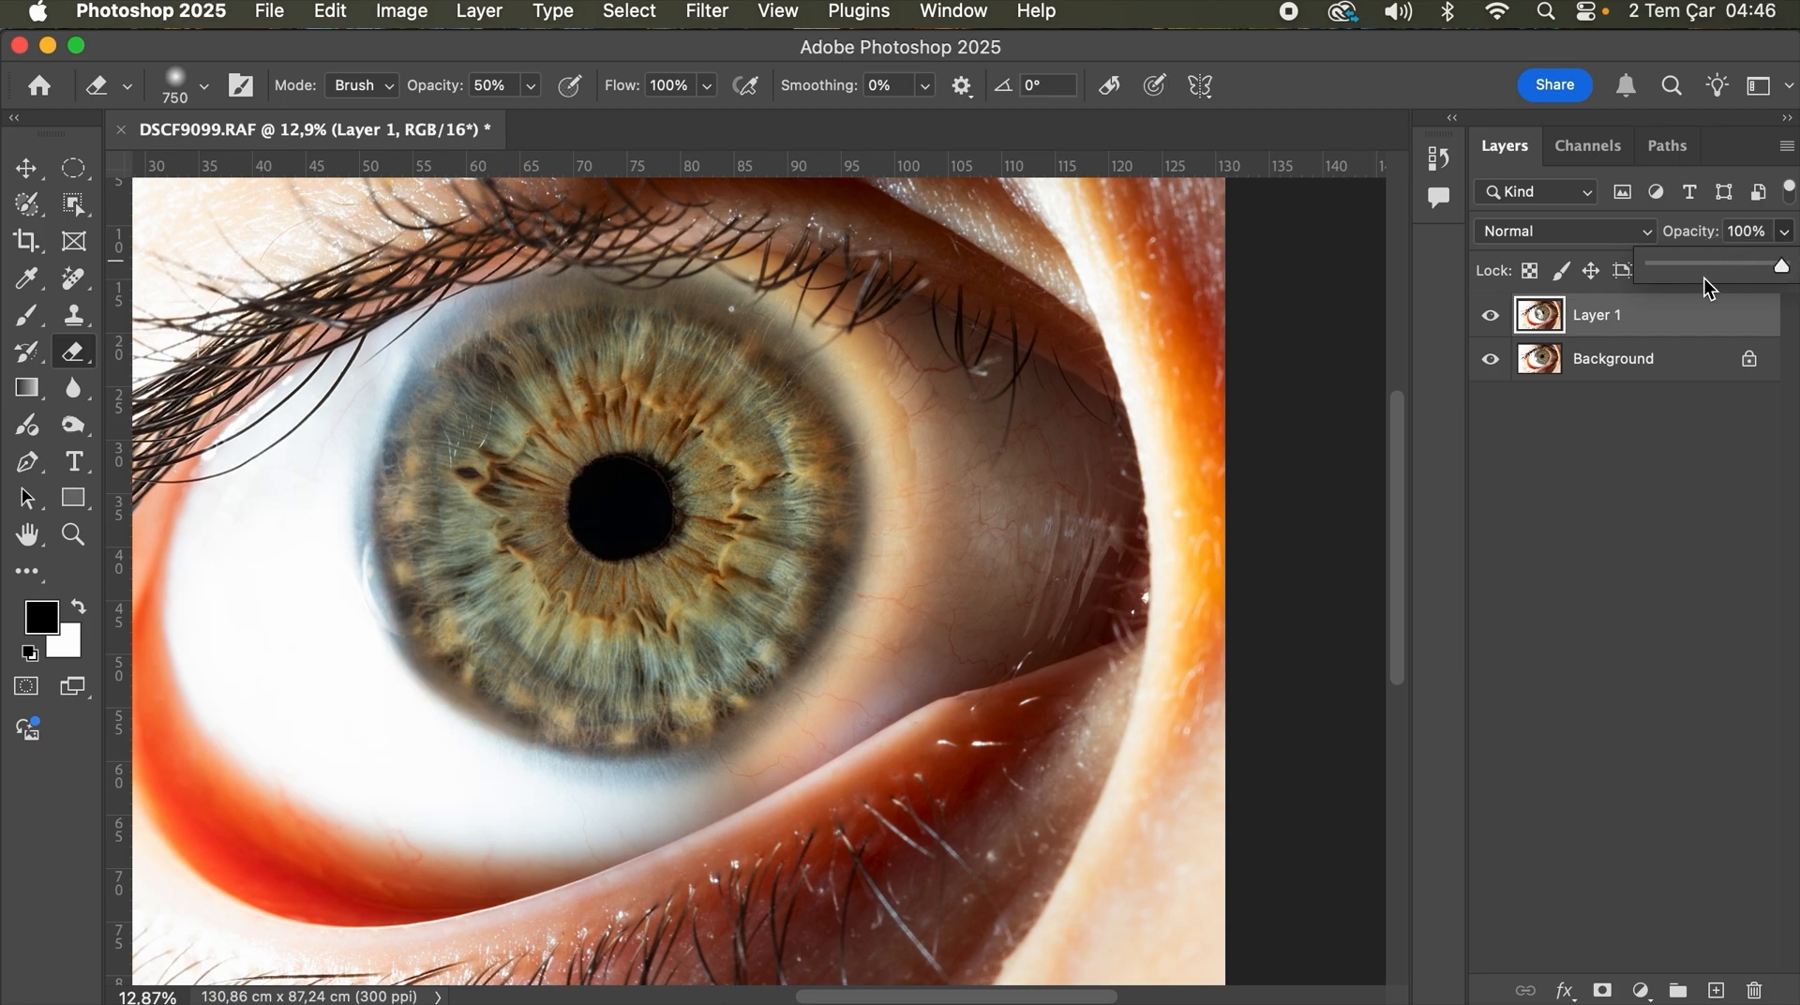
{"action": "left_click", "coordinate": [1683, 319]}
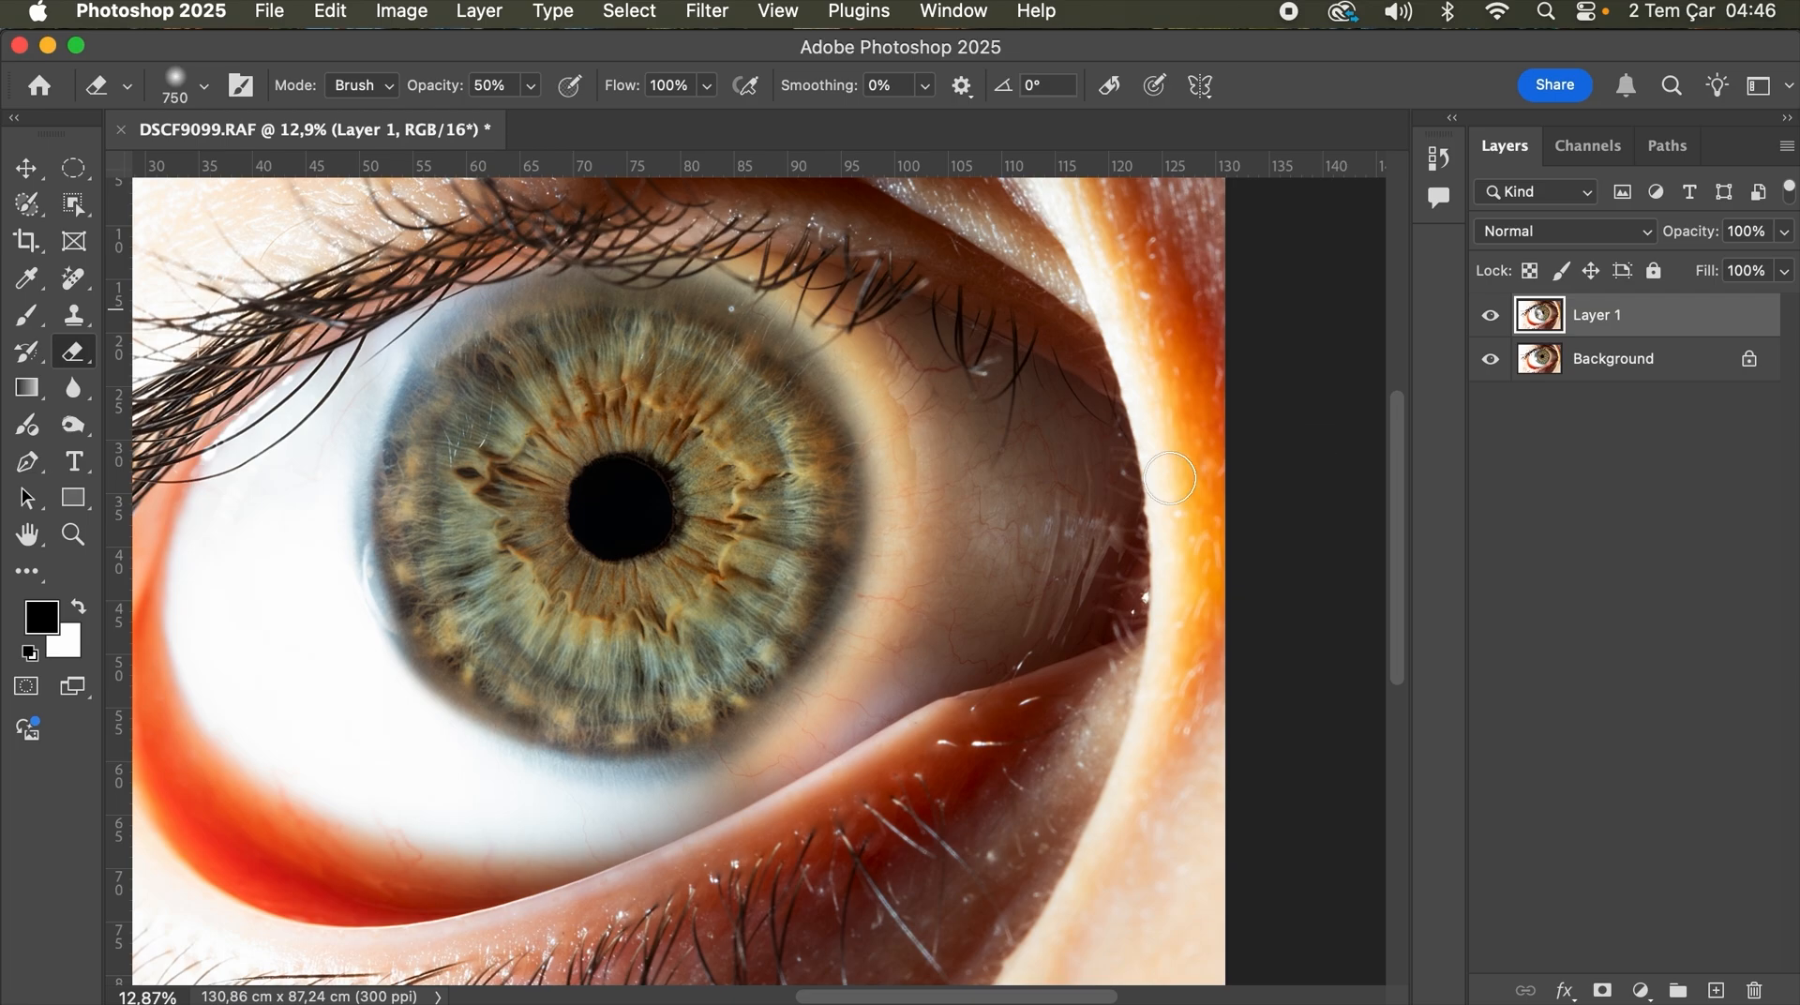
Step: Switch Layer 1 off and on repeatedly to compare the blended iris patch with the original reflection
{"action": "left_click", "coordinate": [1490, 317]}
{"action": "left_click", "coordinate": [1490, 319]}
{"action": "left_click", "coordinate": [1490, 319]}
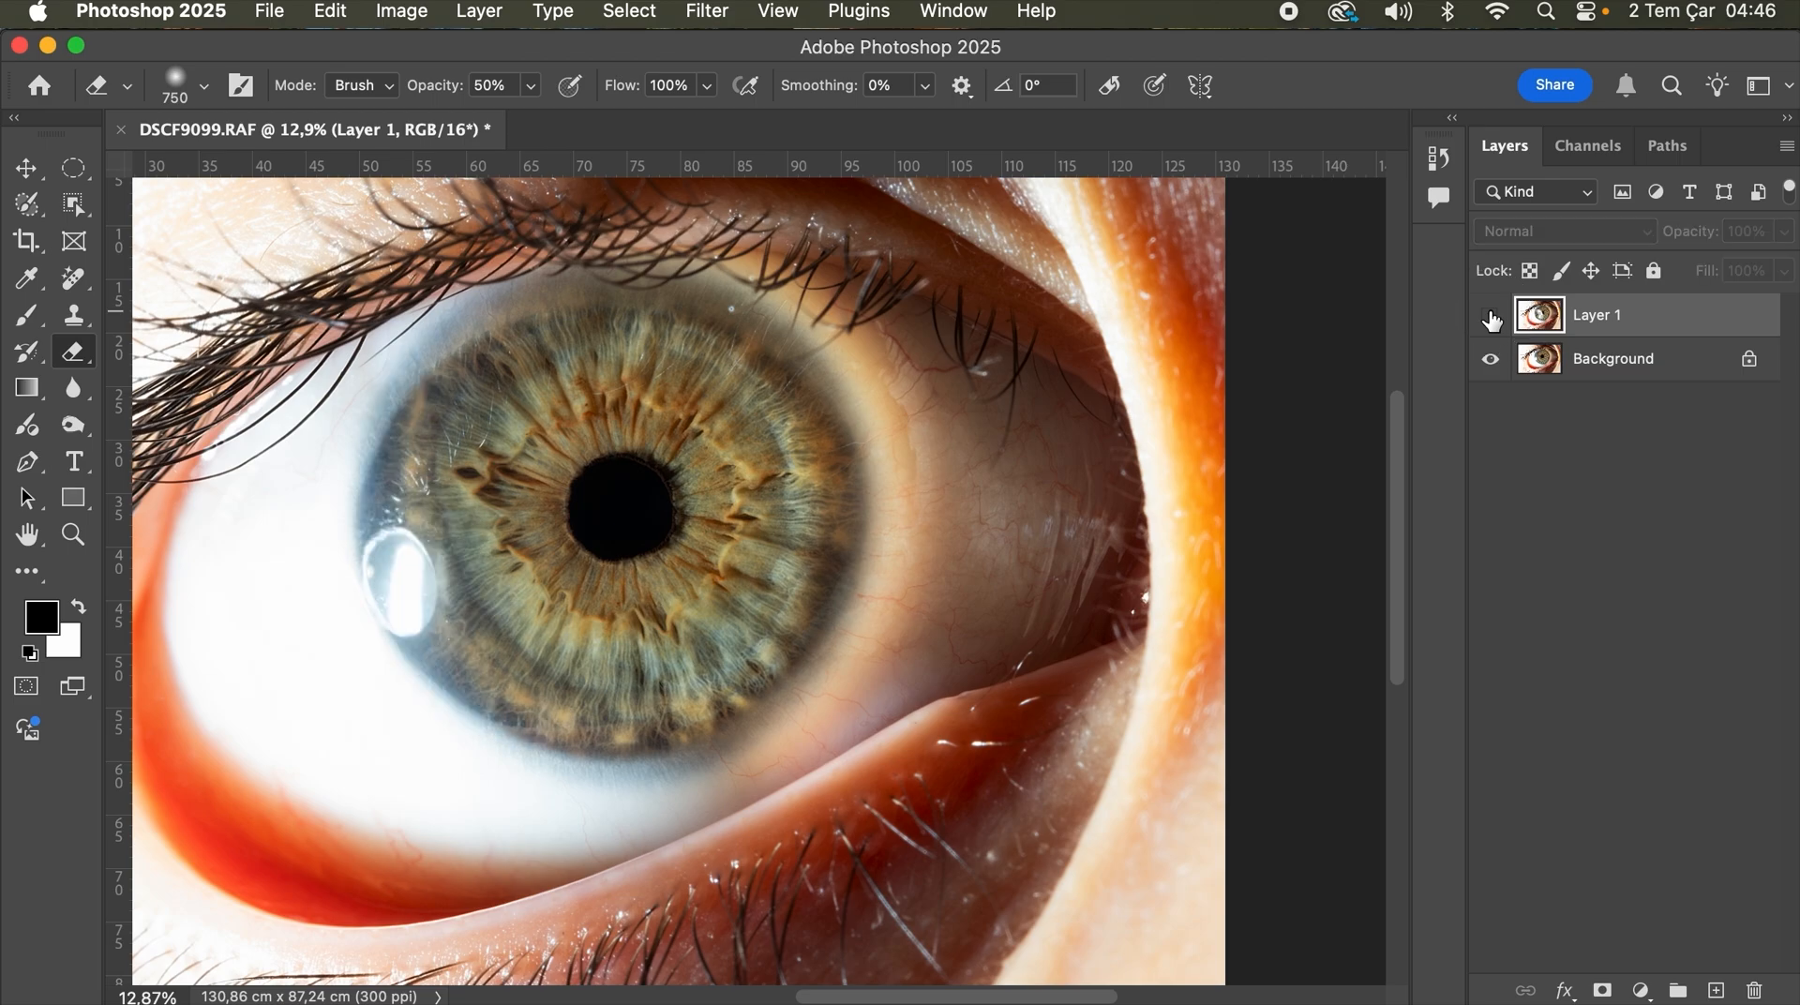
{"action": "left_click", "coordinate": [1491, 318]}
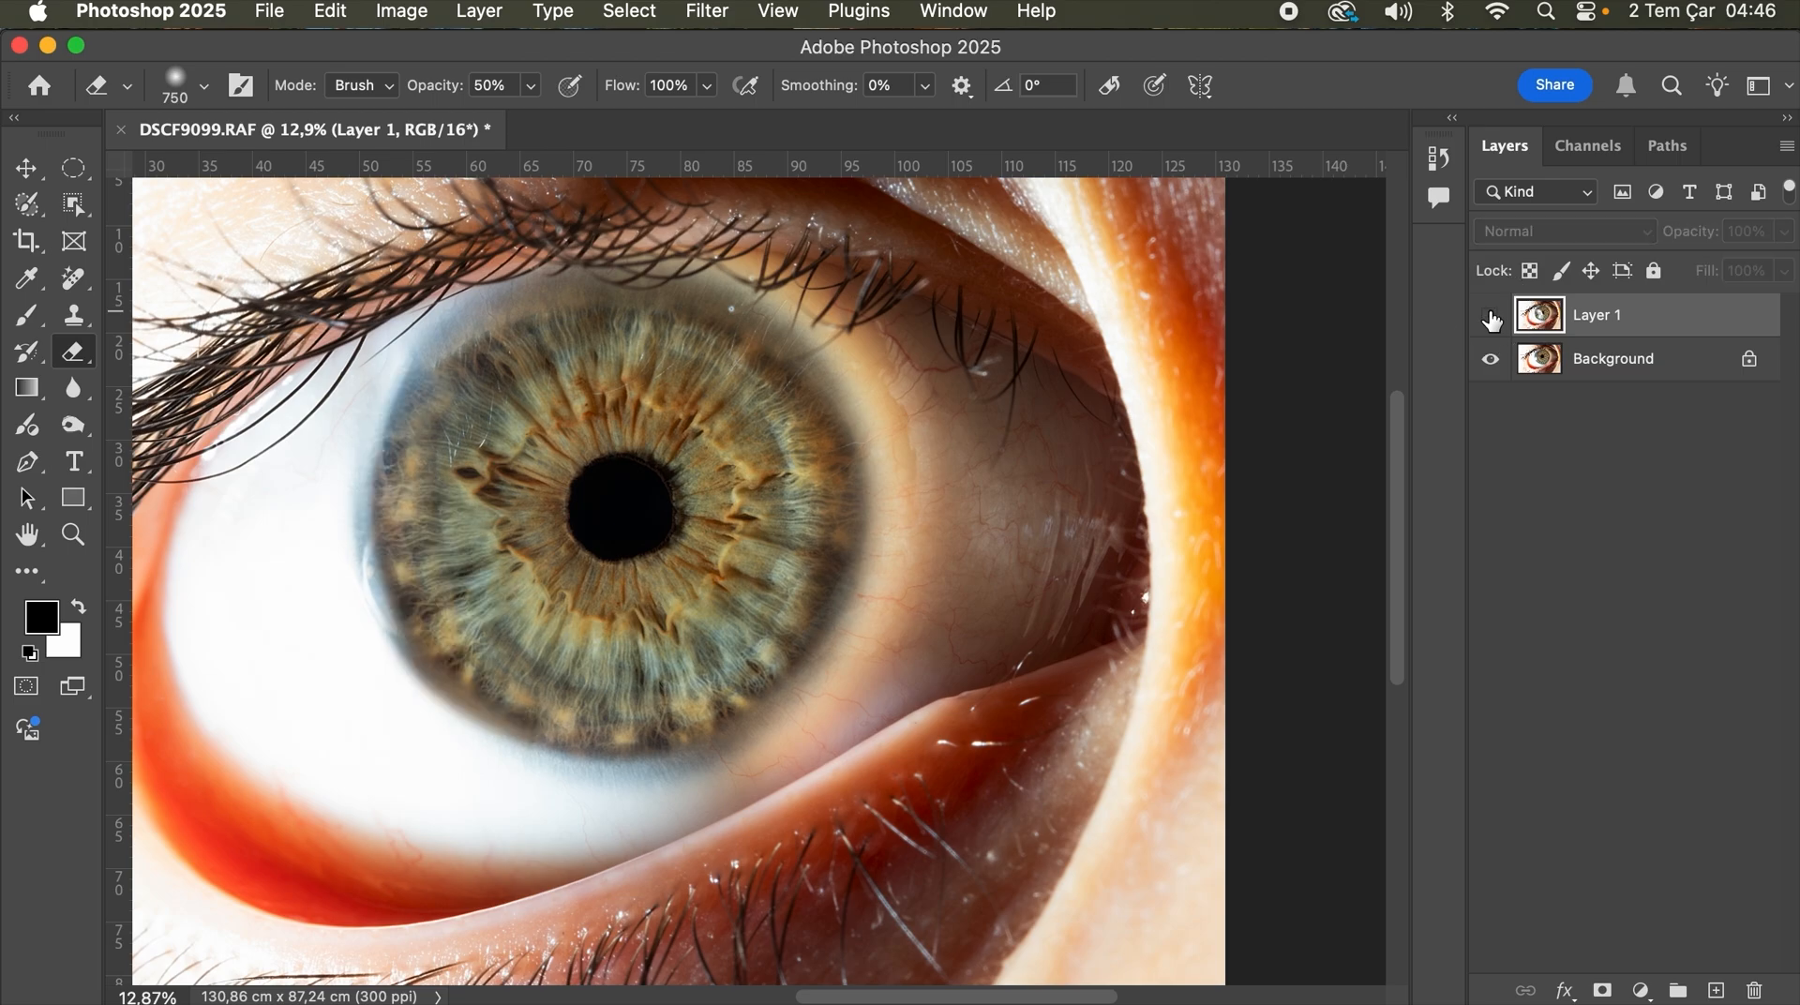
{"action": "left_click", "coordinate": [1490, 319]}
{"action": "left_click", "coordinate": [1490, 319]}
{"action": "left_click", "coordinate": [1491, 318]}
{"action": "left_click", "coordinate": [1491, 318]}
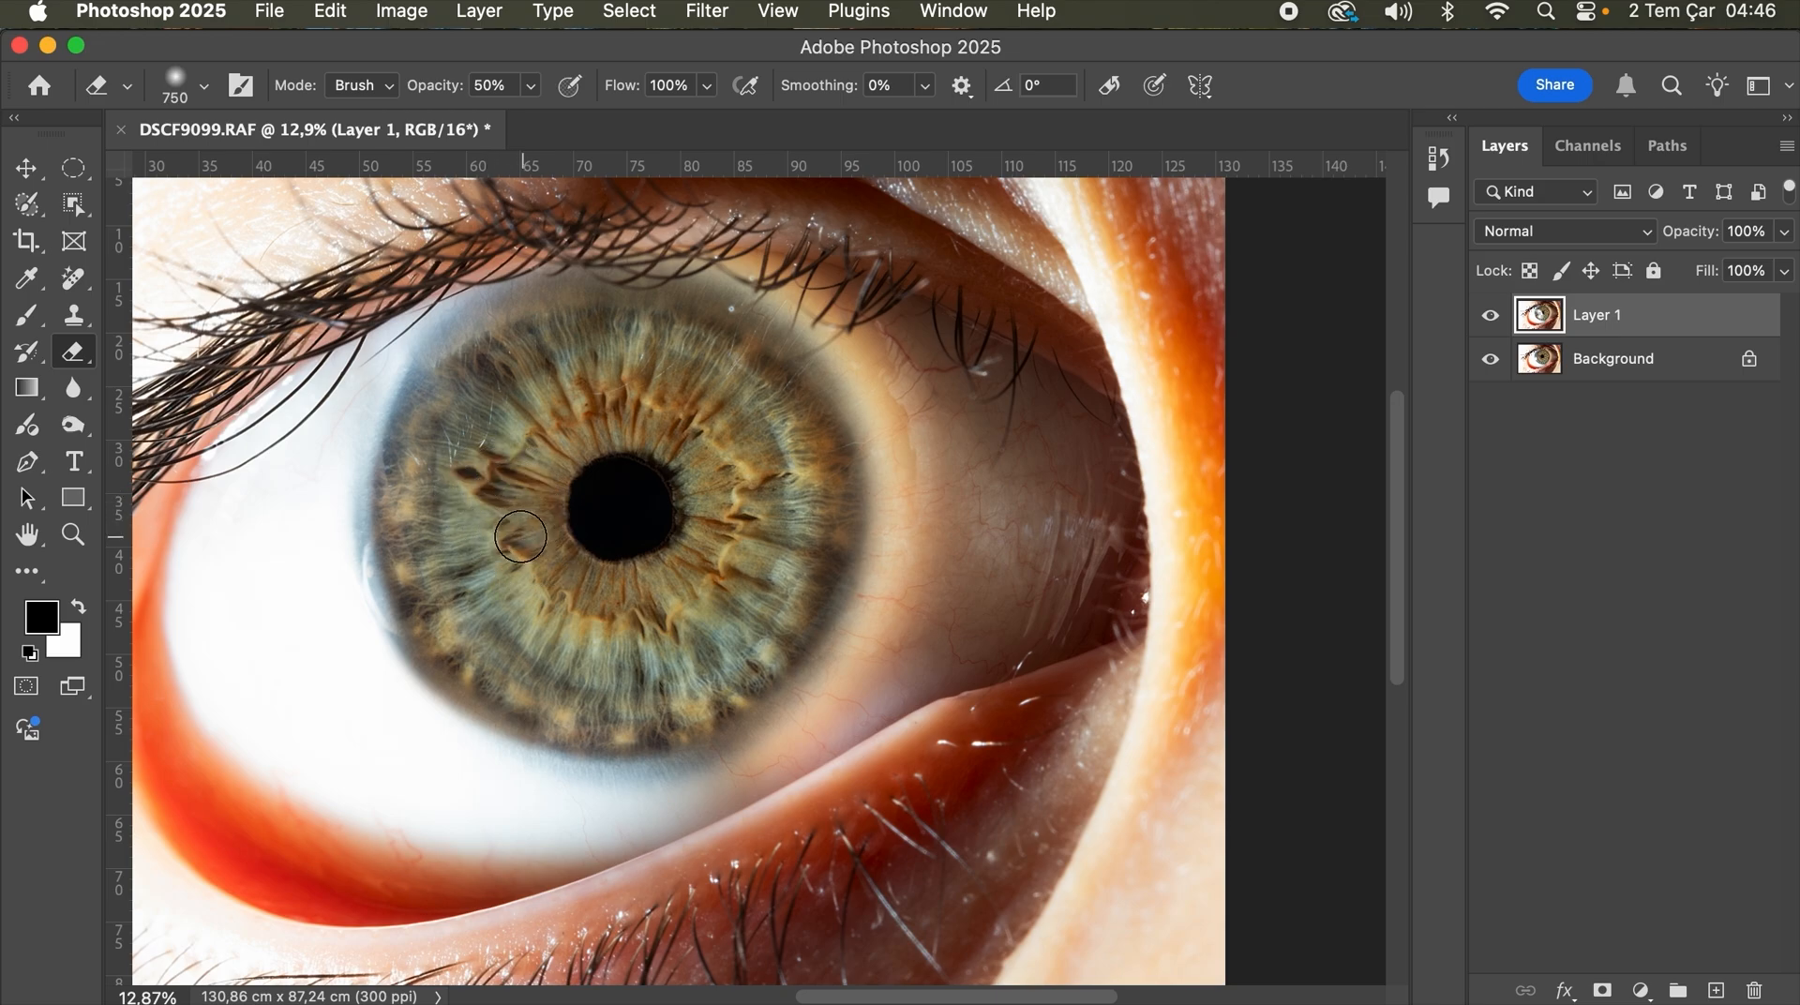
{"action": "left_click", "coordinate": [1491, 327]}
{"action": "left_click", "coordinate": [1491, 326]}
{"action": "left_click", "coordinate": [1492, 325]}
{"action": "left_click", "coordinate": [1492, 325]}
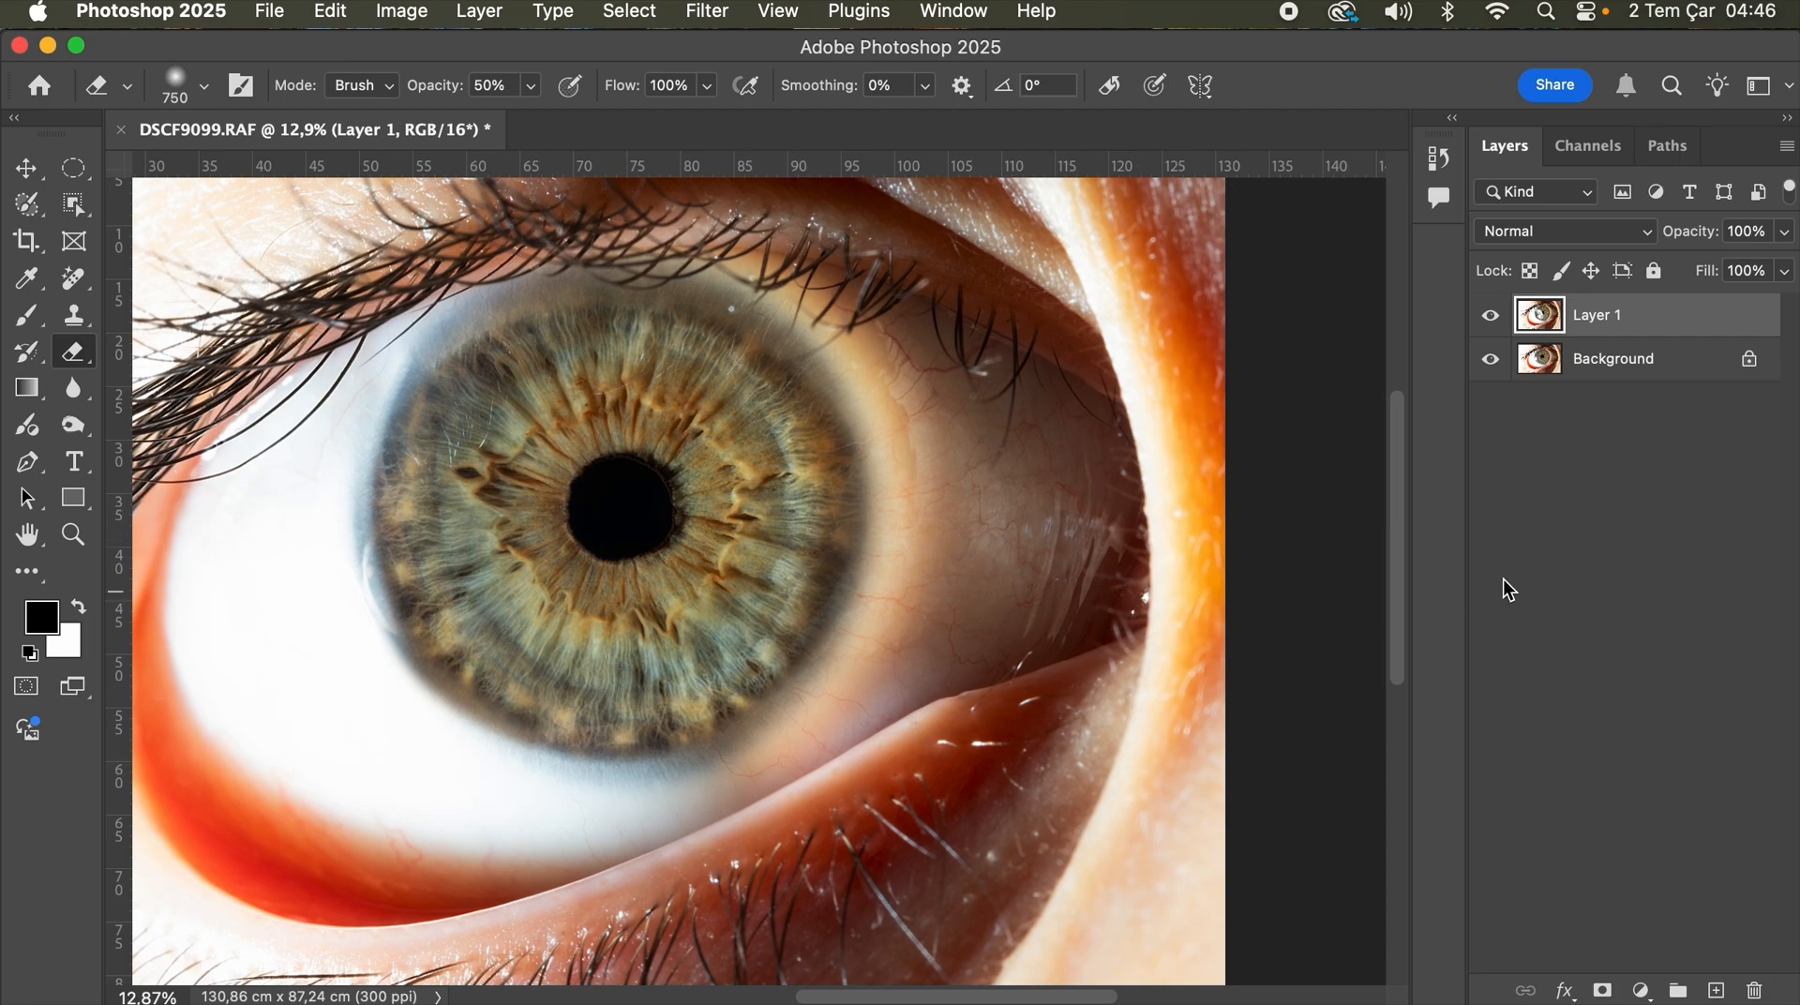
Step: Merge Layer 1 with the Background layer
{"action": "left_click", "coordinate": [1633, 367], "text": "shift"}
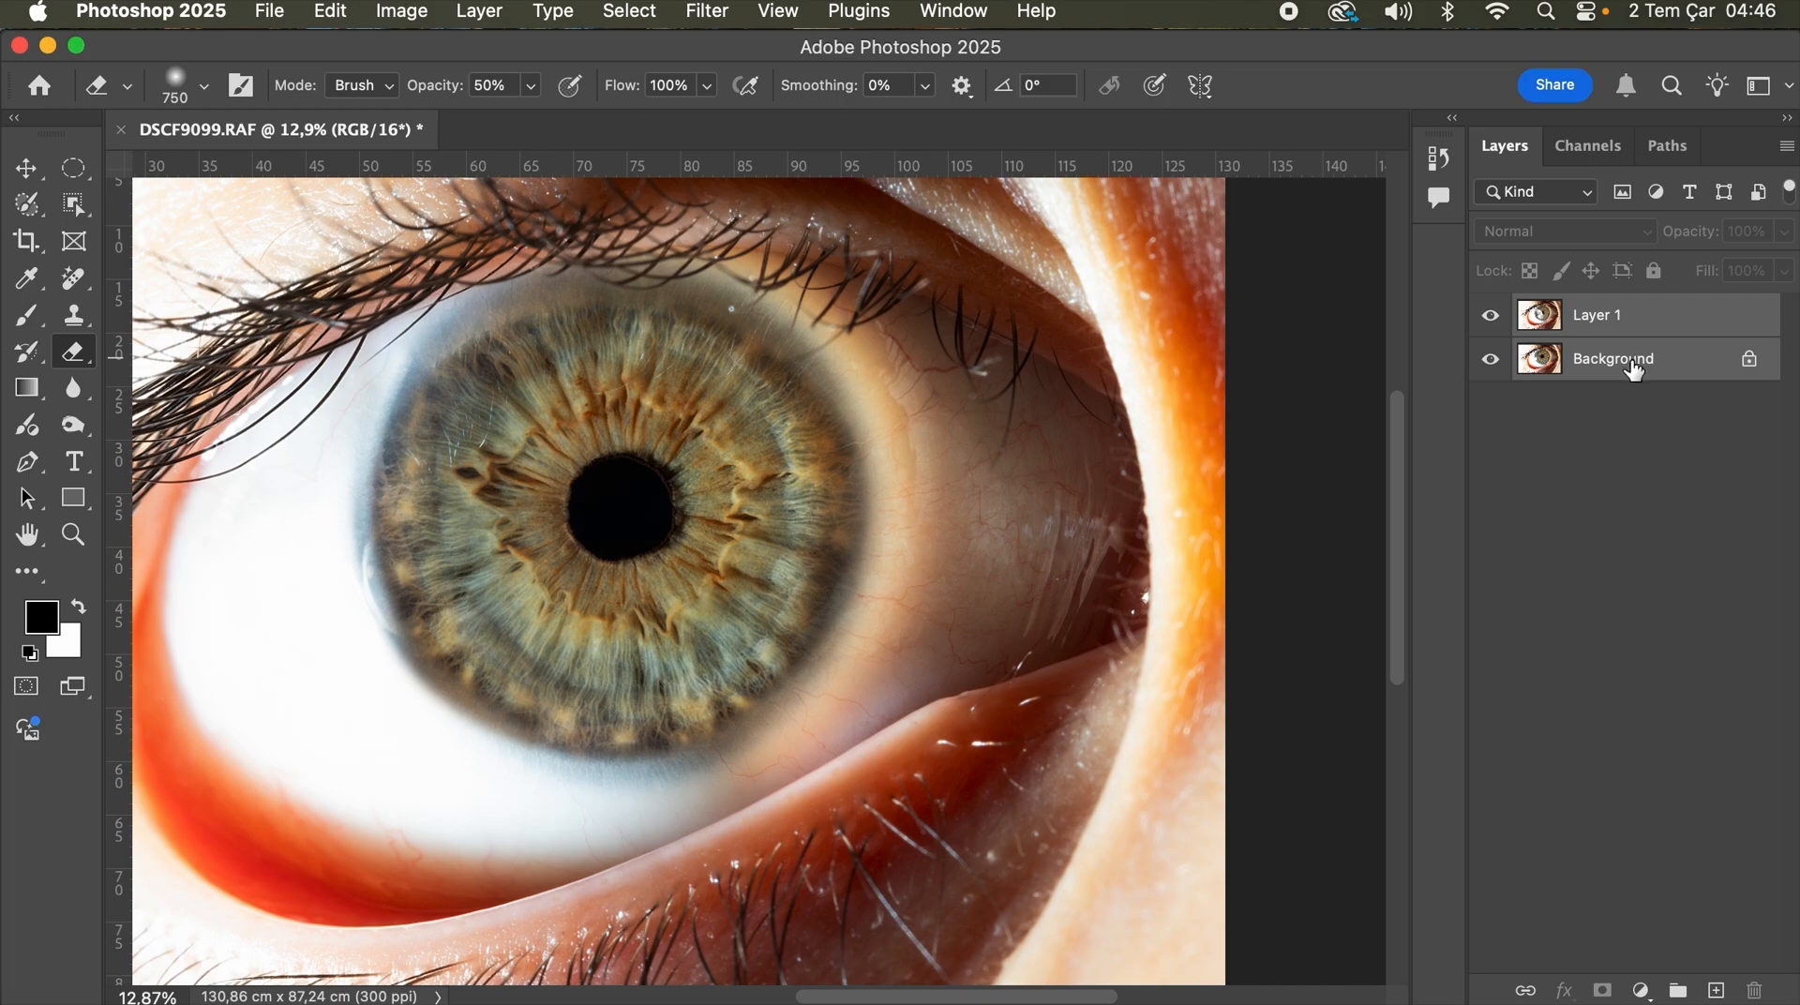
{"action": "key", "text": "super+e"}
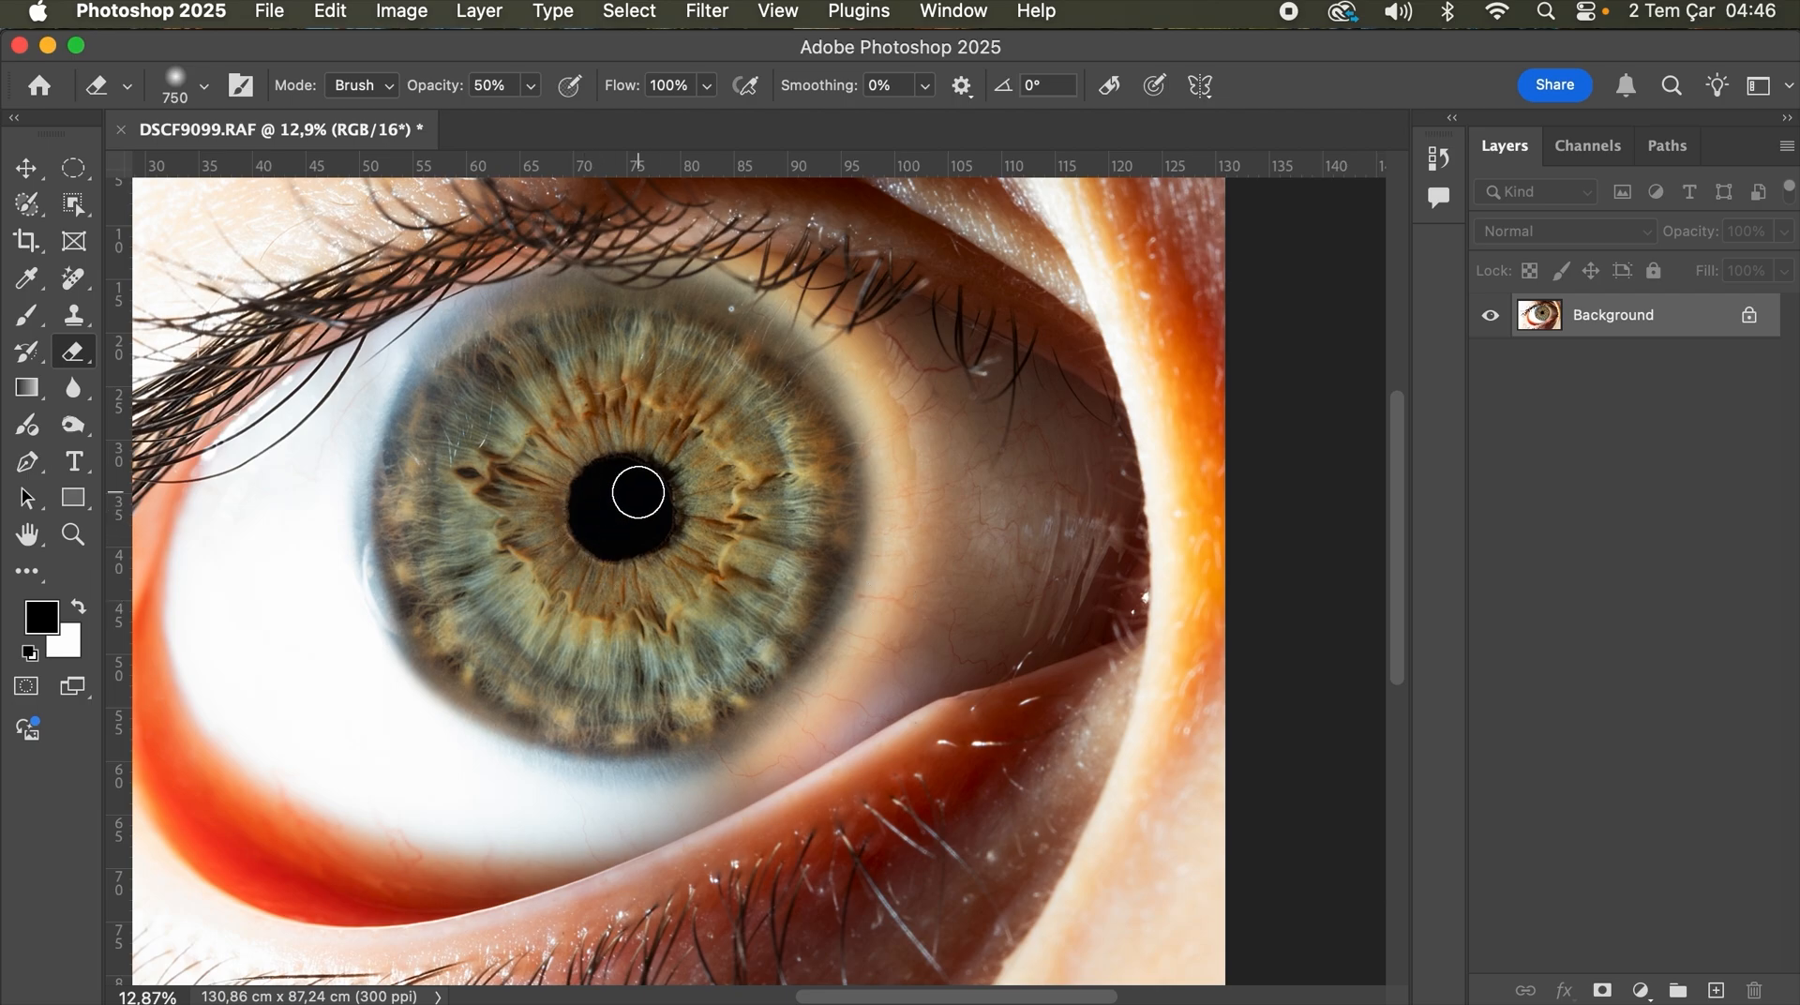
Step: Remove the first white scratch-like reflections above the dark crypt left of the pupil with the Remove tool at size 45
{"action": "key", "text": "z"}
{"action": "left_click_drag", "start_coordinate": [643, 475], "coordinate": [675, 476]}
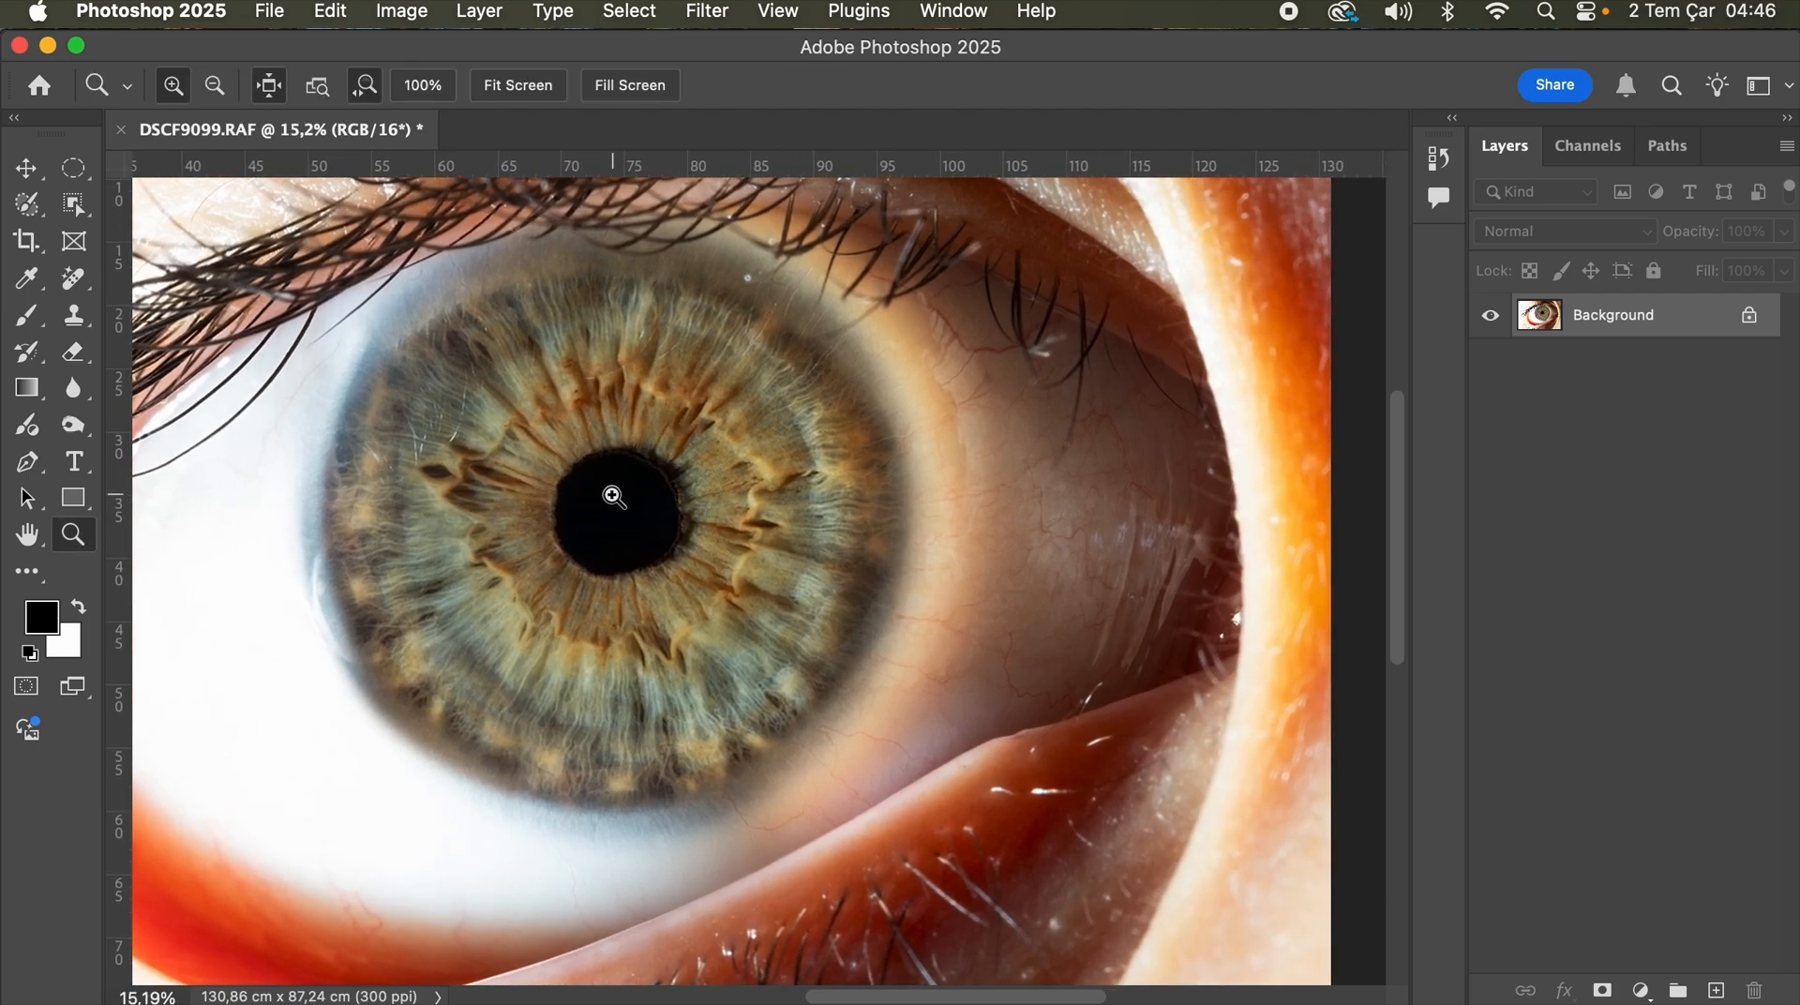
{"action": "key", "text": "z"}
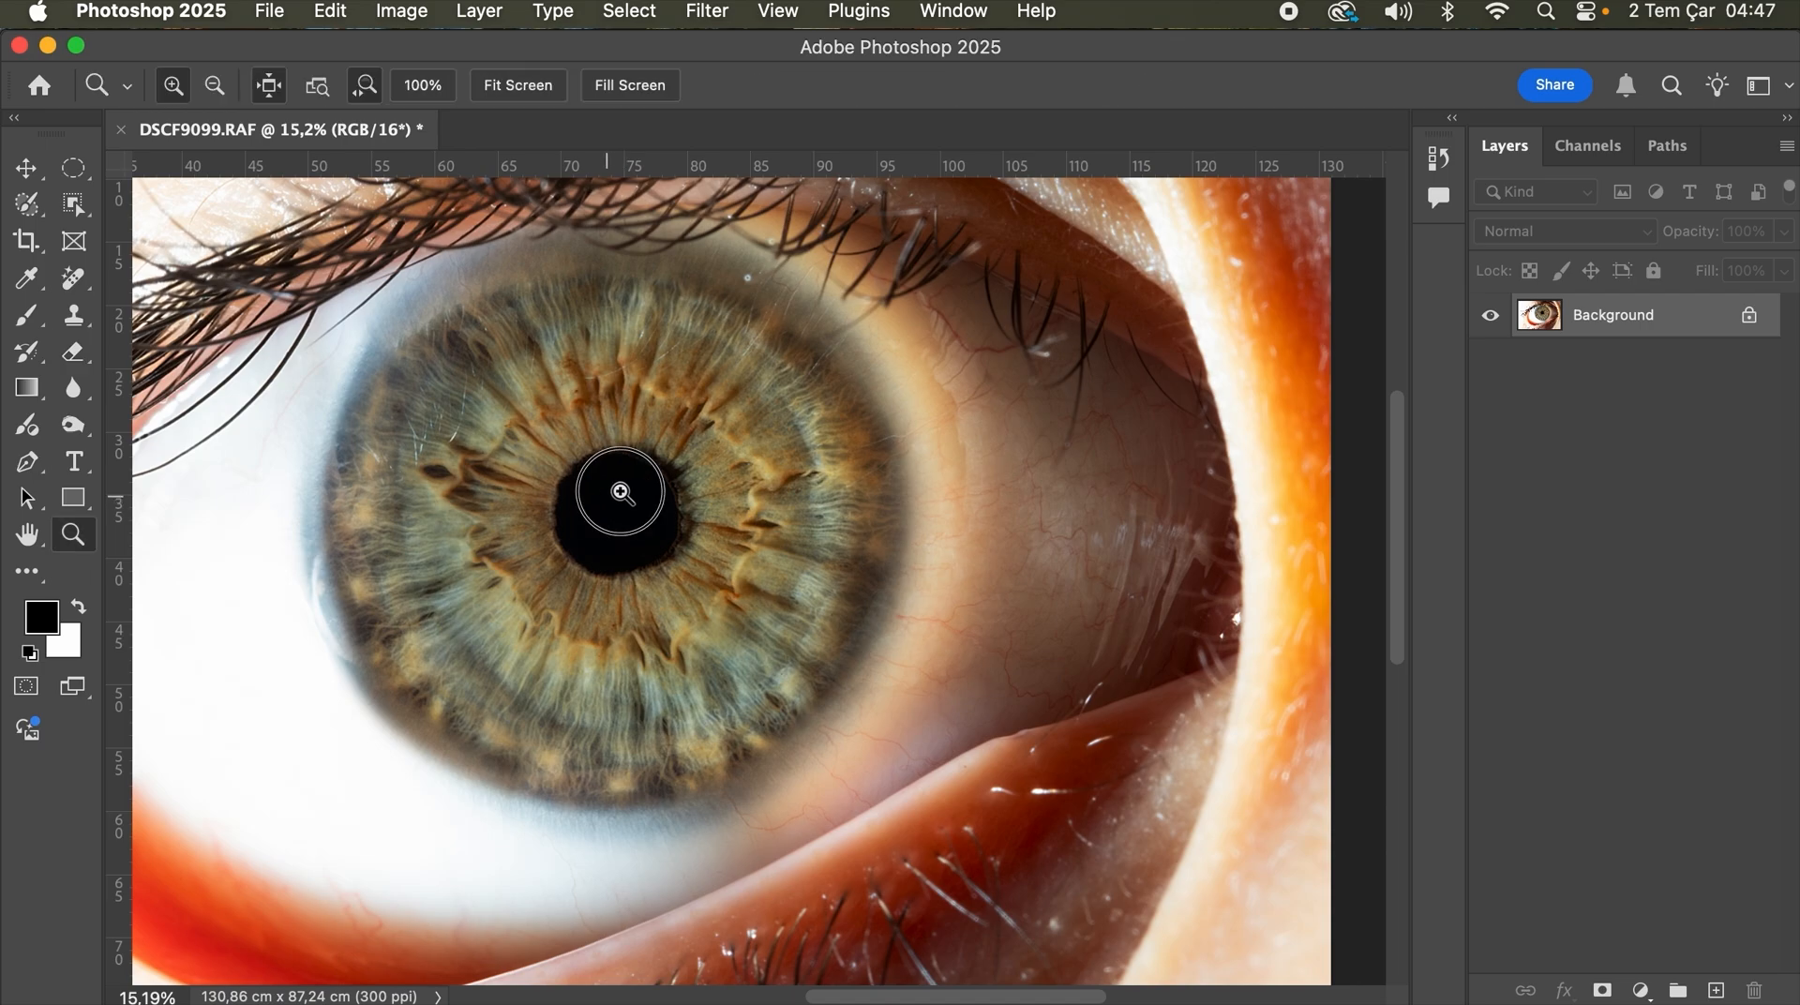
{"action": "left_click_drag", "start_coordinate": [623, 499], "coordinate": [637, 489]}
{"action": "key", "text": "e"}
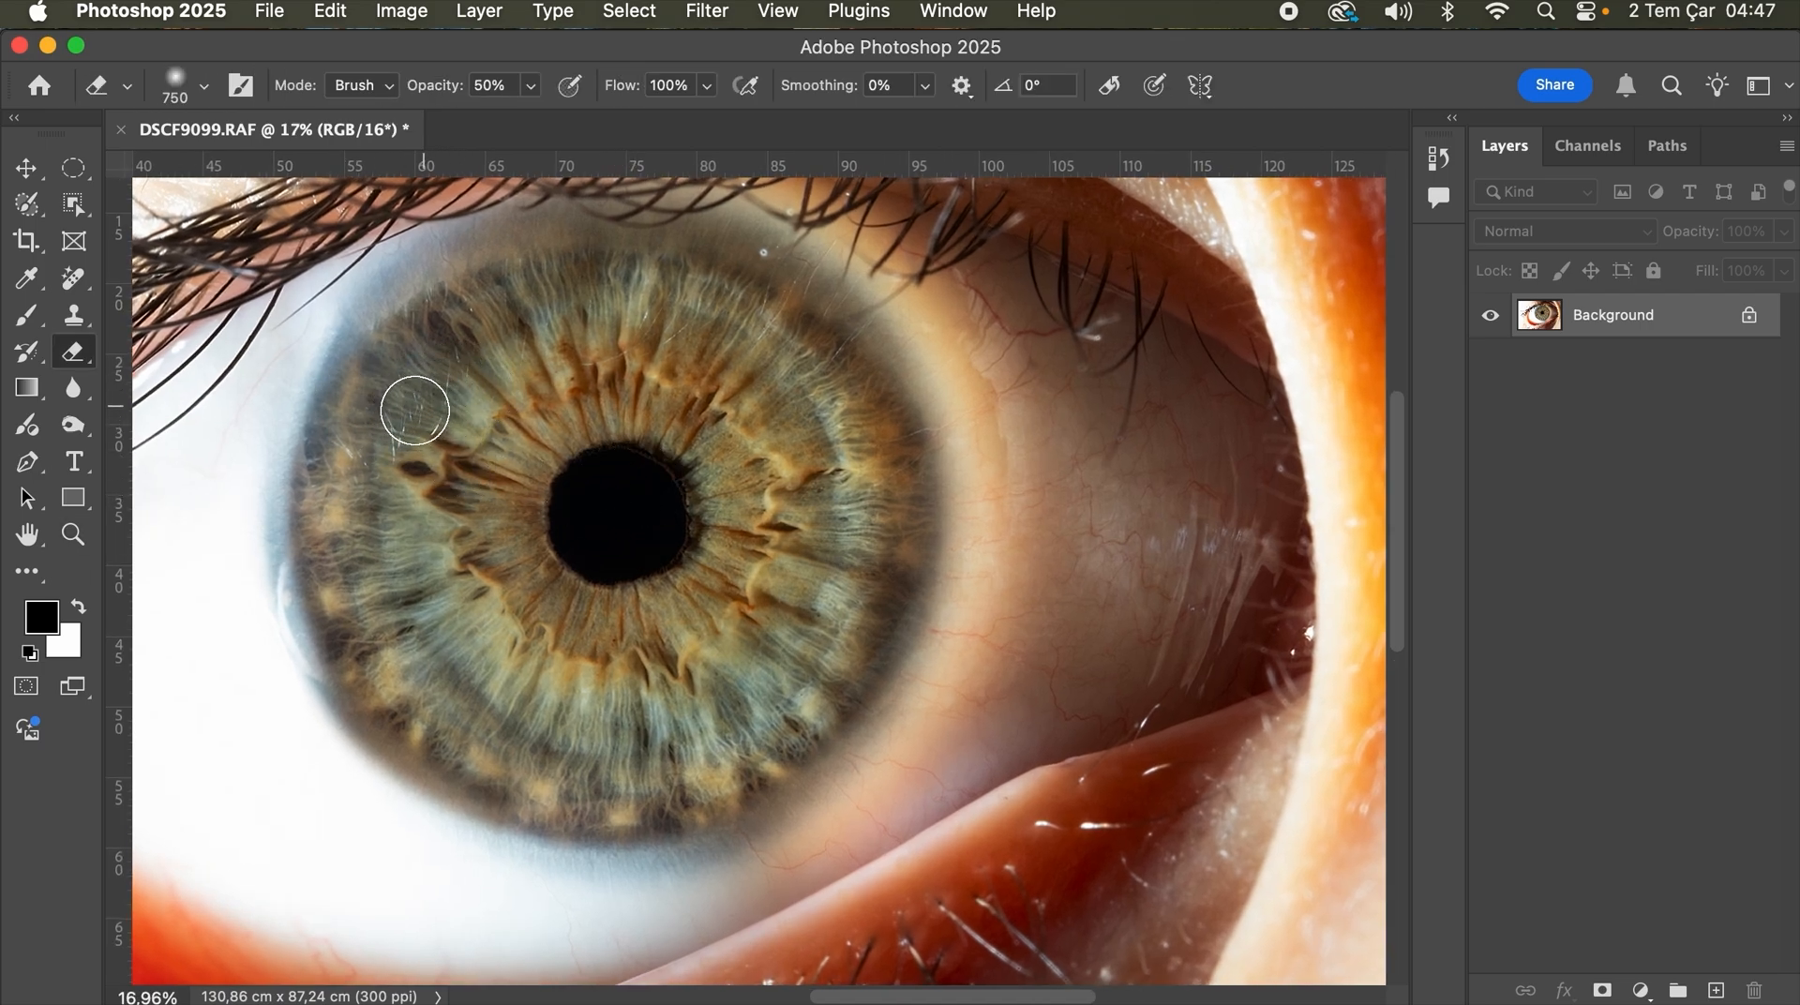
{"action": "left_click", "coordinate": [77, 281]}
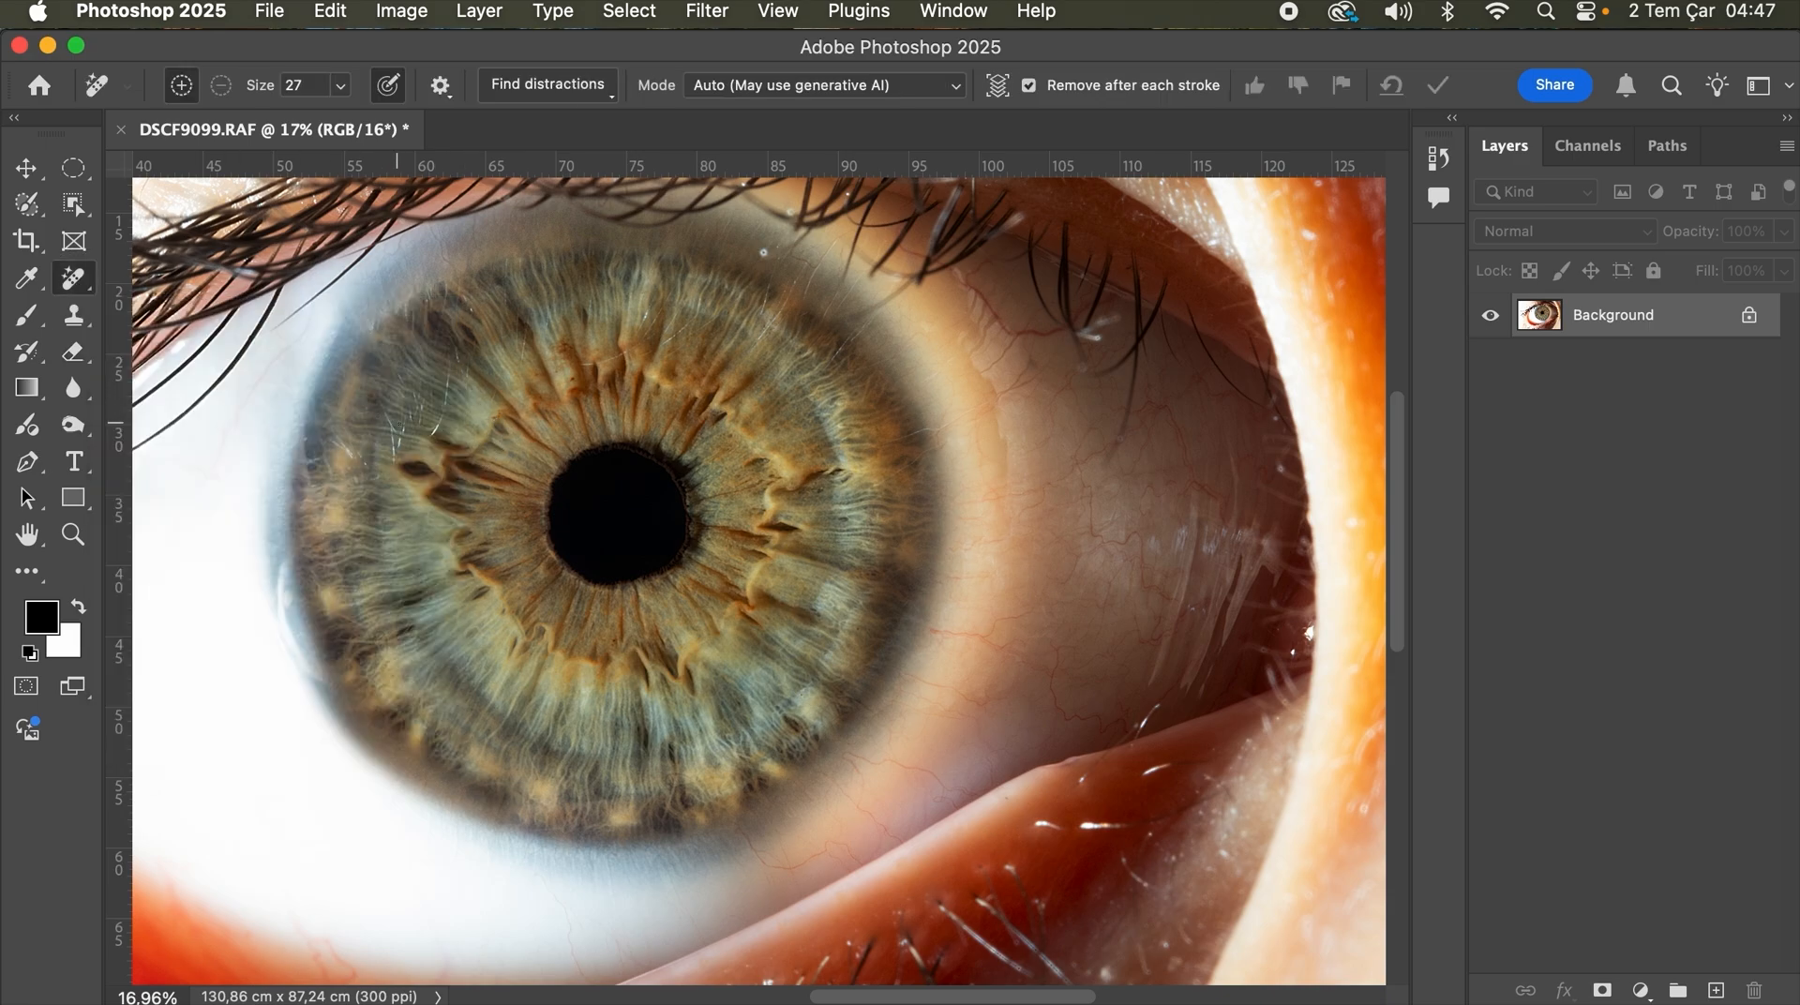
{"action": "left_click_drag", "start_coordinate": [435, 408], "coordinate": [443, 522]}
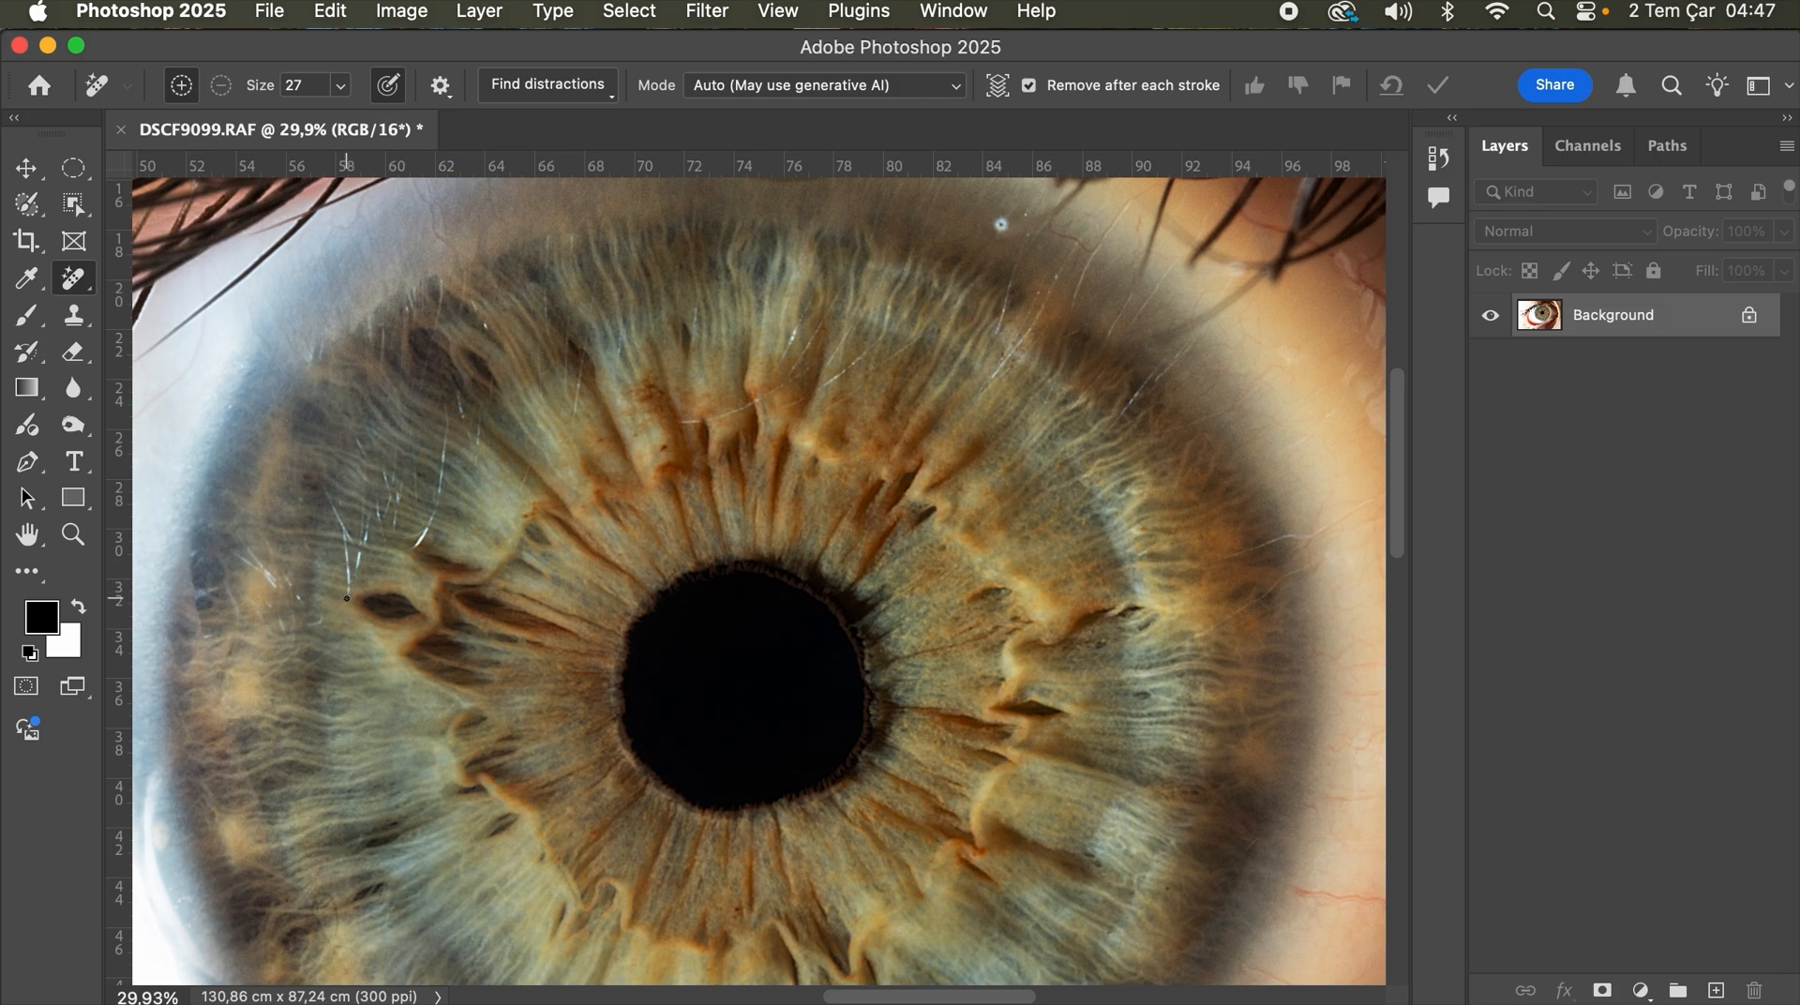
{"action": "scroll", "coordinate": [347, 598], "scroll_direction": "up", "scroll_amount": 3}
{"action": "scroll", "coordinate": [450, 594], "scroll_direction": "left", "scroll_amount": 3}
{"action": "scroll", "coordinate": [450, 595], "scroll_direction": "up", "scroll_amount": 2}
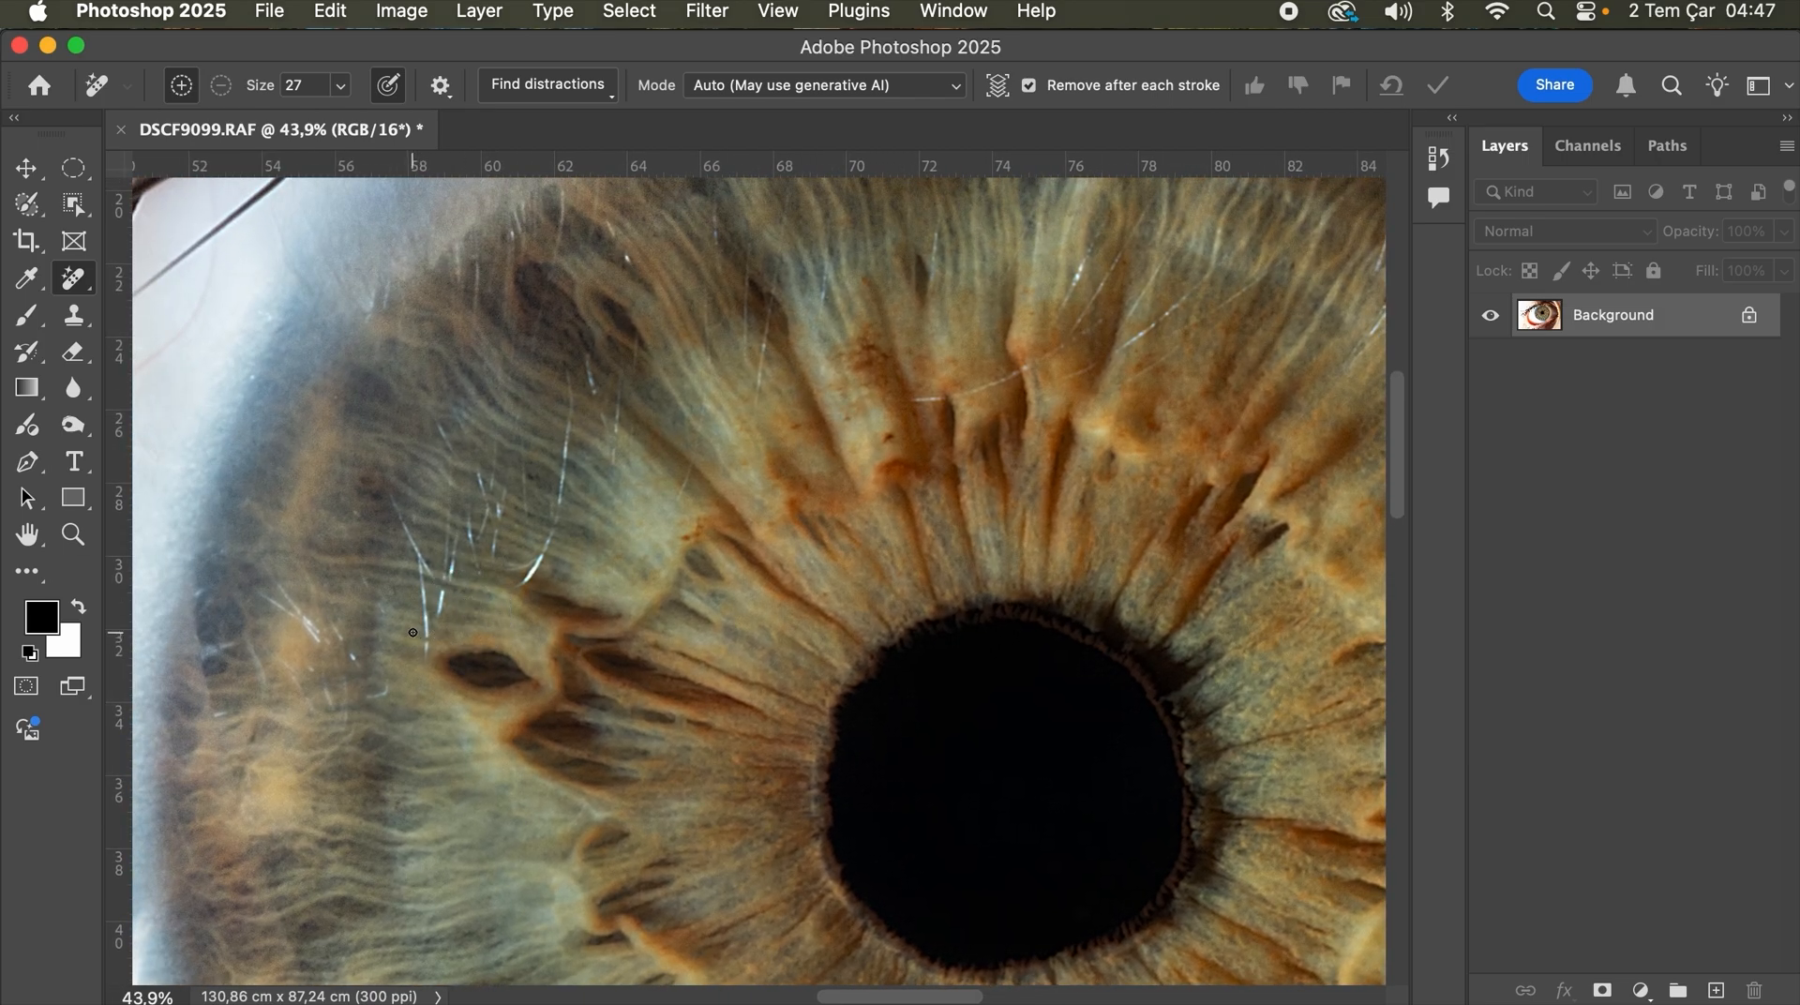
{"action": "left_click_drag", "start_coordinate": [415, 632], "coordinate": [422, 629]}
{"action": "mouse_move", "coordinate": [426, 613]}
{"action": "left_mouse_down"}
{"action": "mouse_move", "coordinate": [404, 517]}
{"action": "mouse_move", "coordinate": [370, 489]}
{"action": "mouse_move", "coordinate": [443, 590]}
{"action": "left_mouse_up"}
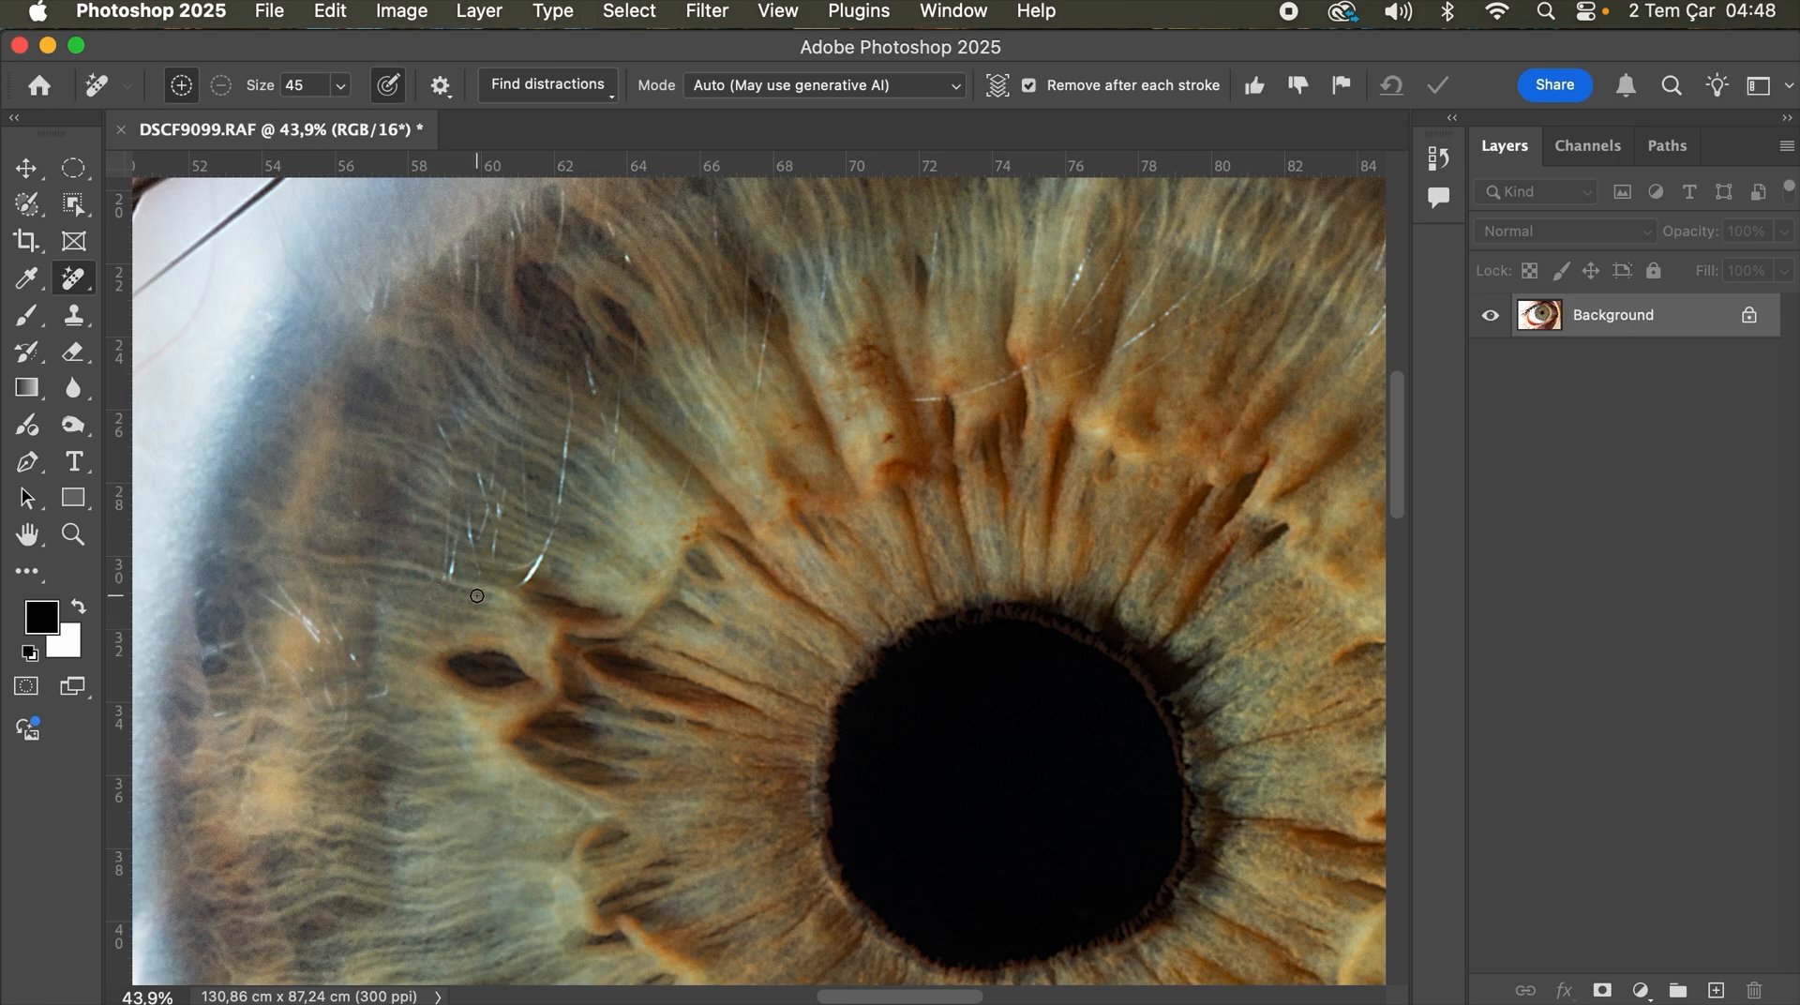
Step: Remove the remaining thin white streaks above the dark crypt, including the long curved one, with the Remove tool
{"action": "mouse_move", "coordinate": [451, 591]}
{"action": "left_mouse_down"}
{"action": "mouse_move", "coordinate": [460, 506]}
{"action": "mouse_move", "coordinate": [454, 564]}
{"action": "left_mouse_up"}
{"action": "left_click_drag", "start_coordinate": [437, 421], "coordinate": [477, 487]}
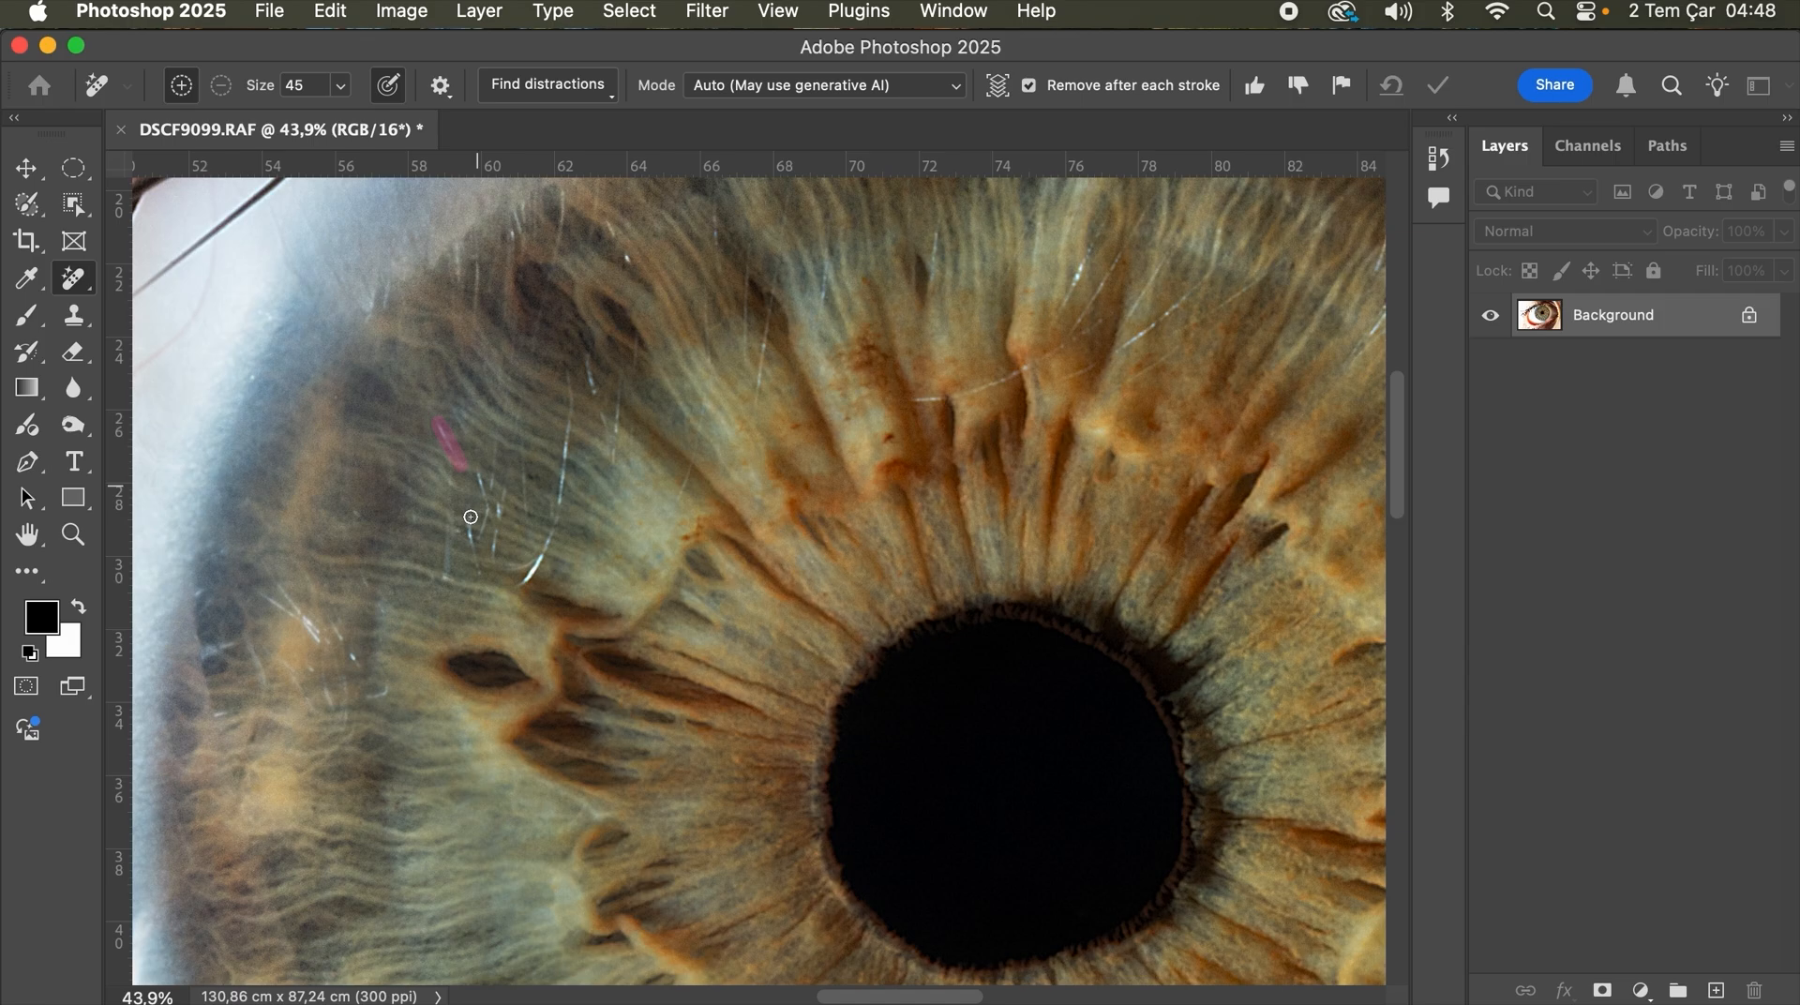
{"action": "left_click_drag", "start_coordinate": [475, 462], "coordinate": [518, 553]}
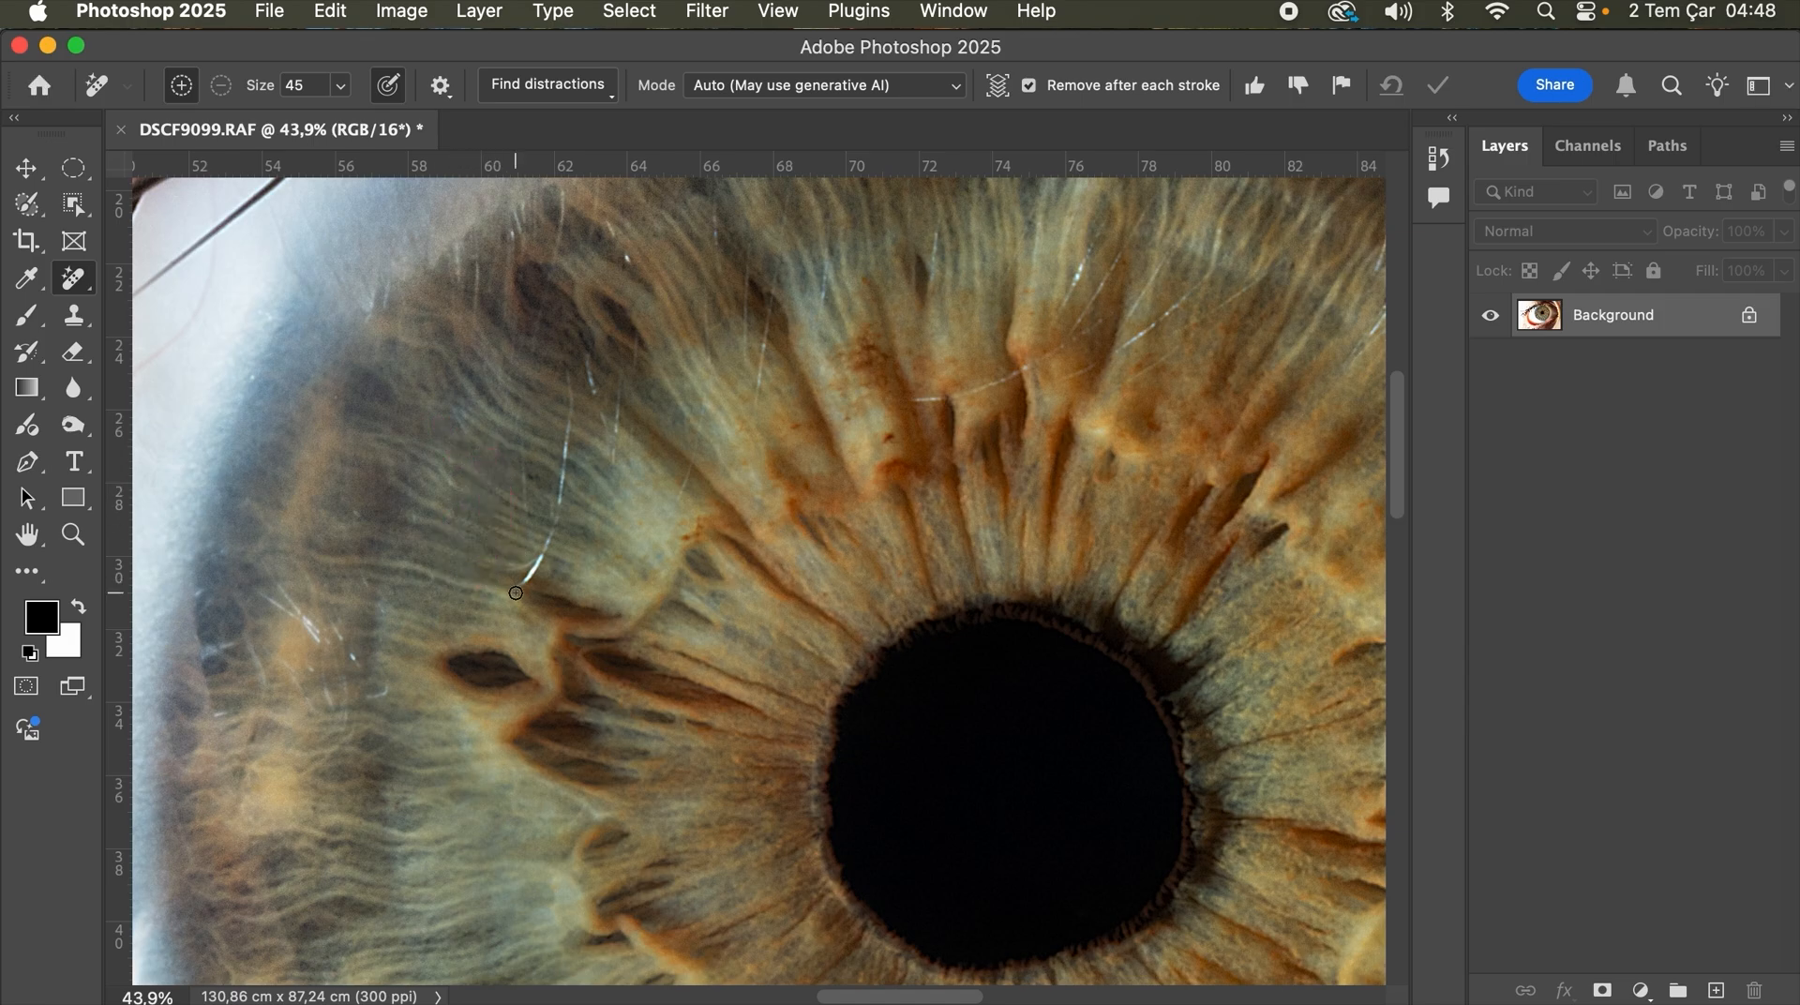
{"action": "mouse_move", "coordinate": [515, 593]}
{"action": "left_mouse_down"}
{"action": "mouse_move", "coordinate": [562, 503]}
{"action": "mouse_move", "coordinate": [567, 363]}
{"action": "mouse_move", "coordinate": [568, 484]}
{"action": "mouse_move", "coordinate": [566, 404]}
{"action": "mouse_move", "coordinate": [545, 492]}
{"action": "left_mouse_up"}
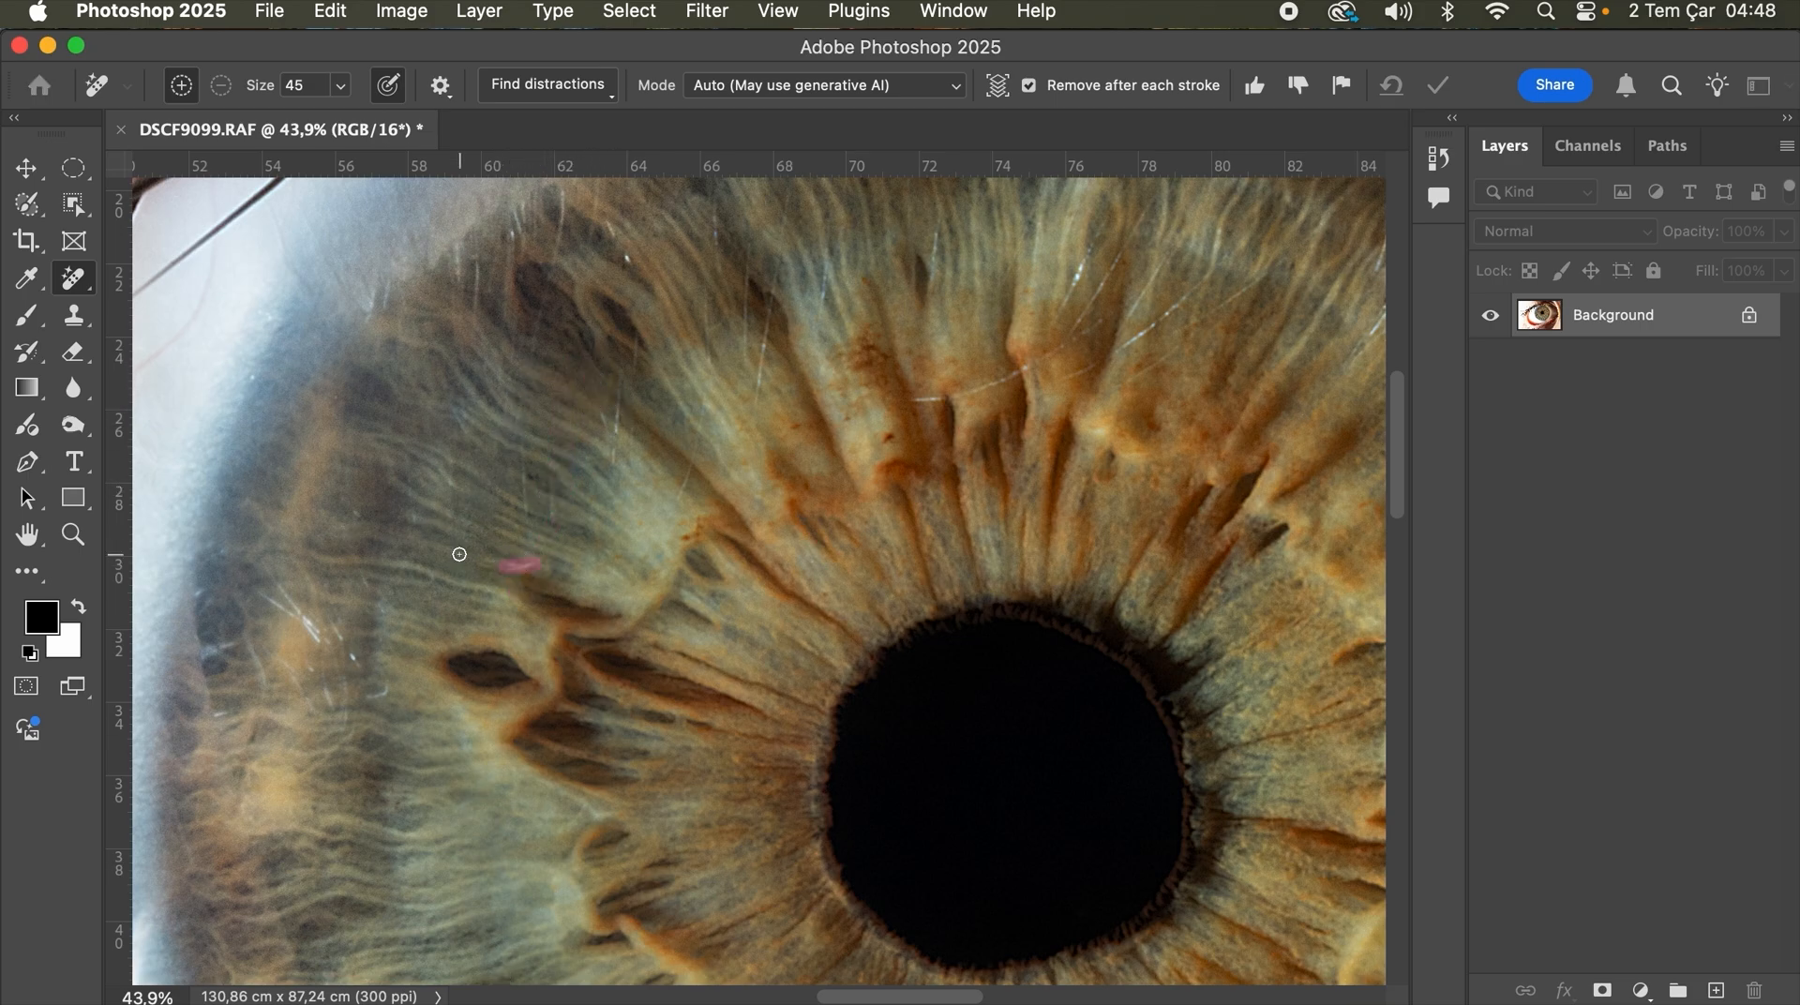
Step: Clean the small bright scratches off the iris's outer left edge with the Remove tool
{"action": "left_click_drag", "start_coordinate": [387, 689], "coordinate": [354, 698]}
{"action": "left_click_drag", "start_coordinate": [284, 584], "coordinate": [310, 643]}
{"action": "mouse_move", "coordinate": [359, 508]}
{"action": "left_mouse_down"}
{"action": "mouse_move", "coordinate": [385, 607]}
{"action": "mouse_move", "coordinate": [309, 743]}
{"action": "left_mouse_up"}
{"action": "left_click_drag", "start_coordinate": [374, 567], "coordinate": [380, 632]}
Step: Paint over the faint light streaks and specks in the iris's upper-left area to remove them
{"action": "left_click_drag", "start_coordinate": [466, 593], "coordinate": [470, 517]}
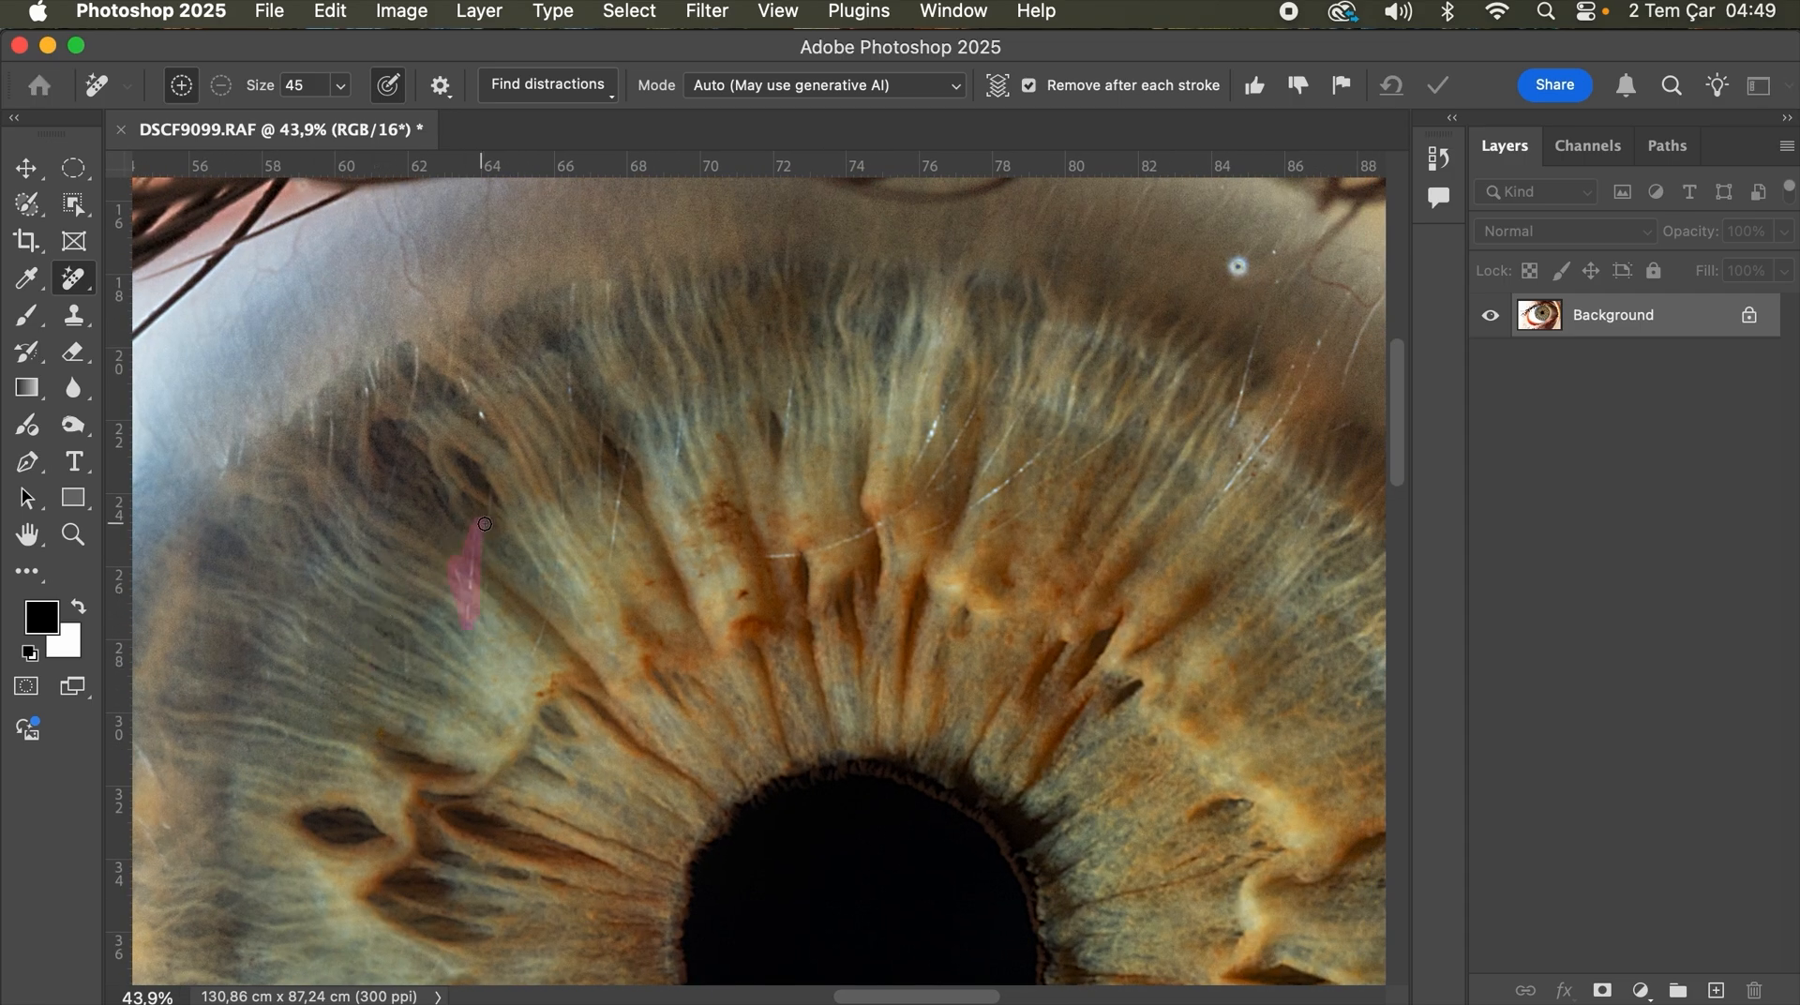
{"action": "left_click_drag", "start_coordinate": [413, 349], "coordinate": [392, 511]}
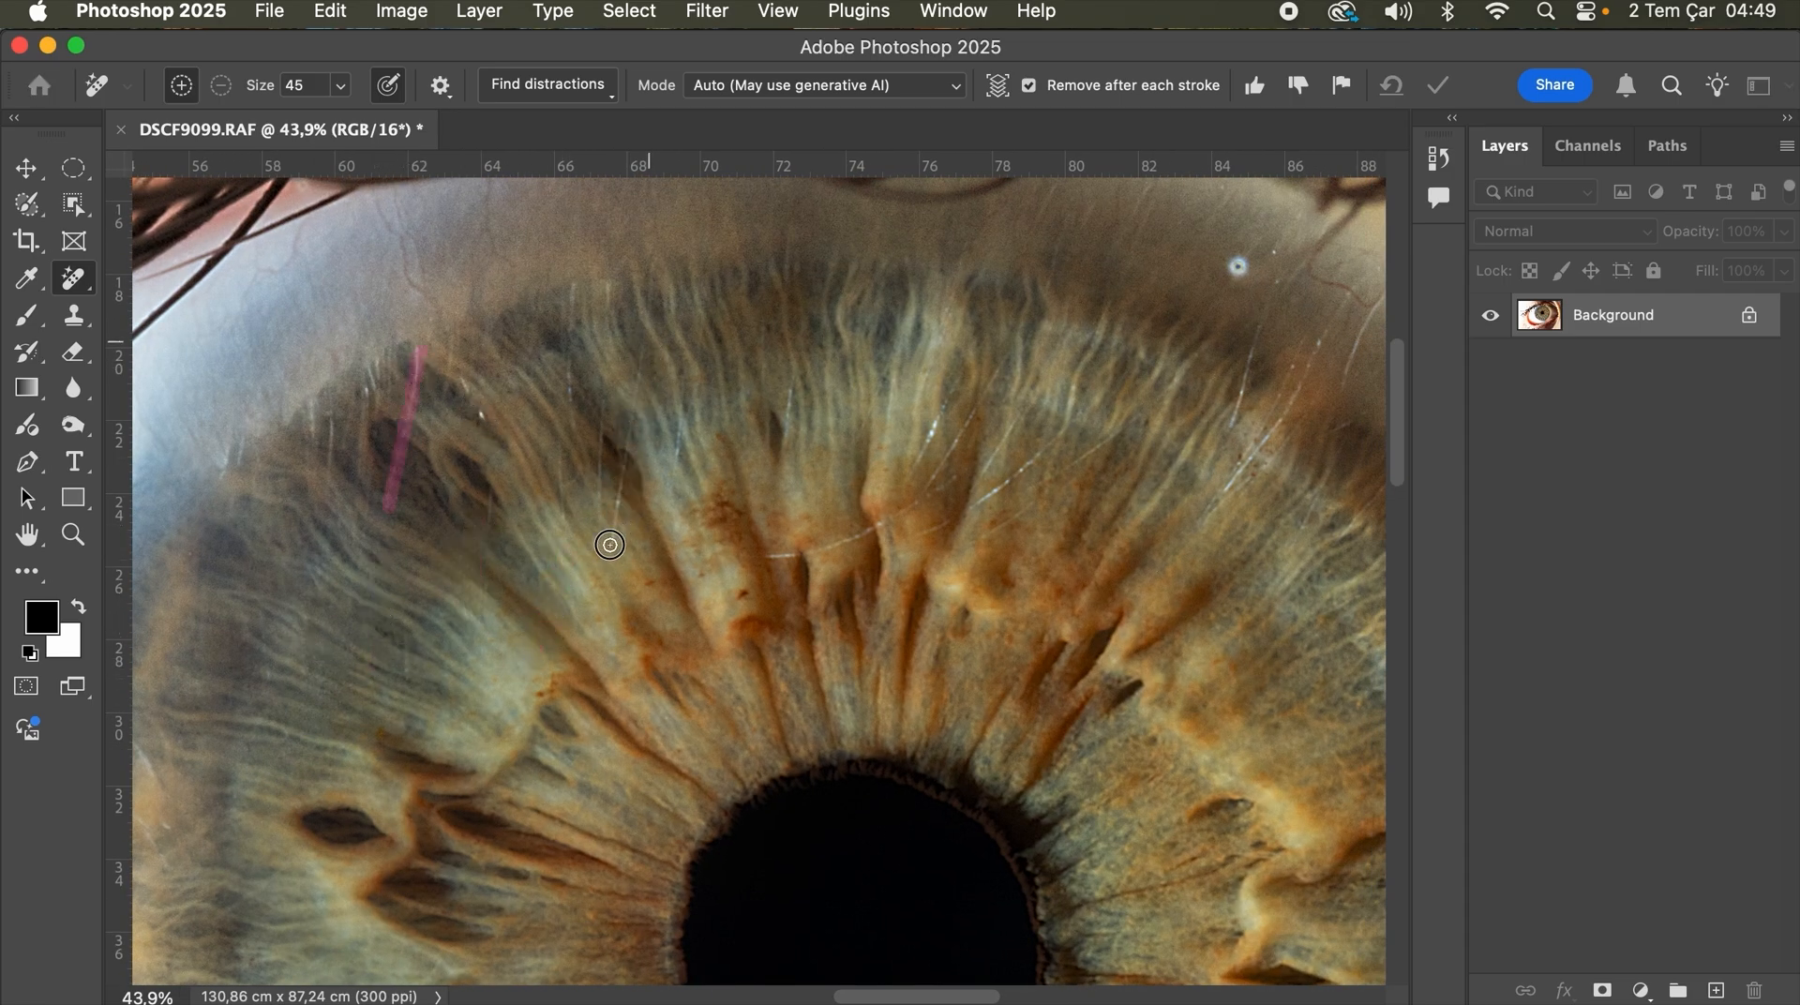
{"action": "left_click_drag", "start_coordinate": [636, 522], "coordinate": [611, 428]}
{"action": "left_click_drag", "start_coordinate": [487, 536], "coordinate": [489, 489]}
{"action": "left_click_drag", "start_coordinate": [570, 337], "coordinate": [566, 472]}
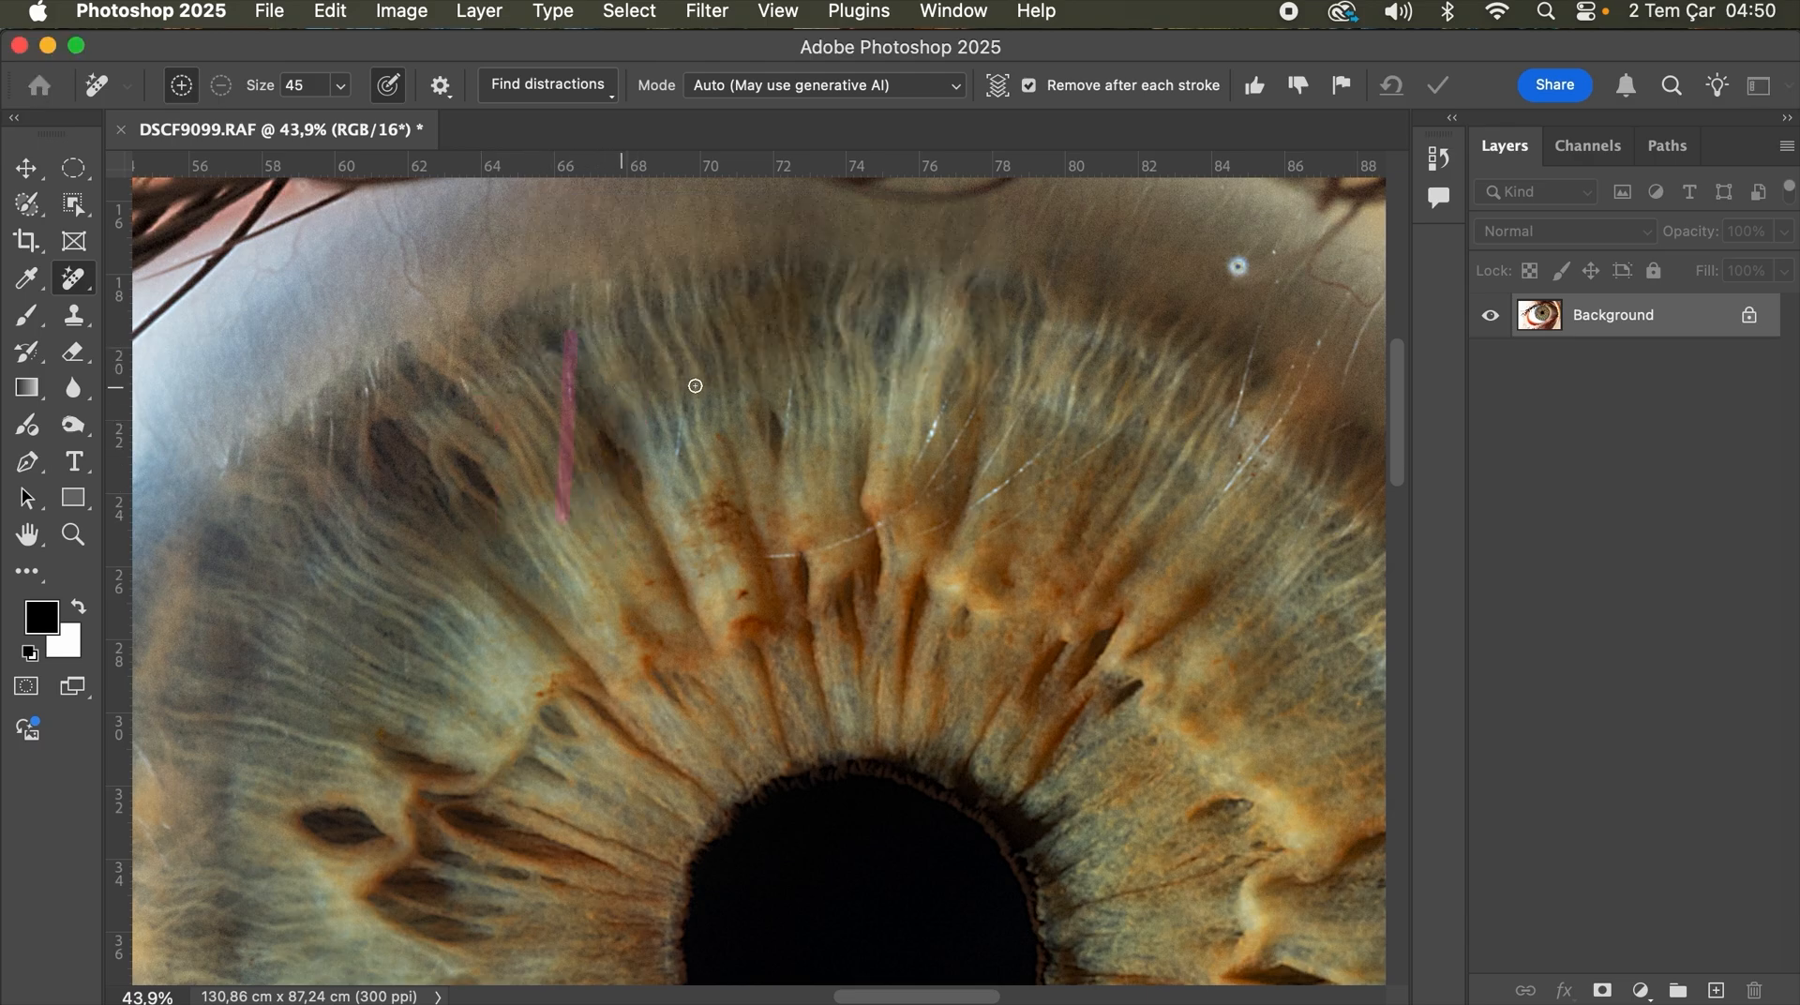
Step: Remove the long white streaks running from above the pupil to the iris's upper-right rim
{"action": "mouse_move", "coordinate": [748, 553]}
{"action": "left_mouse_down"}
{"action": "mouse_move", "coordinate": [992, 359]}
{"action": "mouse_move", "coordinate": [912, 469]}
{"action": "left_mouse_up"}
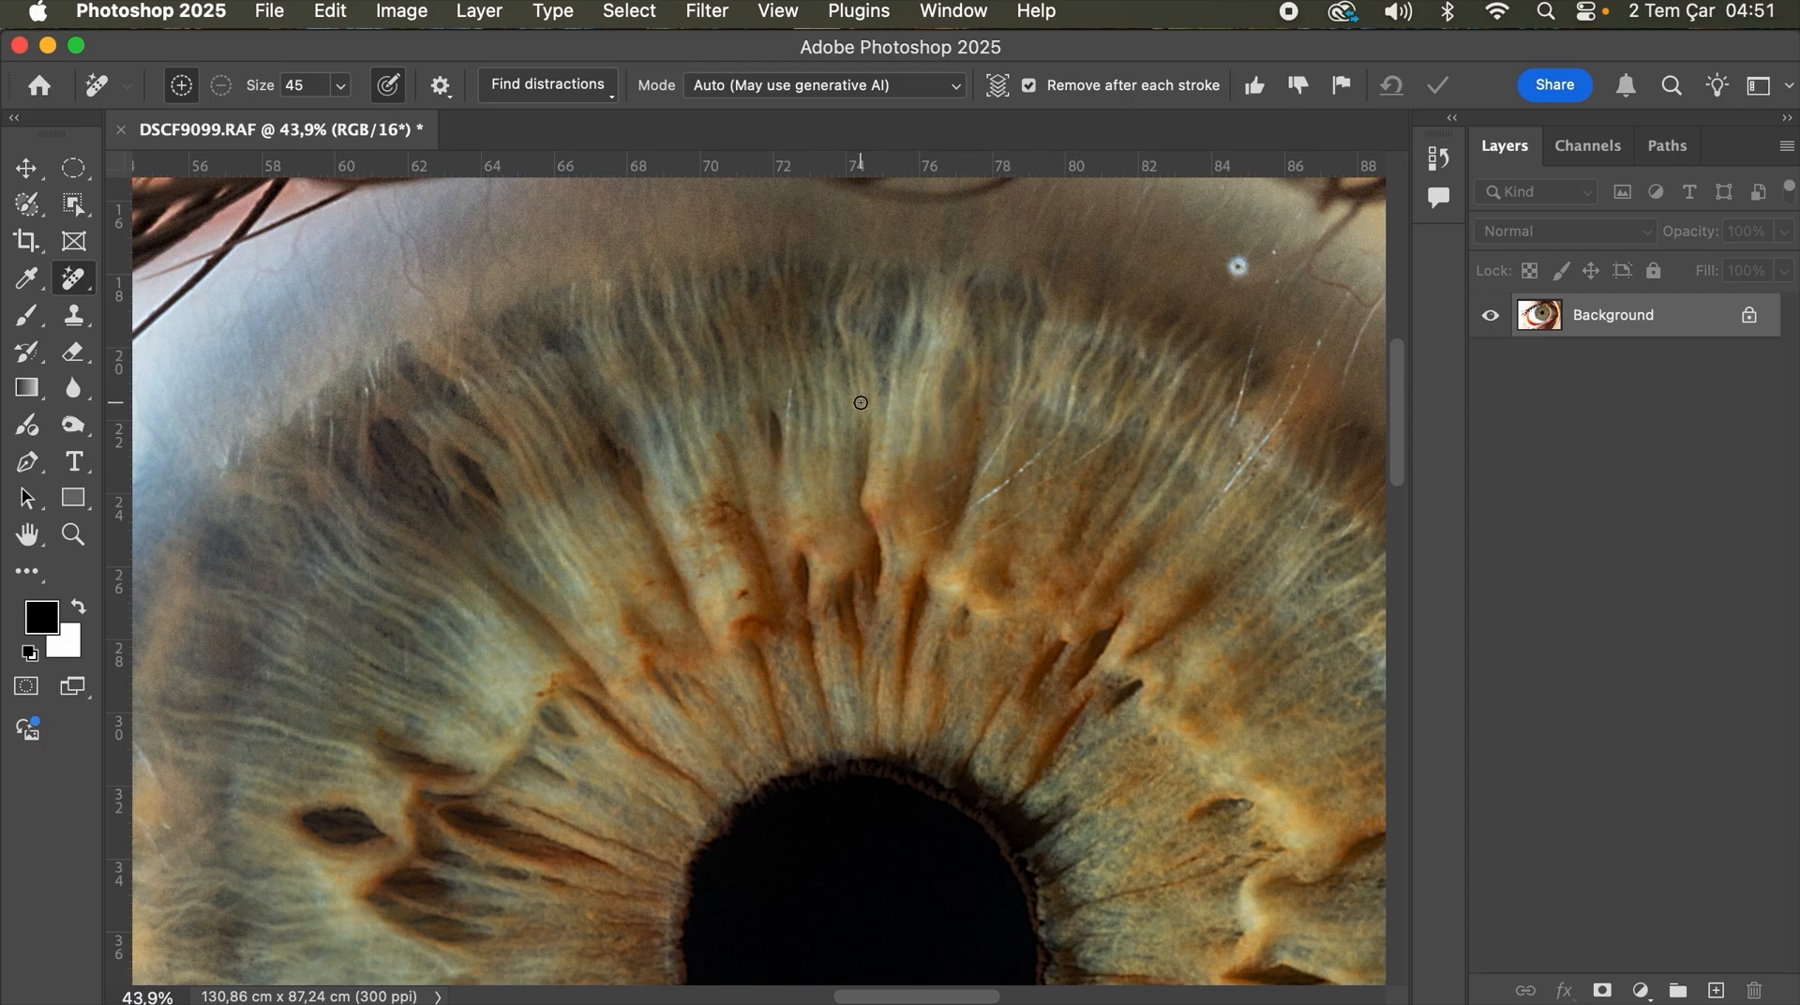
{"action": "left_click_drag", "start_coordinate": [924, 496], "coordinate": [971, 473]}
{"action": "left_click_drag", "start_coordinate": [924, 532], "coordinate": [1048, 394]}
{"action": "mouse_move", "coordinate": [984, 534]}
{"action": "left_mouse_down"}
{"action": "mouse_move", "coordinate": [1077, 458]}
{"action": "mouse_move", "coordinate": [1199, 521]}
{"action": "mouse_move", "coordinate": [1272, 399]}
{"action": "left_mouse_up"}
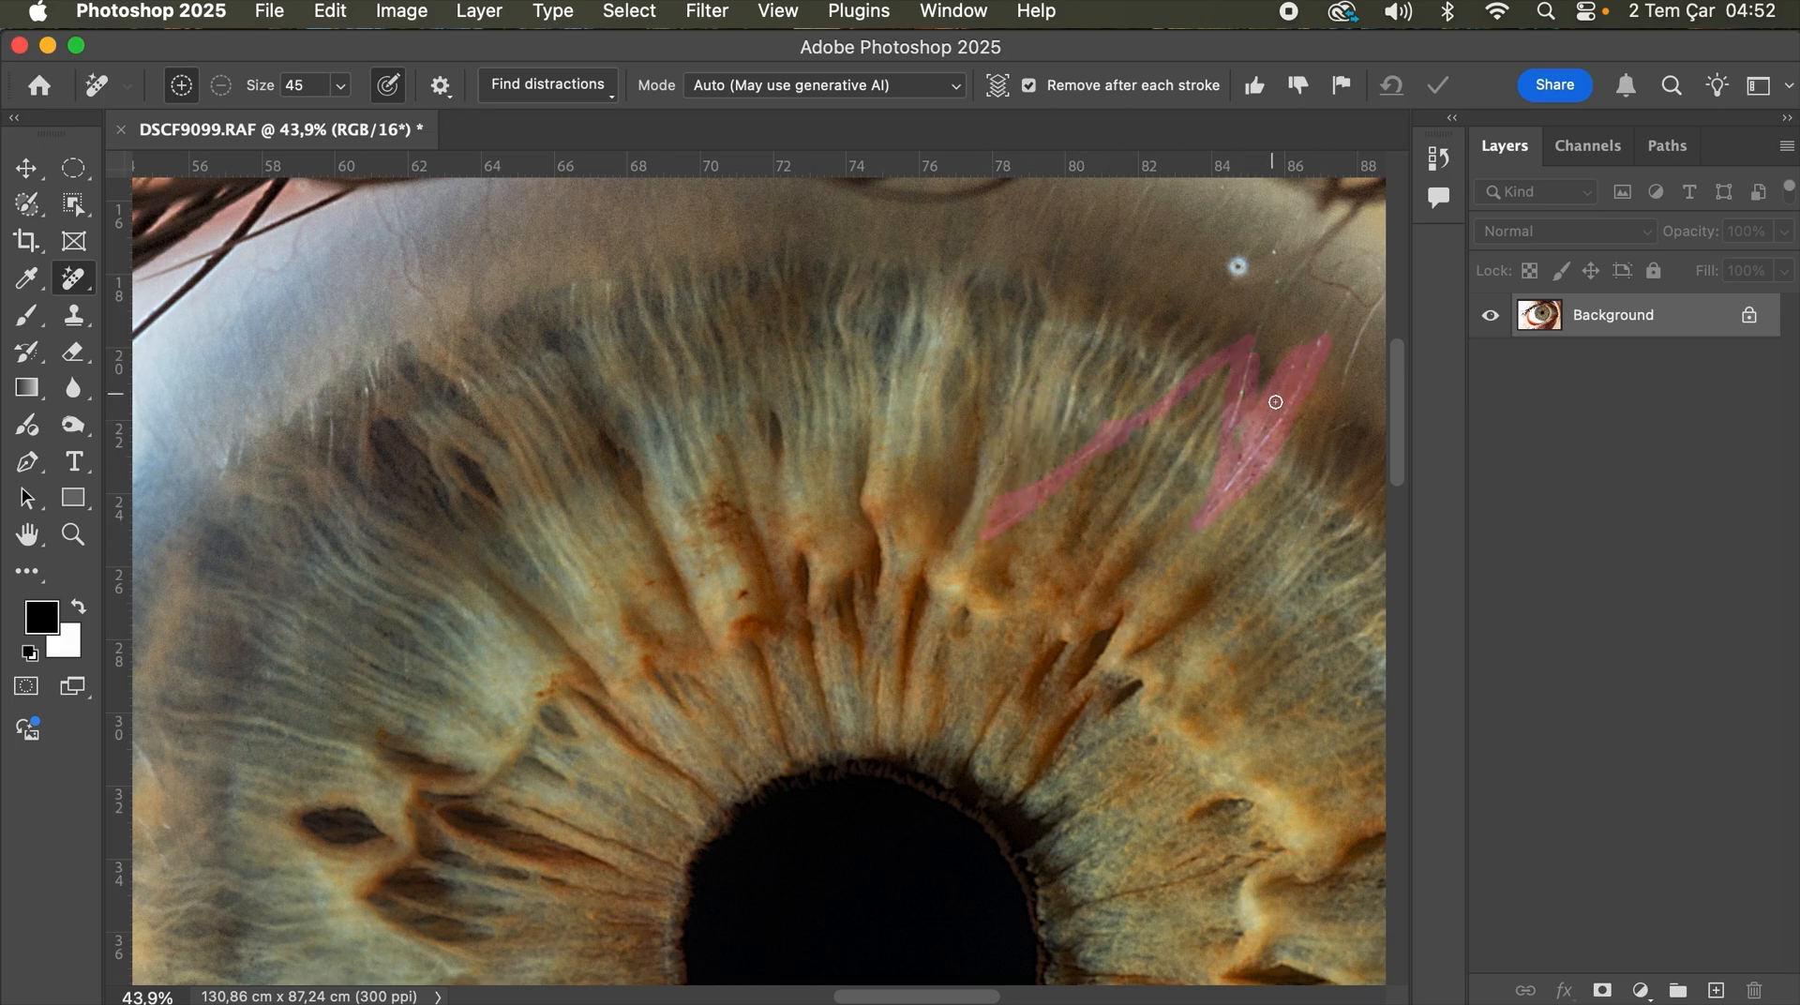
Step: Remove the small bright streaks and specks along the iris's upper-right and right outer area with the Remove tool
{"action": "mouse_move", "coordinate": [1179, 514]}
{"action": "left_mouse_down"}
{"action": "mouse_move", "coordinate": [856, 361]}
{"action": "mouse_move", "coordinate": [824, 406]}
{"action": "mouse_move", "coordinate": [843, 453]}
{"action": "left_mouse_up"}
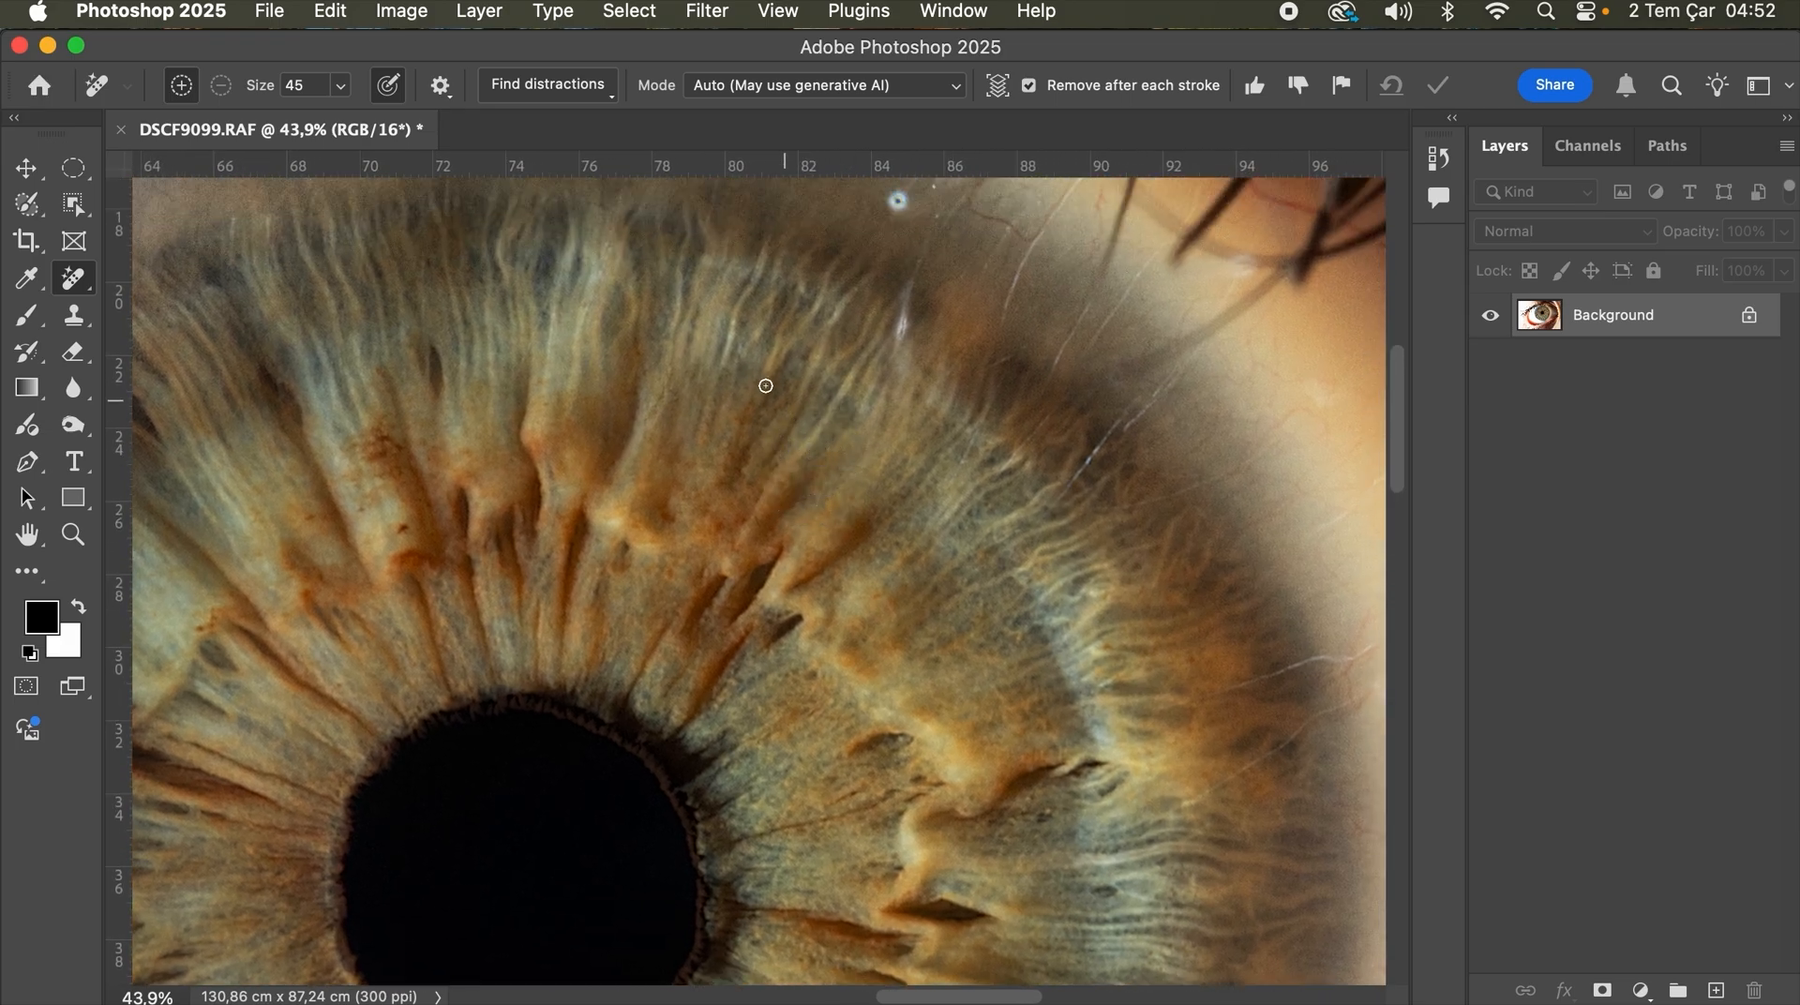
{"action": "left_click_drag", "start_coordinate": [726, 362], "coordinate": [750, 267]}
{"action": "left_click_drag", "start_coordinate": [1075, 687], "coordinate": [1125, 673]}
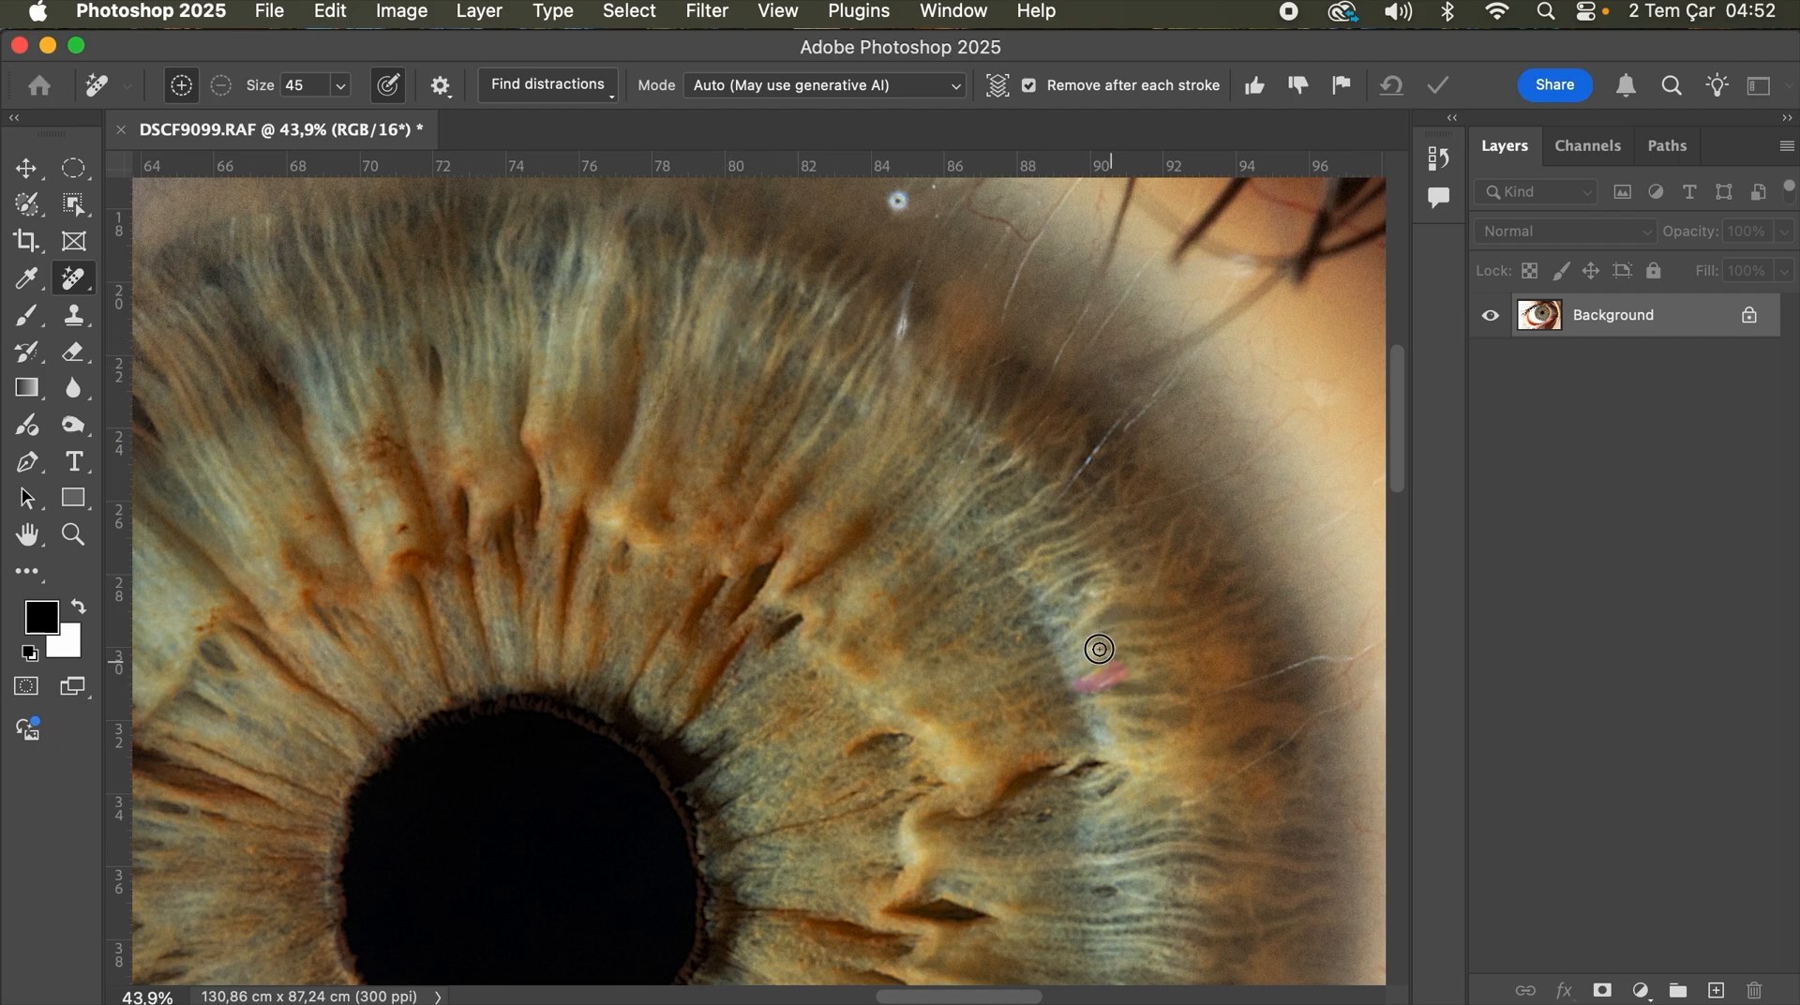
{"action": "left_click_drag", "start_coordinate": [1085, 599], "coordinate": [1112, 589]}
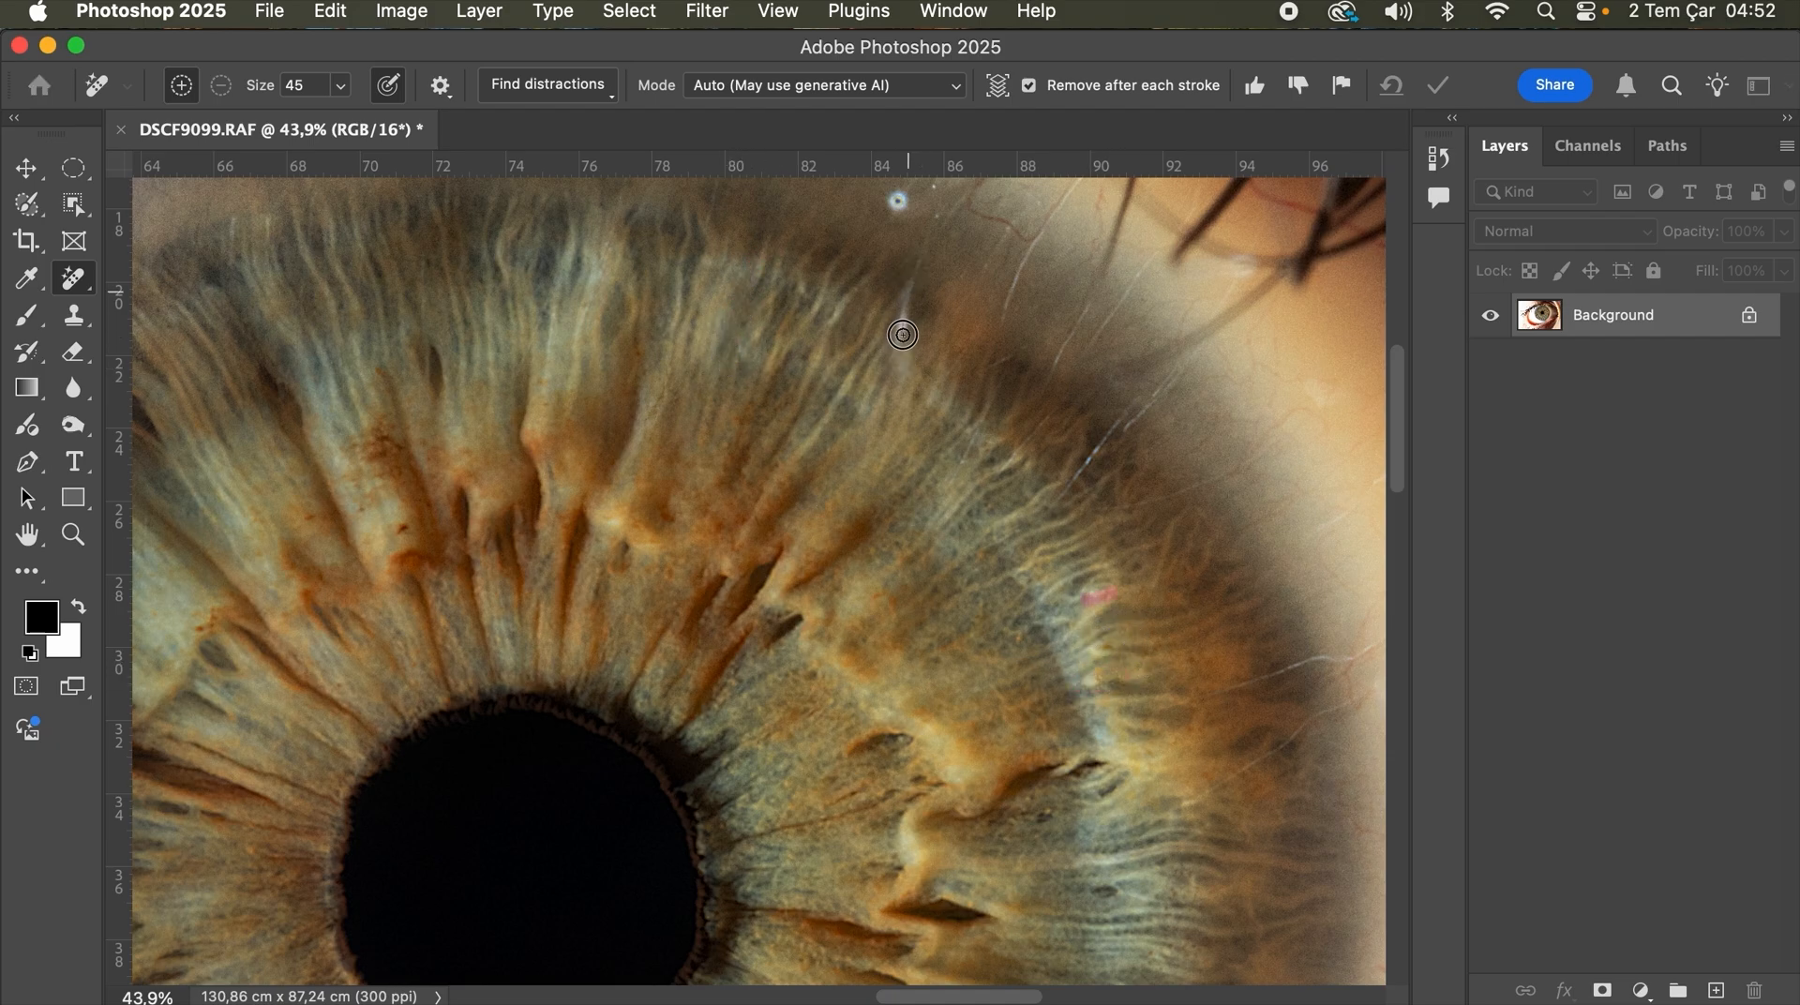
{"action": "mouse_move", "coordinate": [892, 332]}
{"action": "left_mouse_down"}
{"action": "mouse_move", "coordinate": [906, 298]}
{"action": "mouse_move", "coordinate": [897, 328]}
{"action": "left_mouse_up"}
{"action": "left_click", "coordinate": [917, 366]}
Step: Check the pupil's roundness by overlaying a round brush outline of size 1514 on it without painting
{"action": "key", "text": "z"}
{"action": "left_click_drag", "start_coordinate": [690, 522], "coordinate": [874, 481]}
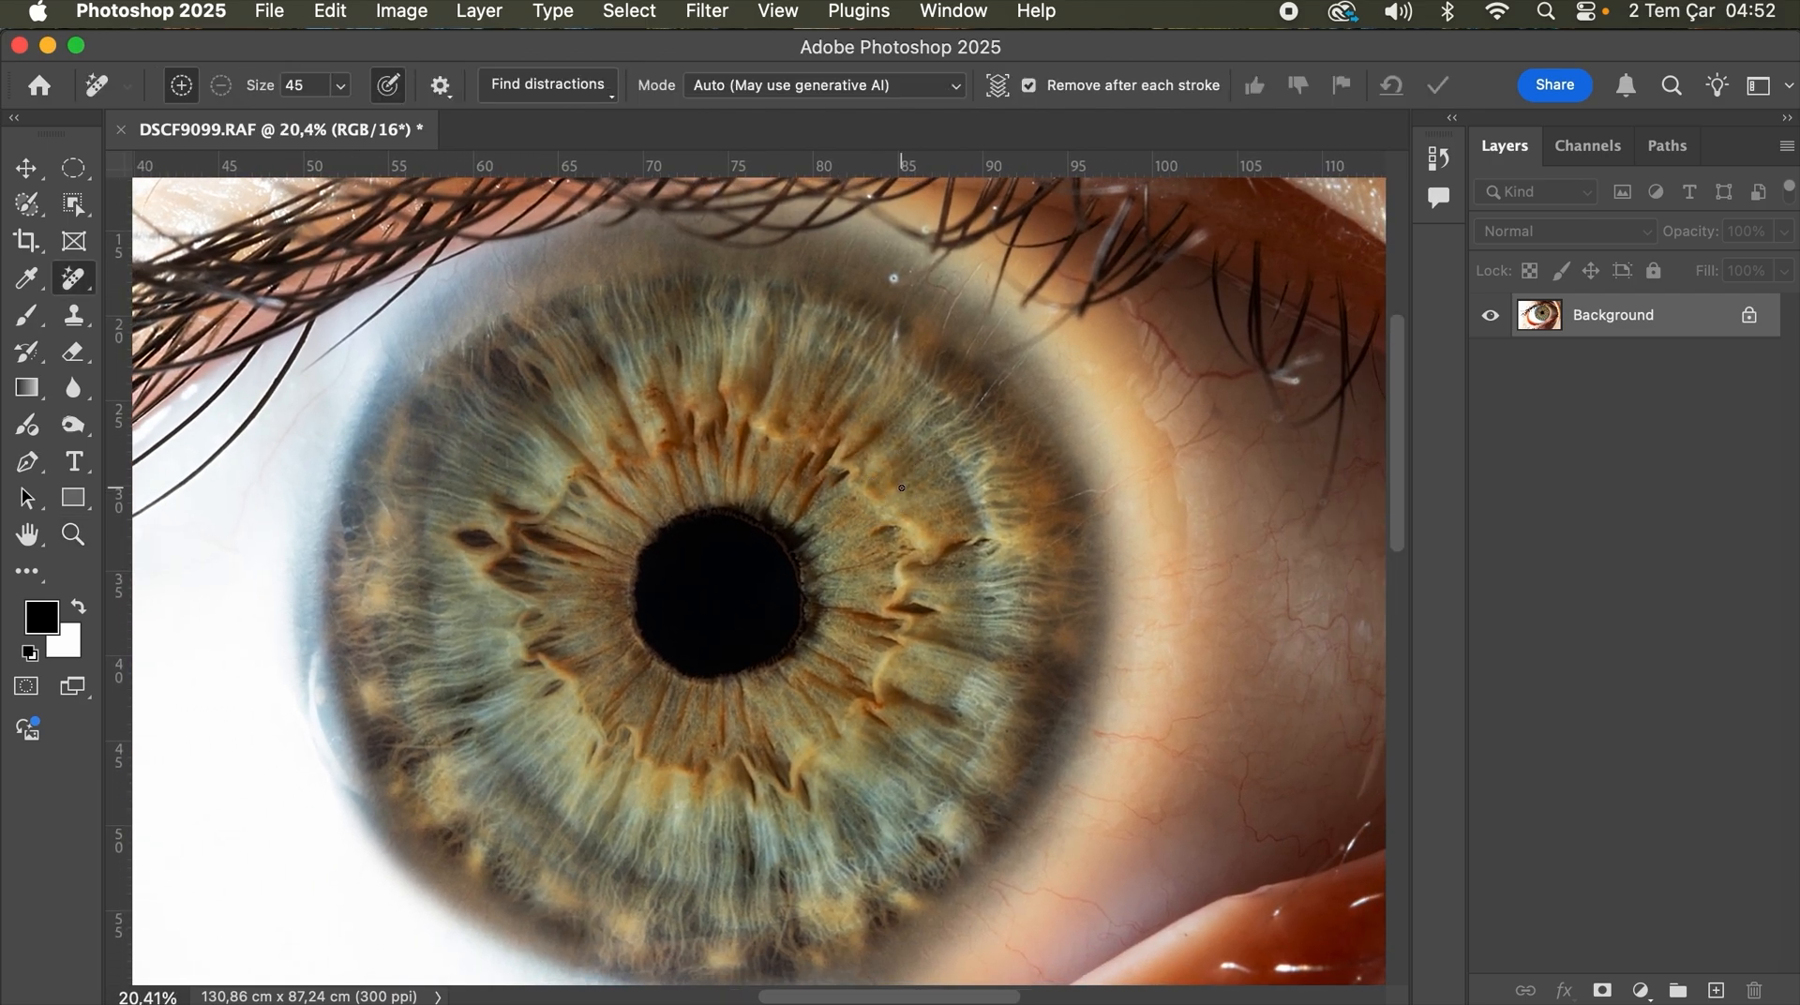
{"action": "left_click_drag", "start_coordinate": [746, 586], "coordinate": [597, 525]}
{"action": "key", "text": "z"}
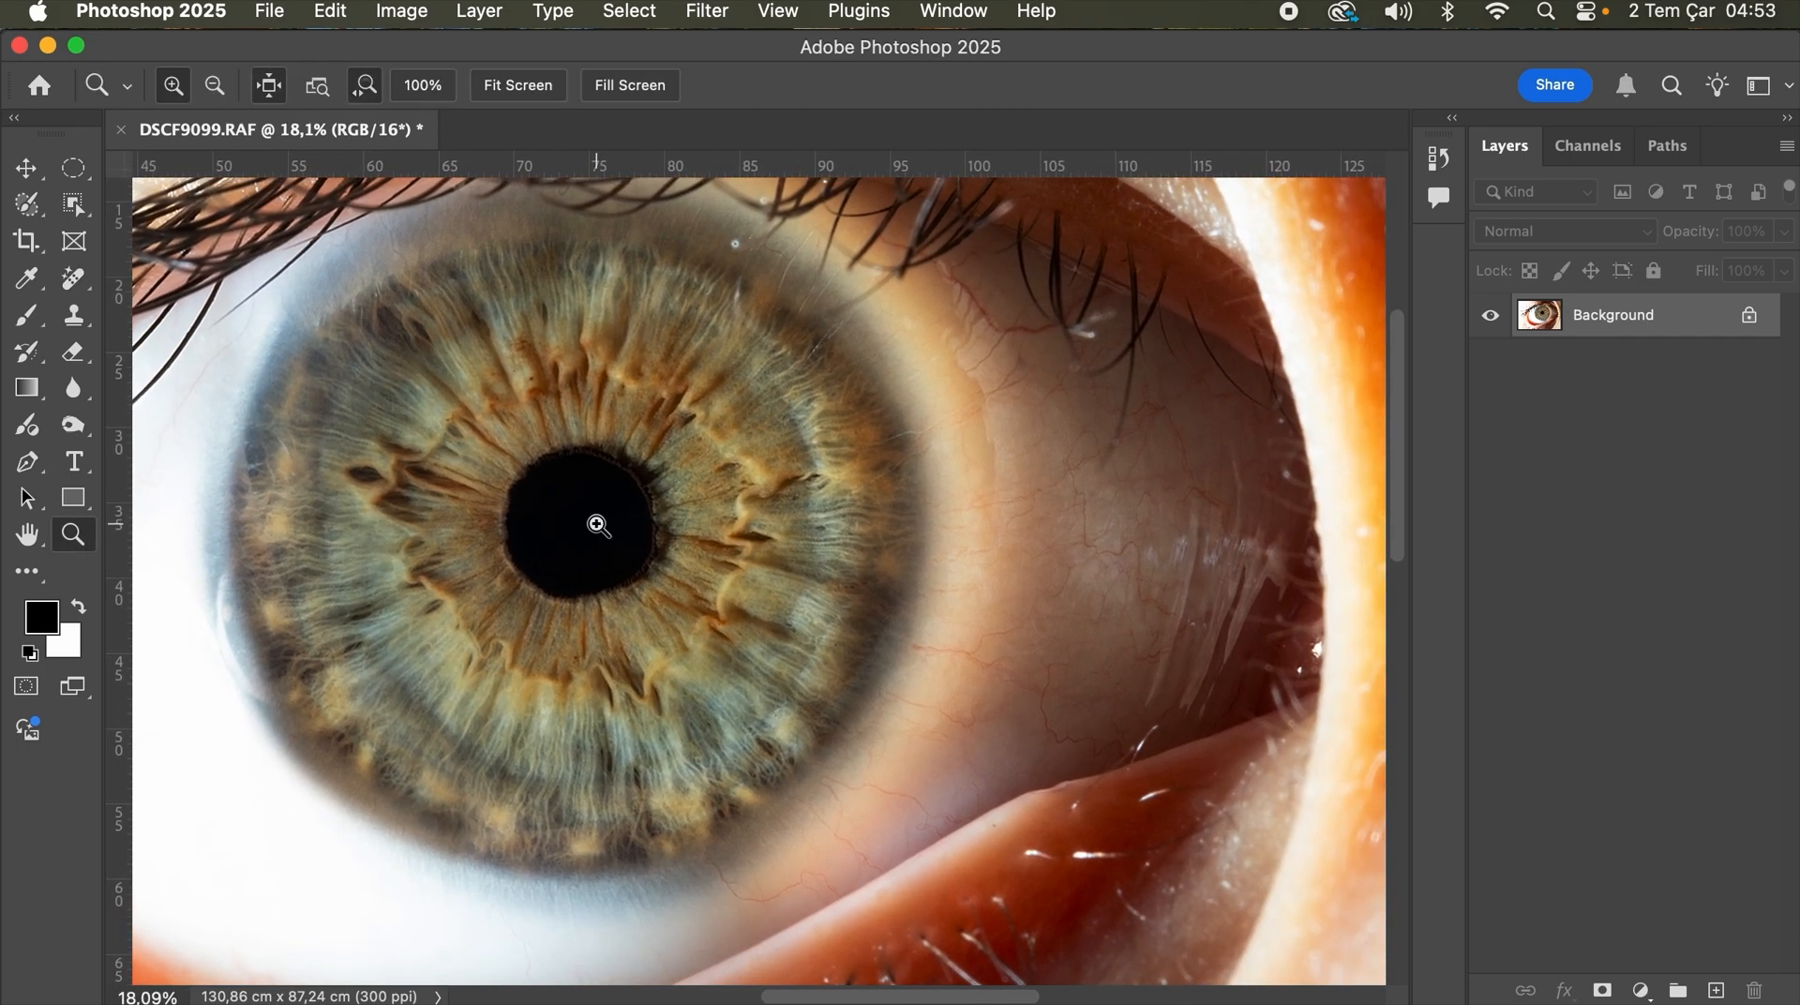
{"action": "key", "text": "b"}
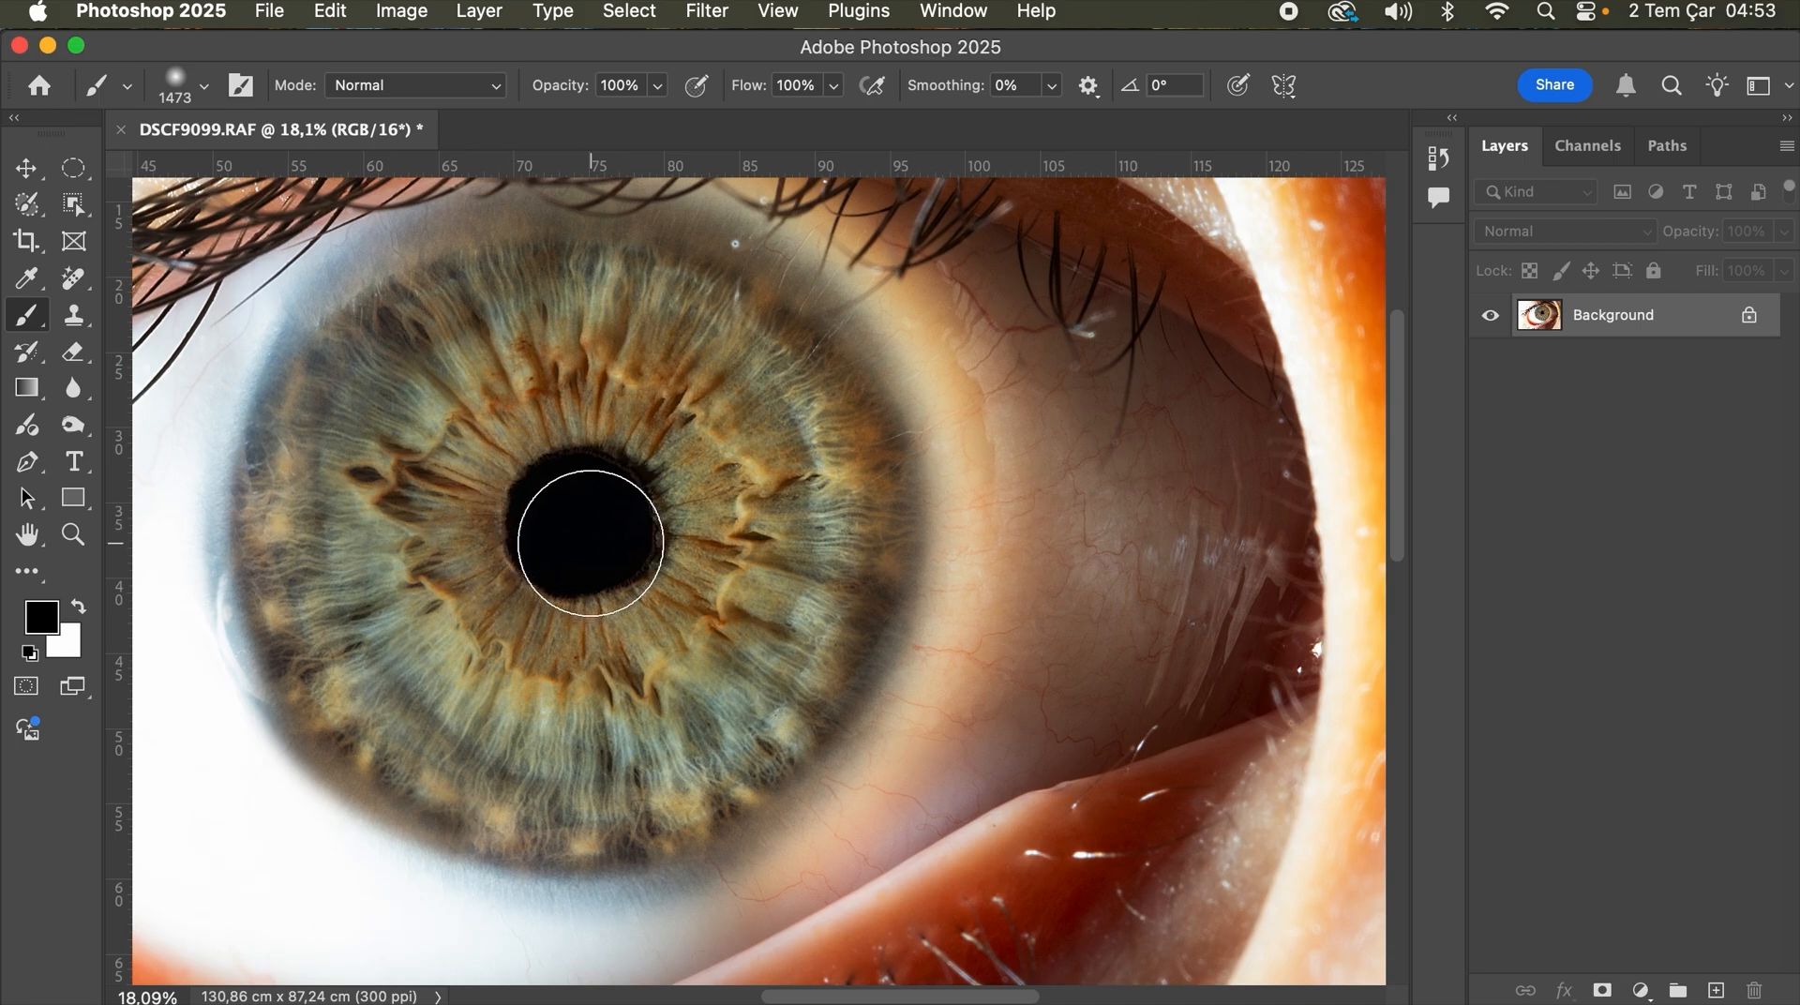
{"action": "mouse_move", "coordinate": [591, 542]}
{"action": "left_mouse_down"}
{"action": "mouse_move", "coordinate": [566, 515]}
{"action": "mouse_move", "coordinate": [580, 525]}
{"action": "left_mouse_up"}
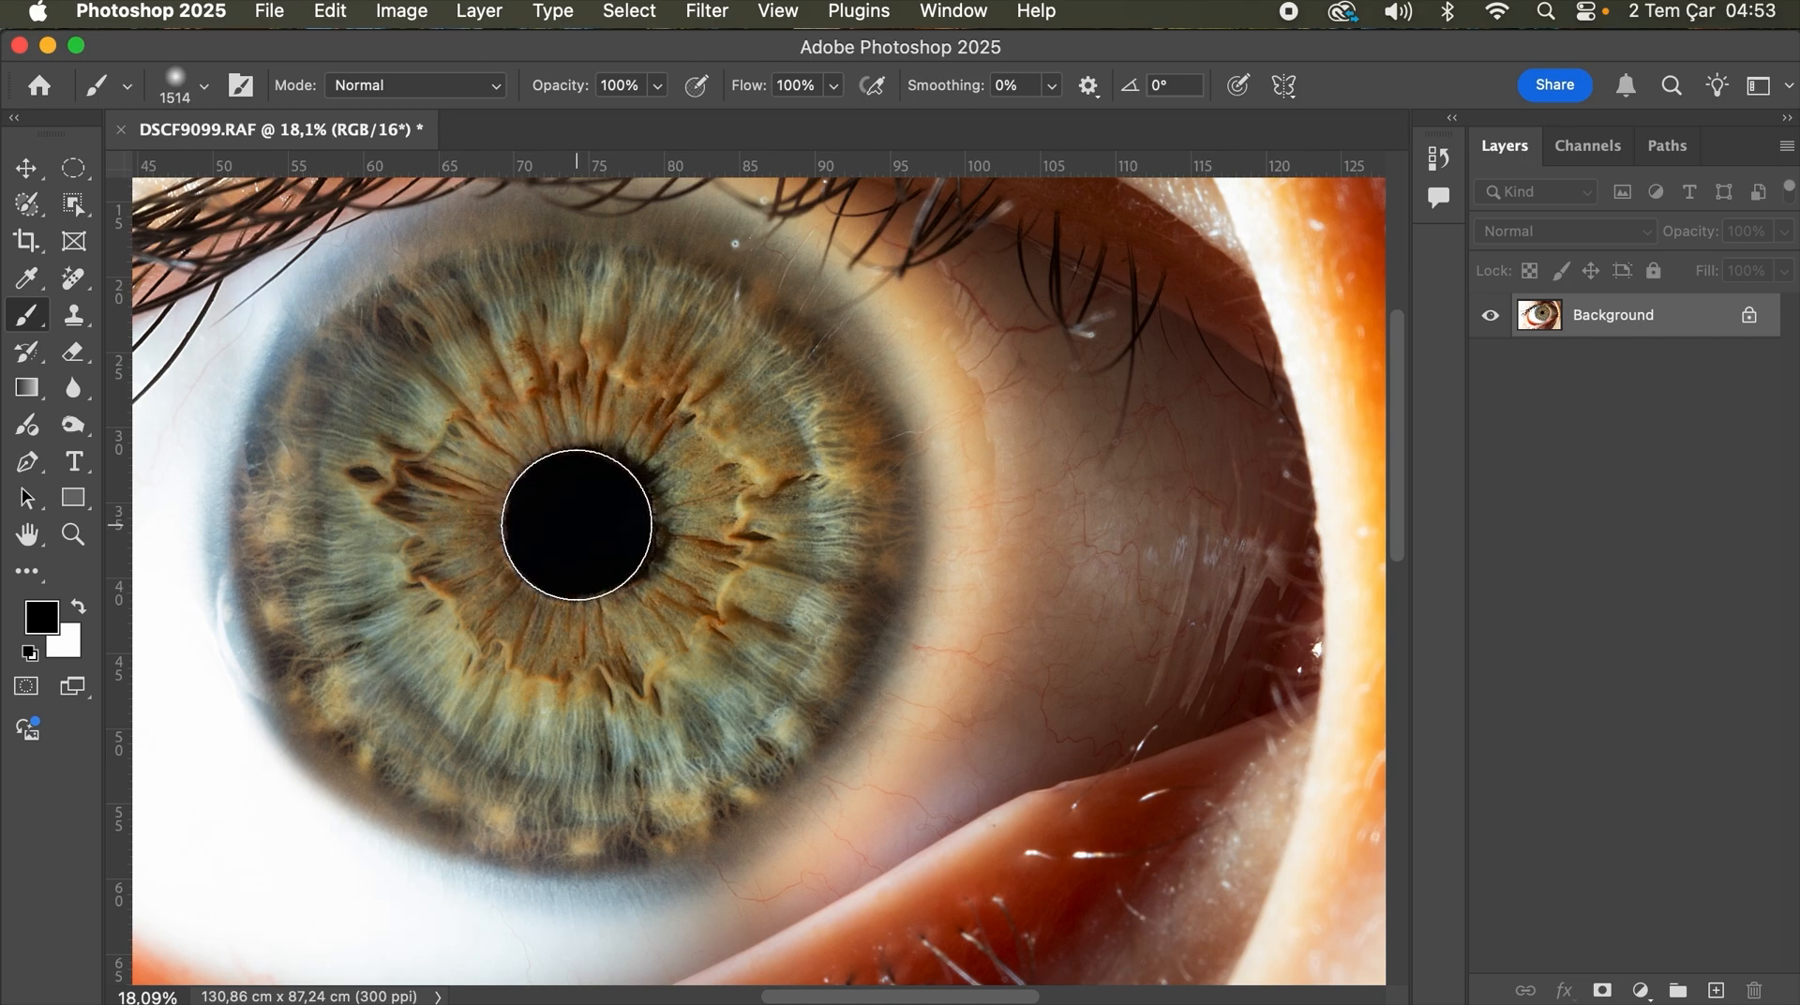
Step: Make a circular selection of the iris centred on the pupil, inside the blurred outer rim, and feather it by 50 pixels
{"action": "key", "text": "m"}
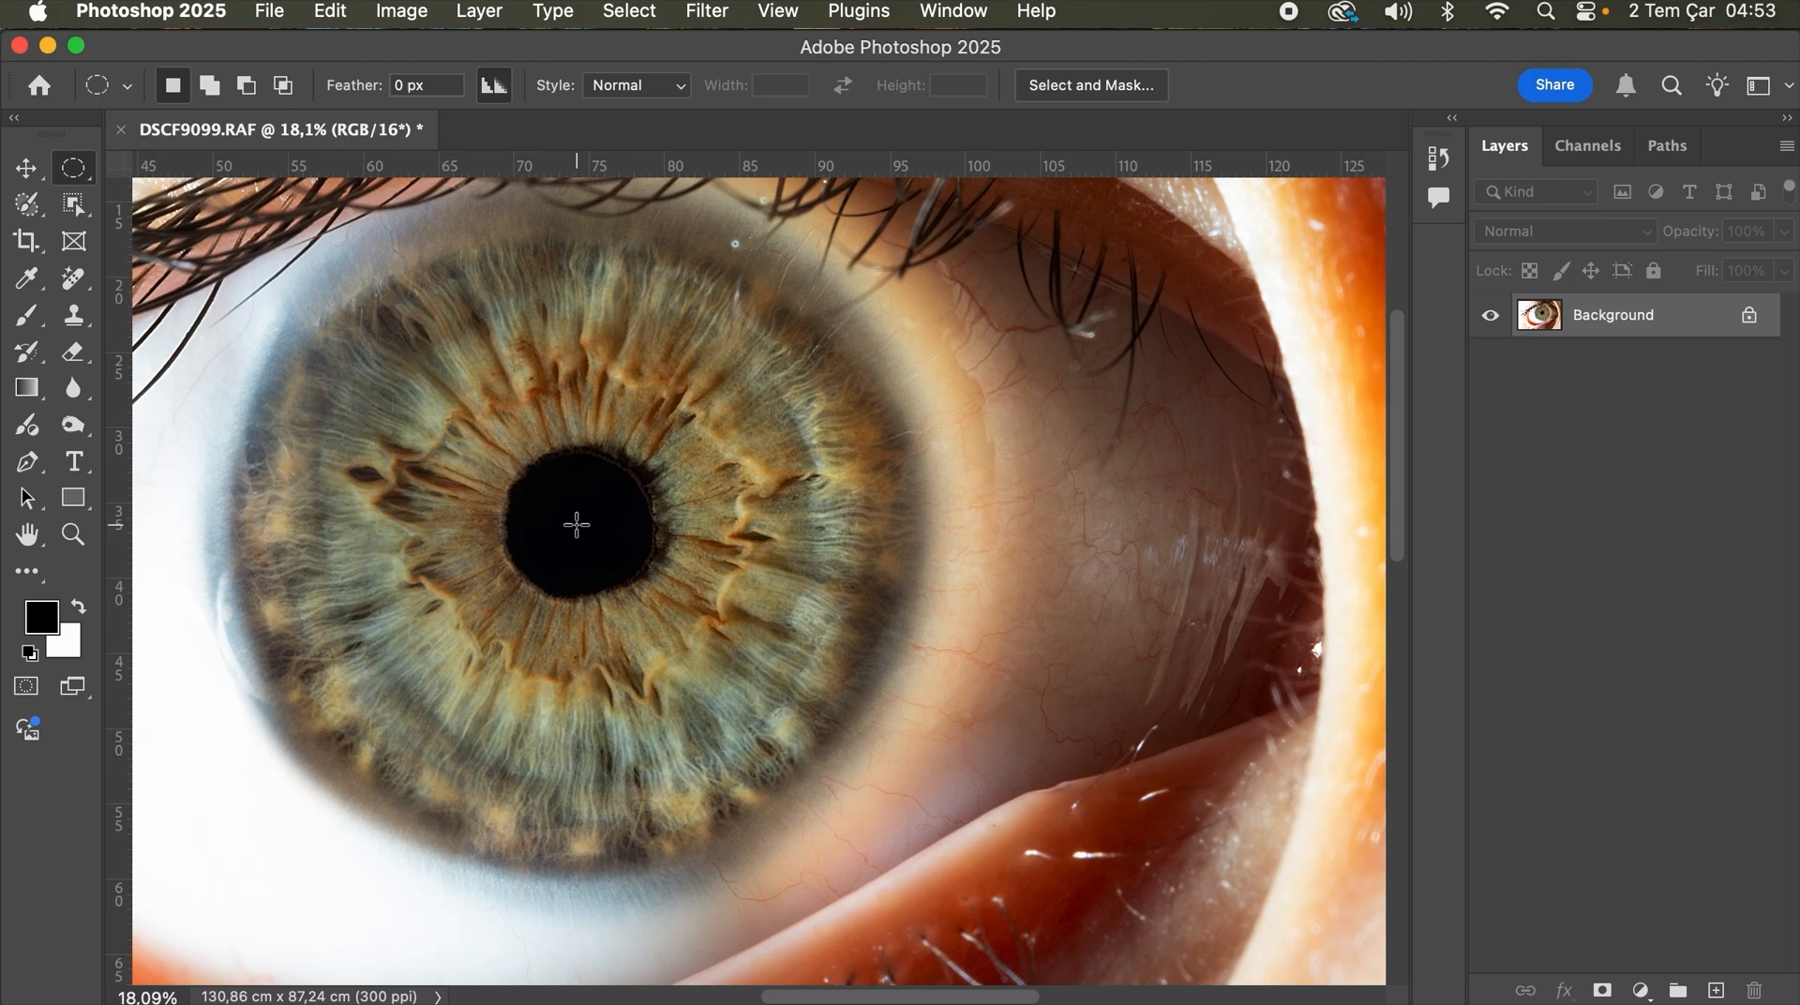
{"action": "left_click_drag", "start_coordinate": [577, 524], "coordinate": [846, 810]}
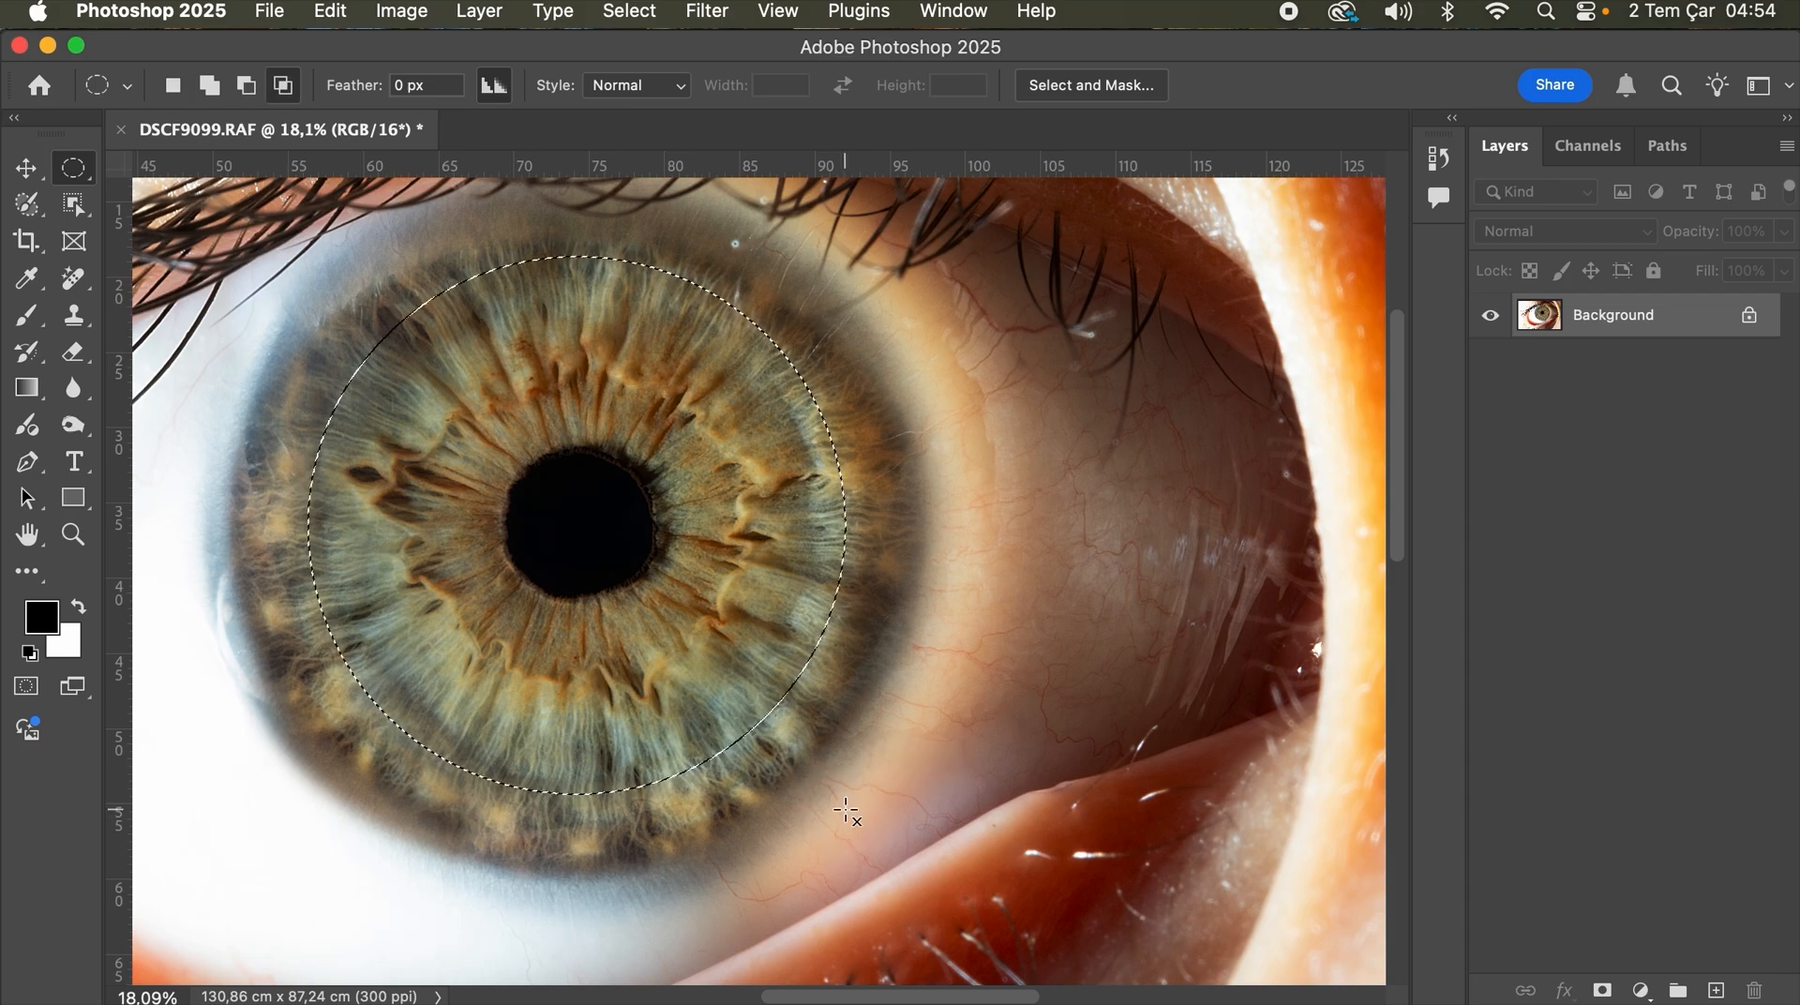
{"action": "right_click", "coordinate": [716, 634]}
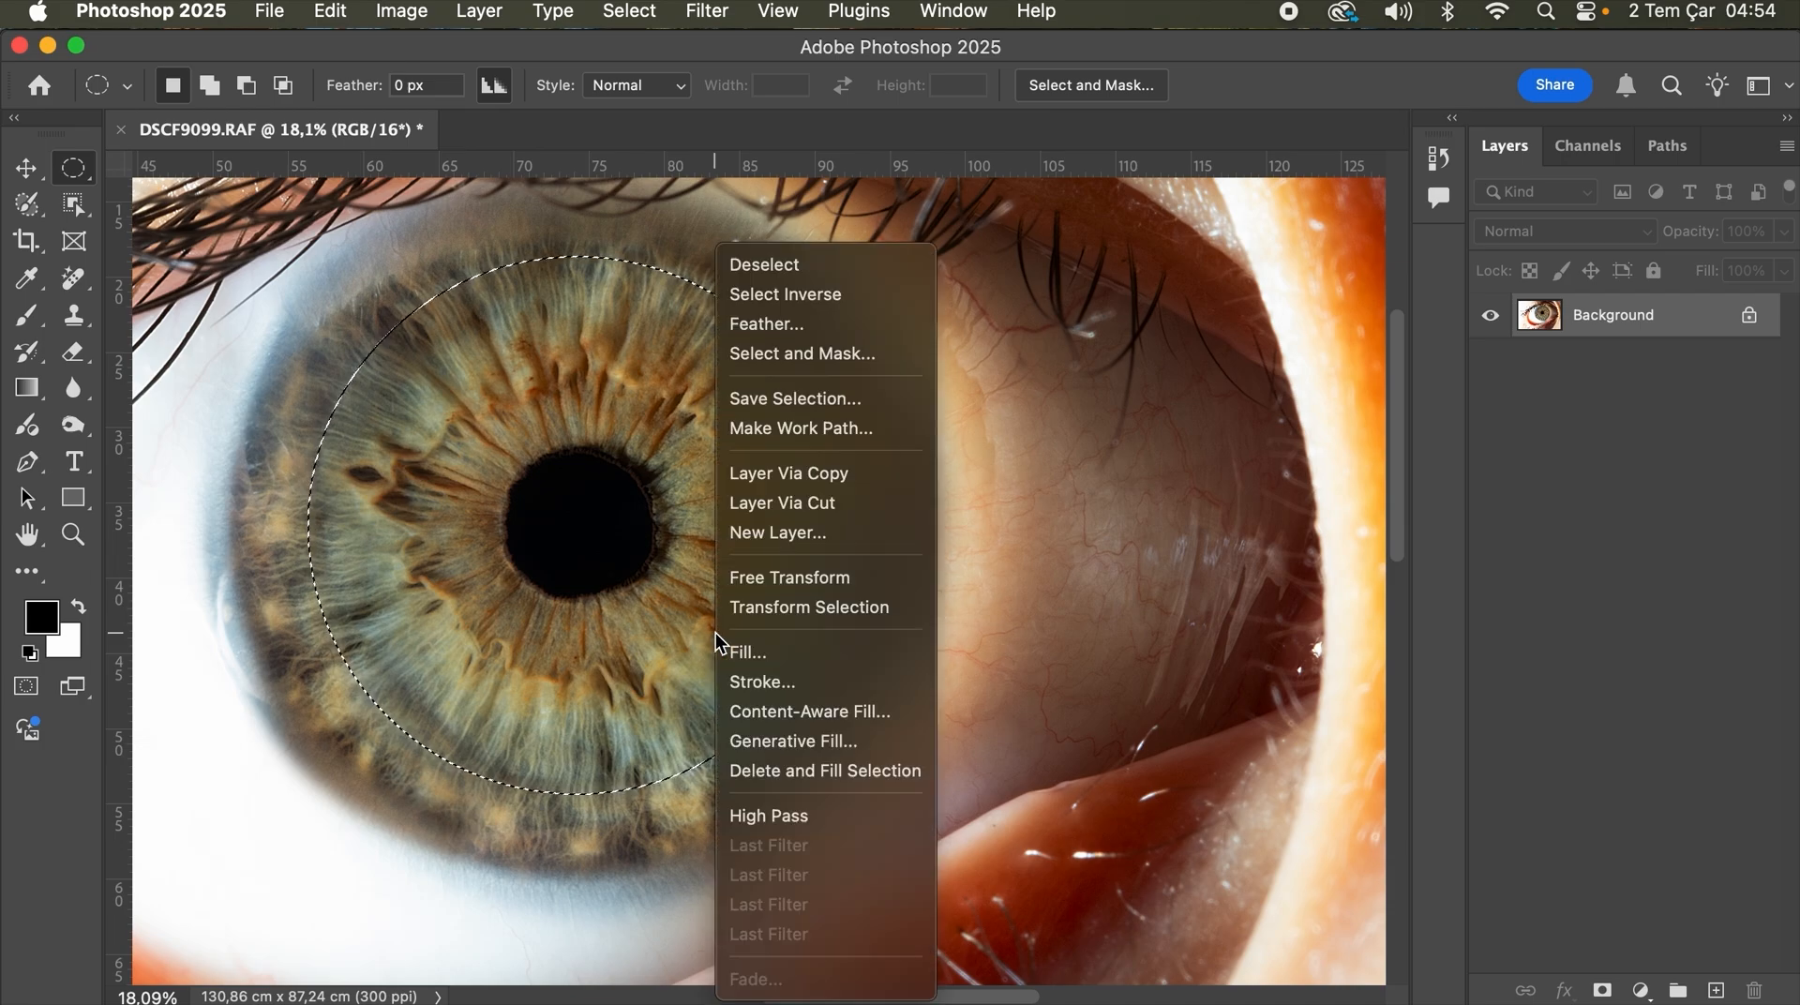
{"action": "left_click", "coordinate": [774, 329]}
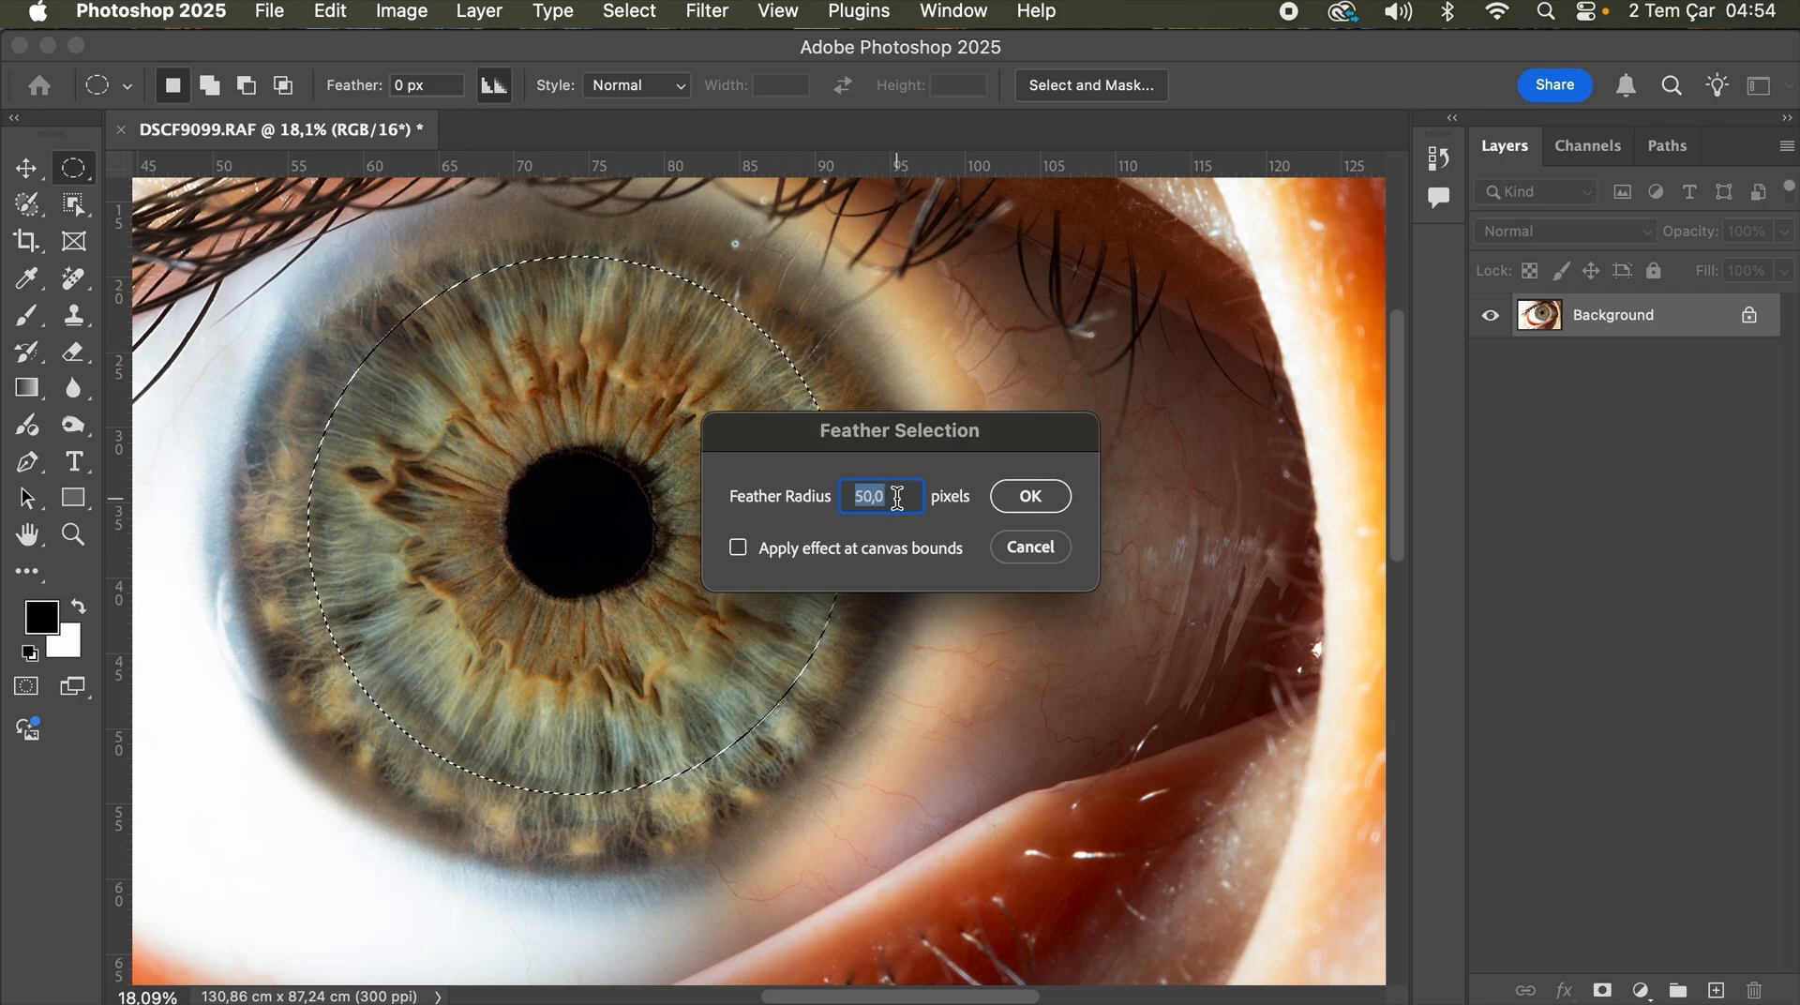
{"action": "left_click", "coordinate": [898, 500]}
{"action": "double_click", "coordinate": [896, 501]}
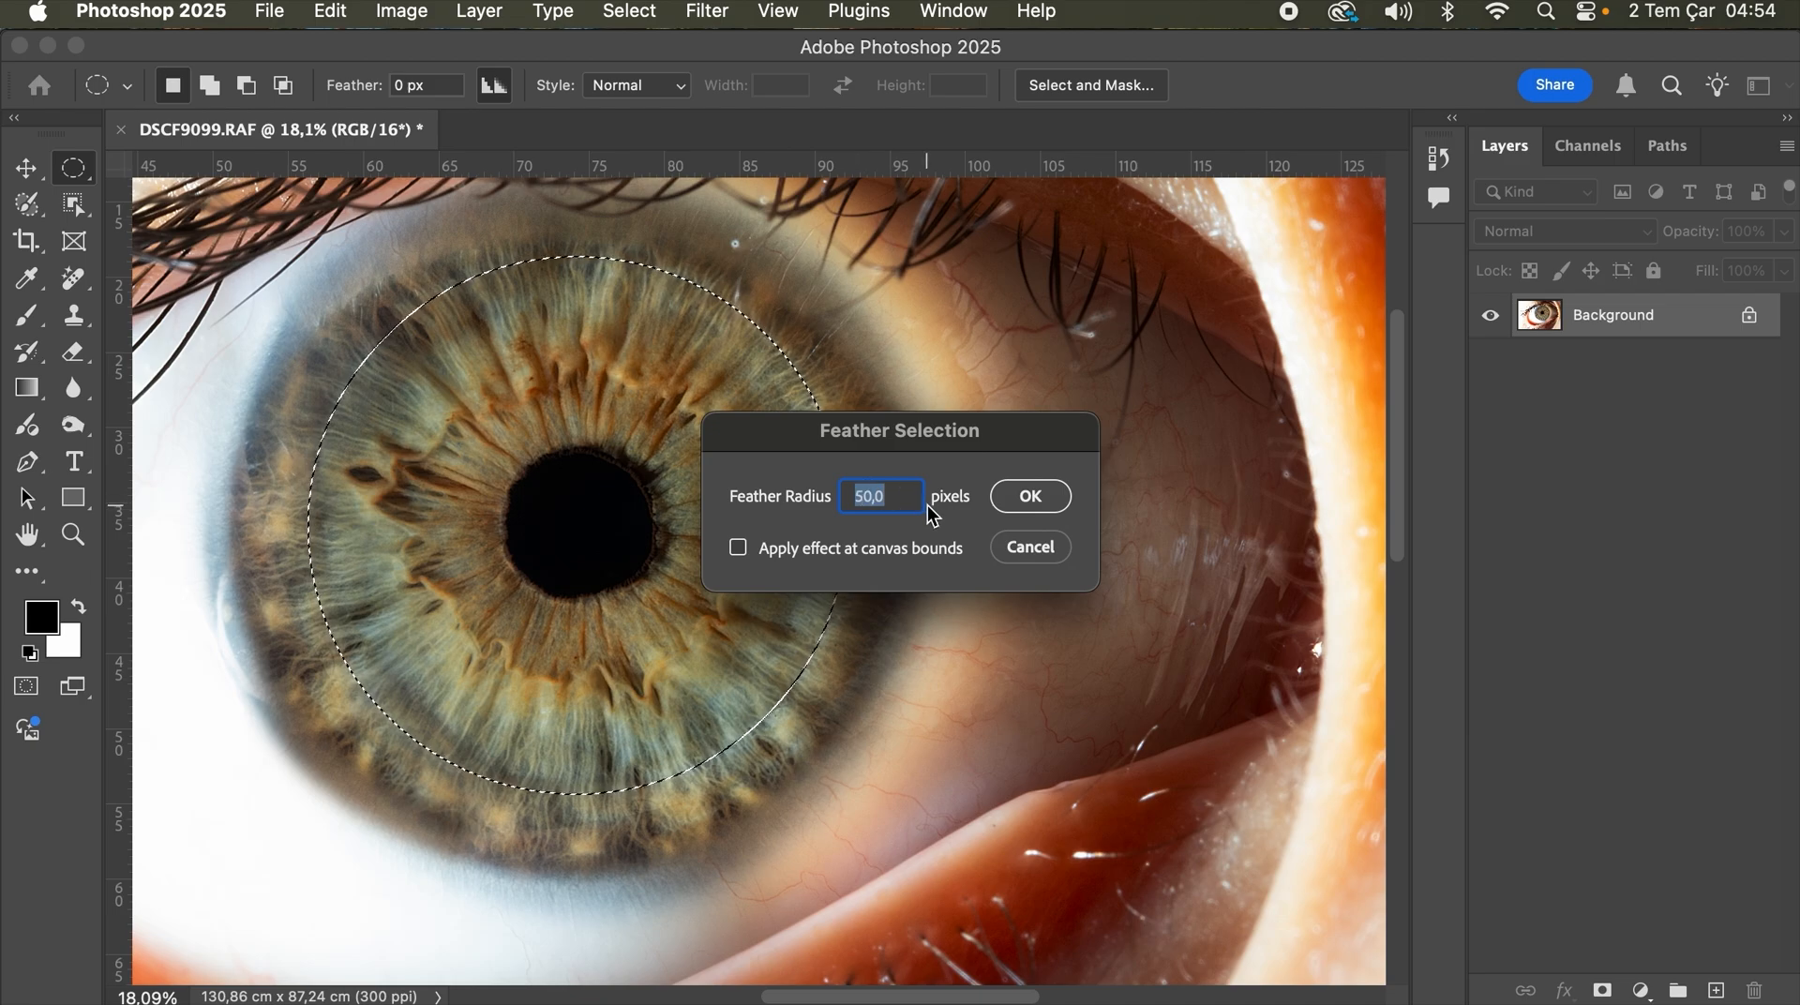
{"action": "type", "text": "50"}
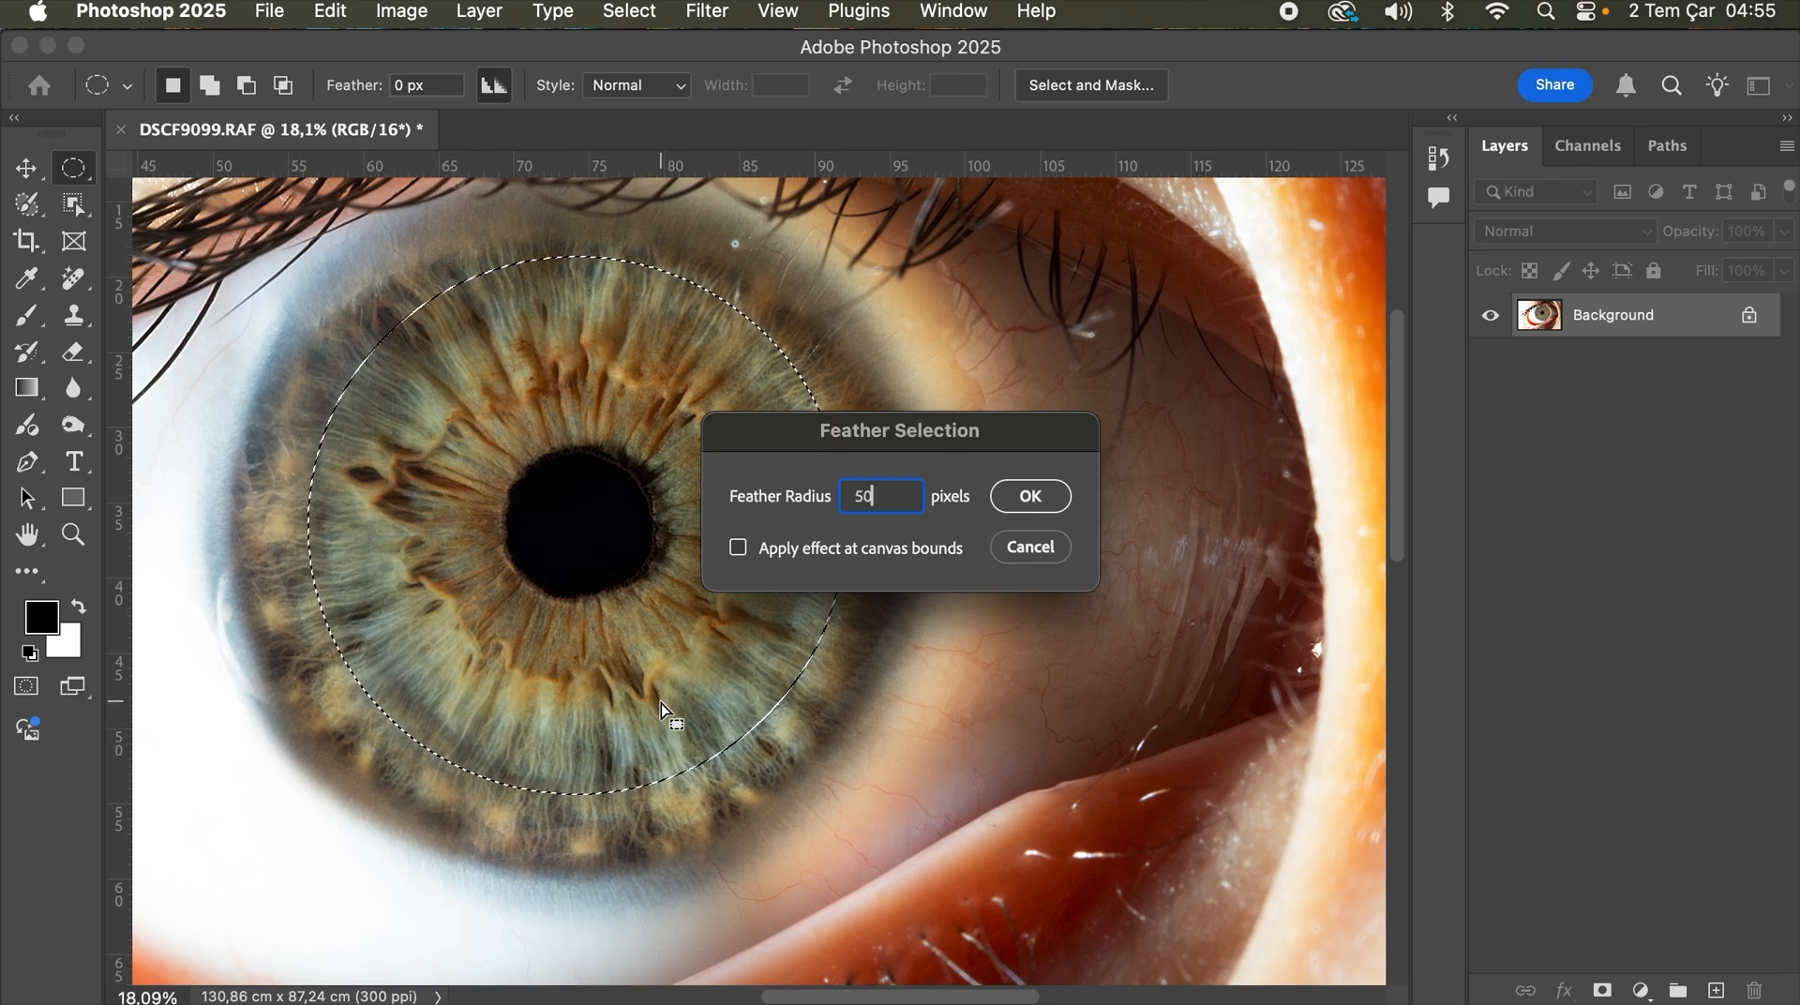
{"action": "left_click", "coordinate": [1031, 496]}
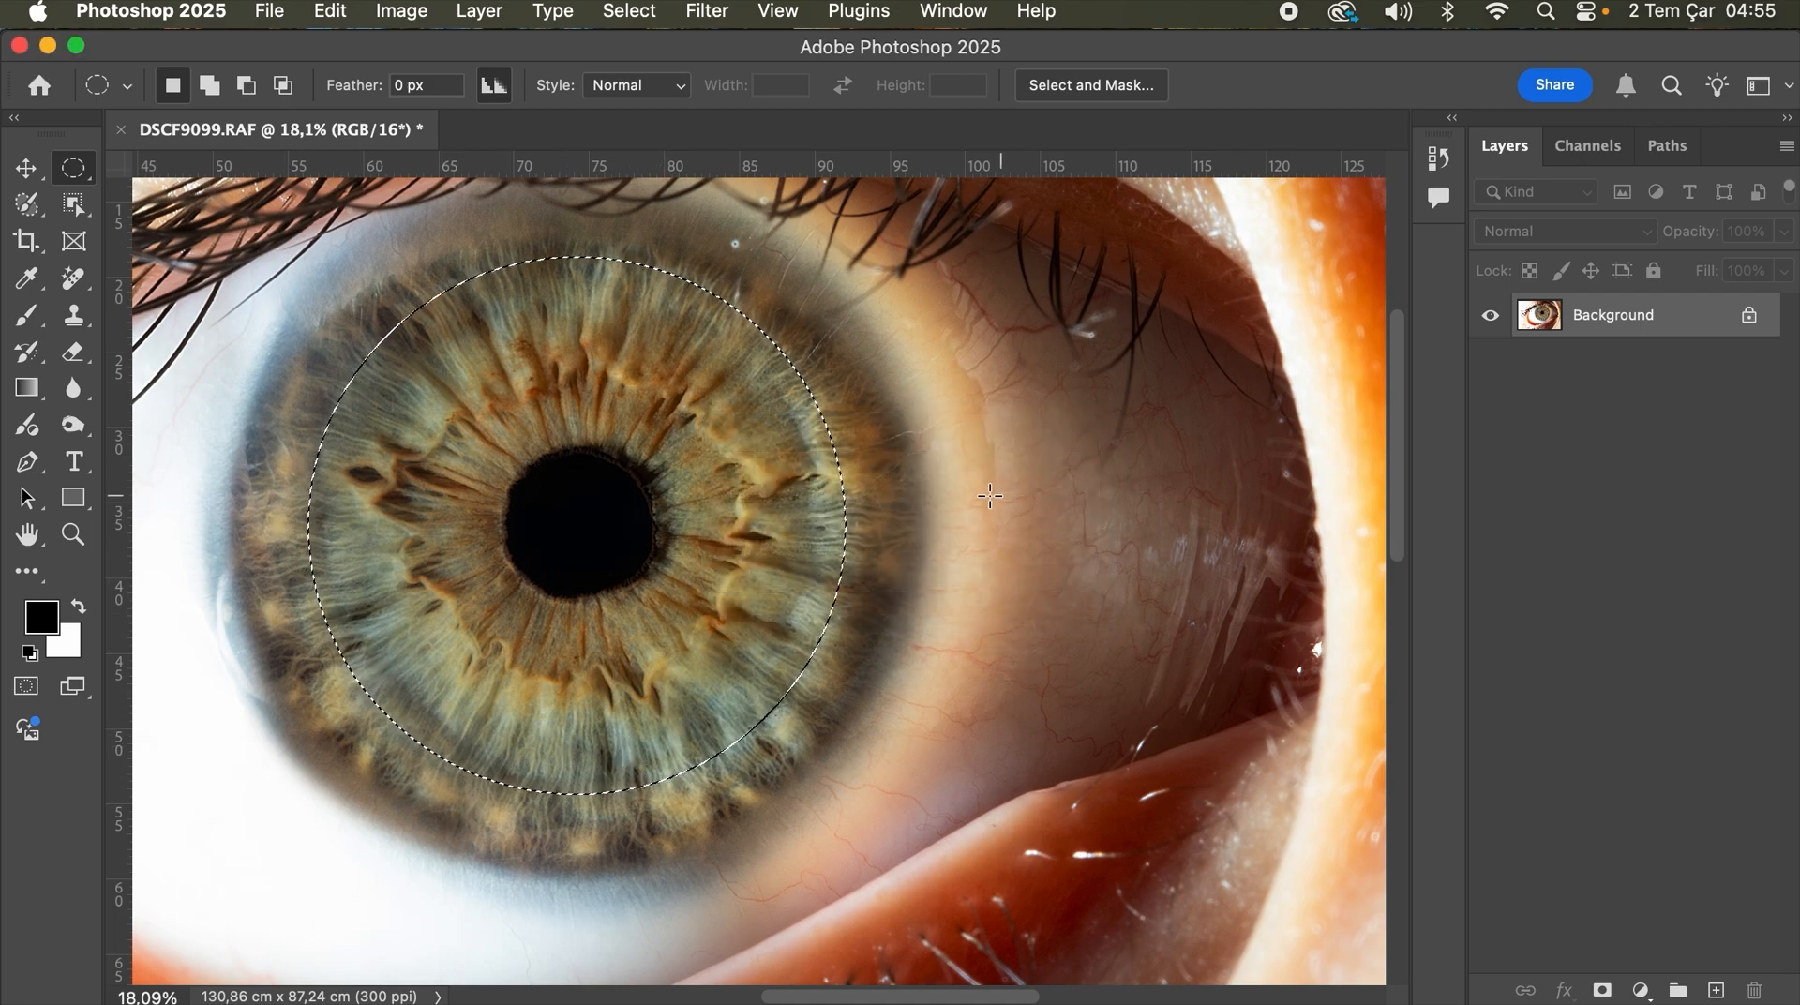
Step: Mask the photo with the feathered circular selection, and make the layer's image active instead of its mask
{"action": "left_click", "coordinate": [1602, 991]}
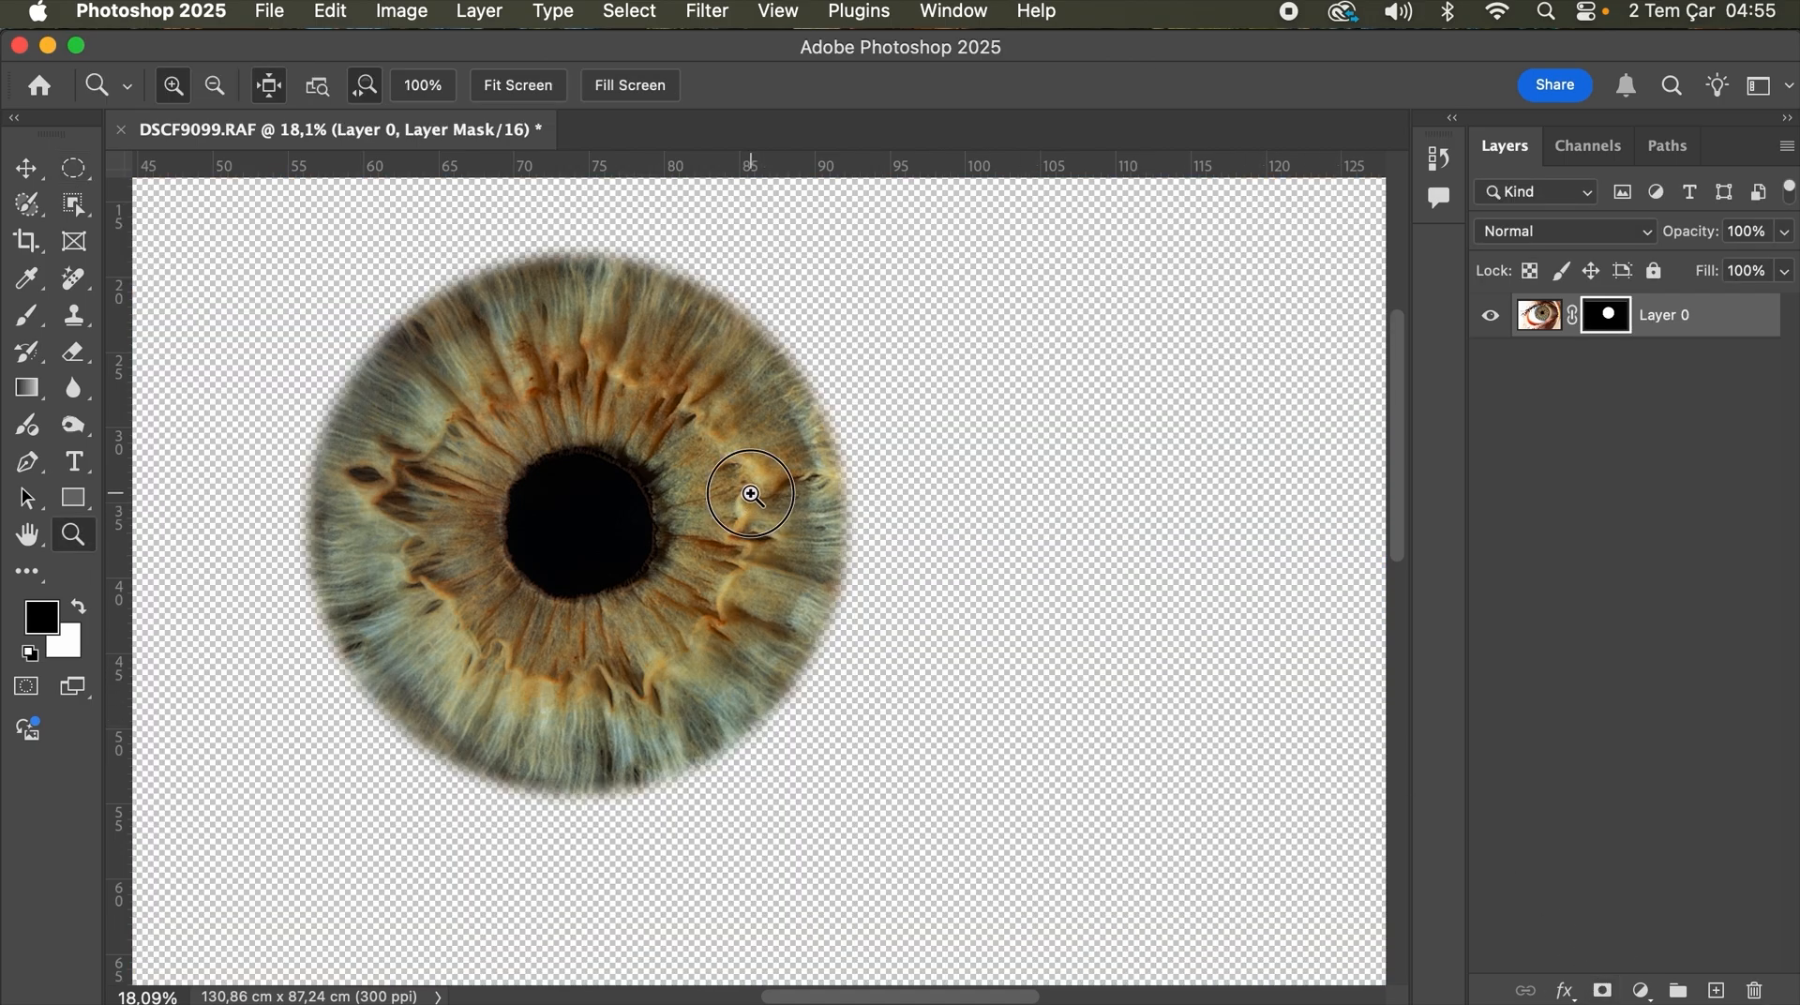
{"action": "left_click_drag", "start_coordinate": [745, 509], "coordinate": [786, 495]}
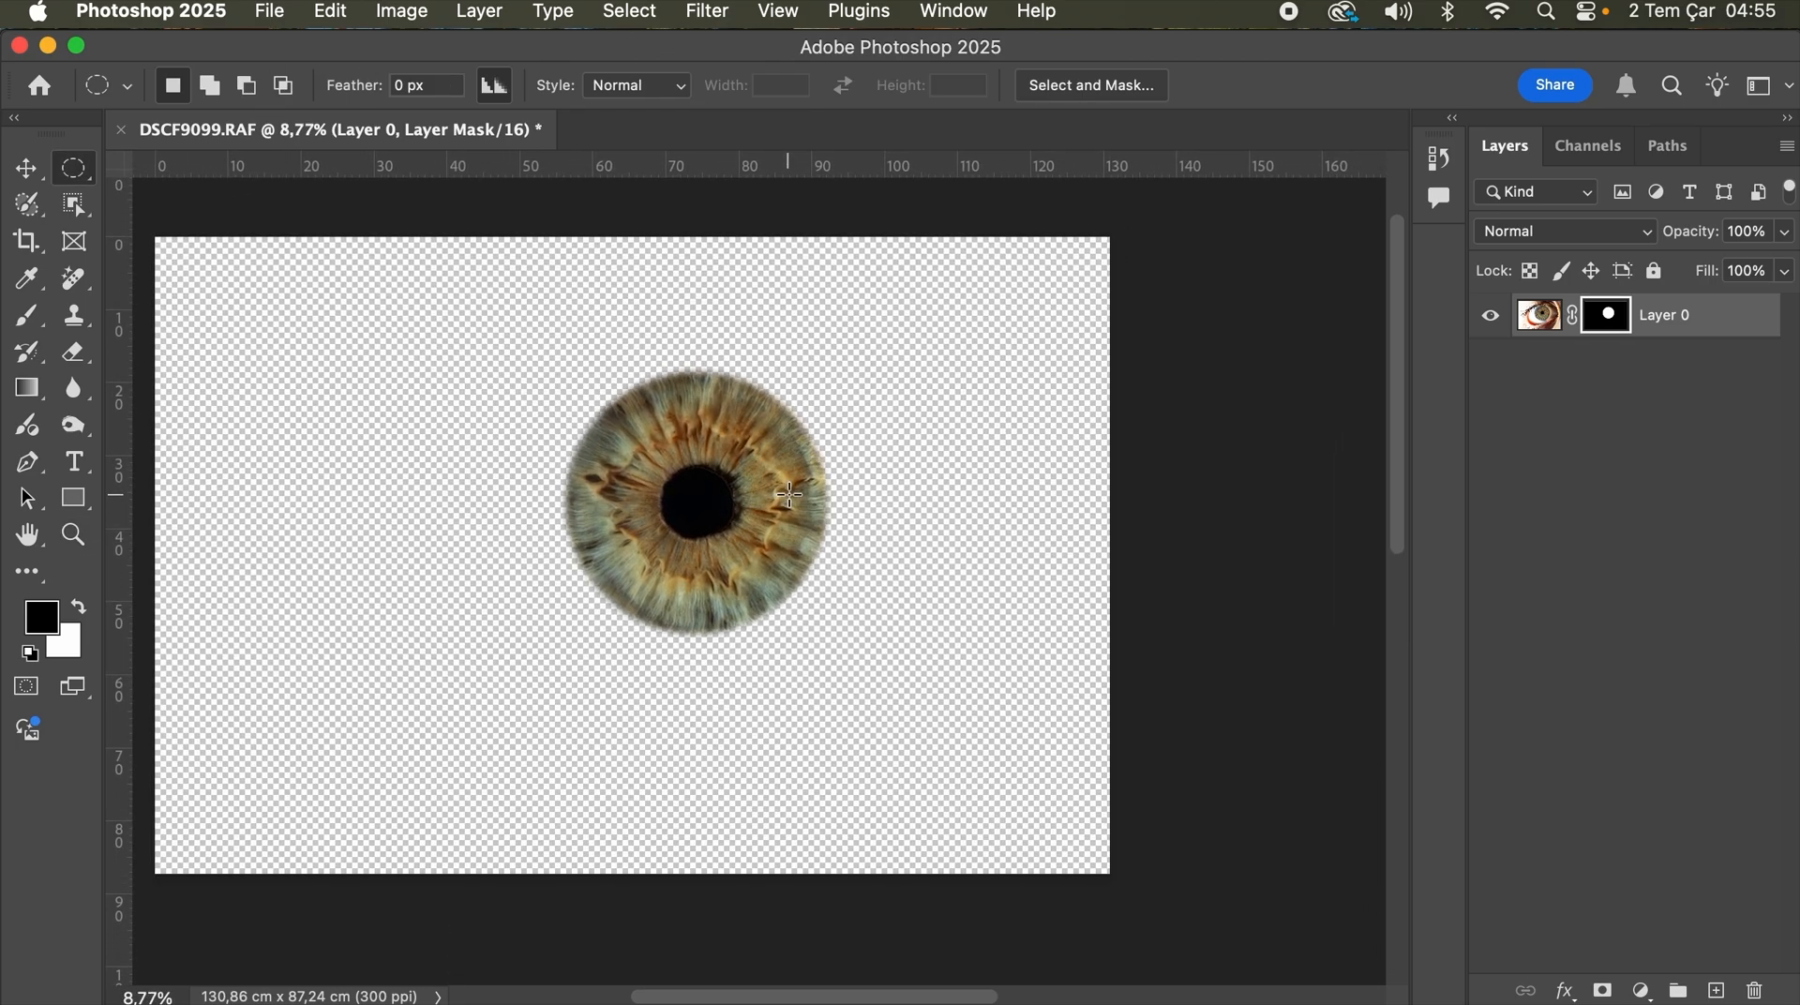
{"action": "left_click", "coordinate": [1545, 317]}
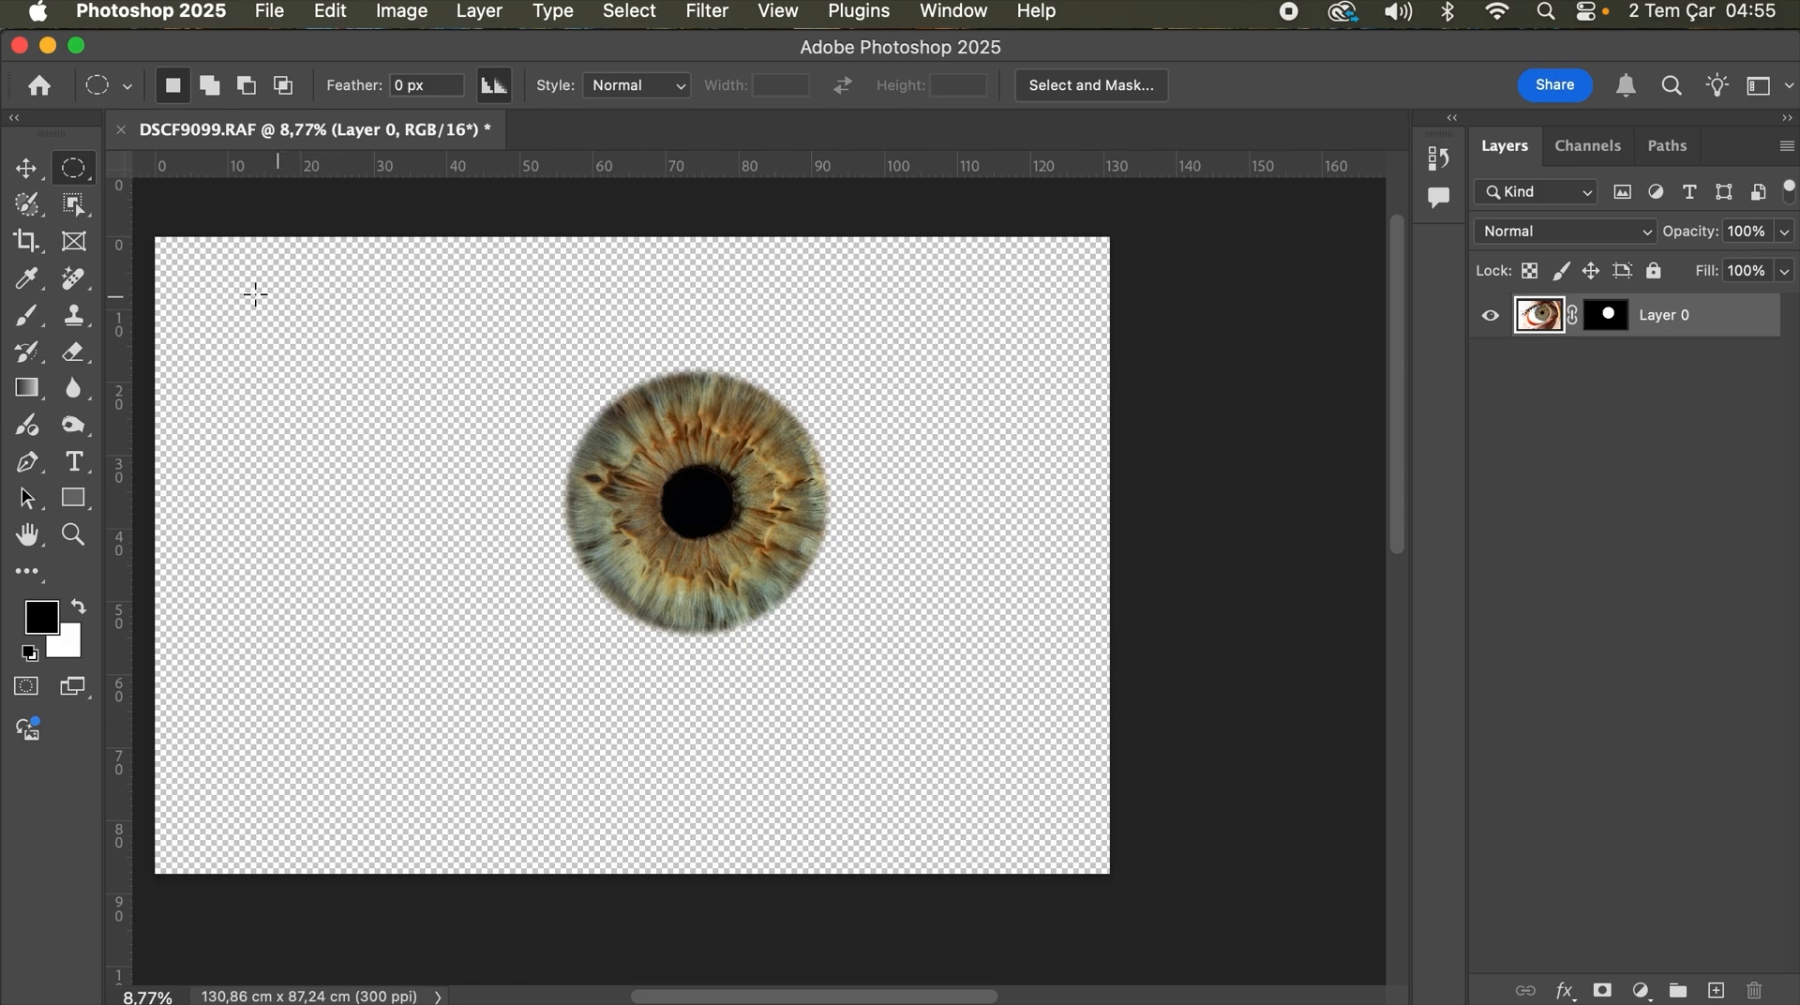
Step: Crop the canvas at a 1:1 ratio to a square of about 41.25 cm, leaving a narrow margin around the iris
{"action": "left_click", "coordinate": [27, 246]}
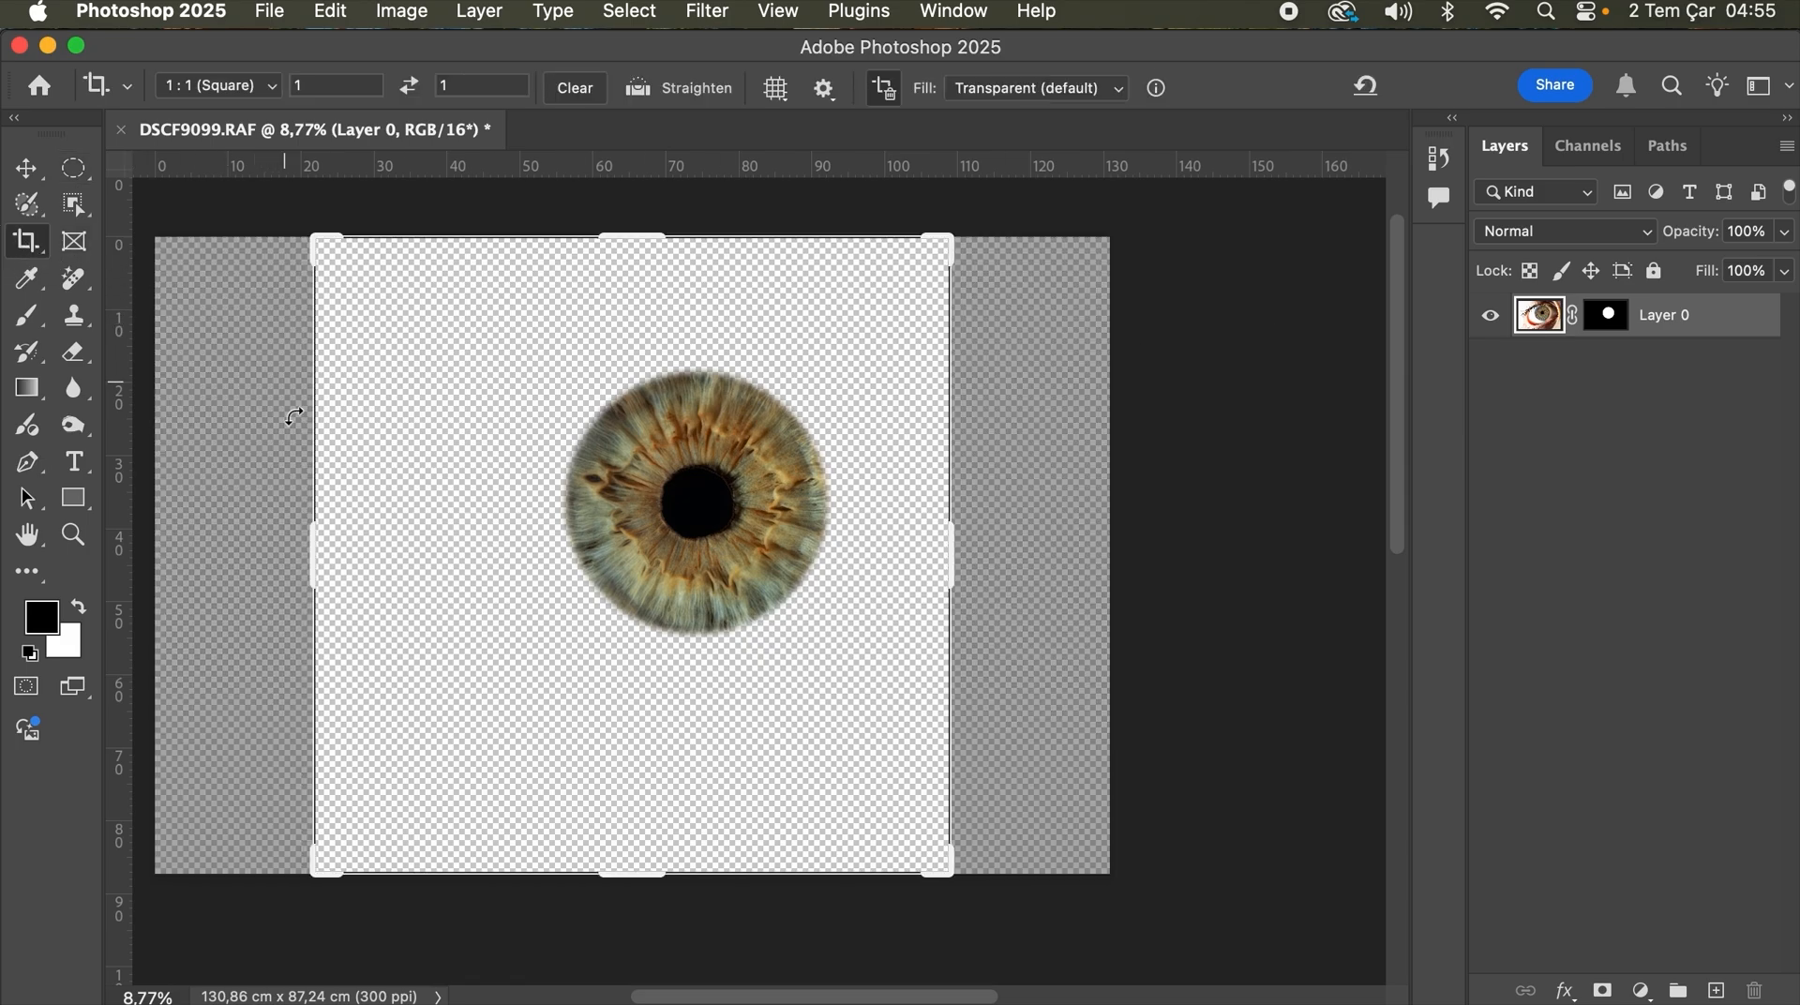
{"action": "left_click_drag", "start_coordinate": [308, 556], "coordinate": [393, 546]}
{"action": "left_click_drag", "start_coordinate": [629, 789], "coordinate": [642, 726]}
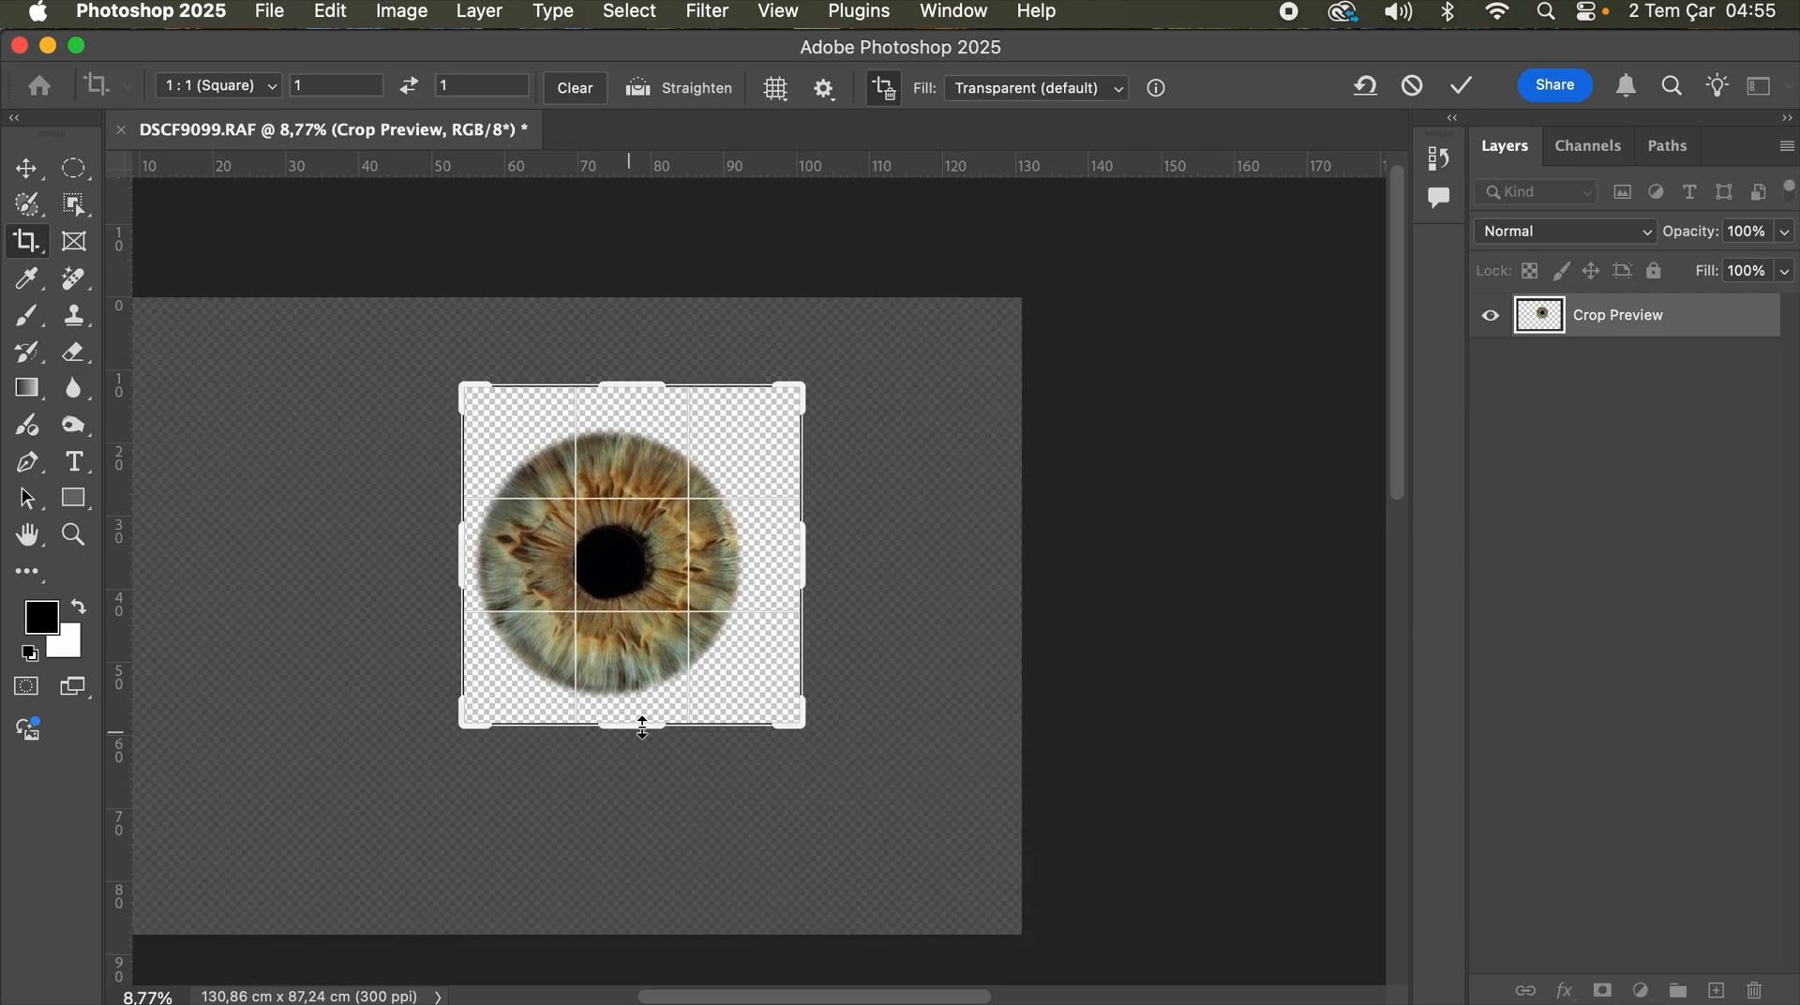
{"action": "left_click_drag", "start_coordinate": [814, 570], "coordinate": [796, 565]}
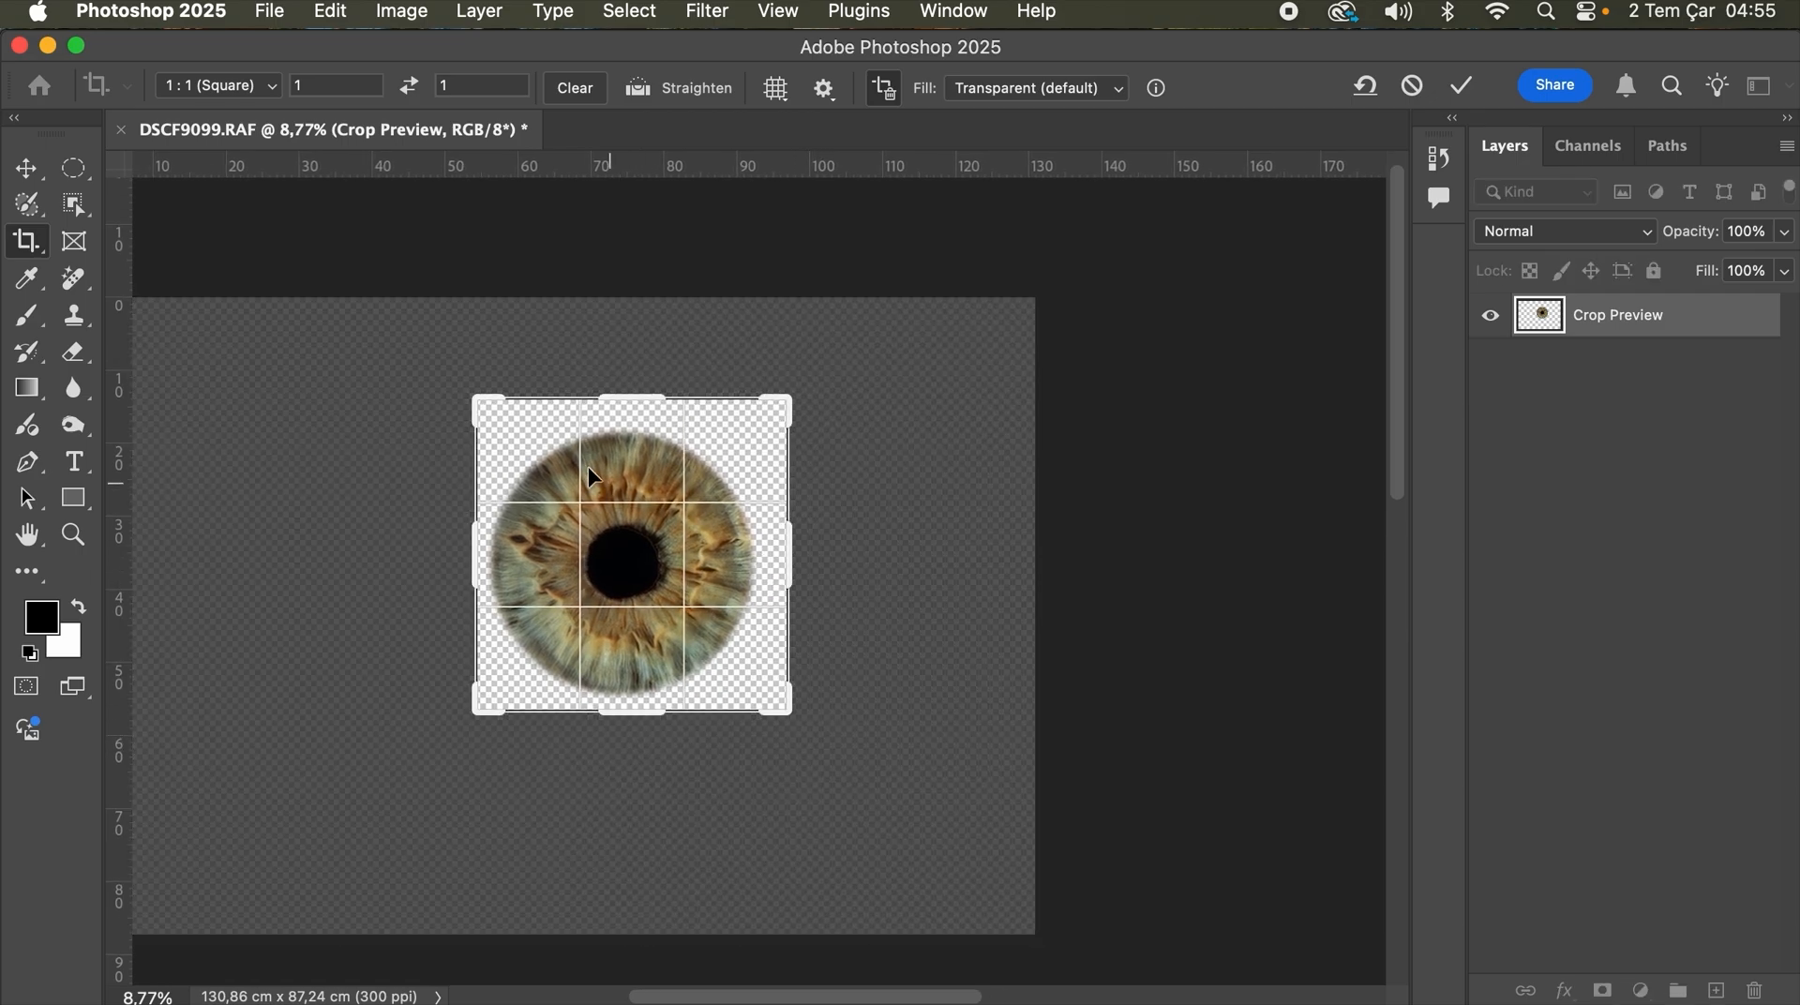
{"action": "left_click_drag", "start_coordinate": [602, 390], "coordinate": [606, 427]}
{"action": "left_click_drag", "start_coordinate": [771, 691], "coordinate": [756, 694]}
{"action": "left_click_drag", "start_coordinate": [497, 699], "coordinate": [490, 705]}
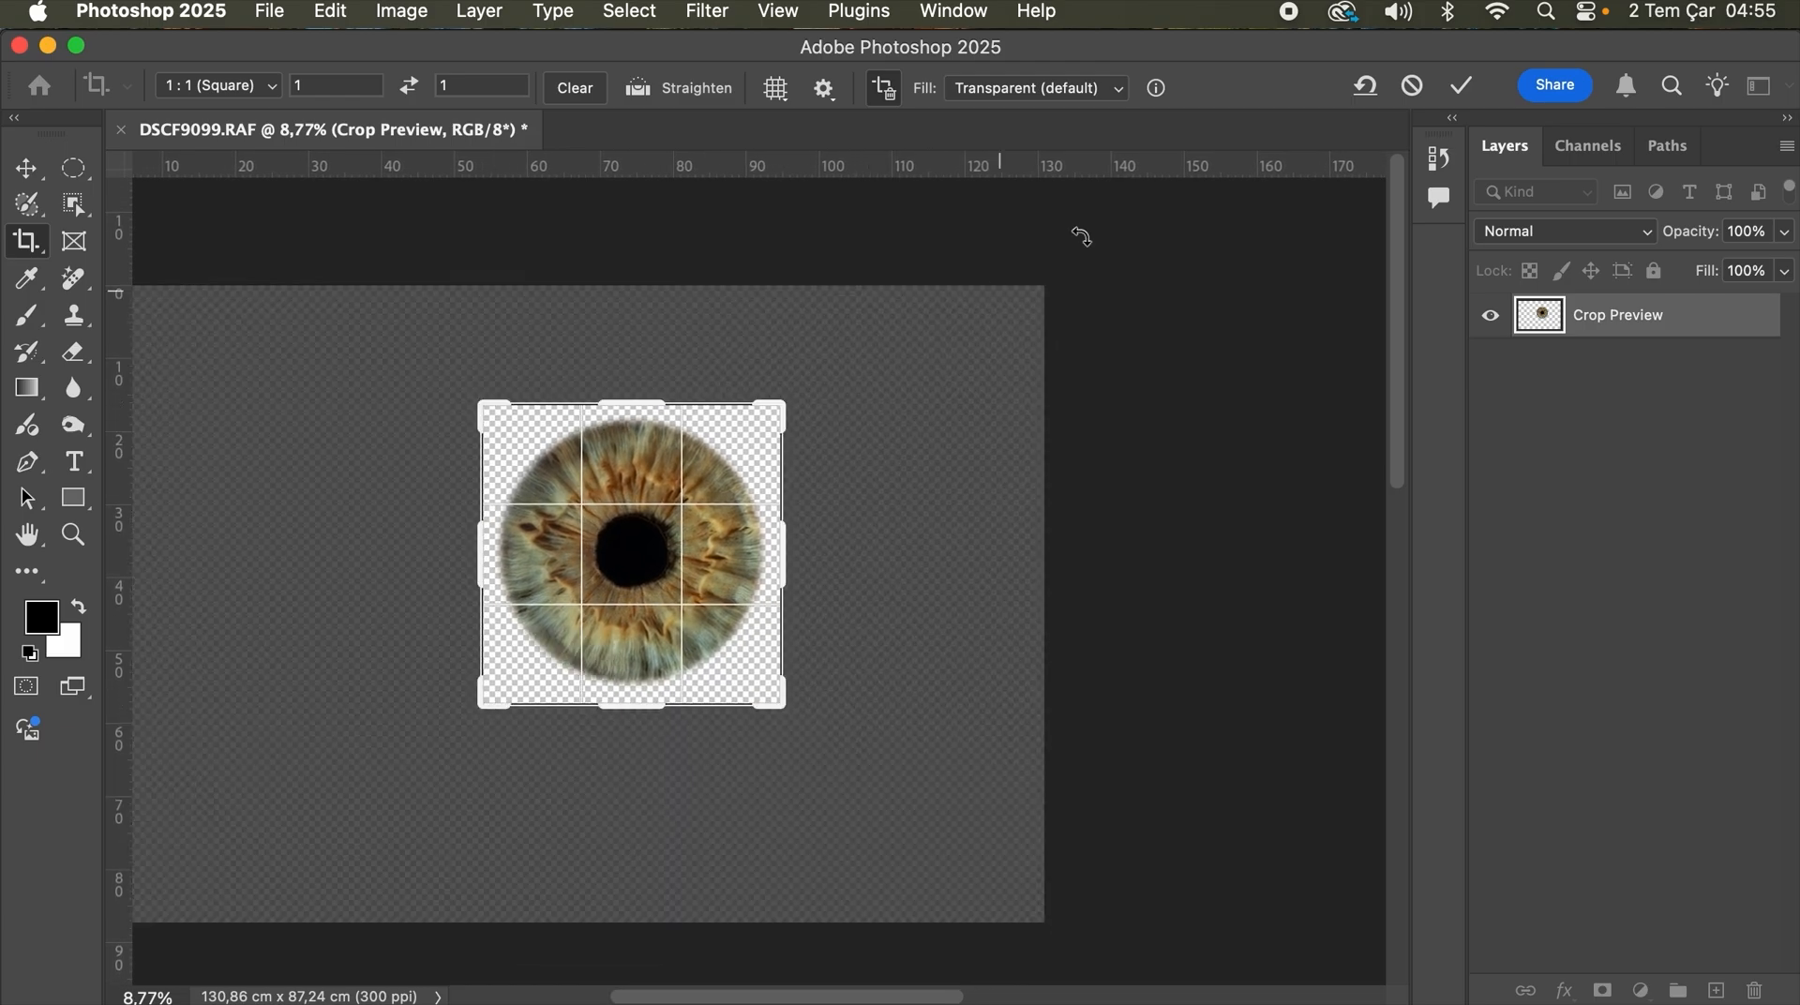
{"action": "left_click", "coordinate": [1462, 86]}
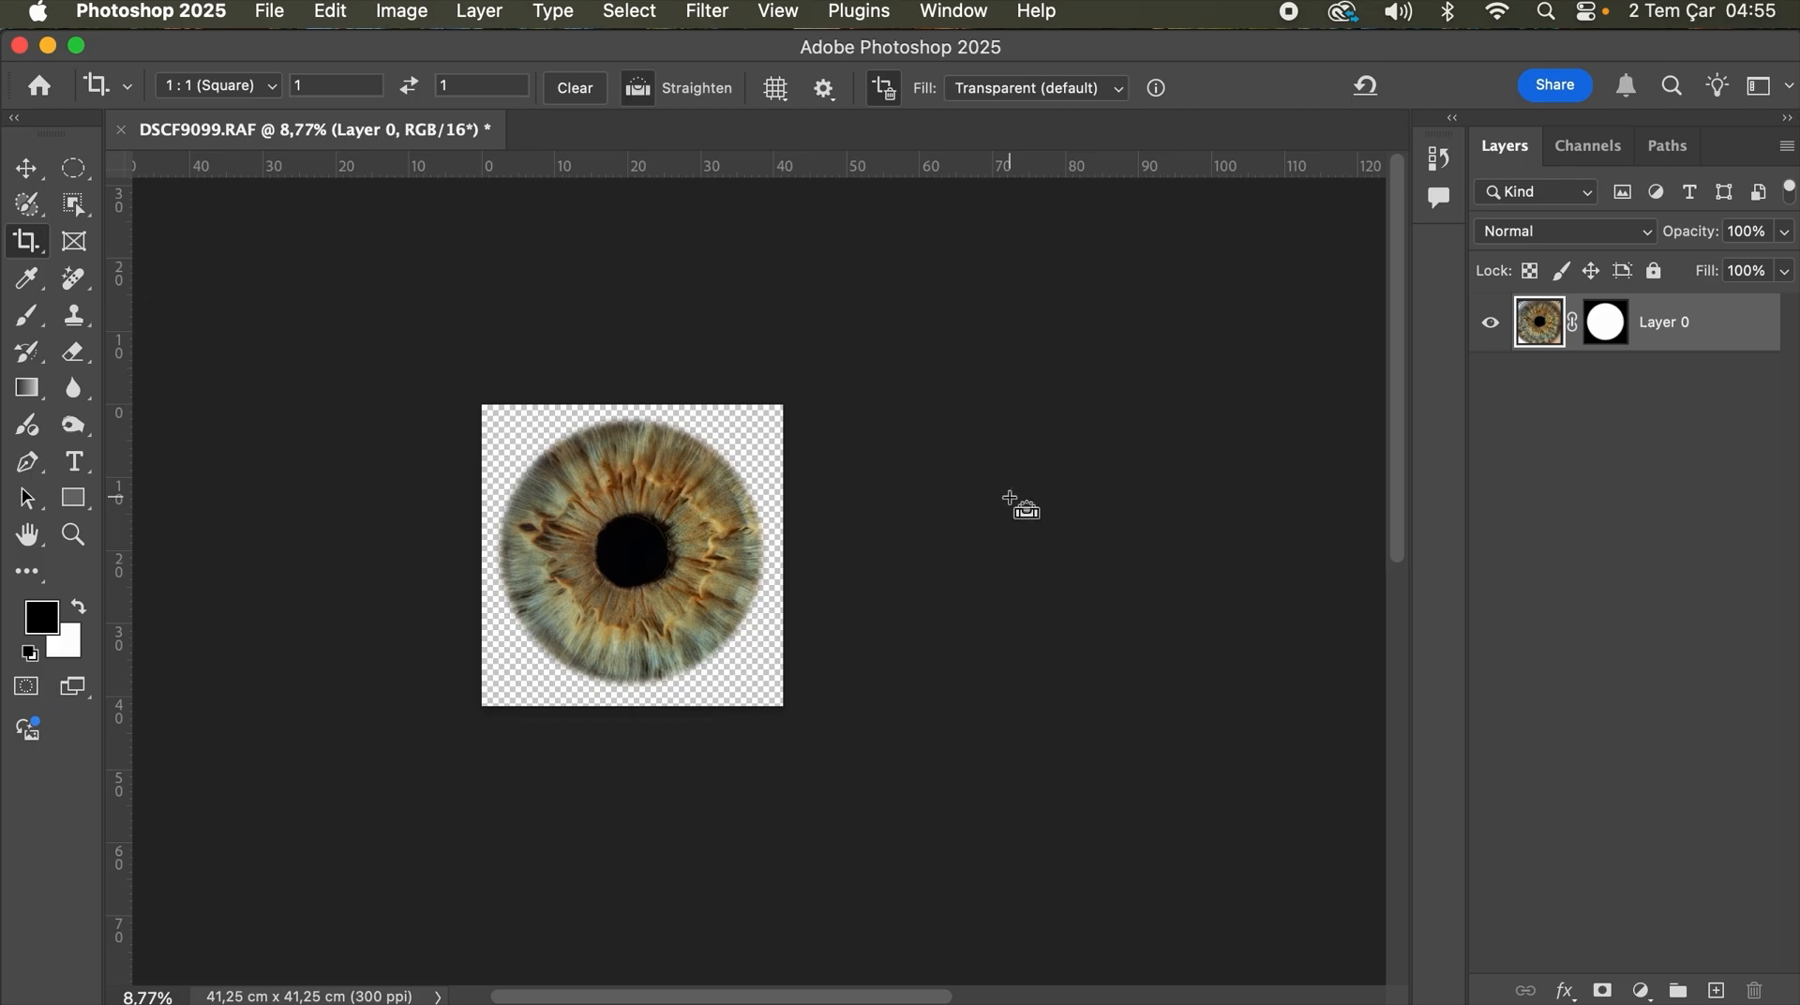
Step: Add a Solid Color fill layer in black (000000)
{"action": "key", "text": "super+0"}
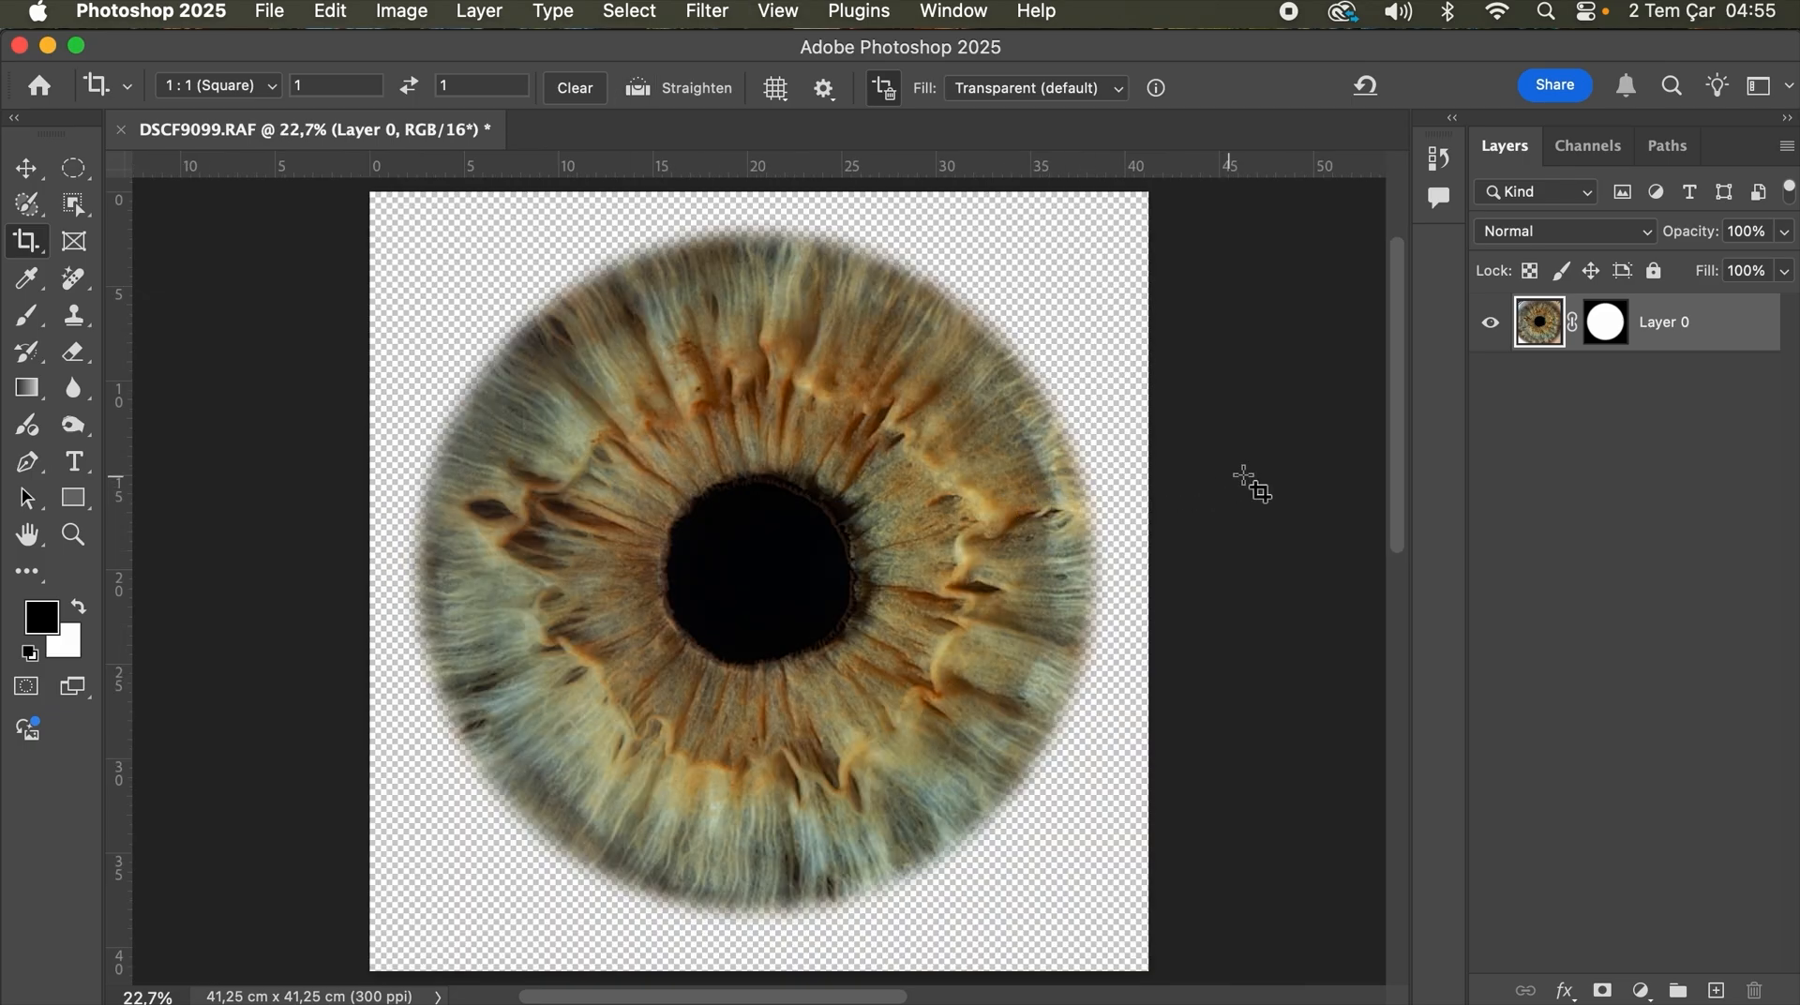
{"action": "left_click", "coordinate": [1641, 991]}
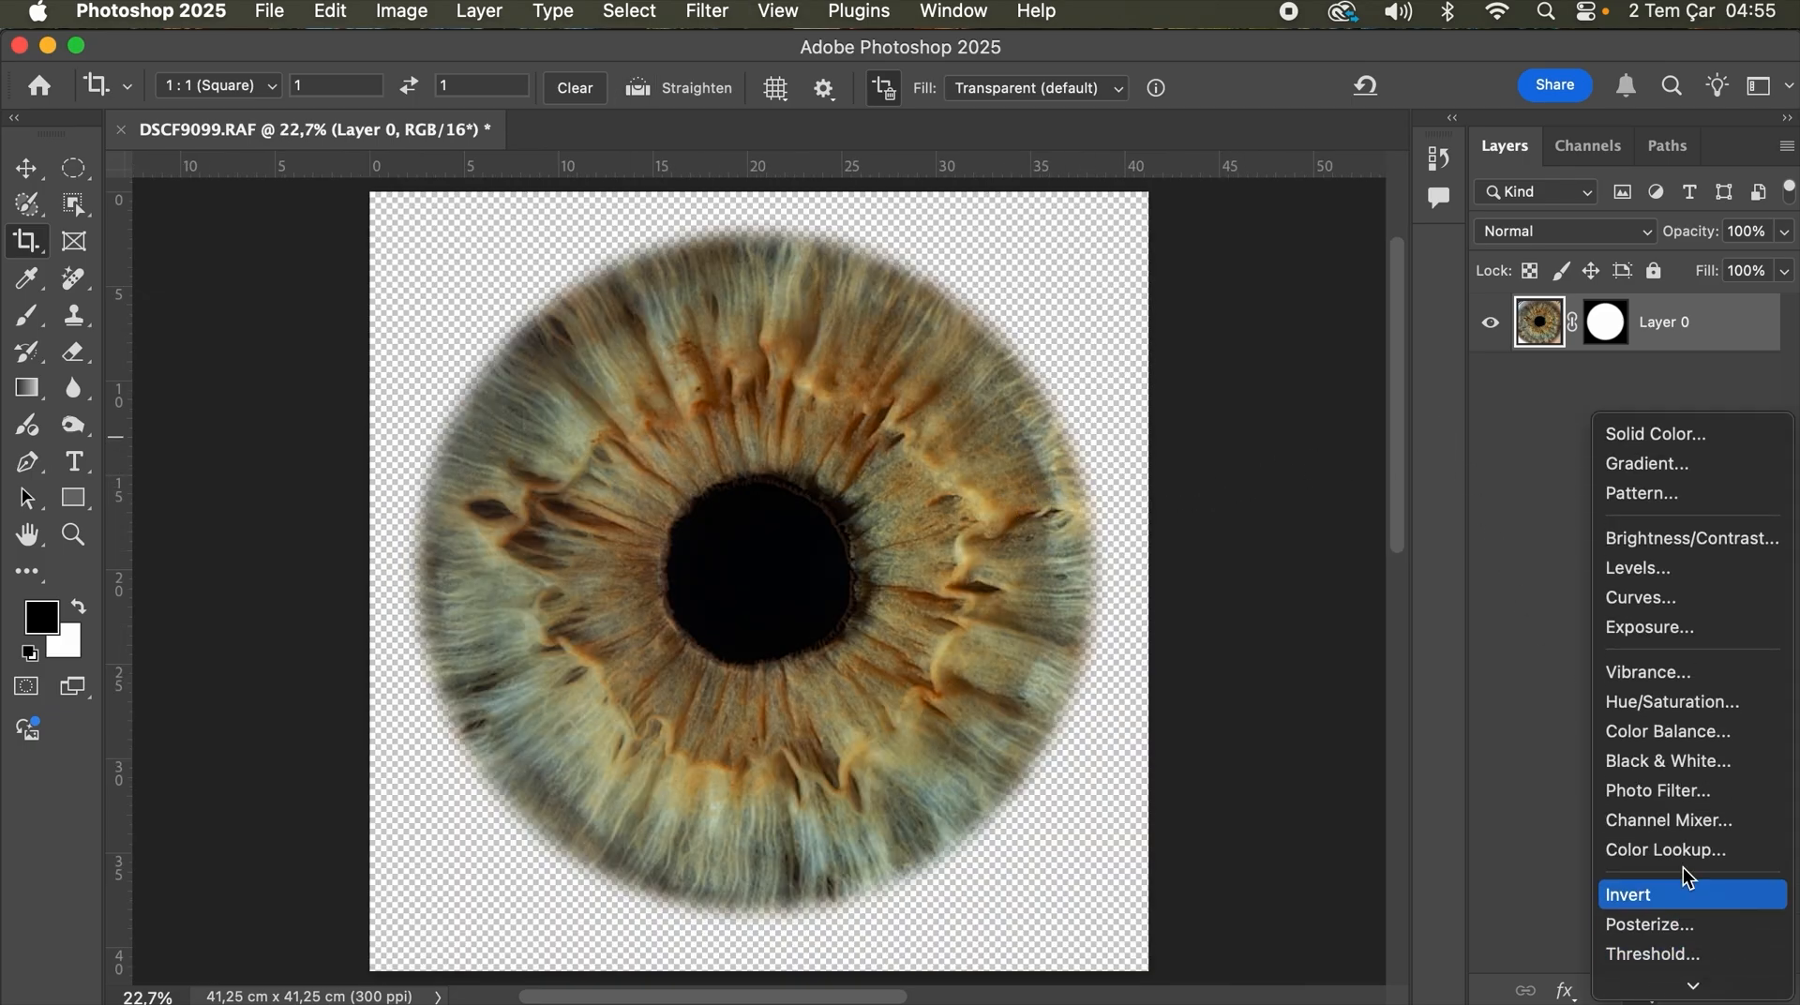
{"action": "left_click", "coordinate": [1679, 436]}
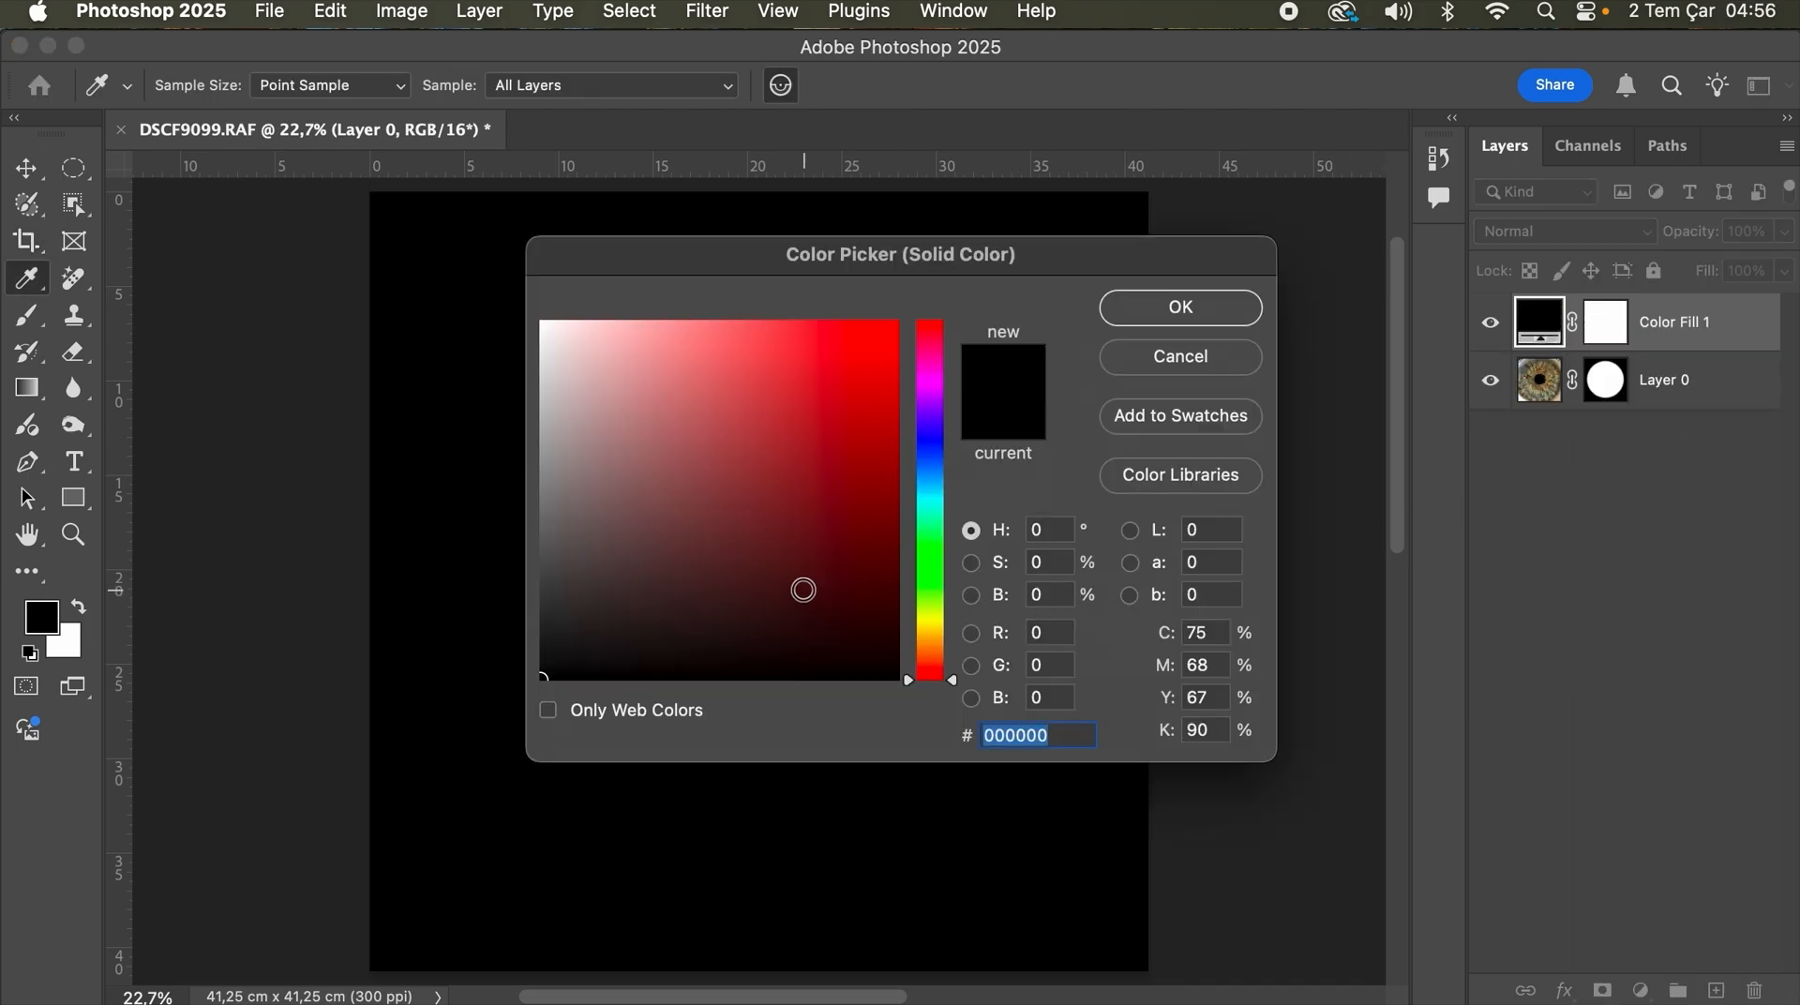
{"action": "left_click", "coordinate": [1180, 309]}
{"action": "key", "text": "c"}
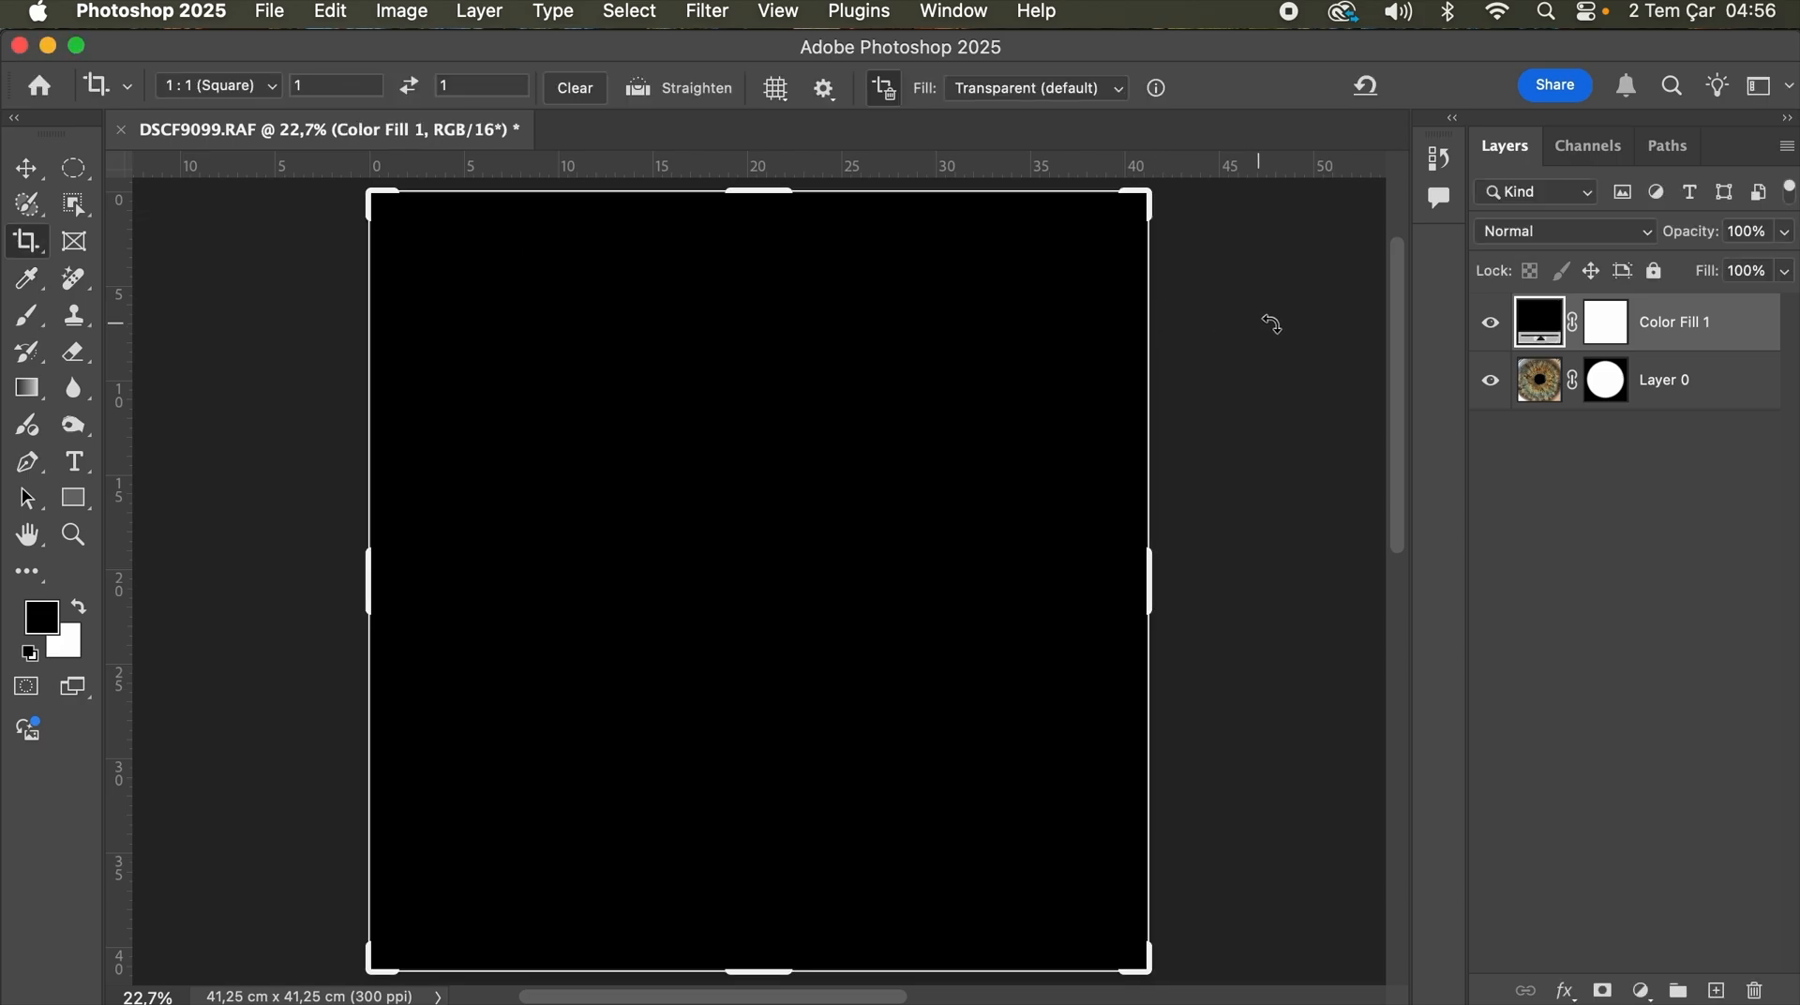
Step: Move the black fill layer beneath the masked iris layer, and make the iris layer active
{"action": "left_click_drag", "start_coordinate": [1547, 333], "coordinate": [1532, 418]}
{"action": "left_click", "coordinate": [1351, 544]}
{"action": "left_click", "coordinate": [1463, 86]}
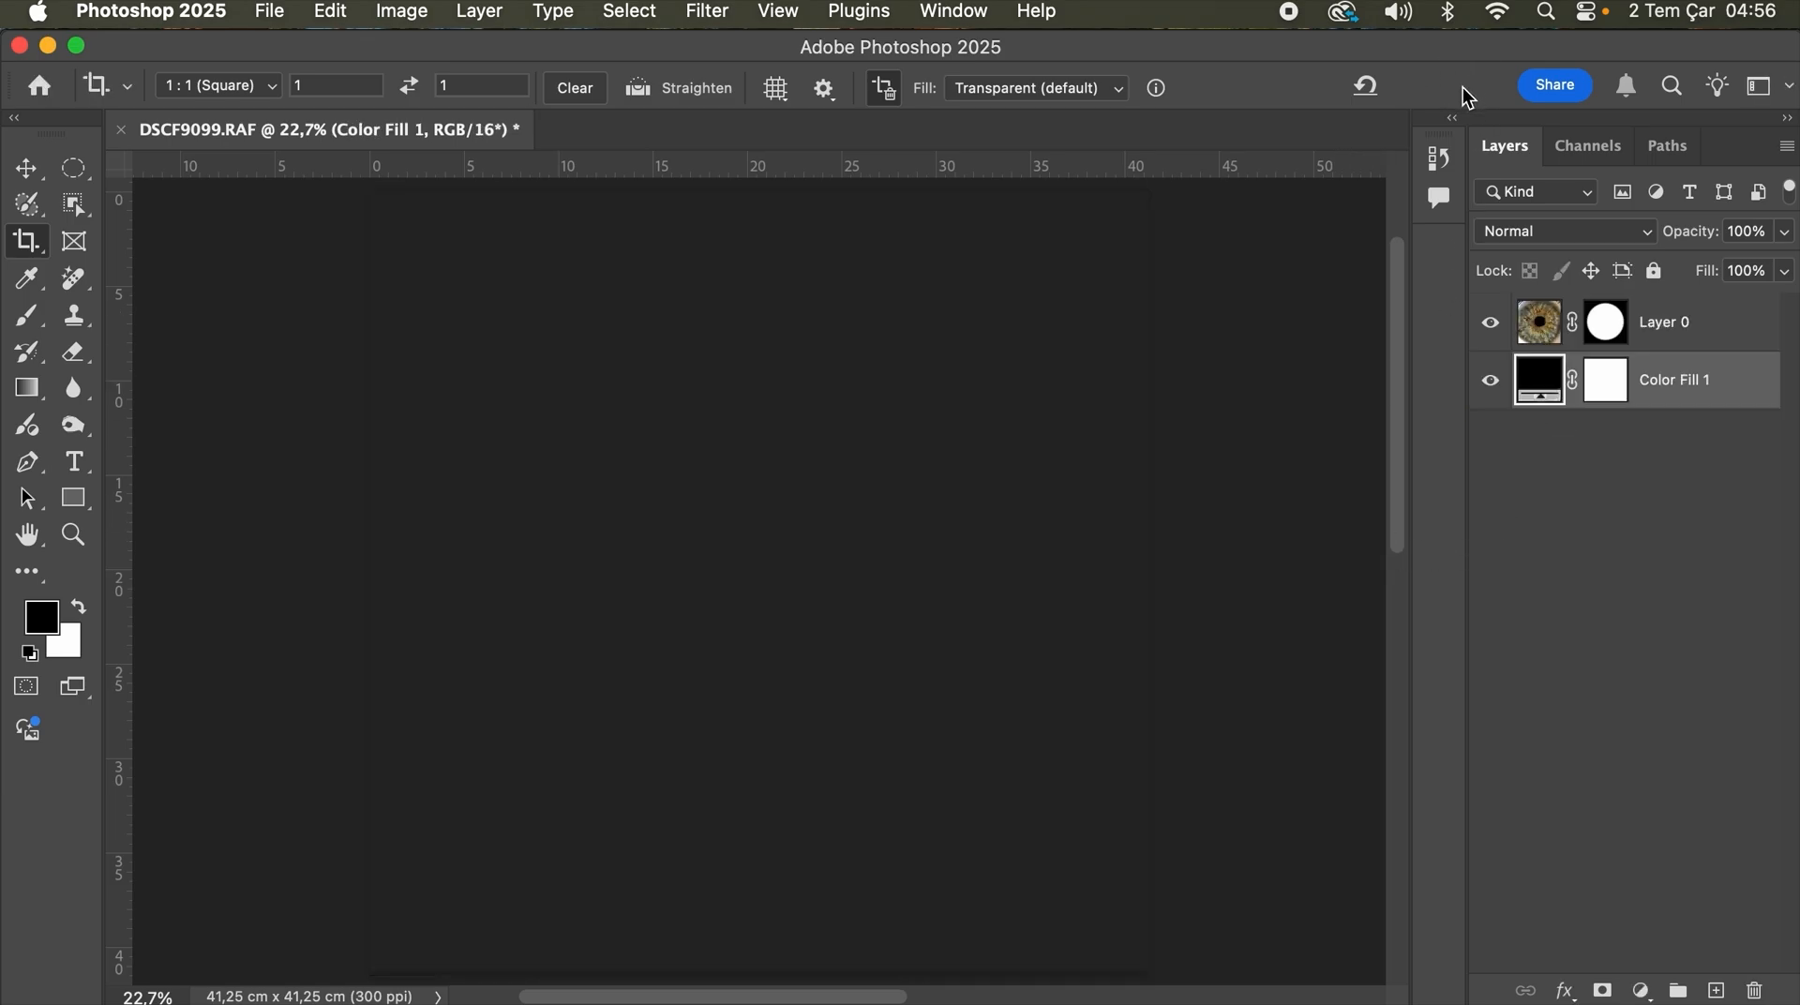
{"action": "left_click", "coordinate": [1542, 328]}
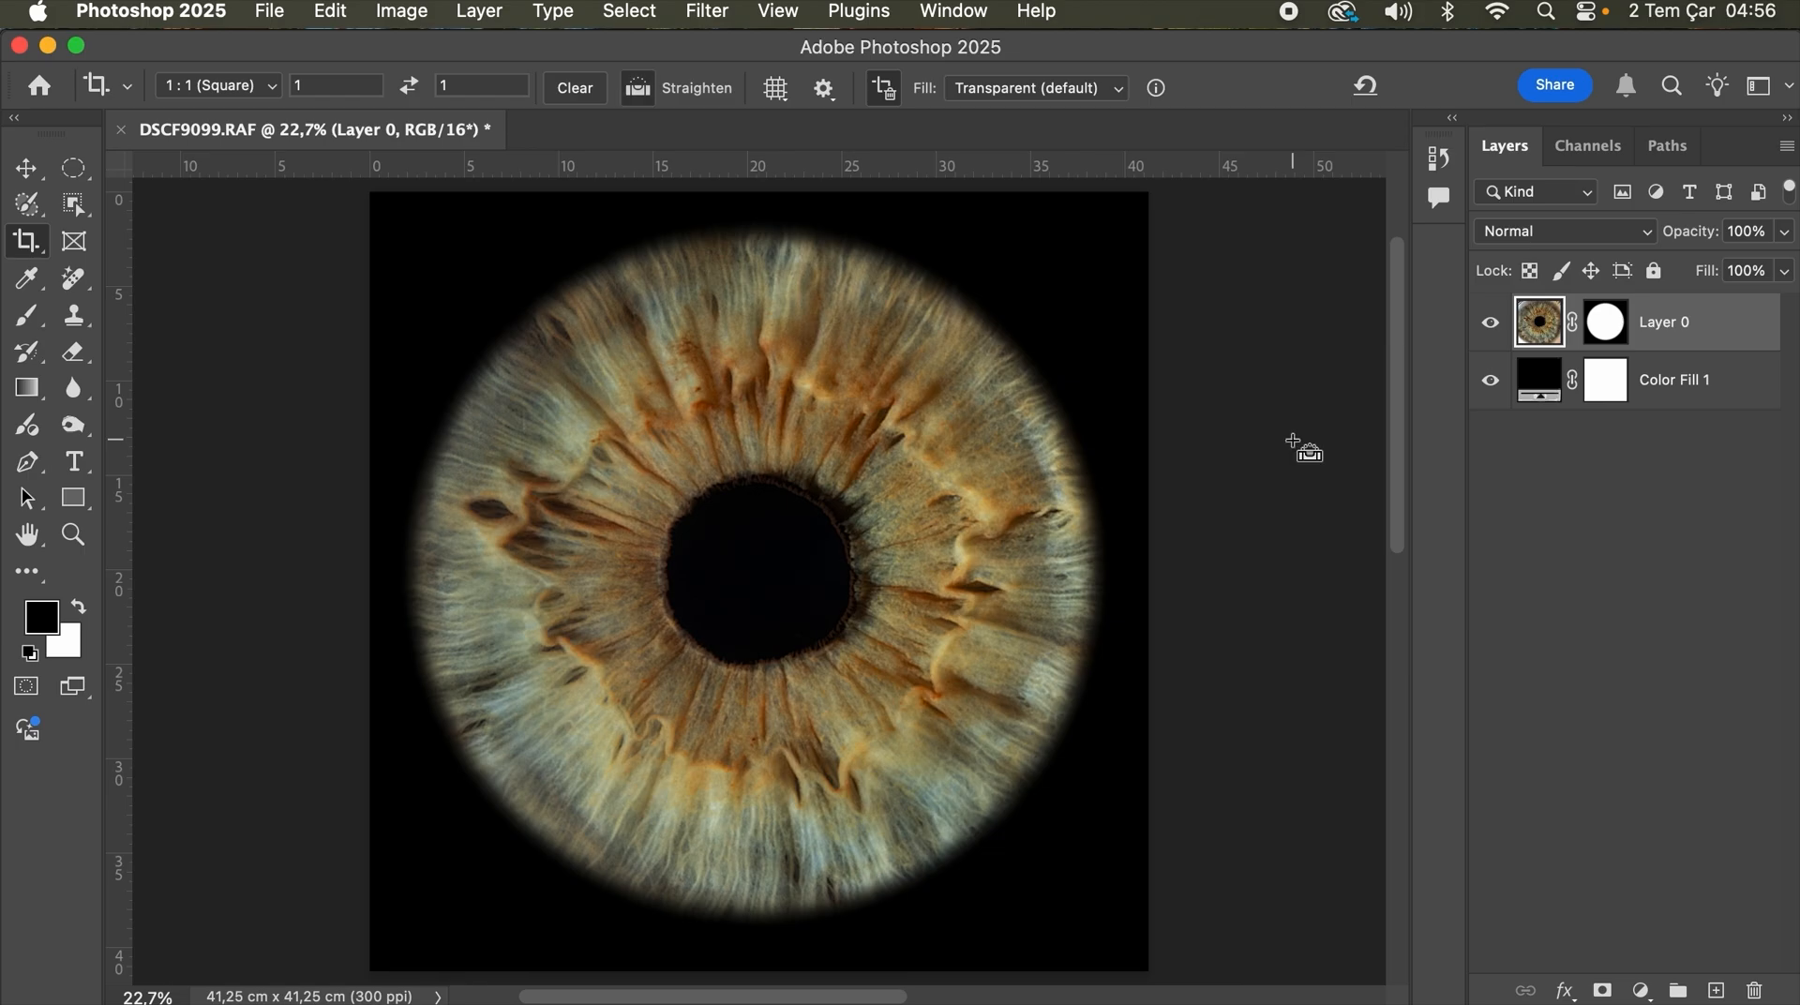
Step: Resize the image to 40 × 40 cm
{"action": "key", "text": "super+alt+i"}
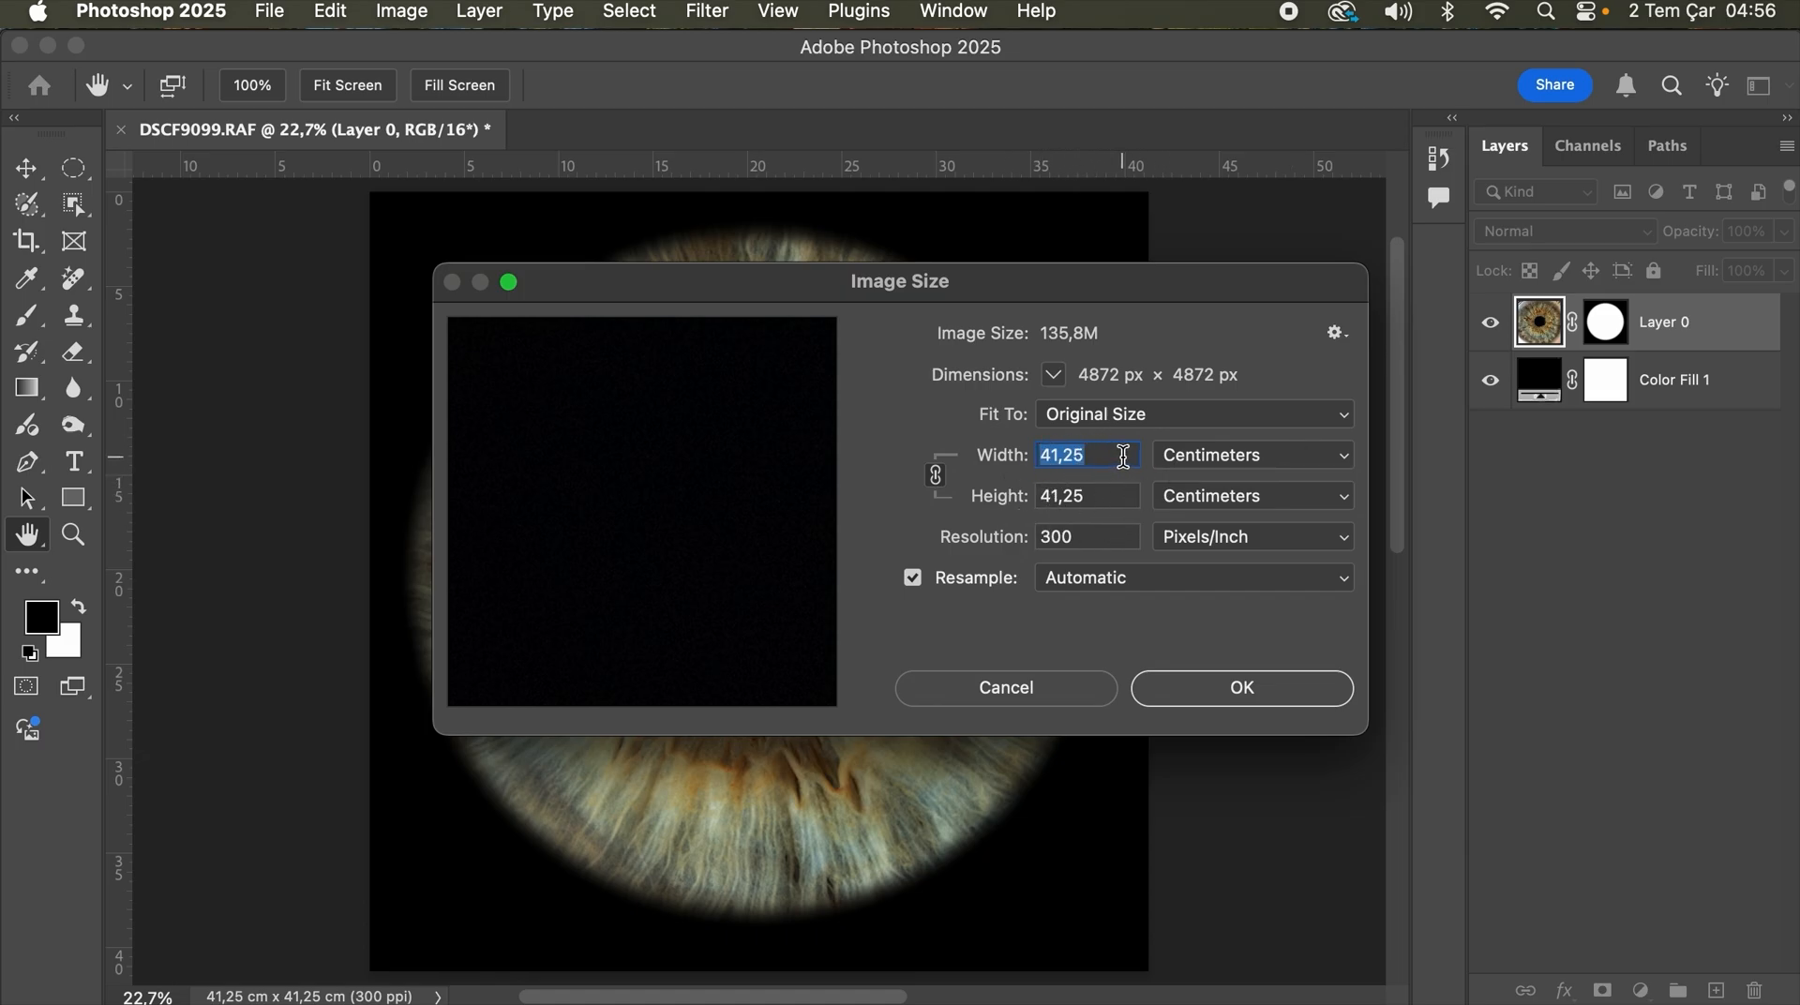
{"action": "type", "text": "40"}
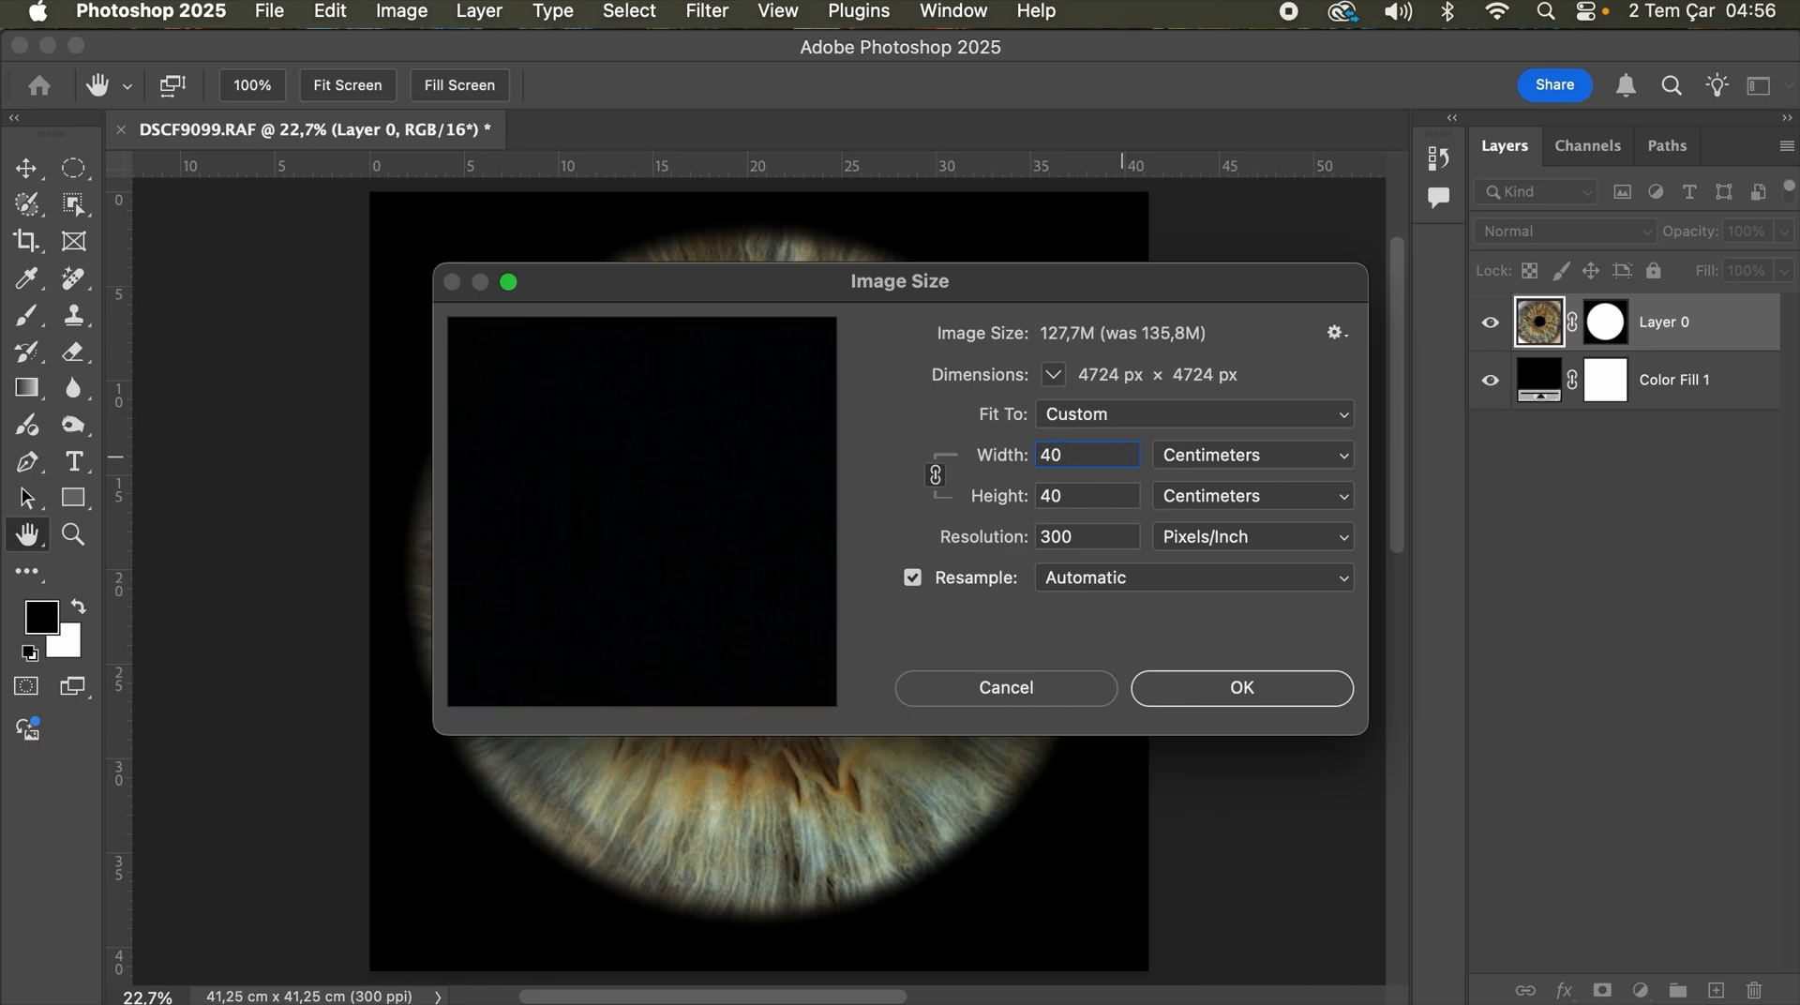
{"action": "left_click", "coordinate": [1169, 683]}
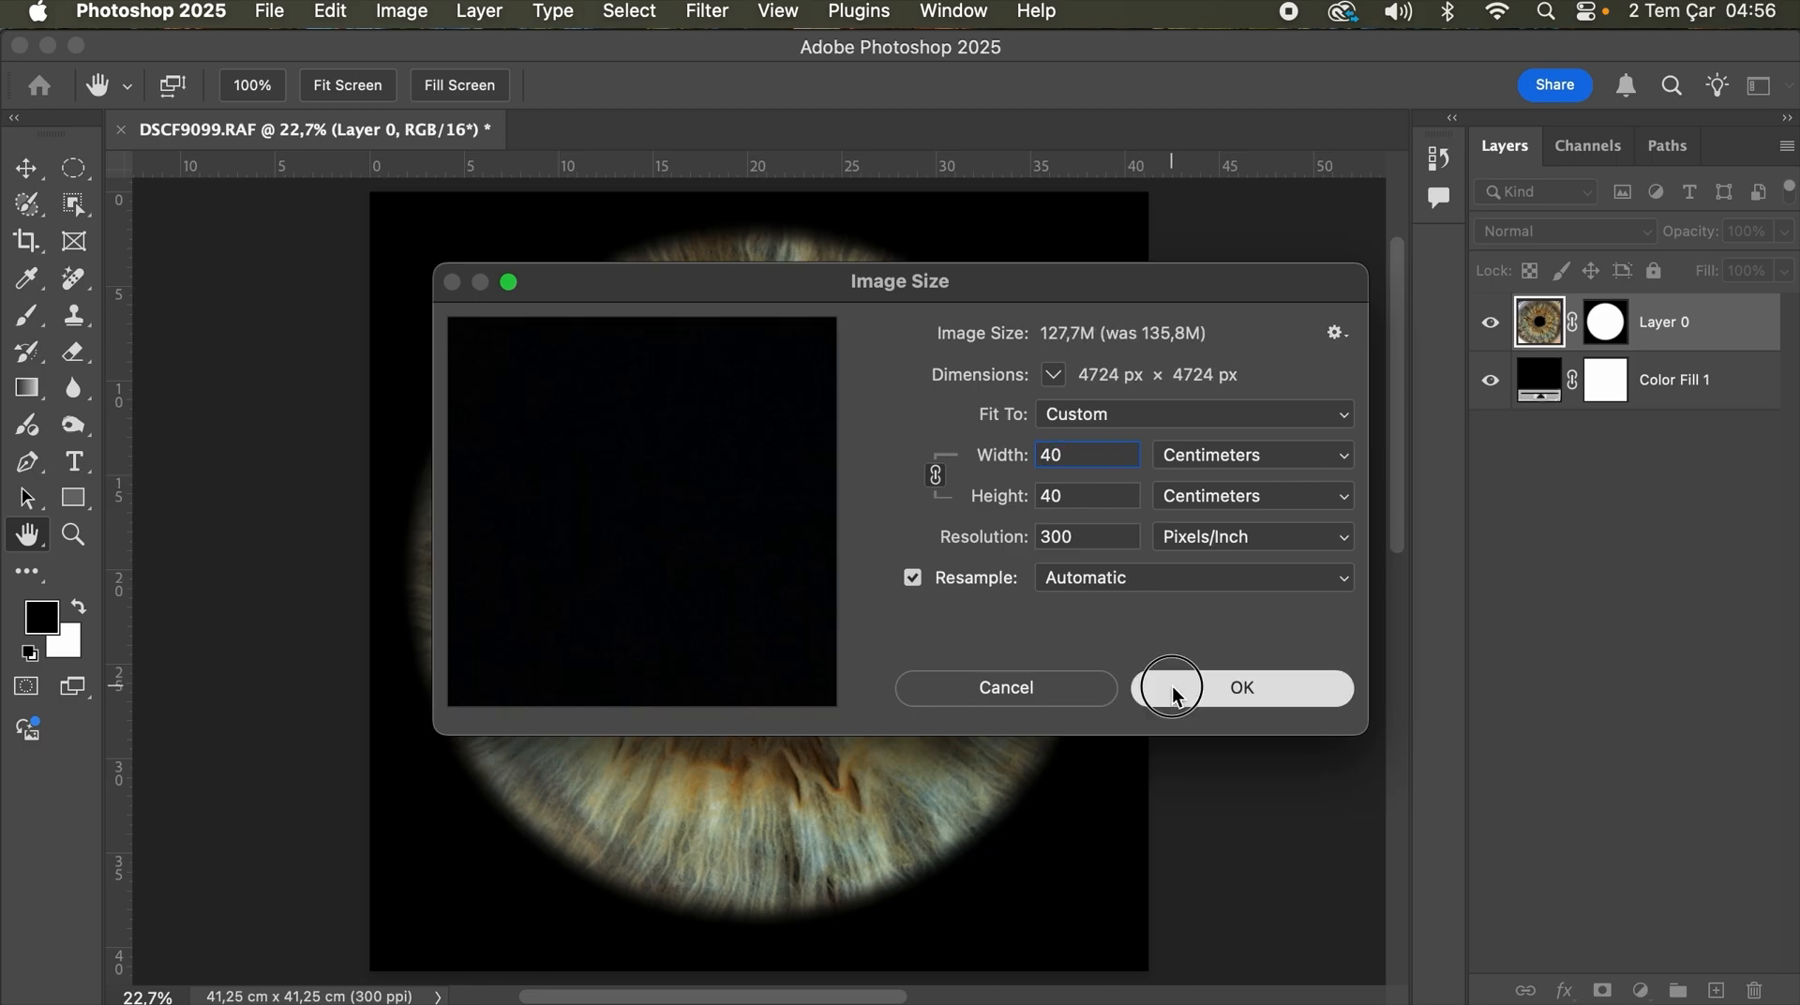
{"action": "key", "text": "c"}
{"action": "left_click", "coordinate": [1463, 87]}
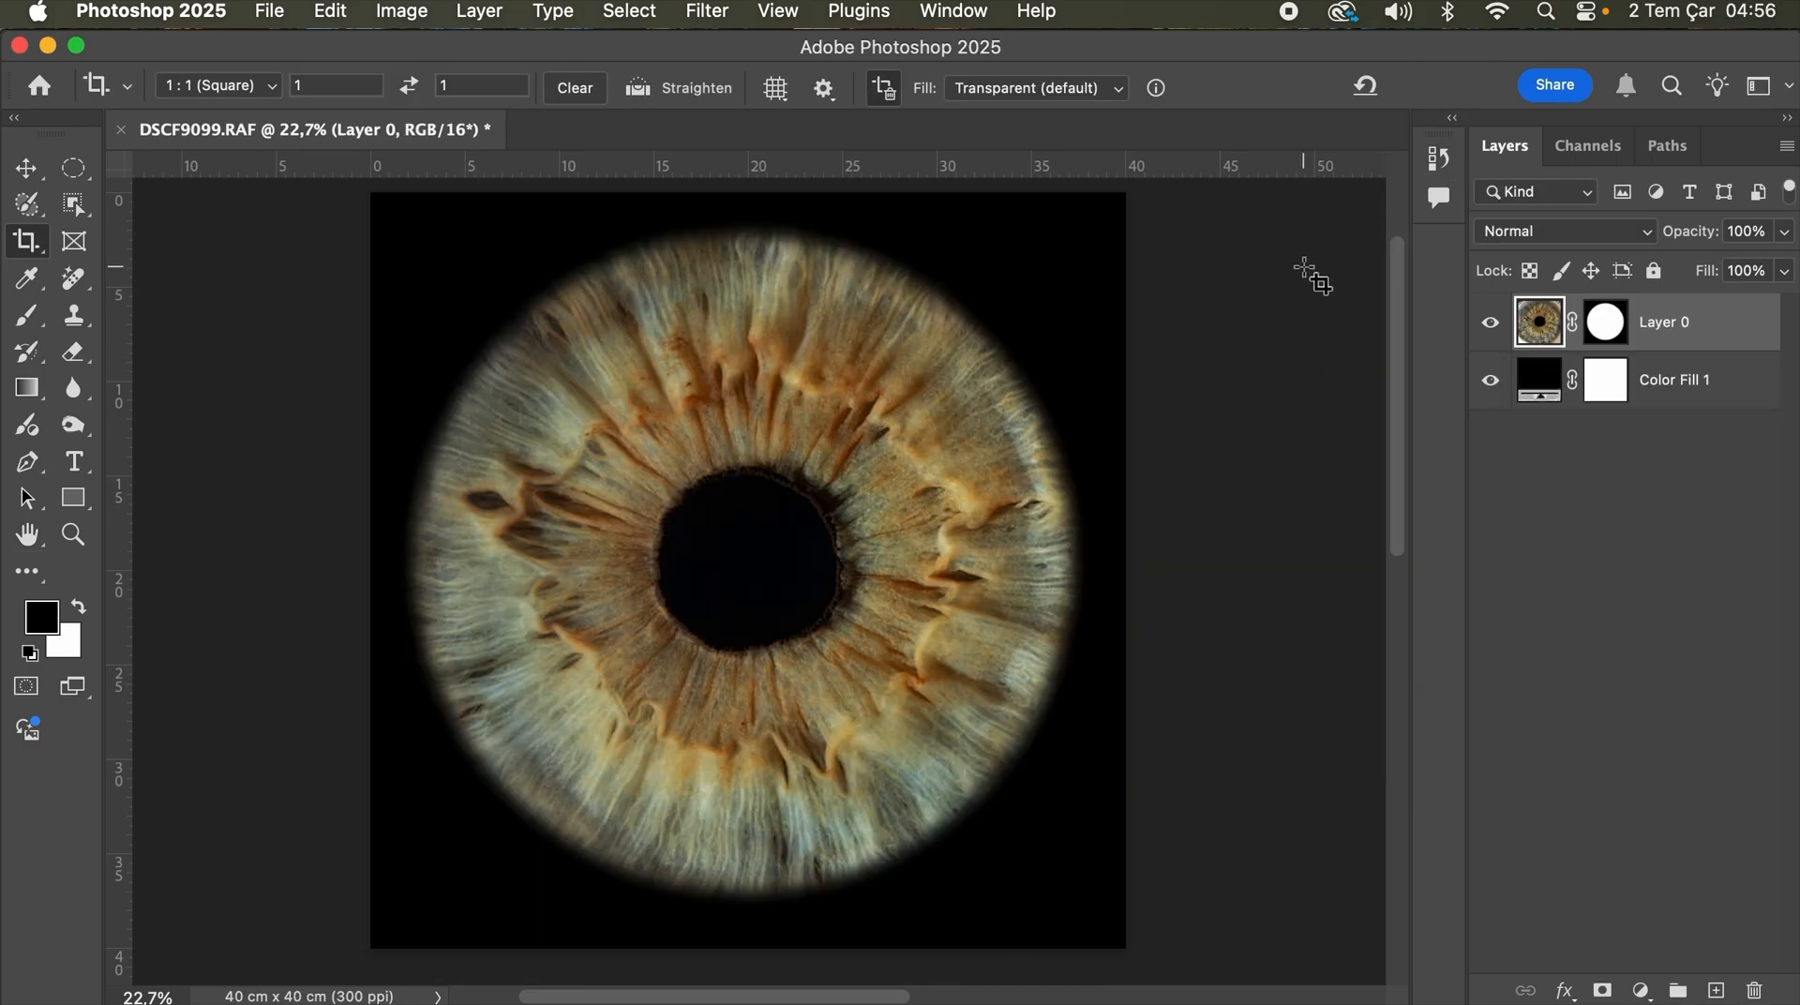
{"action": "key", "text": "super+0"}
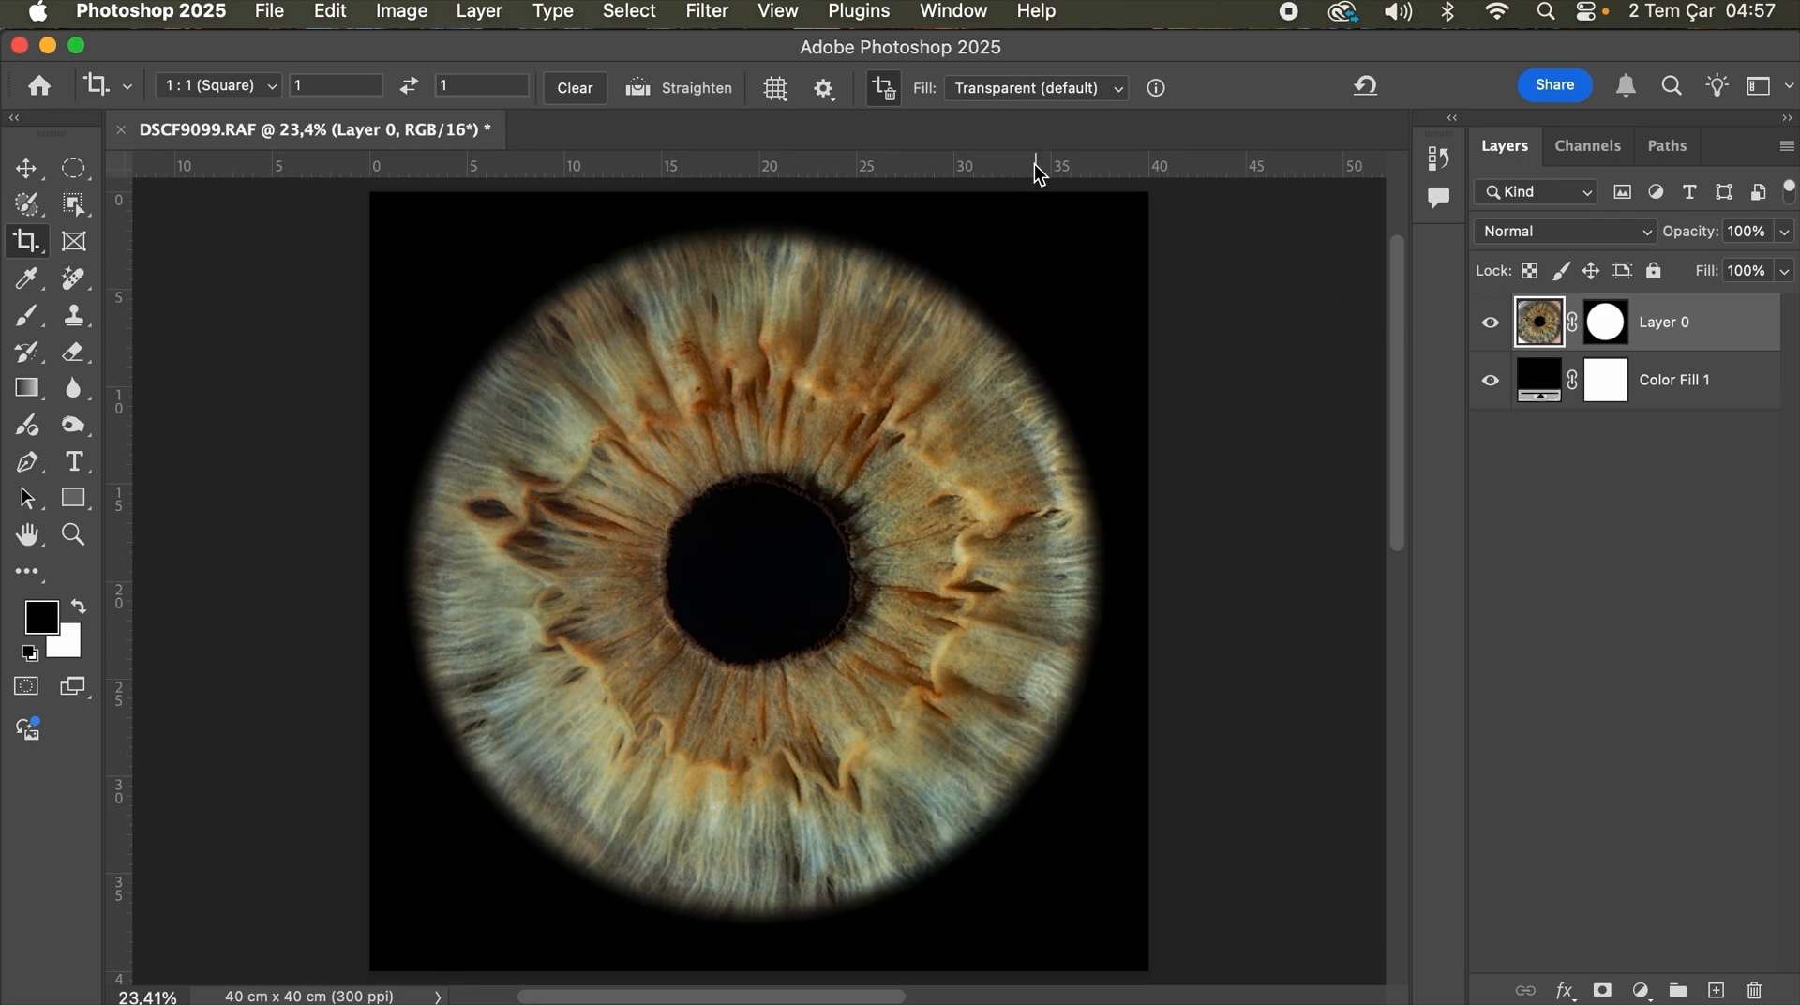
Step: Place two horizontal and two vertical guides around the iris, each about 2 cm inside a canvas edge
{"action": "left_click_drag", "start_coordinate": [1034, 165], "coordinate": [1028, 230]}
{"action": "left_click_drag", "start_coordinate": [120, 373], "coordinate": [408, 409]}
{"action": "scroll", "coordinate": [691, 338], "scroll_direction": "down", "scroll_amount": 10}
{"action": "left_click_drag", "start_coordinate": [740, 166], "coordinate": [710, 279]}
{"action": "scroll", "coordinate": [746, 336], "scroll_direction": "up", "scroll_amount": 10}
{"action": "scroll", "coordinate": [745, 336], "scroll_direction": "right", "scroll_amount": 3}
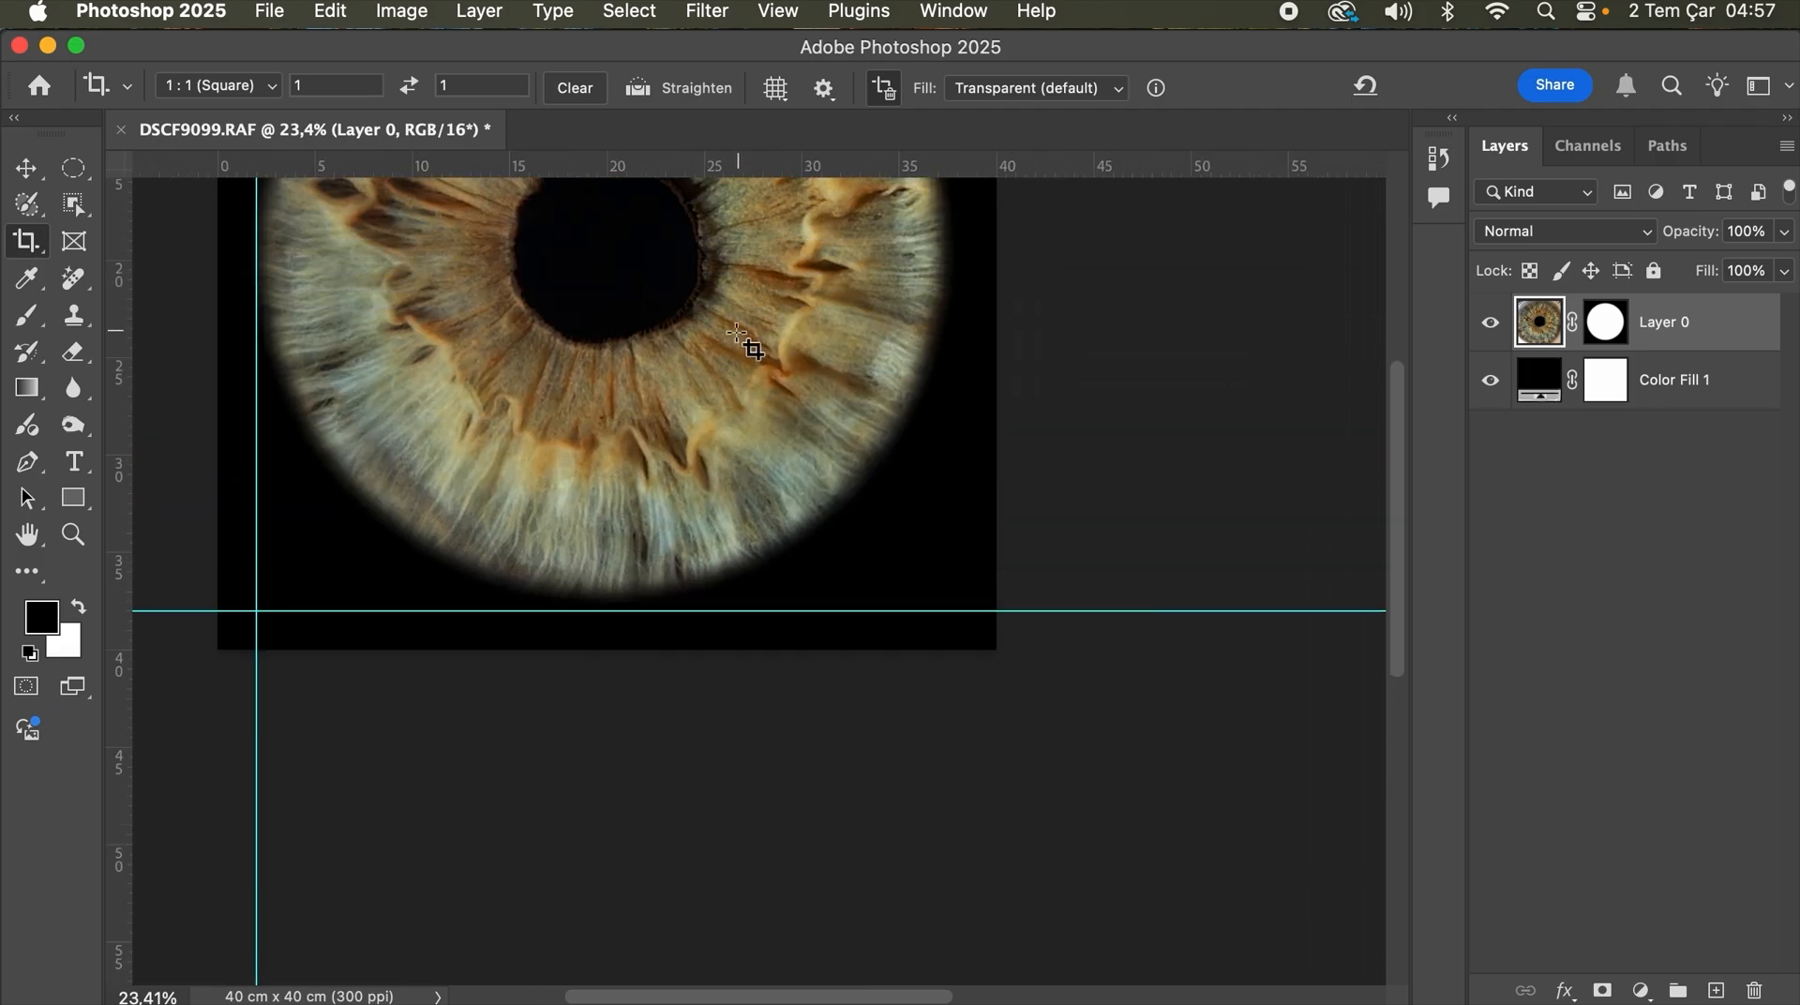
{"action": "left_click_drag", "start_coordinate": [120, 392], "coordinate": [958, 550]}
{"action": "scroll", "coordinate": [800, 498], "scroll_direction": "down", "scroll_amount": 2}
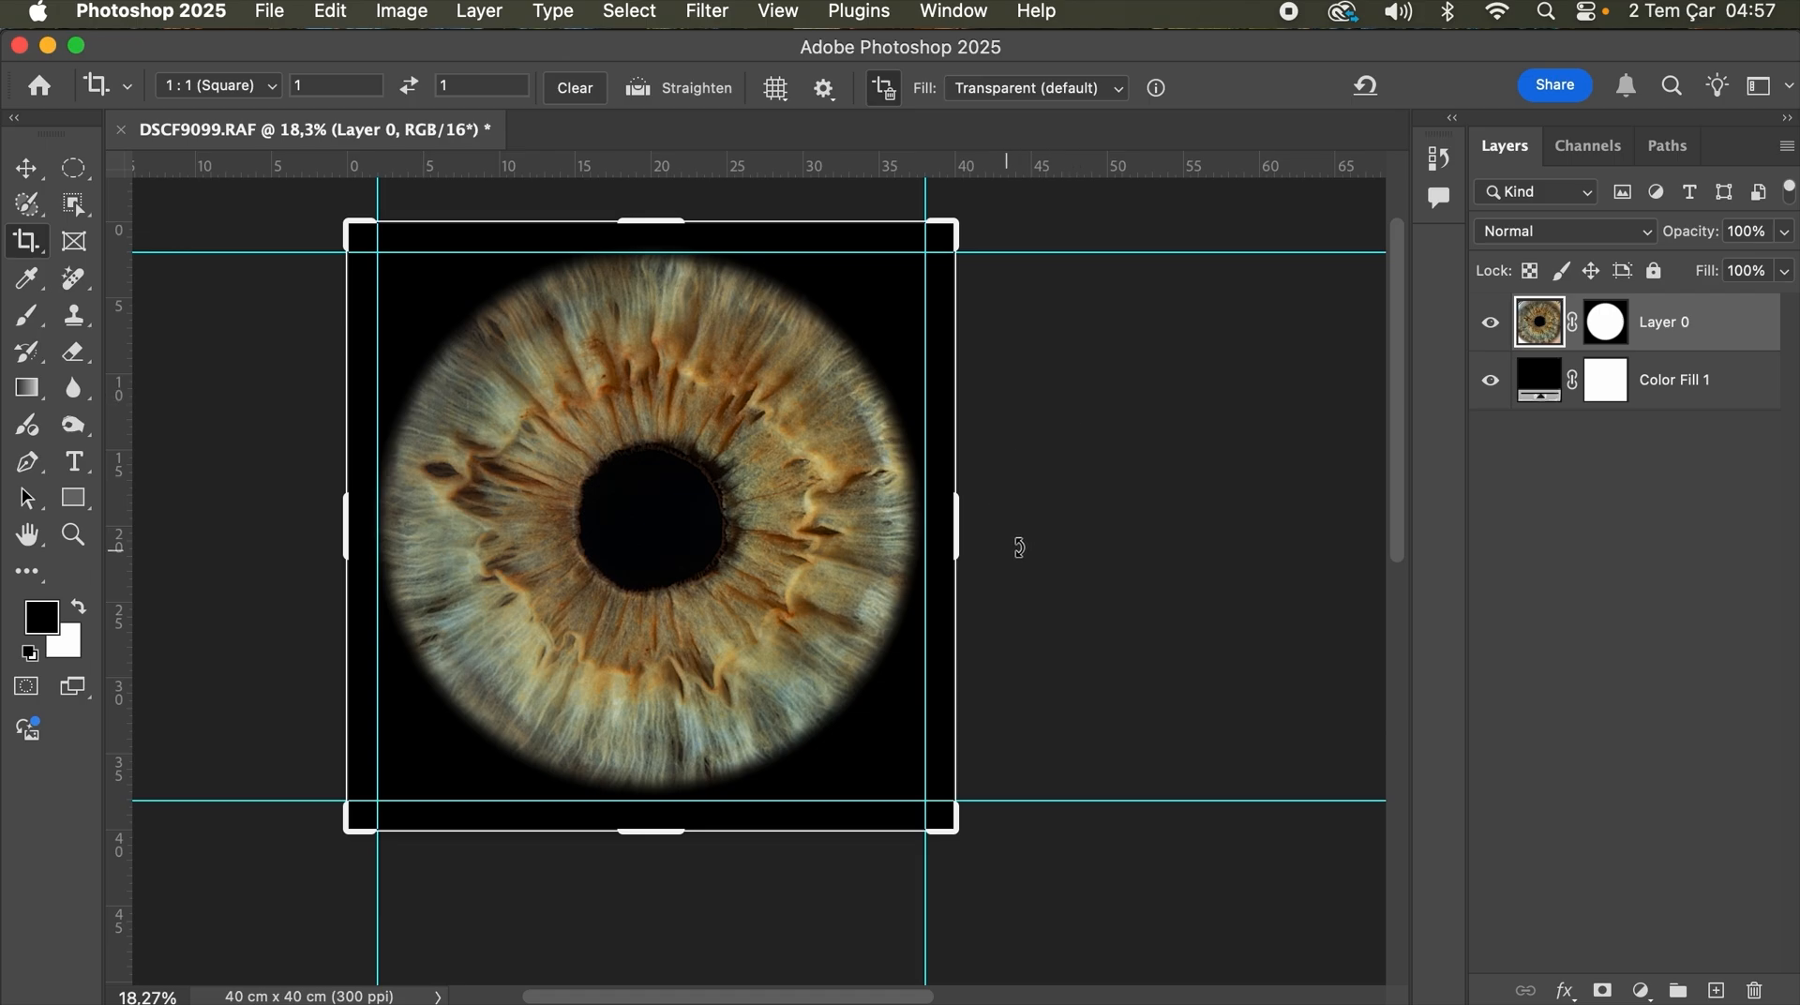
Step: Scale the masked iris layer to about 102% and nudge it down slightly to fit between the guides
{"action": "left_click", "coordinate": [1119, 281]}
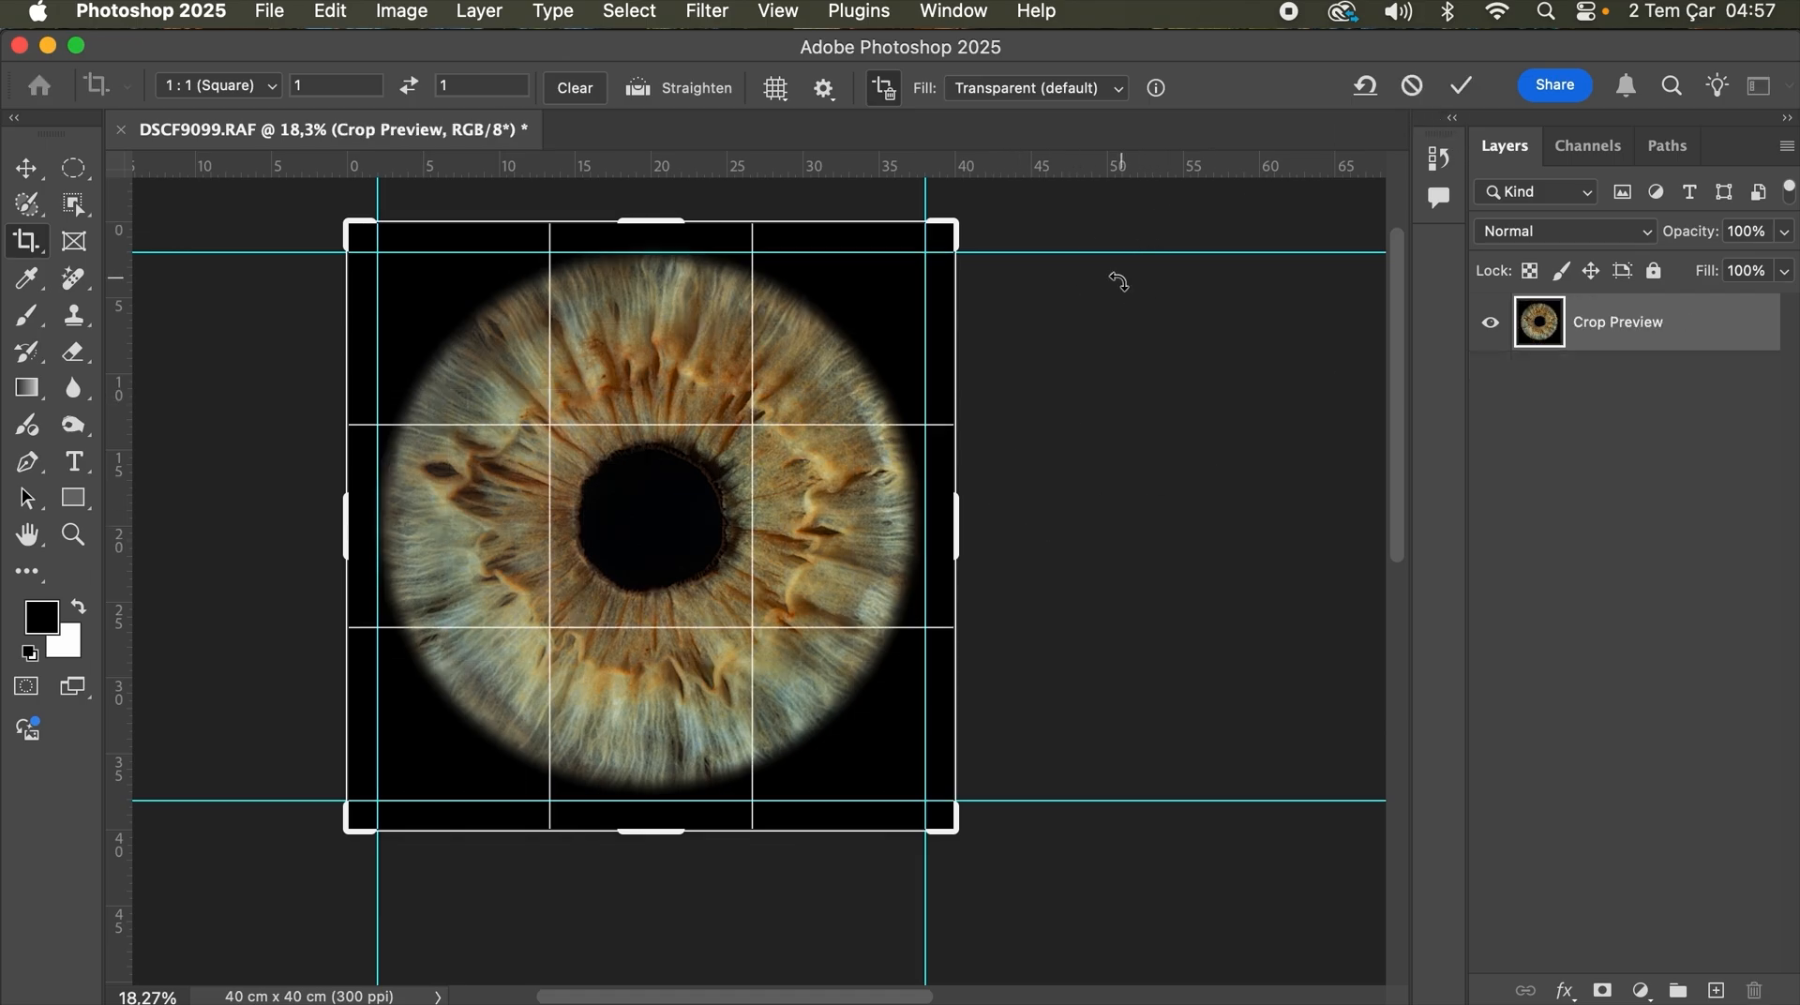
{"action": "left_click", "coordinate": [25, 171]}
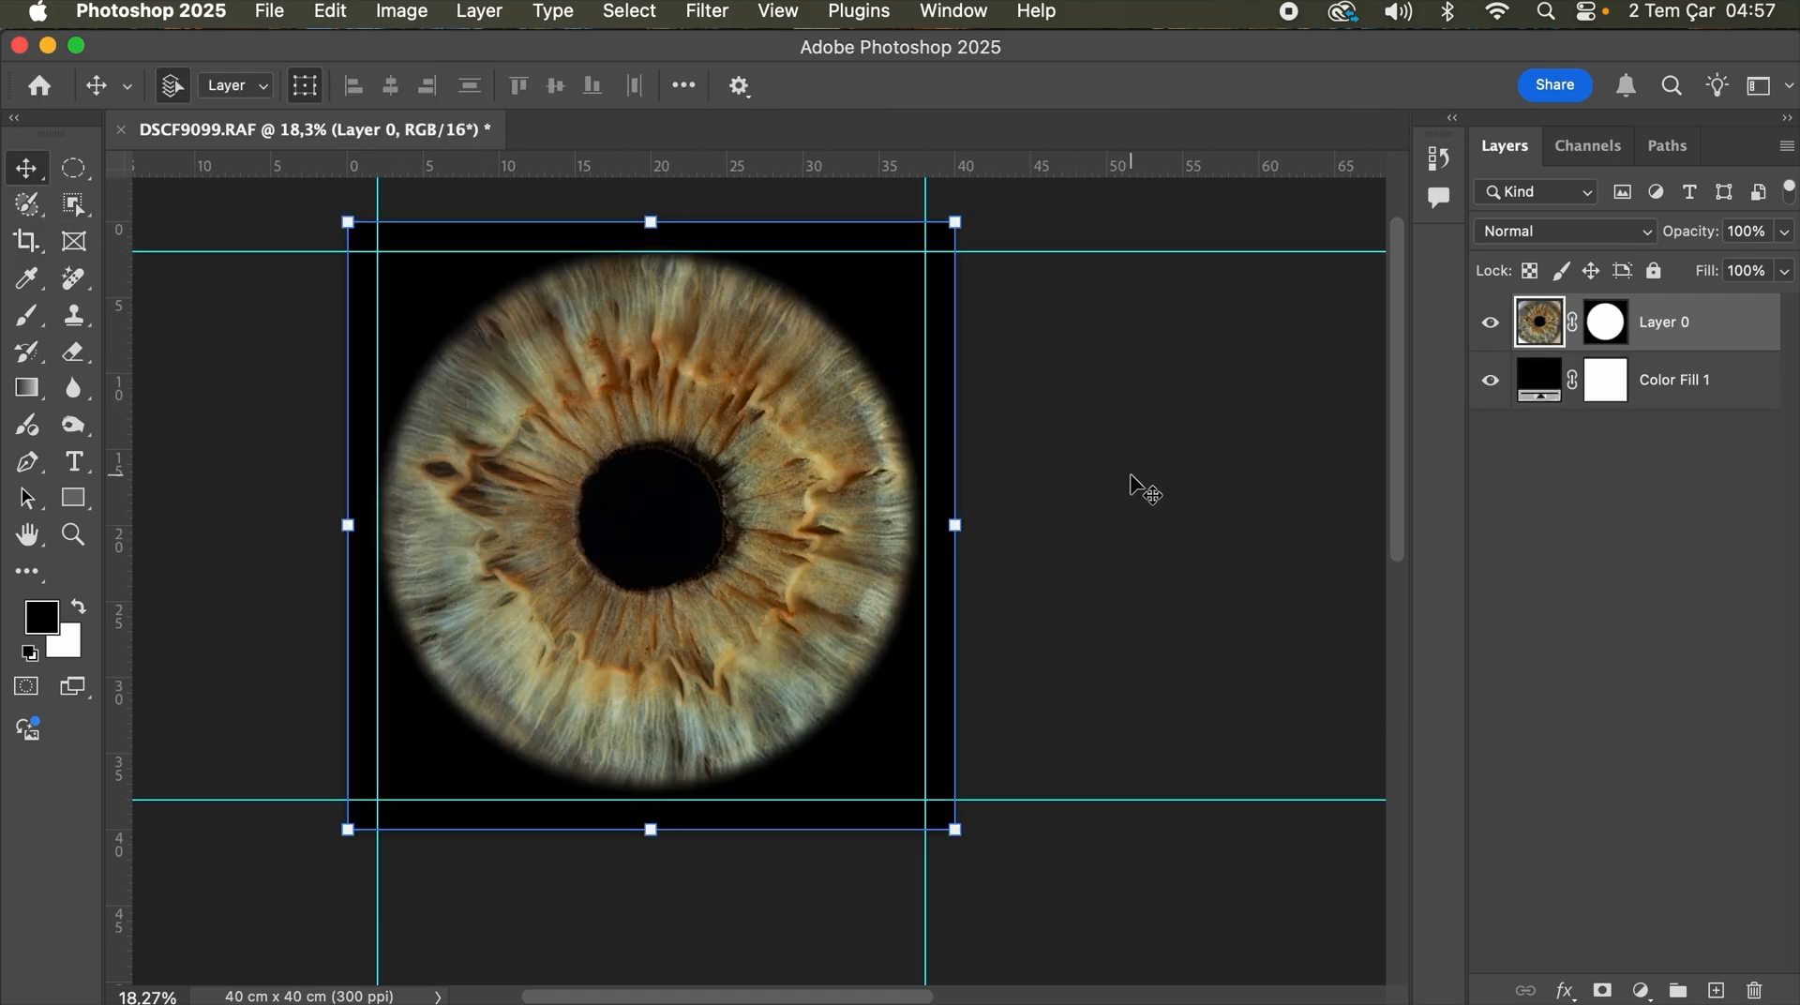
{"action": "key", "text": "super+t"}
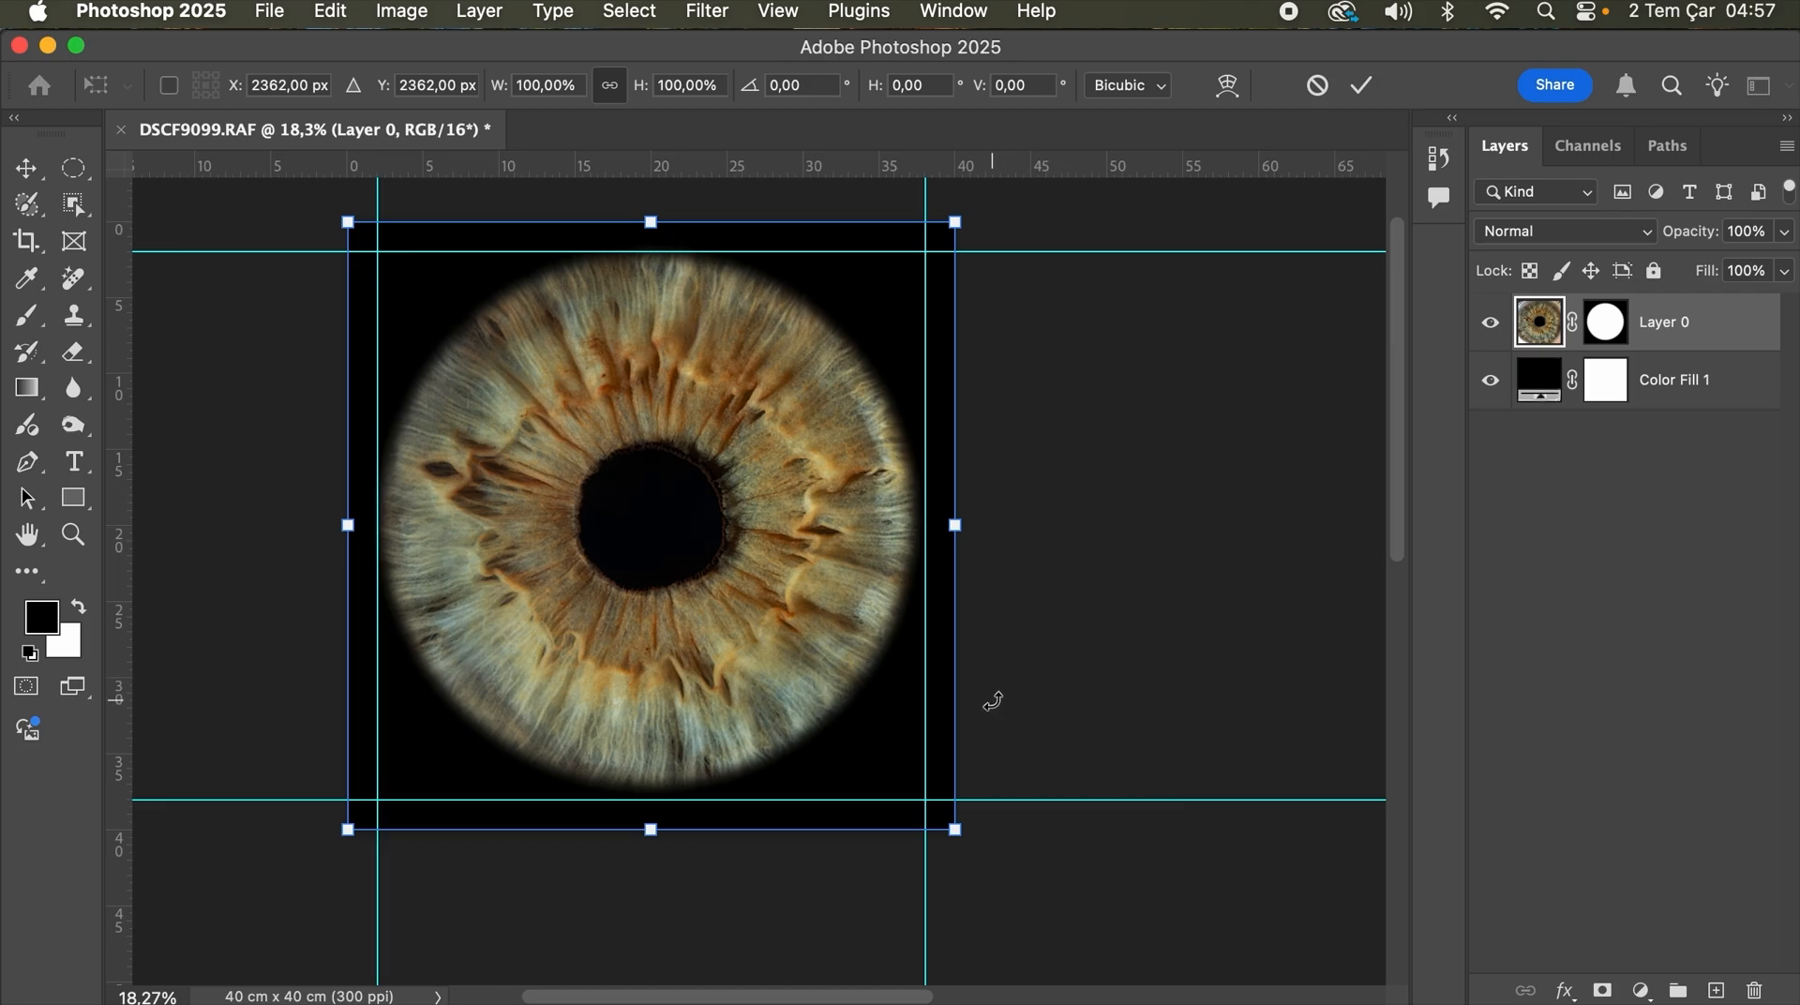
{"action": "left_click_drag", "start_coordinate": [956, 524], "coordinate": [956, 527]}
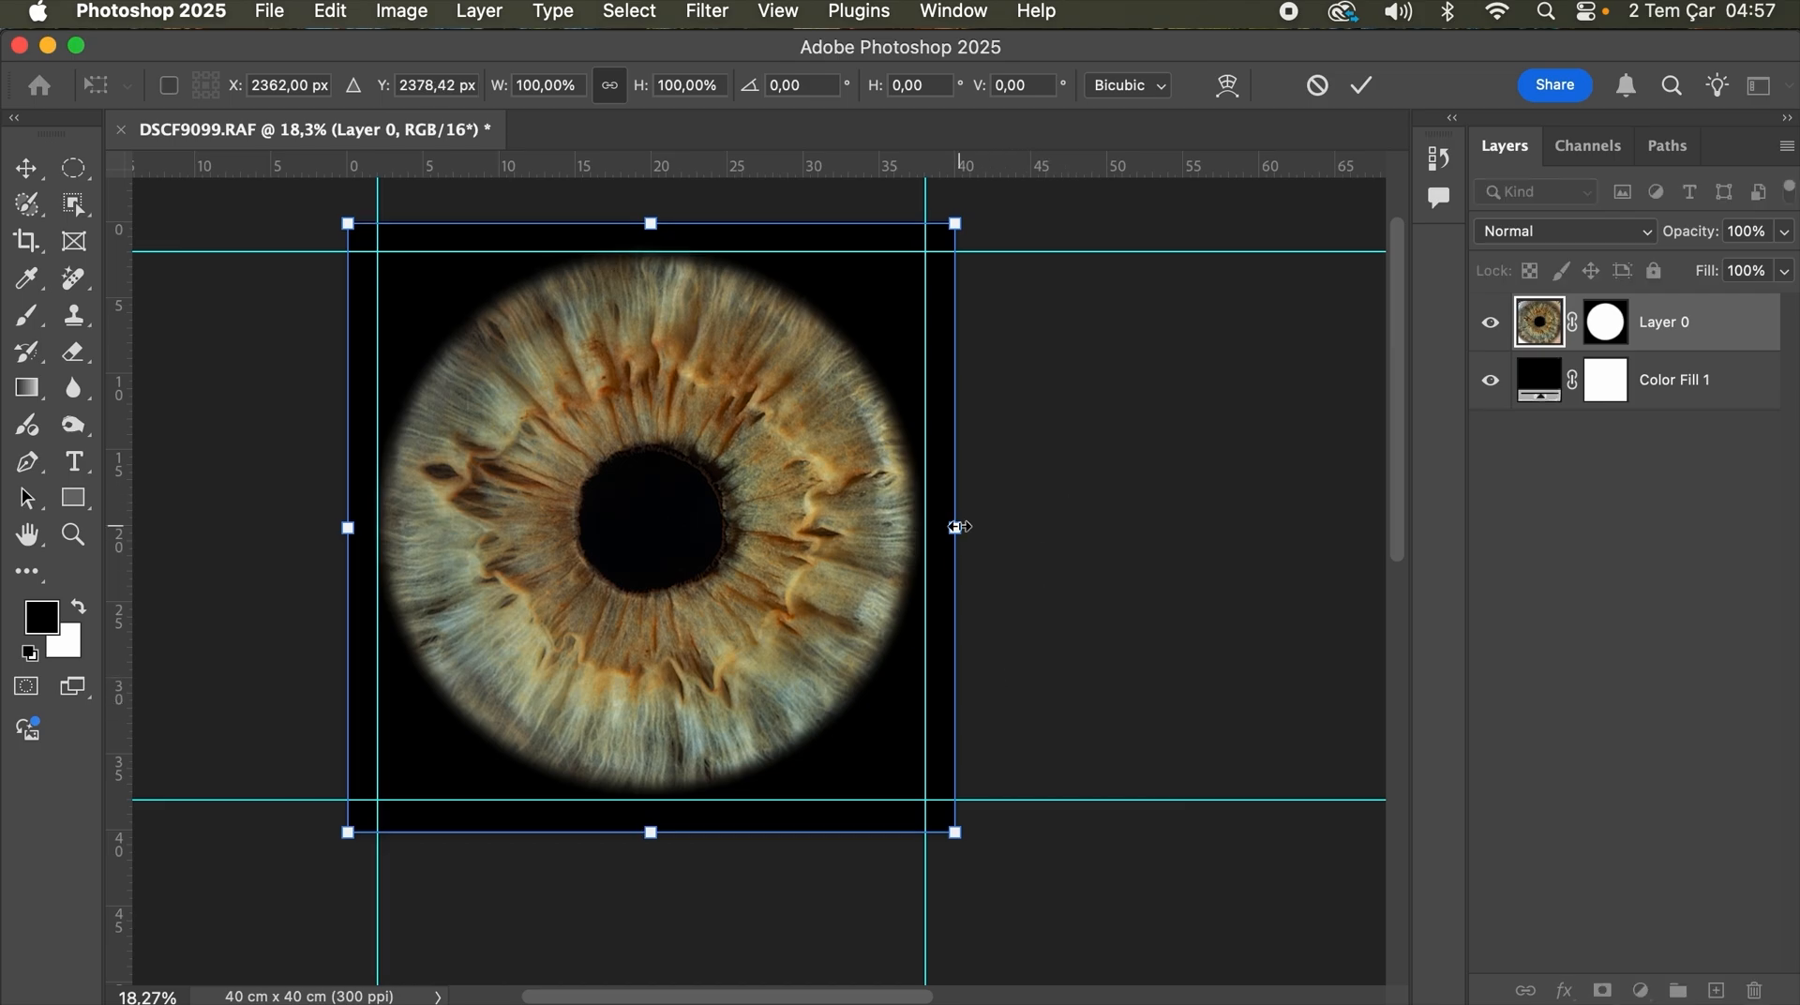
{"action": "left_click_drag", "start_coordinate": [955, 527], "coordinate": [980, 528]}
{"action": "key", "text": "Down"}
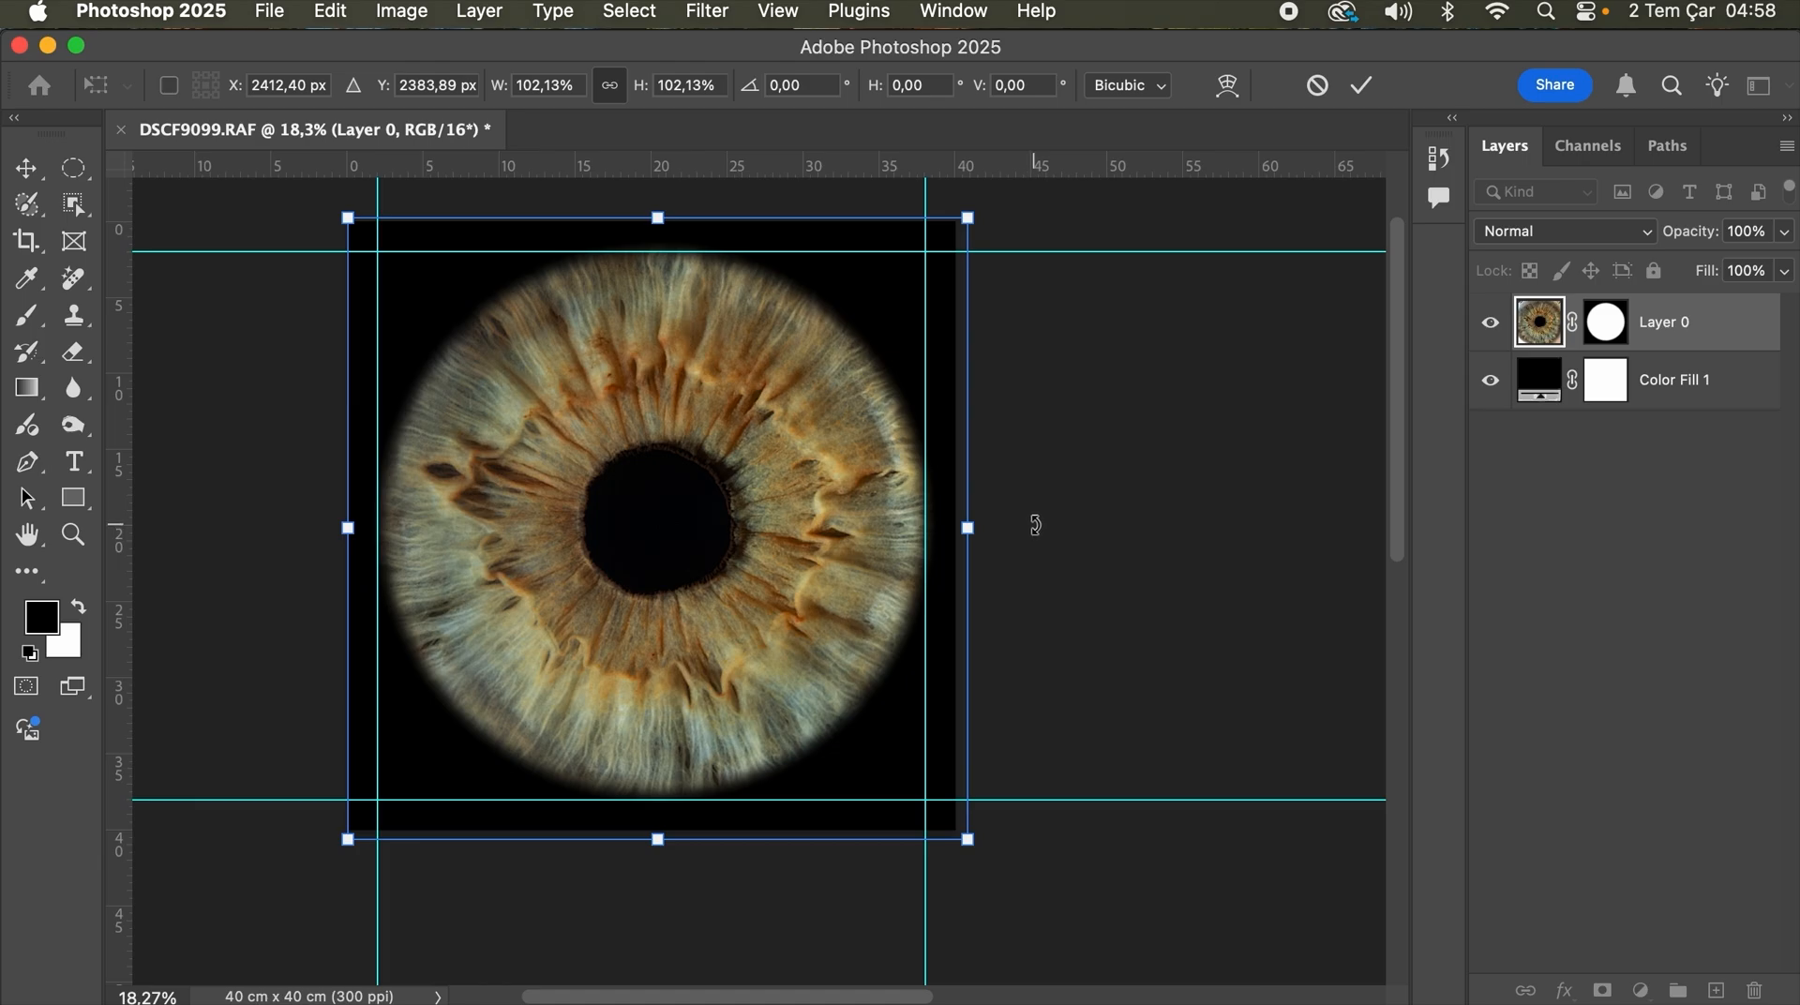
{"action": "key", "text": "Down"}
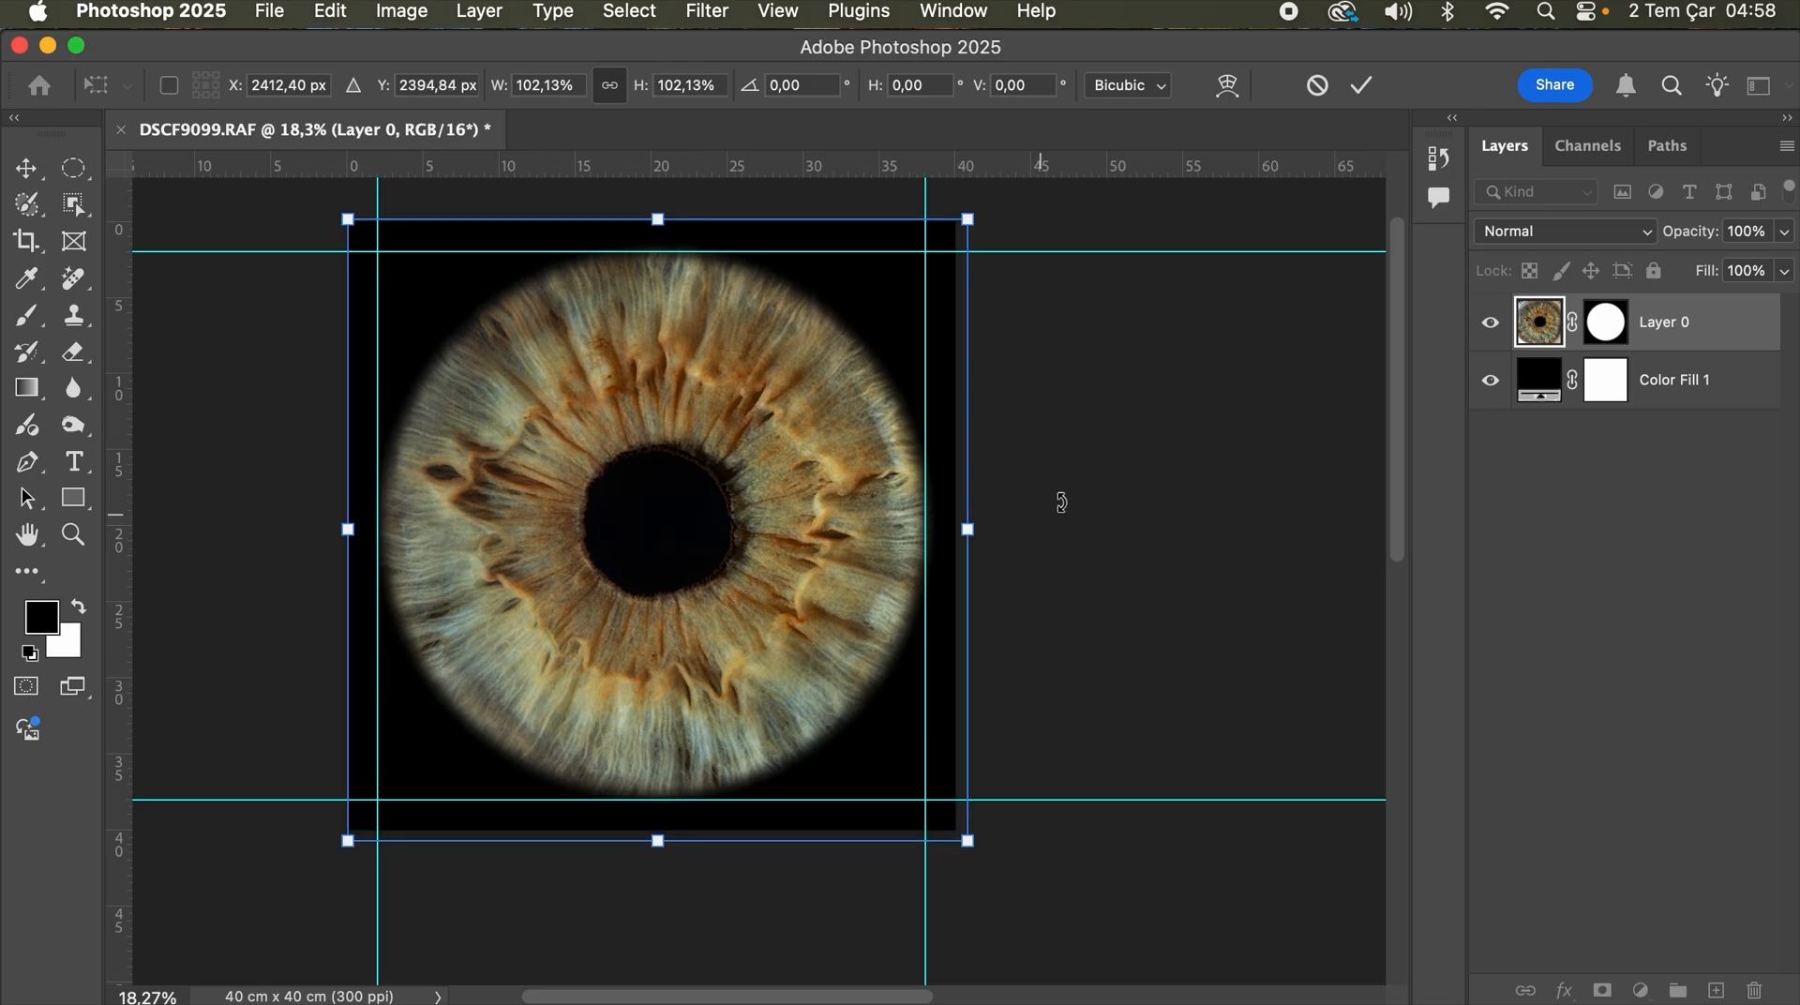
{"action": "left_click", "coordinate": [1209, 389]}
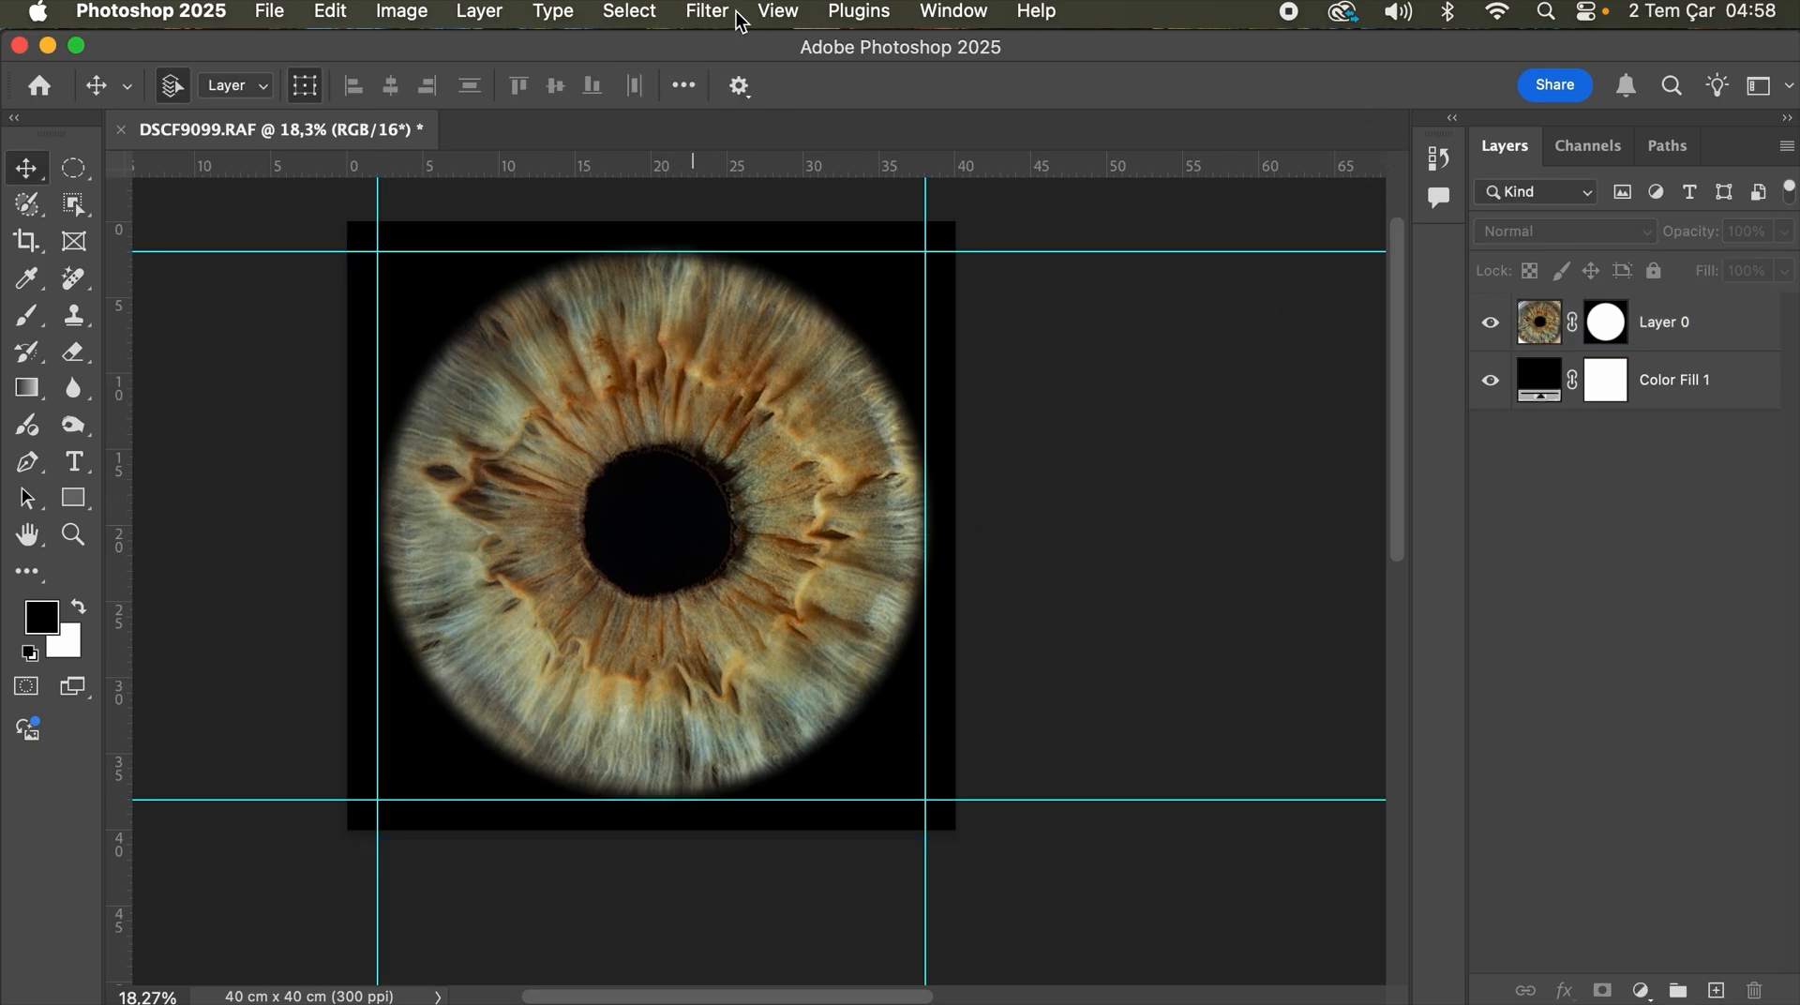
Step: Hide the guides around the iris
{"action": "left_click", "coordinate": [773, 13]}
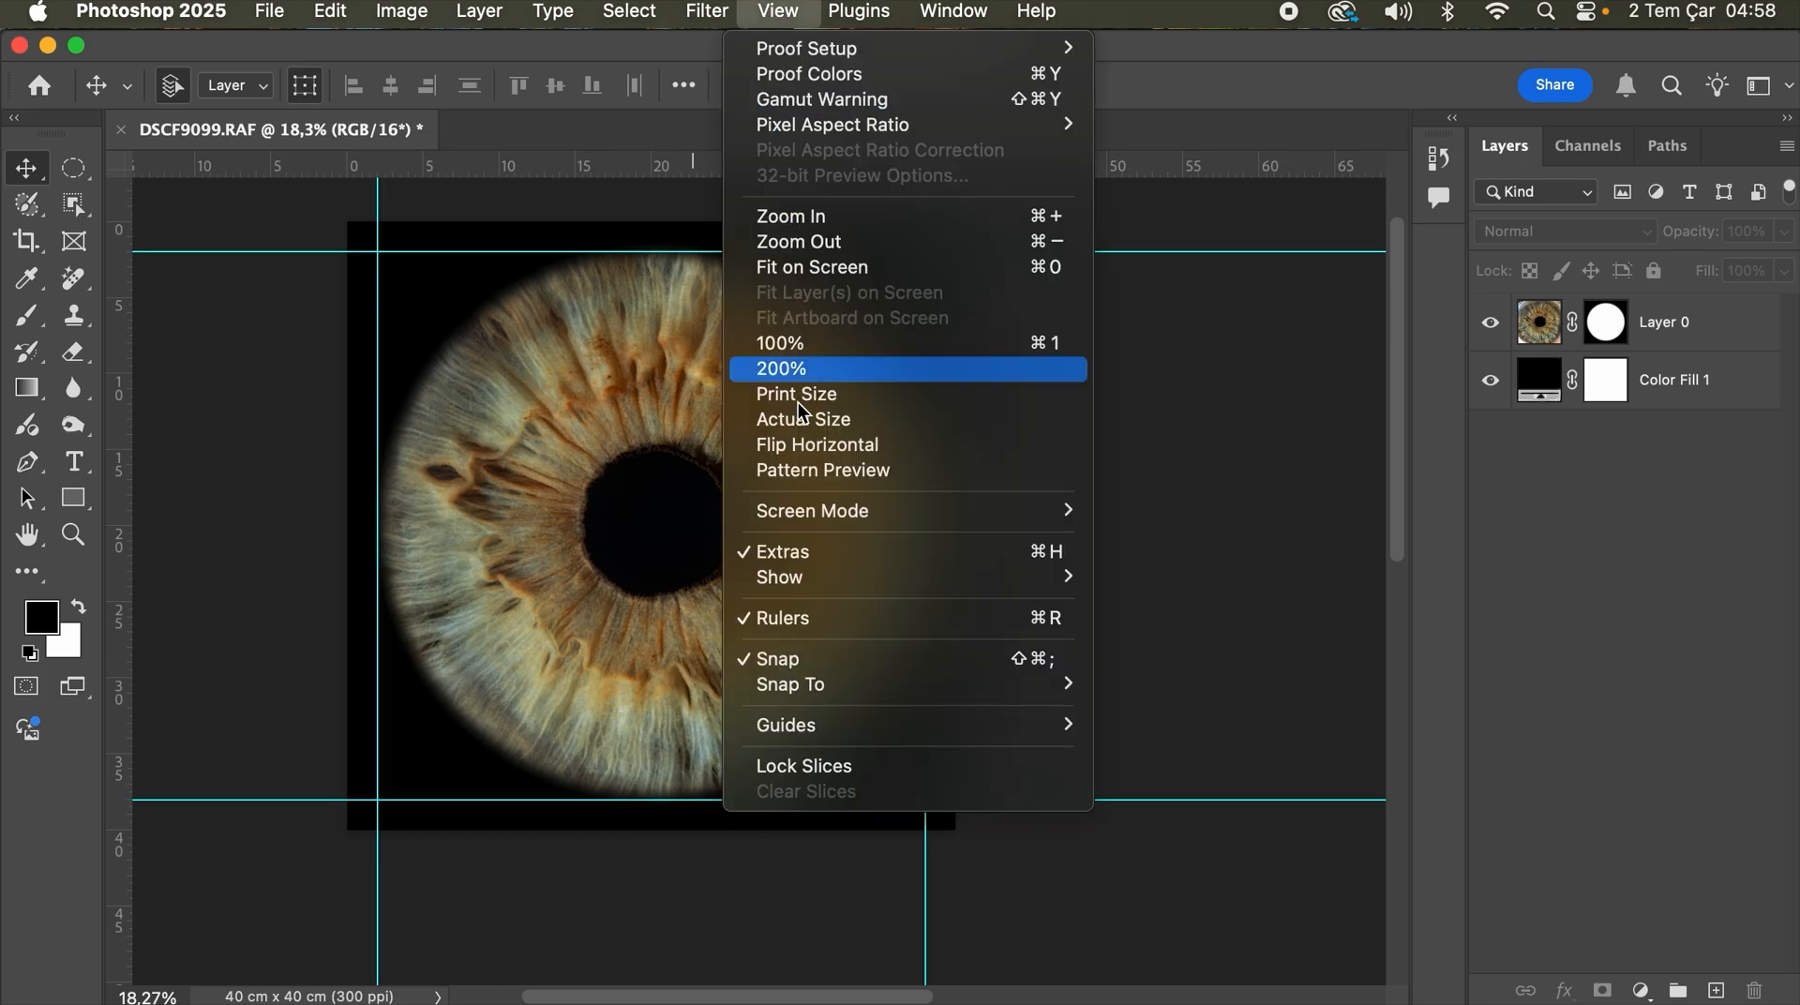
{"action": "mouse_move", "coordinate": [793, 579]}
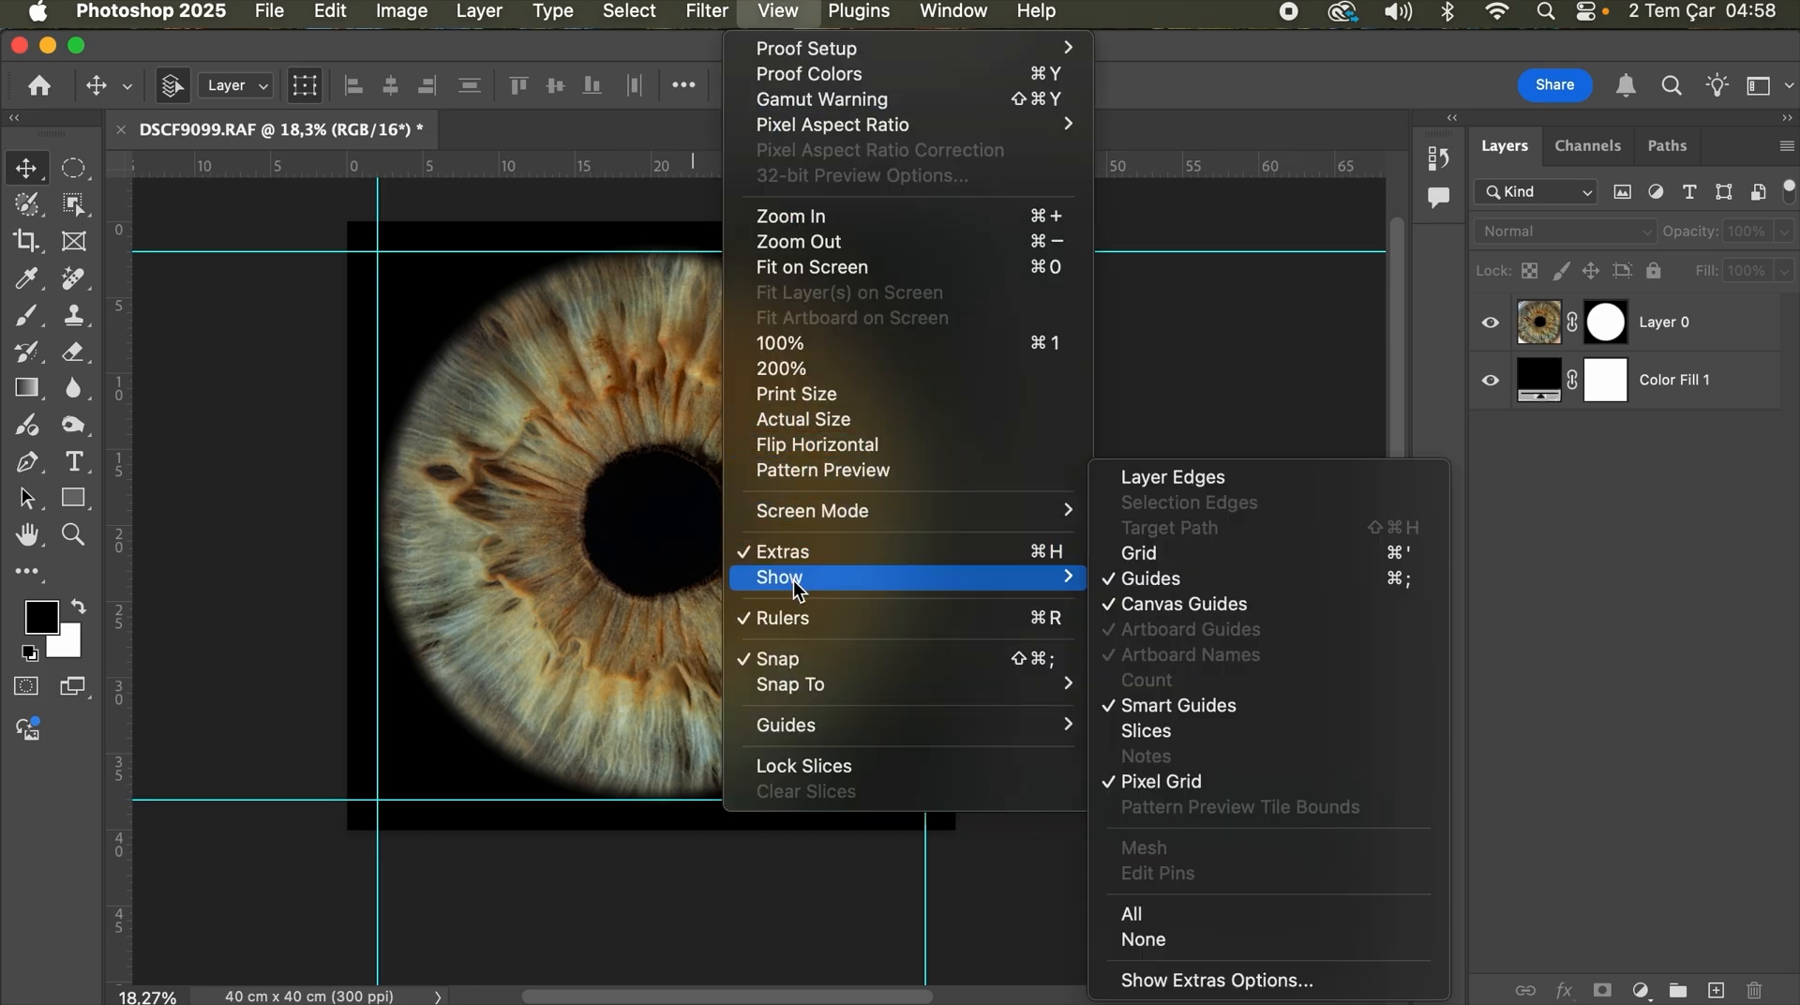
{"action": "left_click", "coordinate": [1165, 578]}
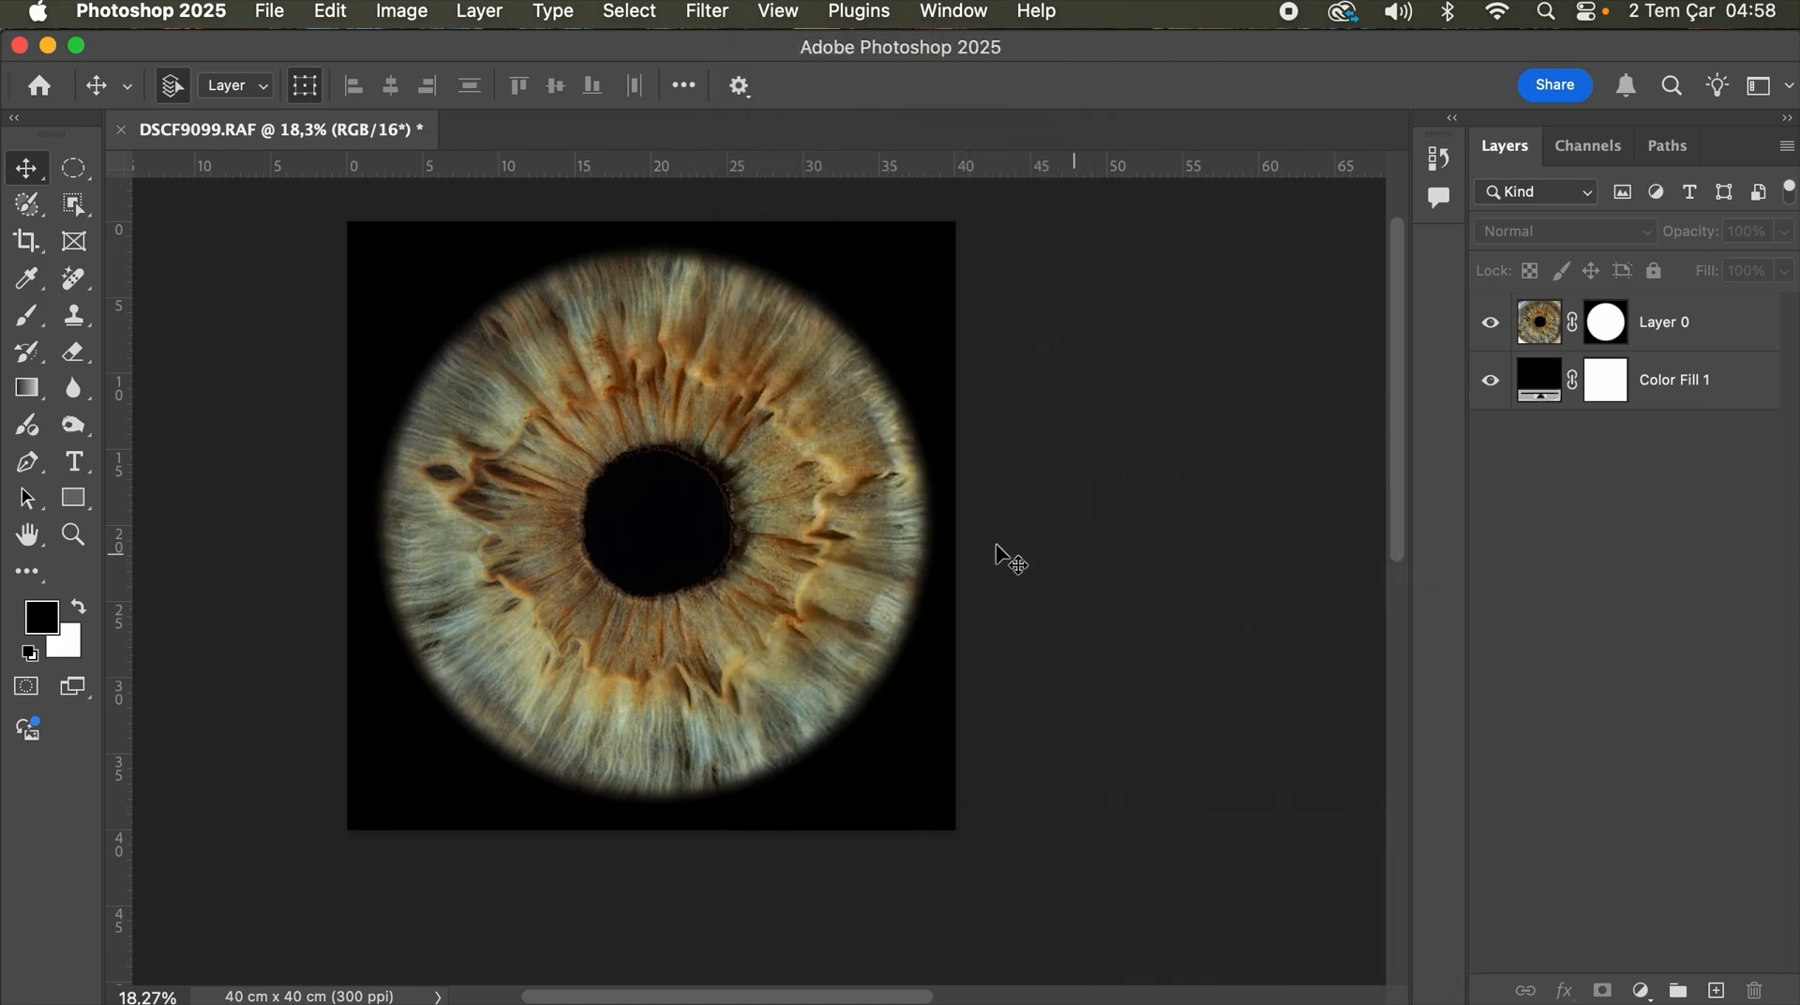
Step: Paint the pupil solid black on the iris layer with a soft brush, finishing at brush size 281, and fit the image on screen
{"action": "key", "text": "z"}
{"action": "left_click_drag", "start_coordinate": [663, 470], "coordinate": [802, 476]}
{"action": "key", "text": "v"}
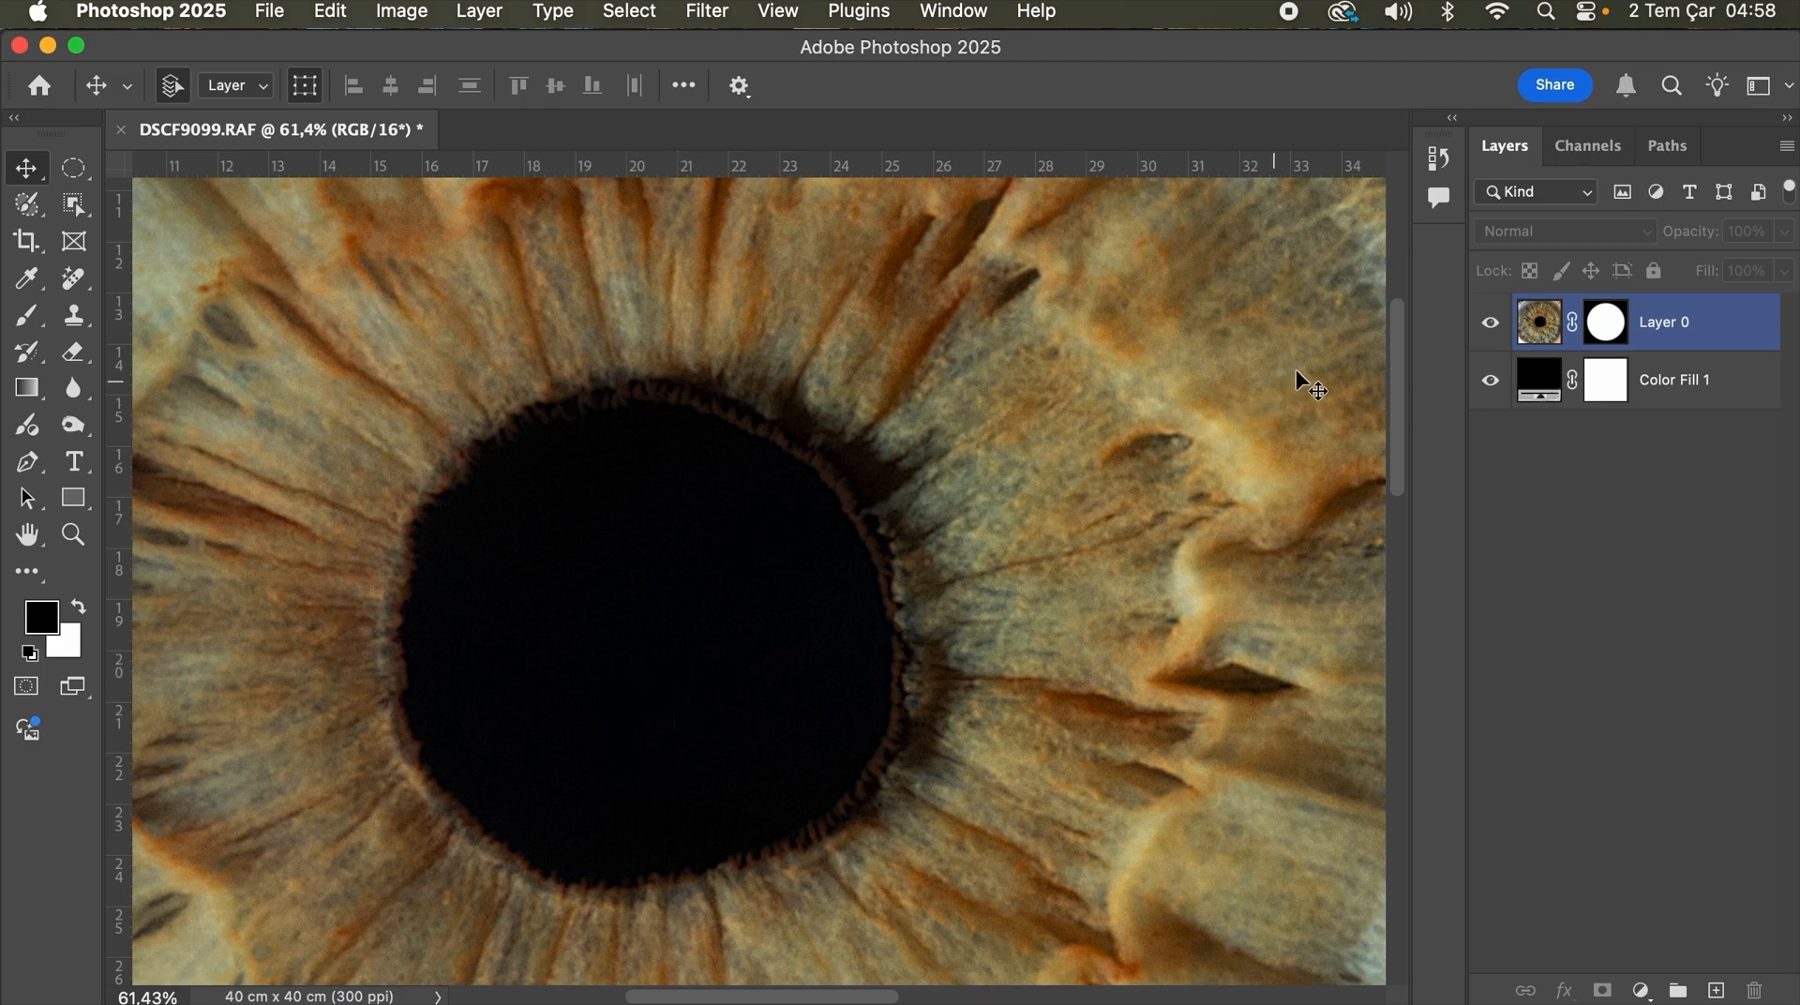
{"action": "left_click", "coordinate": [1533, 324]}
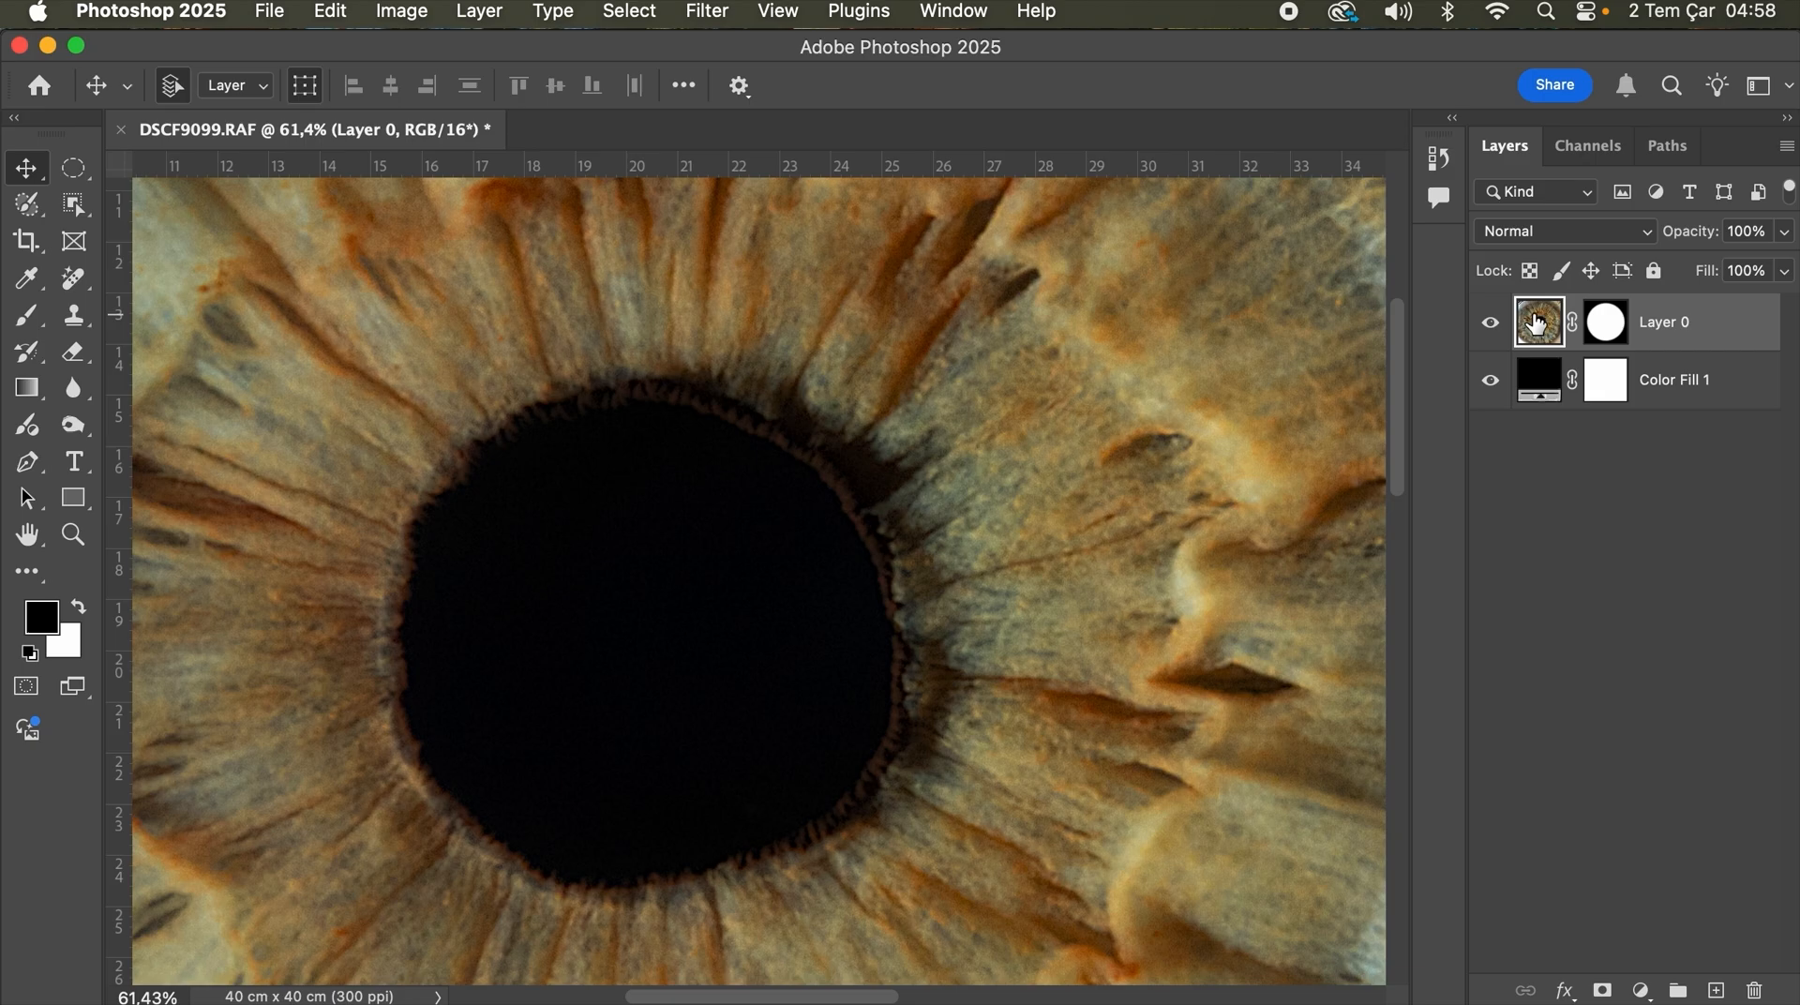
{"action": "left_click", "coordinate": [30, 318]}
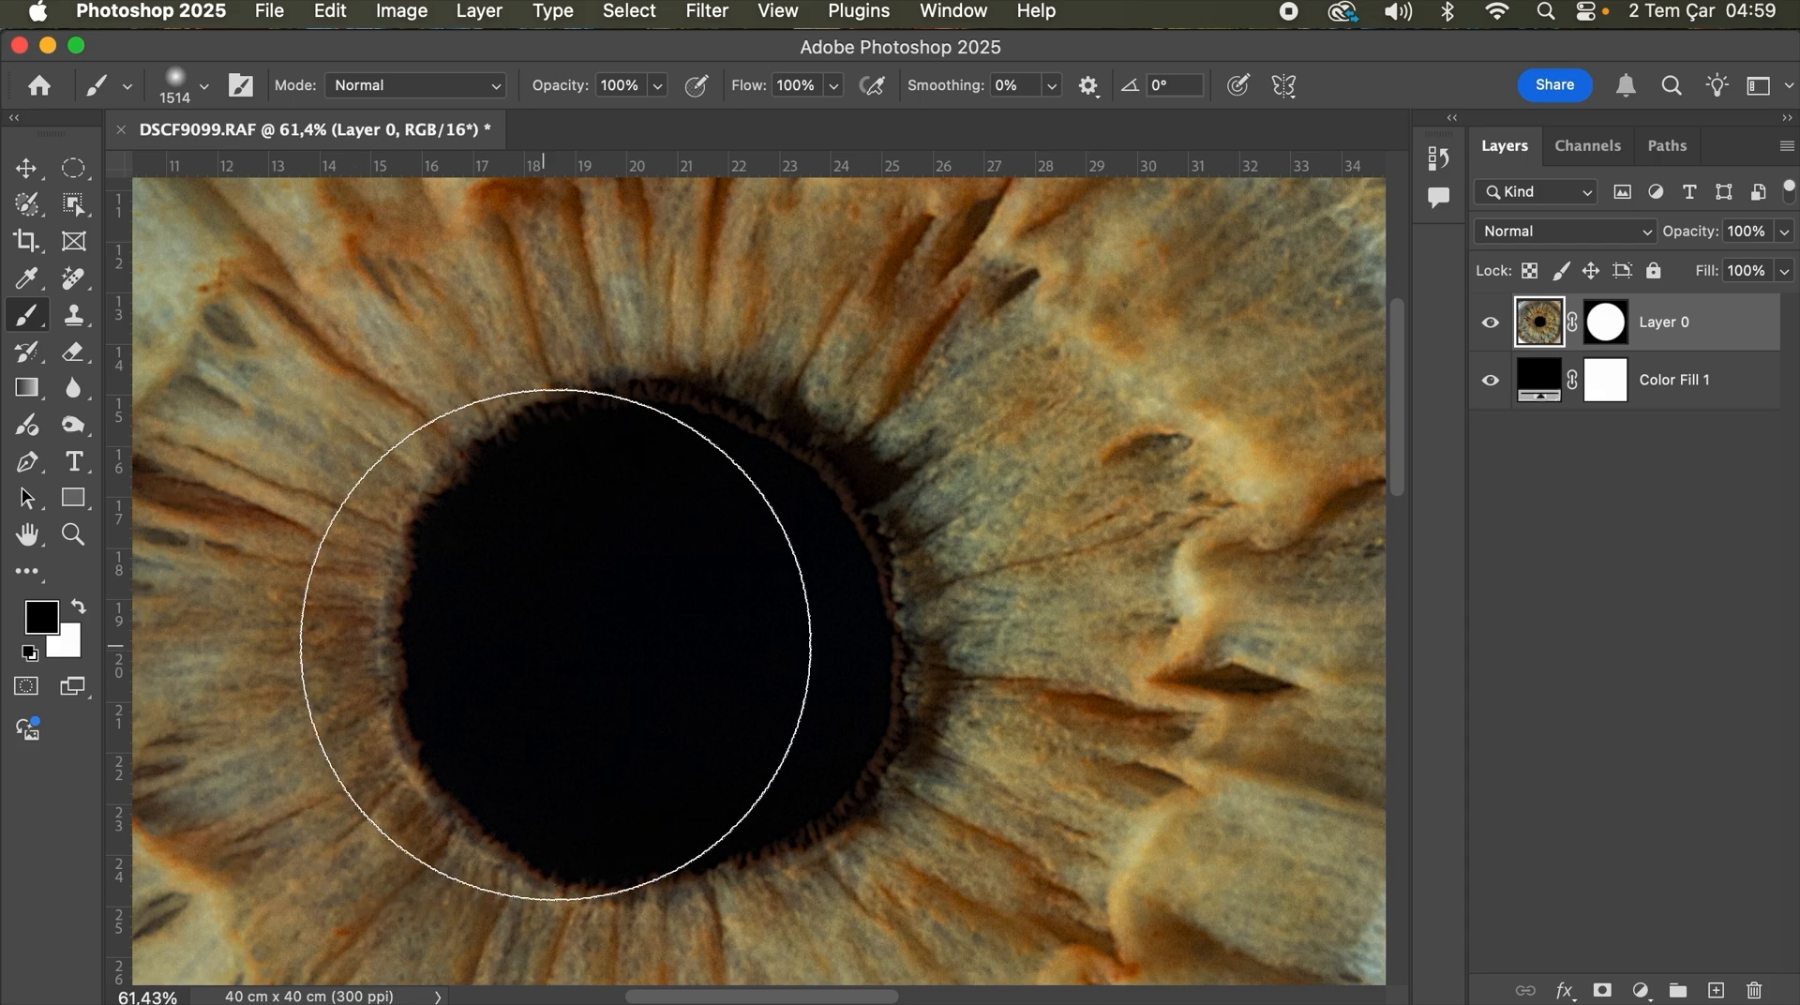
{"action": "left_click_drag", "start_coordinate": [675, 614], "coordinate": [409, 615]}
{"action": "mouse_move", "coordinate": [799, 602]}
{"action": "left_mouse_down"}
{"action": "mouse_move", "coordinate": [701, 611]}
{"action": "mouse_move", "coordinate": [655, 602]}
{"action": "mouse_move", "coordinate": [622, 561]}
{"action": "mouse_move", "coordinate": [525, 565]}
{"action": "mouse_move", "coordinate": [527, 541]}
{"action": "mouse_move", "coordinate": [495, 547]}
{"action": "mouse_move", "coordinate": [611, 534]}
{"action": "left_mouse_up"}
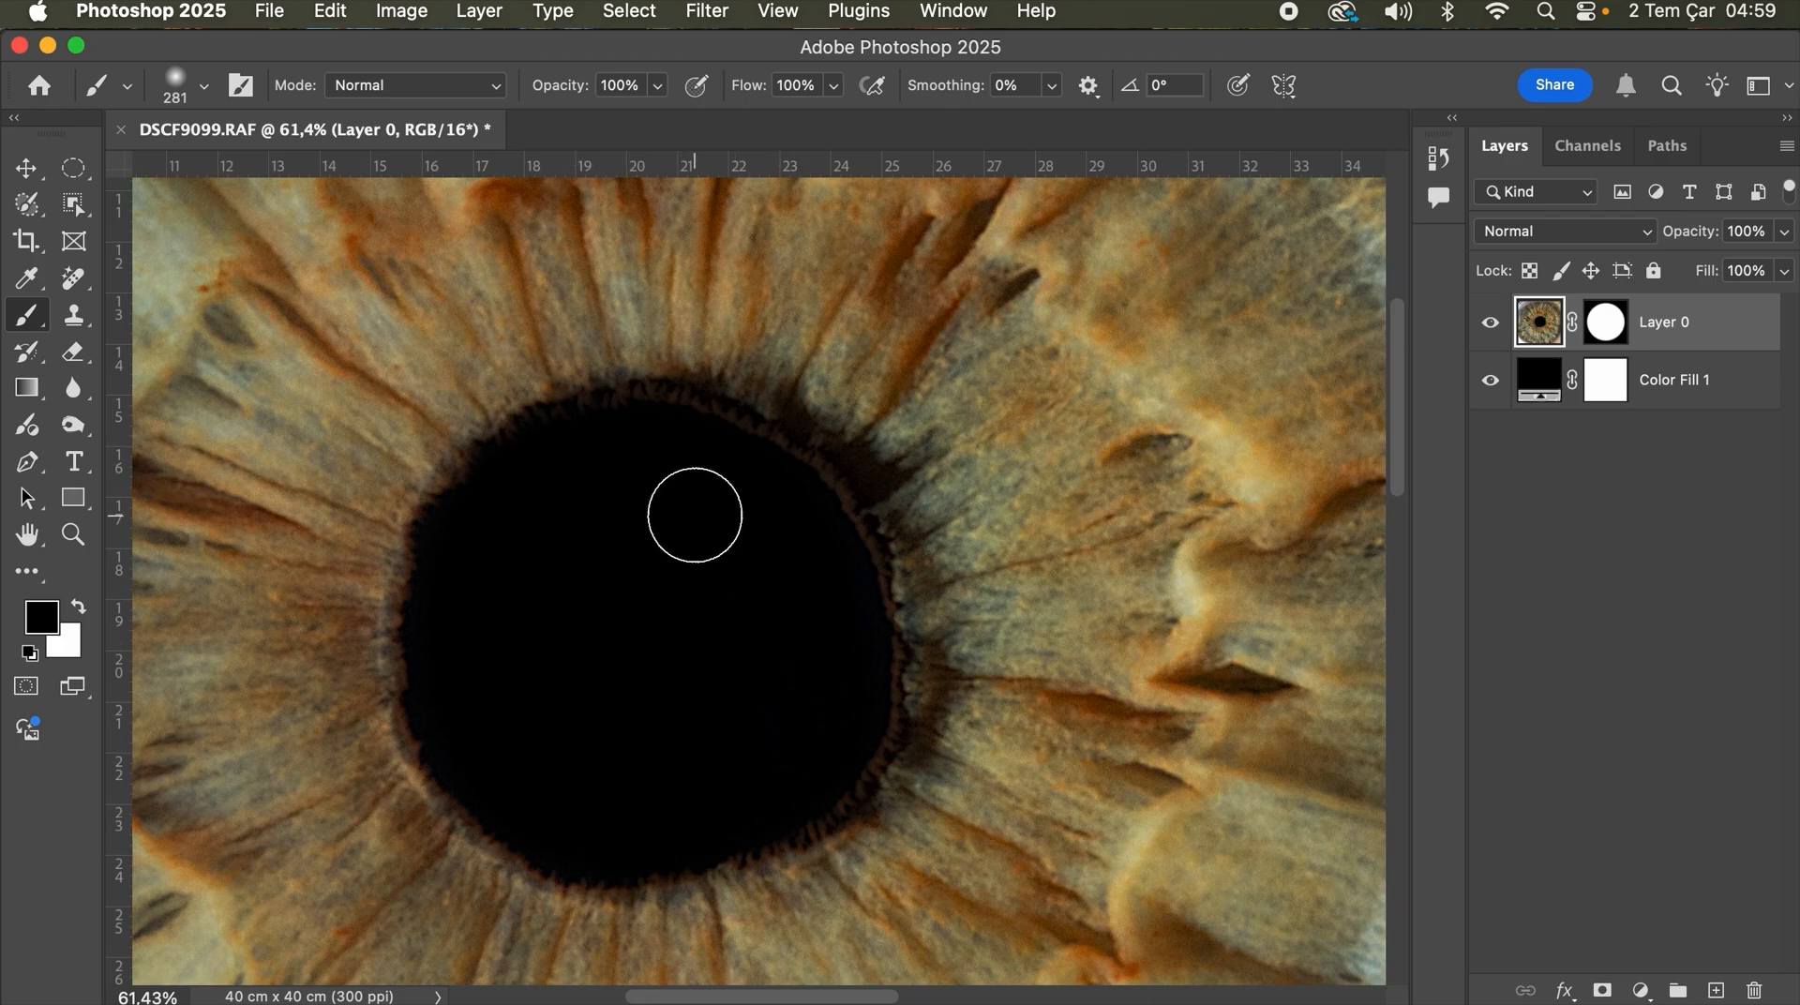
{"action": "left_click_drag", "start_coordinate": [720, 638], "coordinate": [648, 668]}
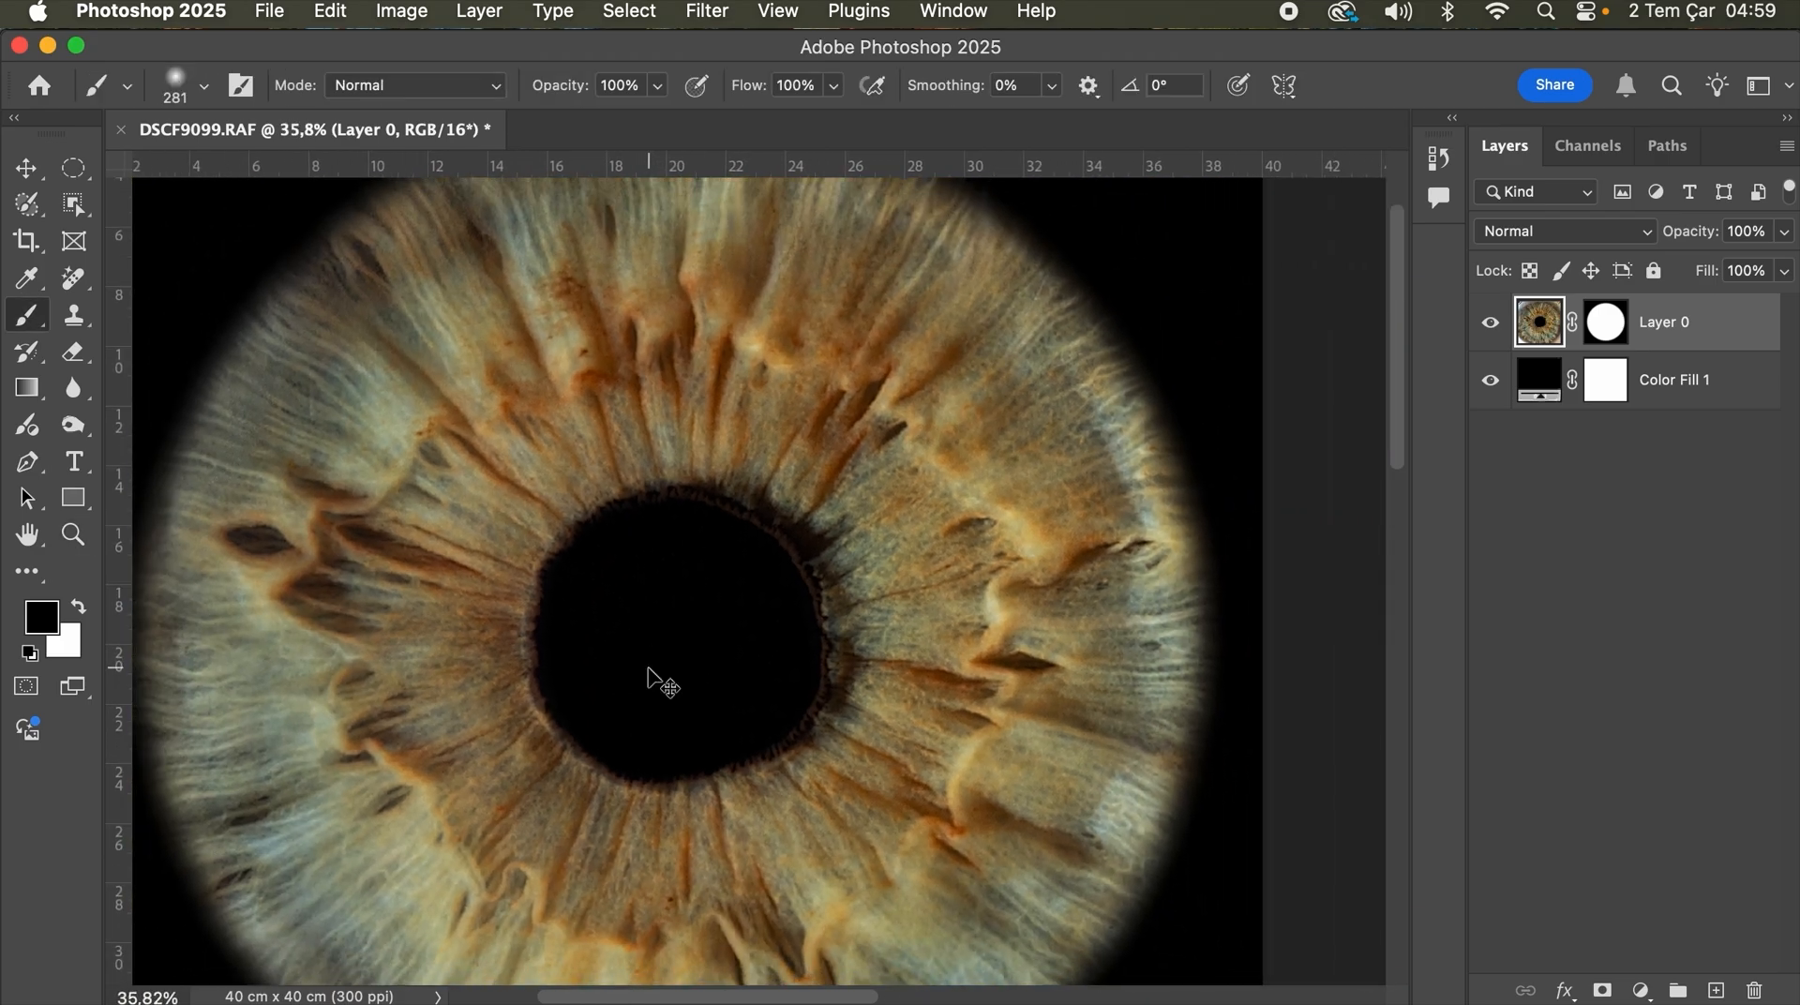
{"action": "key", "text": "super+0"}
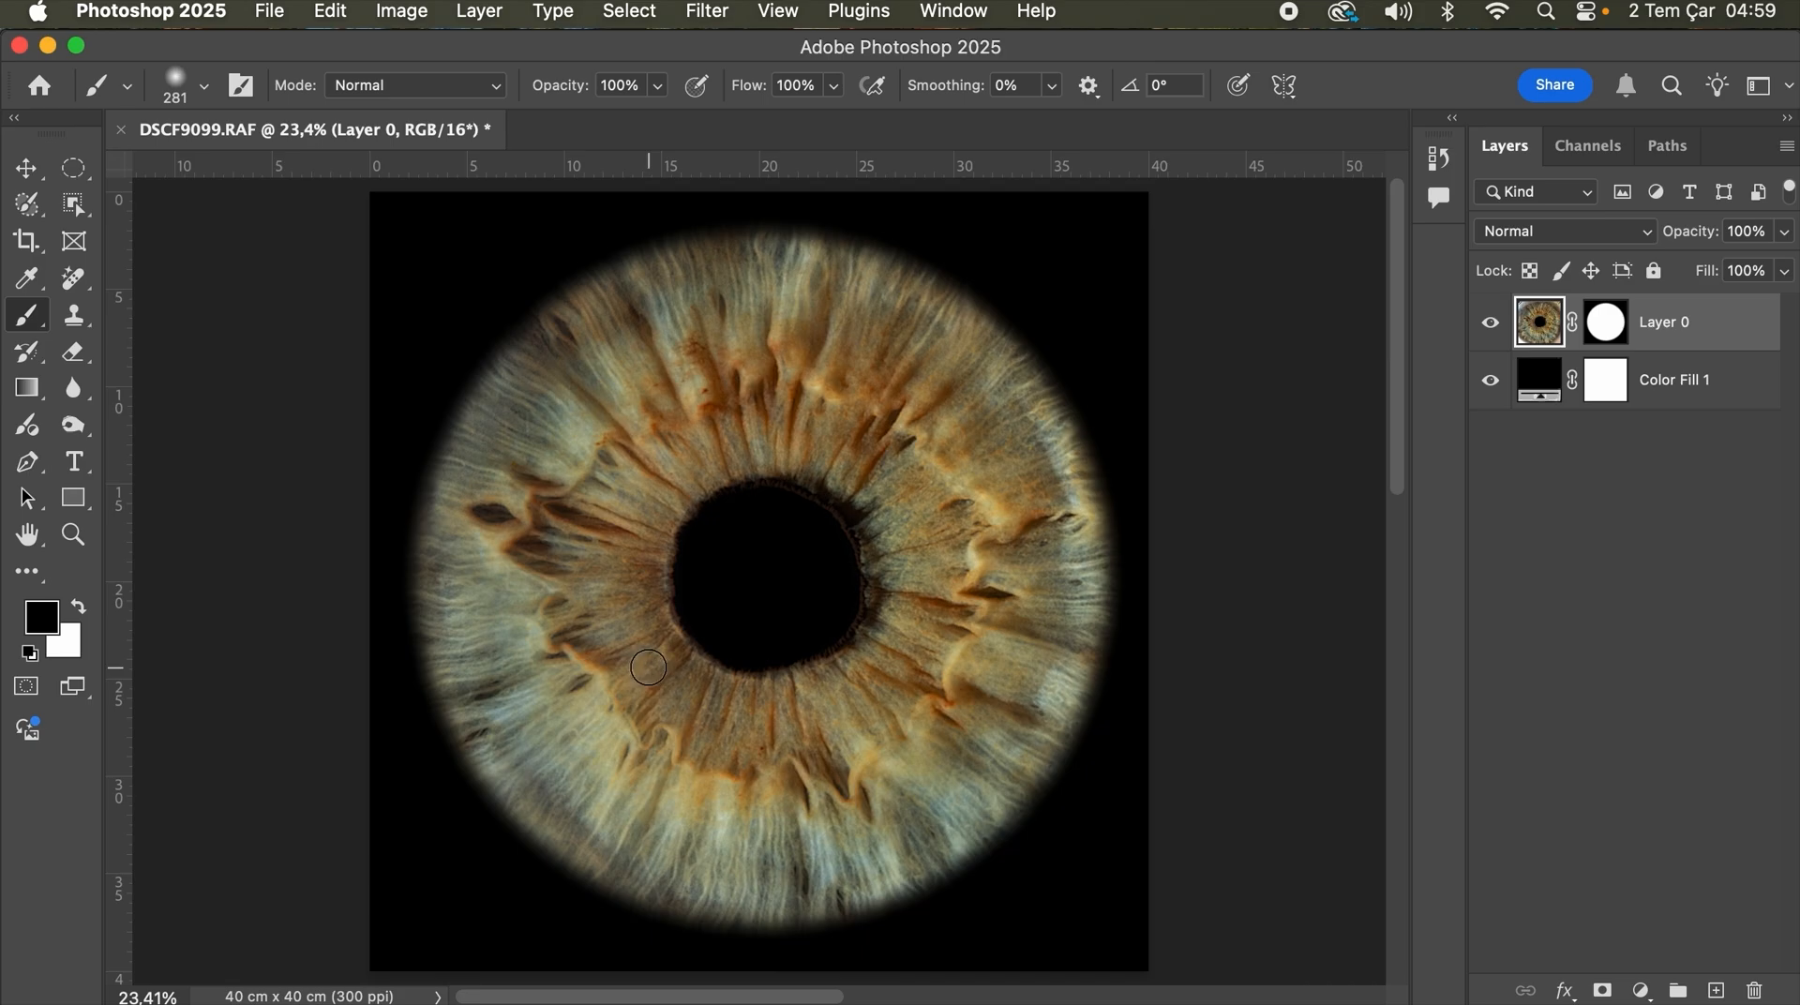
Step: Hide the black fill layer and save a copy as DSCF9099 copy.png in the youtube folder, using the large file size option
{"action": "left_click", "coordinate": [1490, 384]}
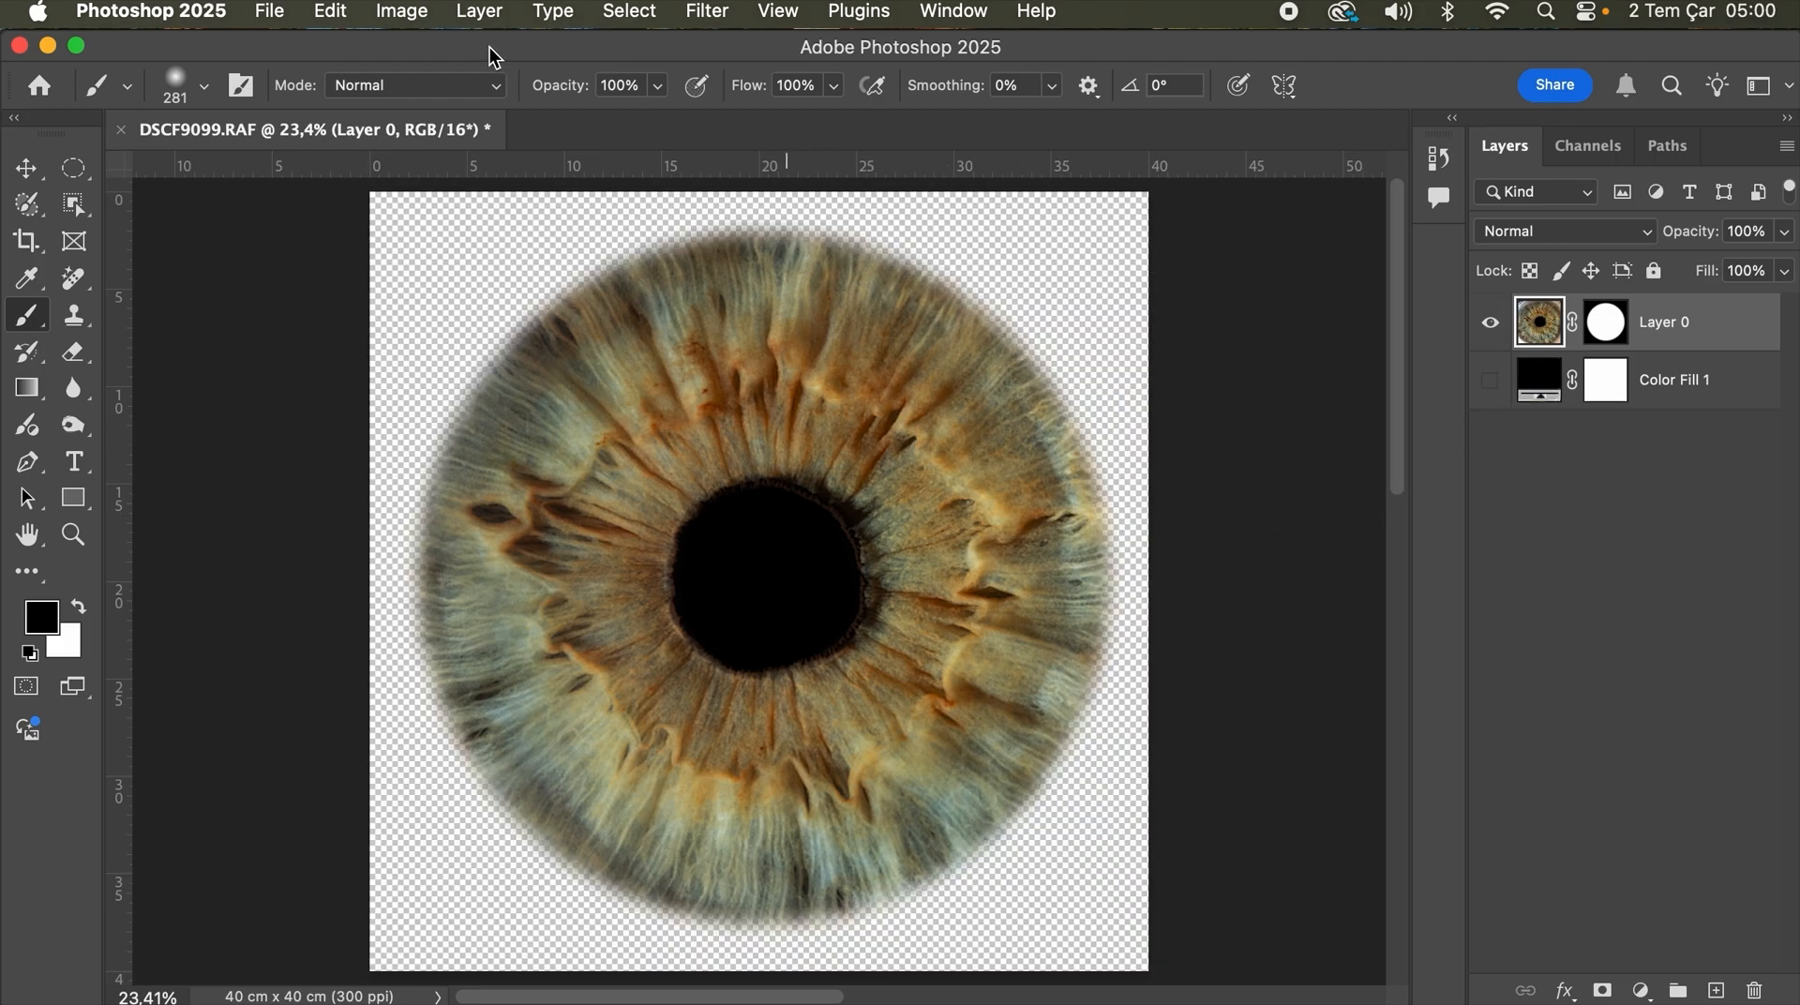
{"action": "left_click", "coordinate": [273, 13]}
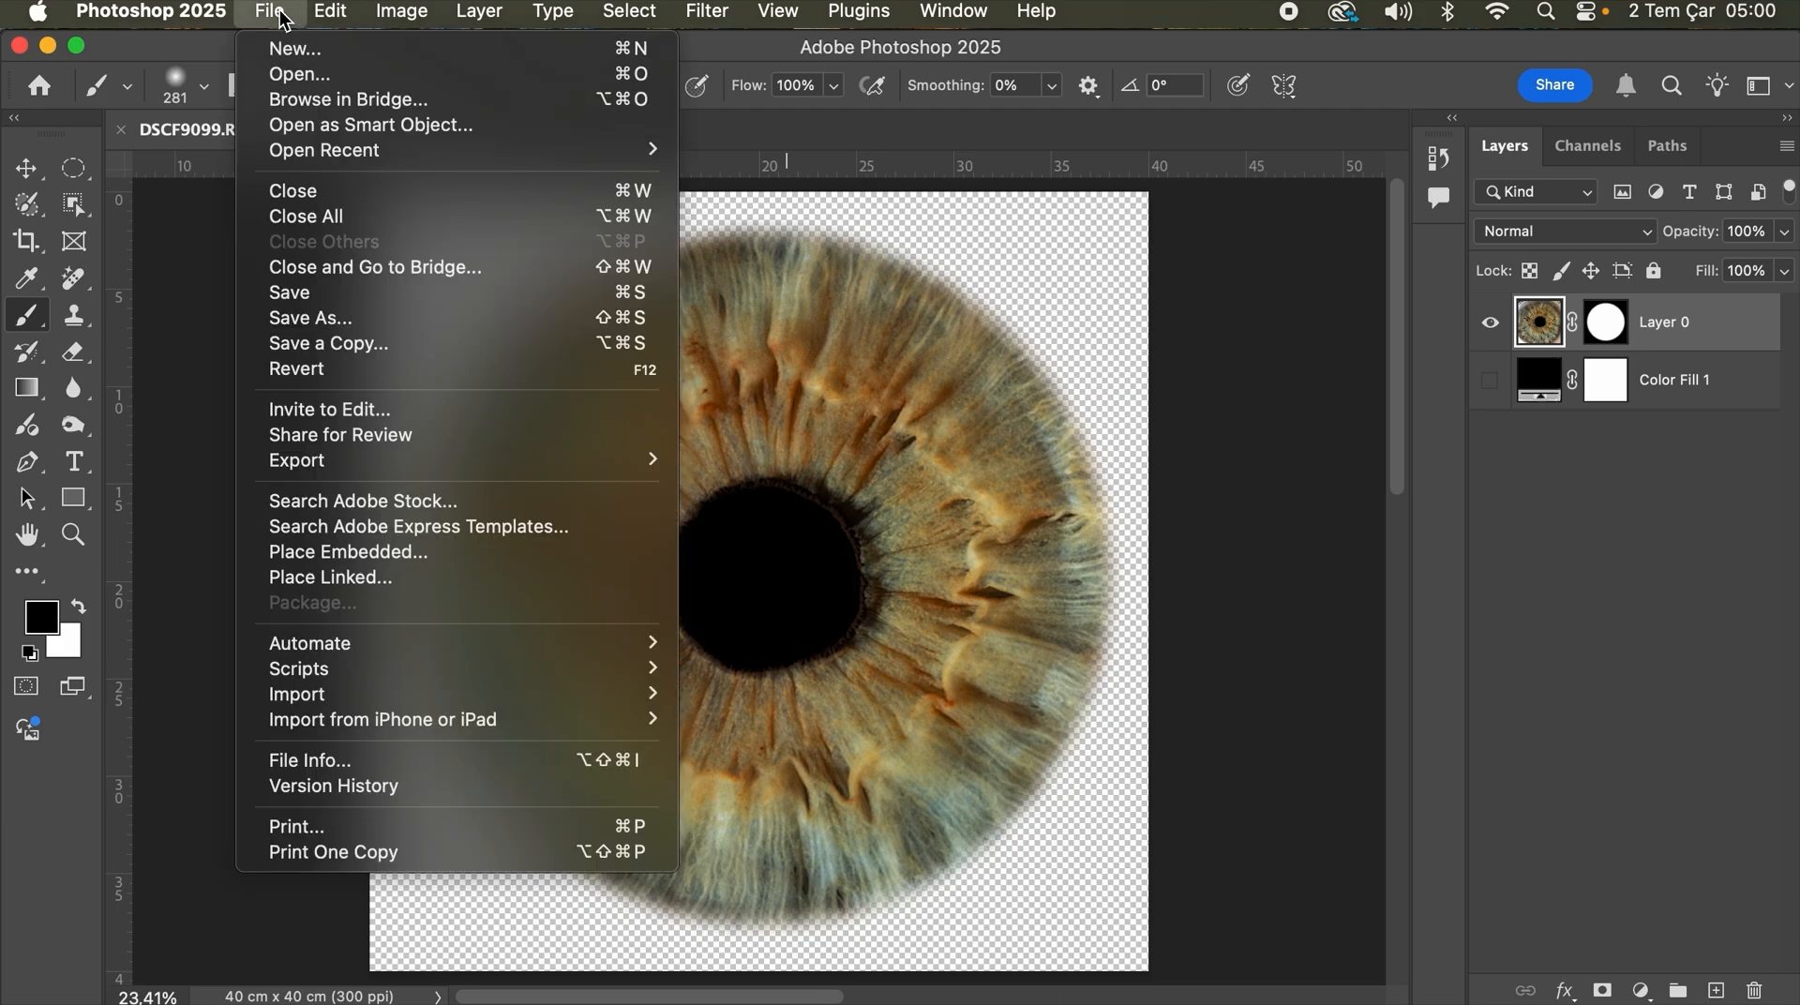
{"action": "left_click", "coordinate": [353, 343]}
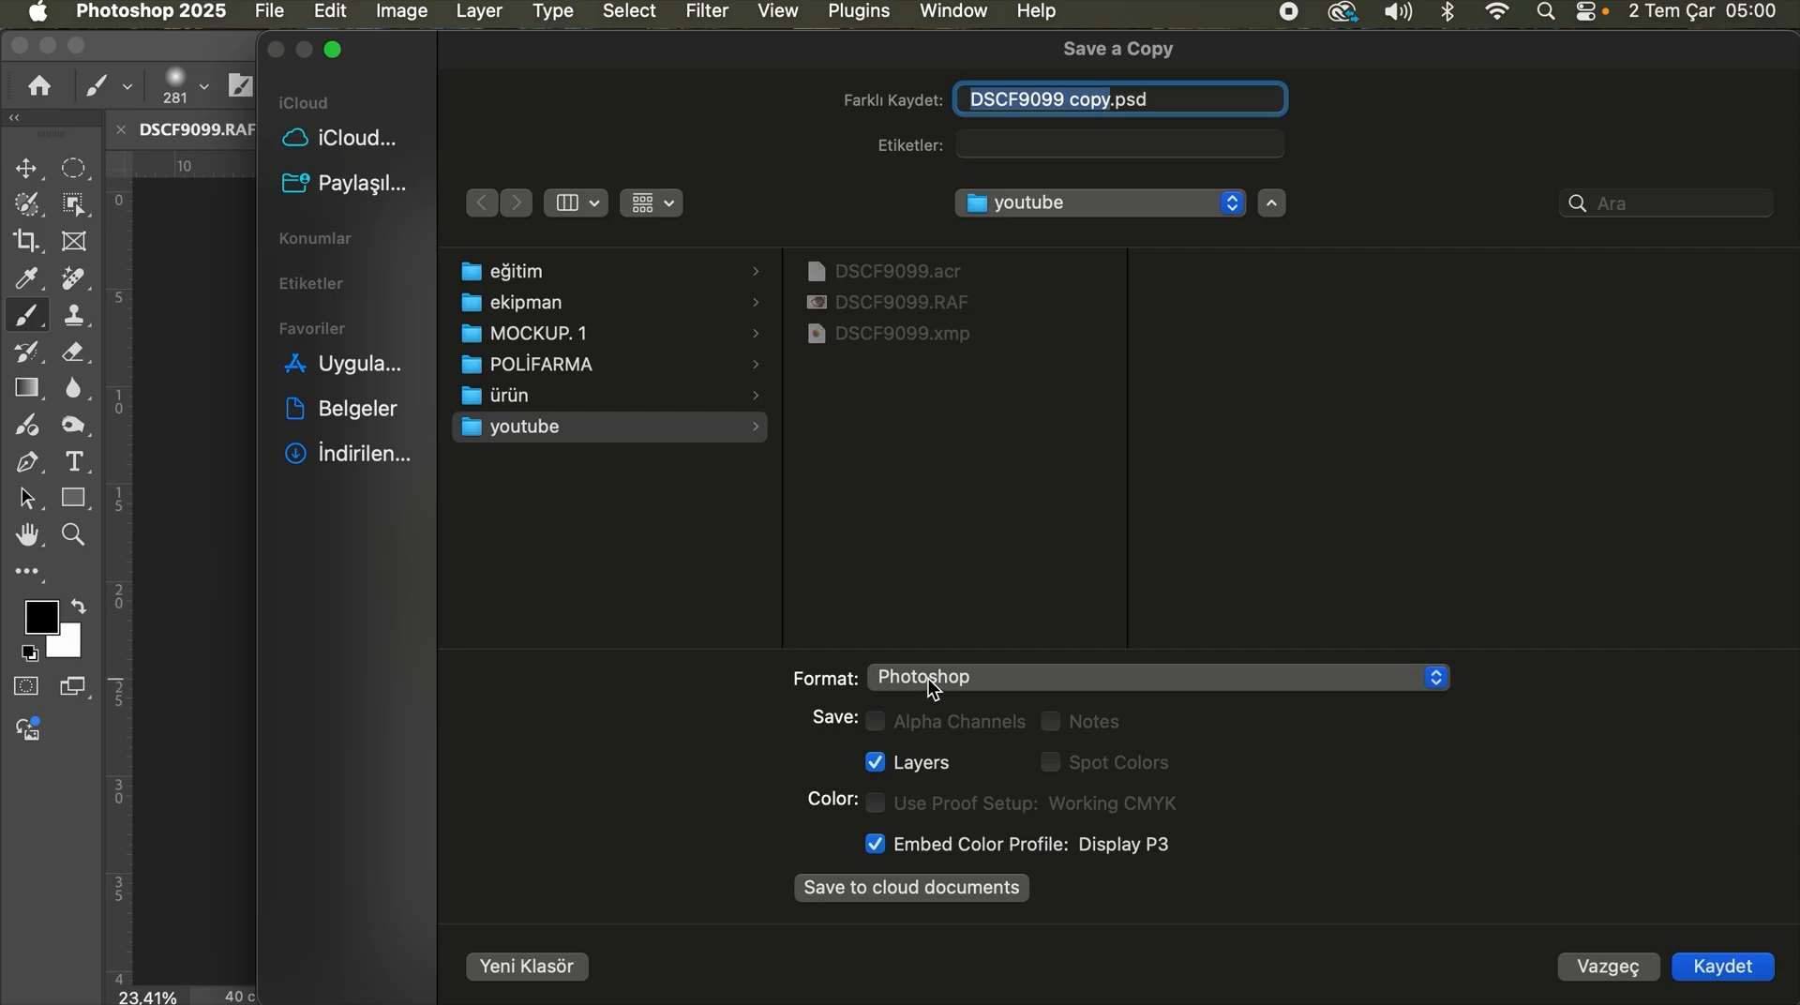
{"action": "left_click", "coordinate": [929, 681]}
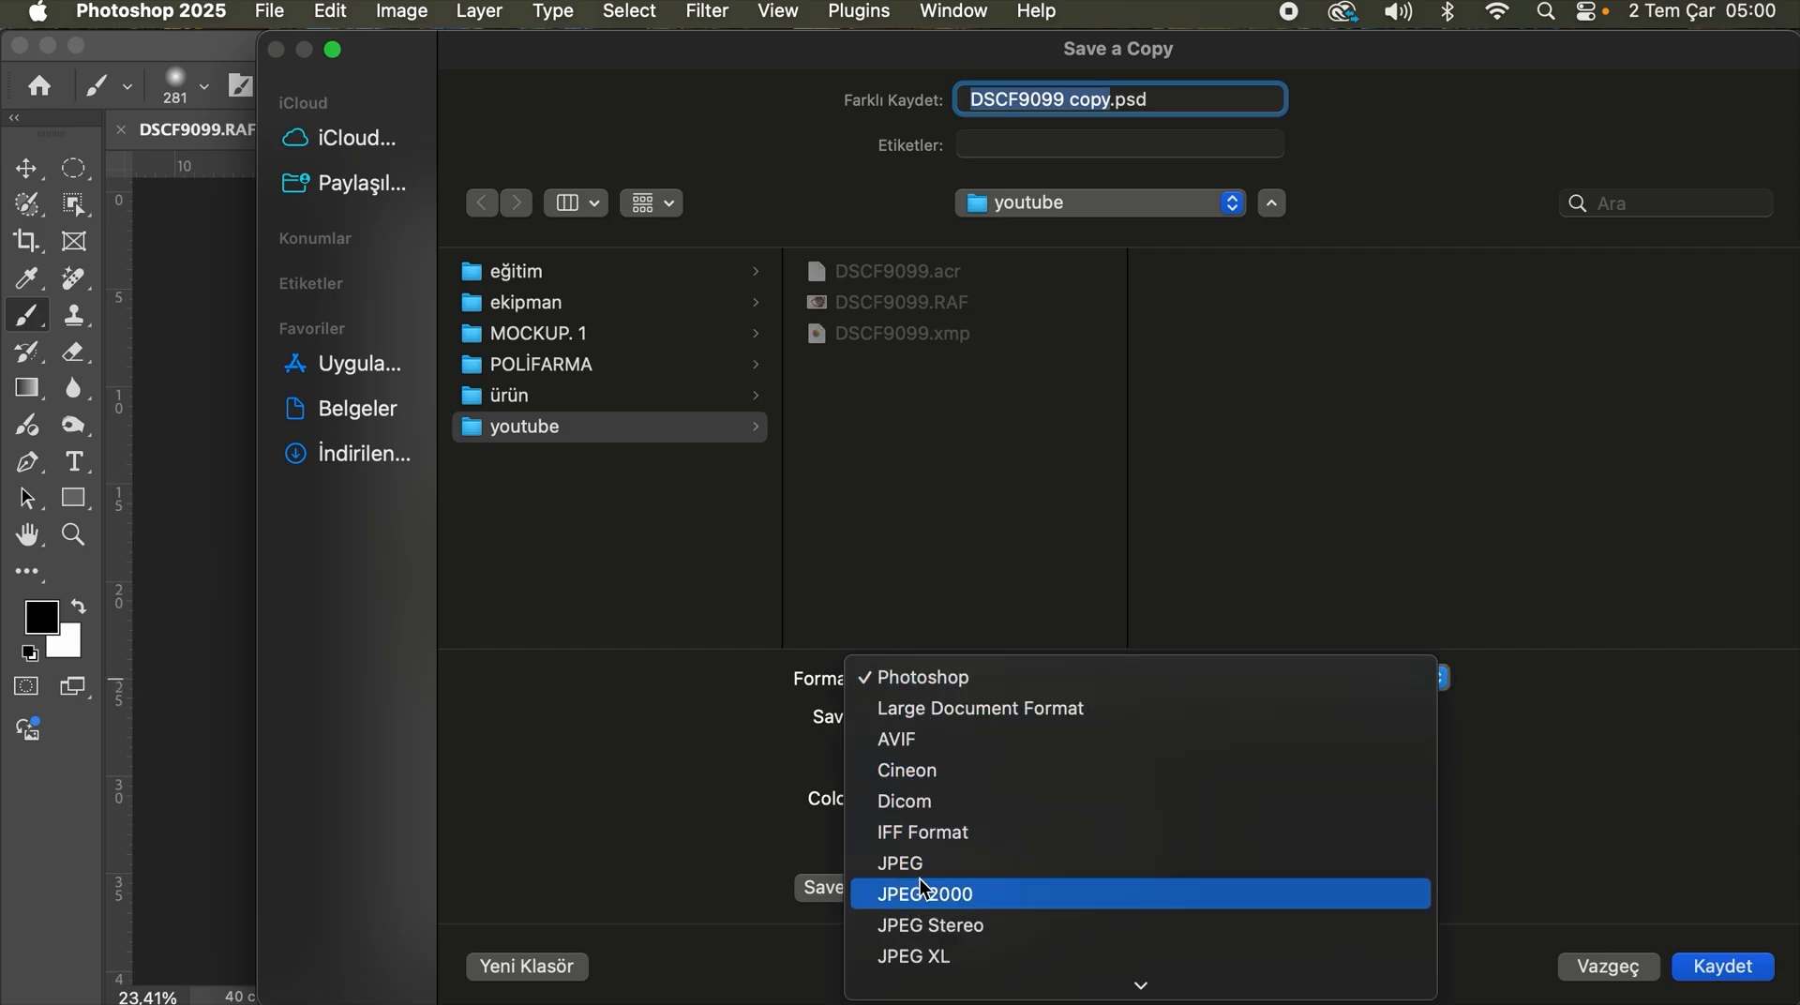
{"action": "scroll", "coordinate": [920, 877], "scroll_direction": "down", "scroll_amount": 5}
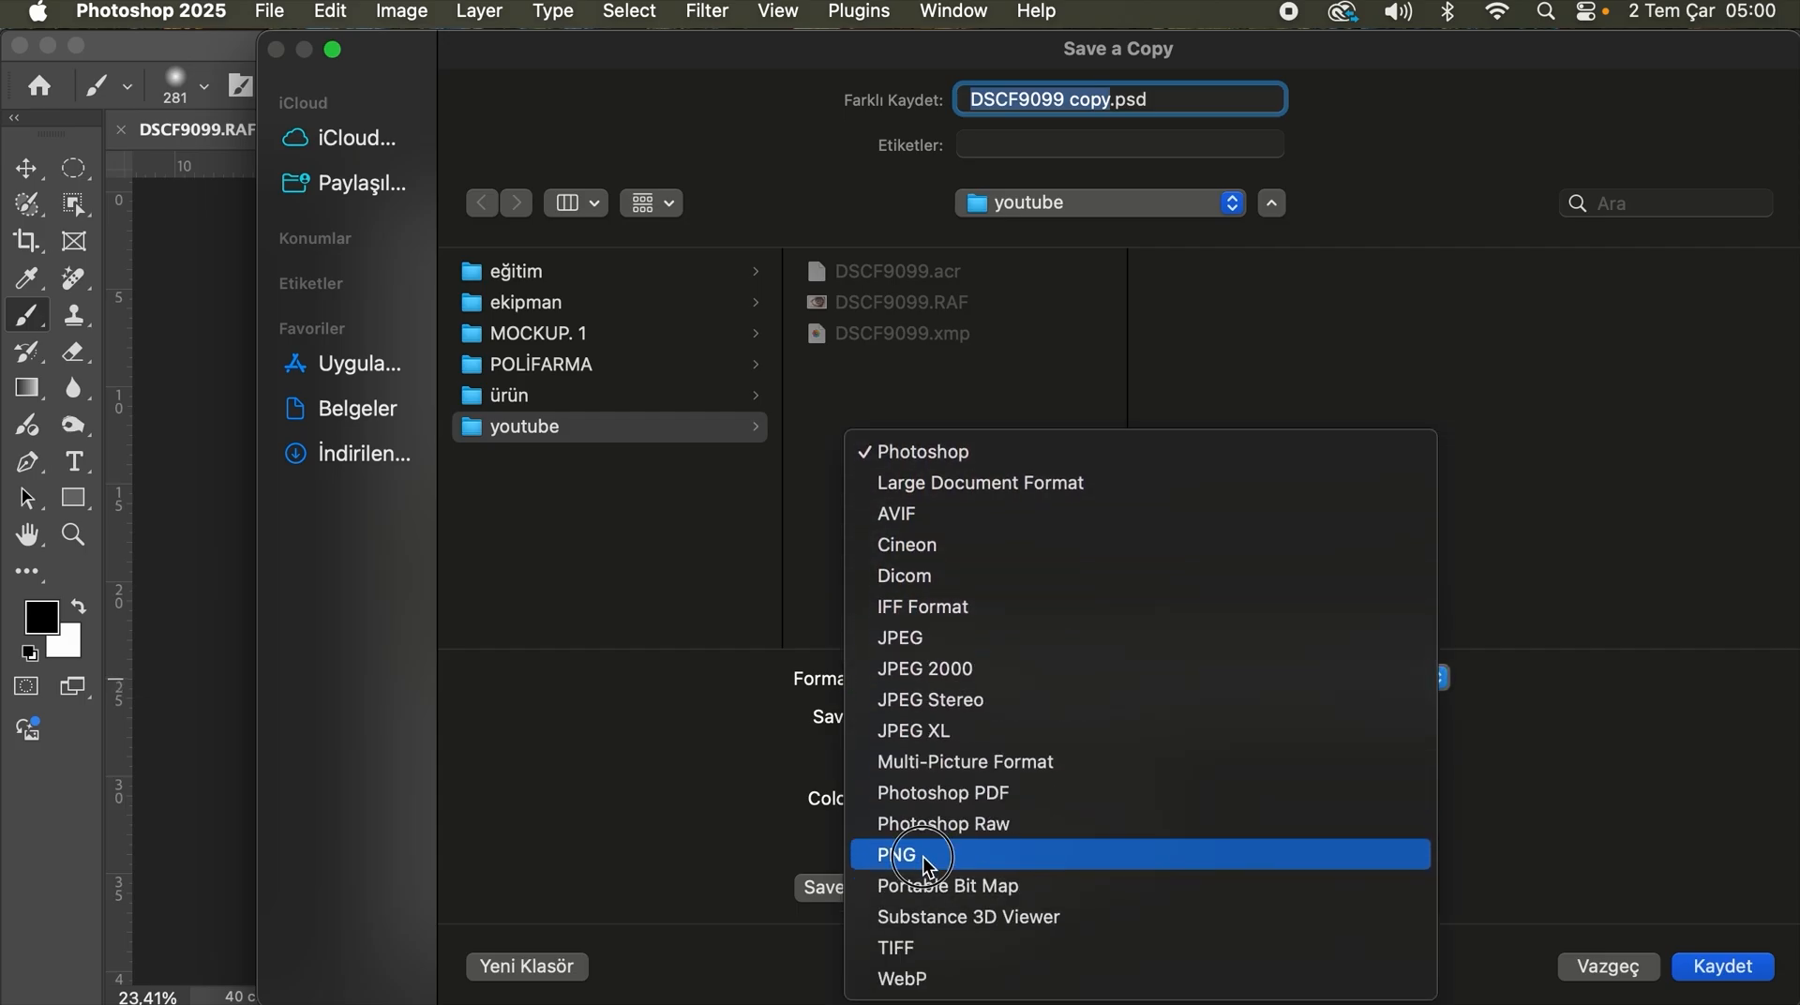
{"action": "left_click", "coordinate": [922, 857]}
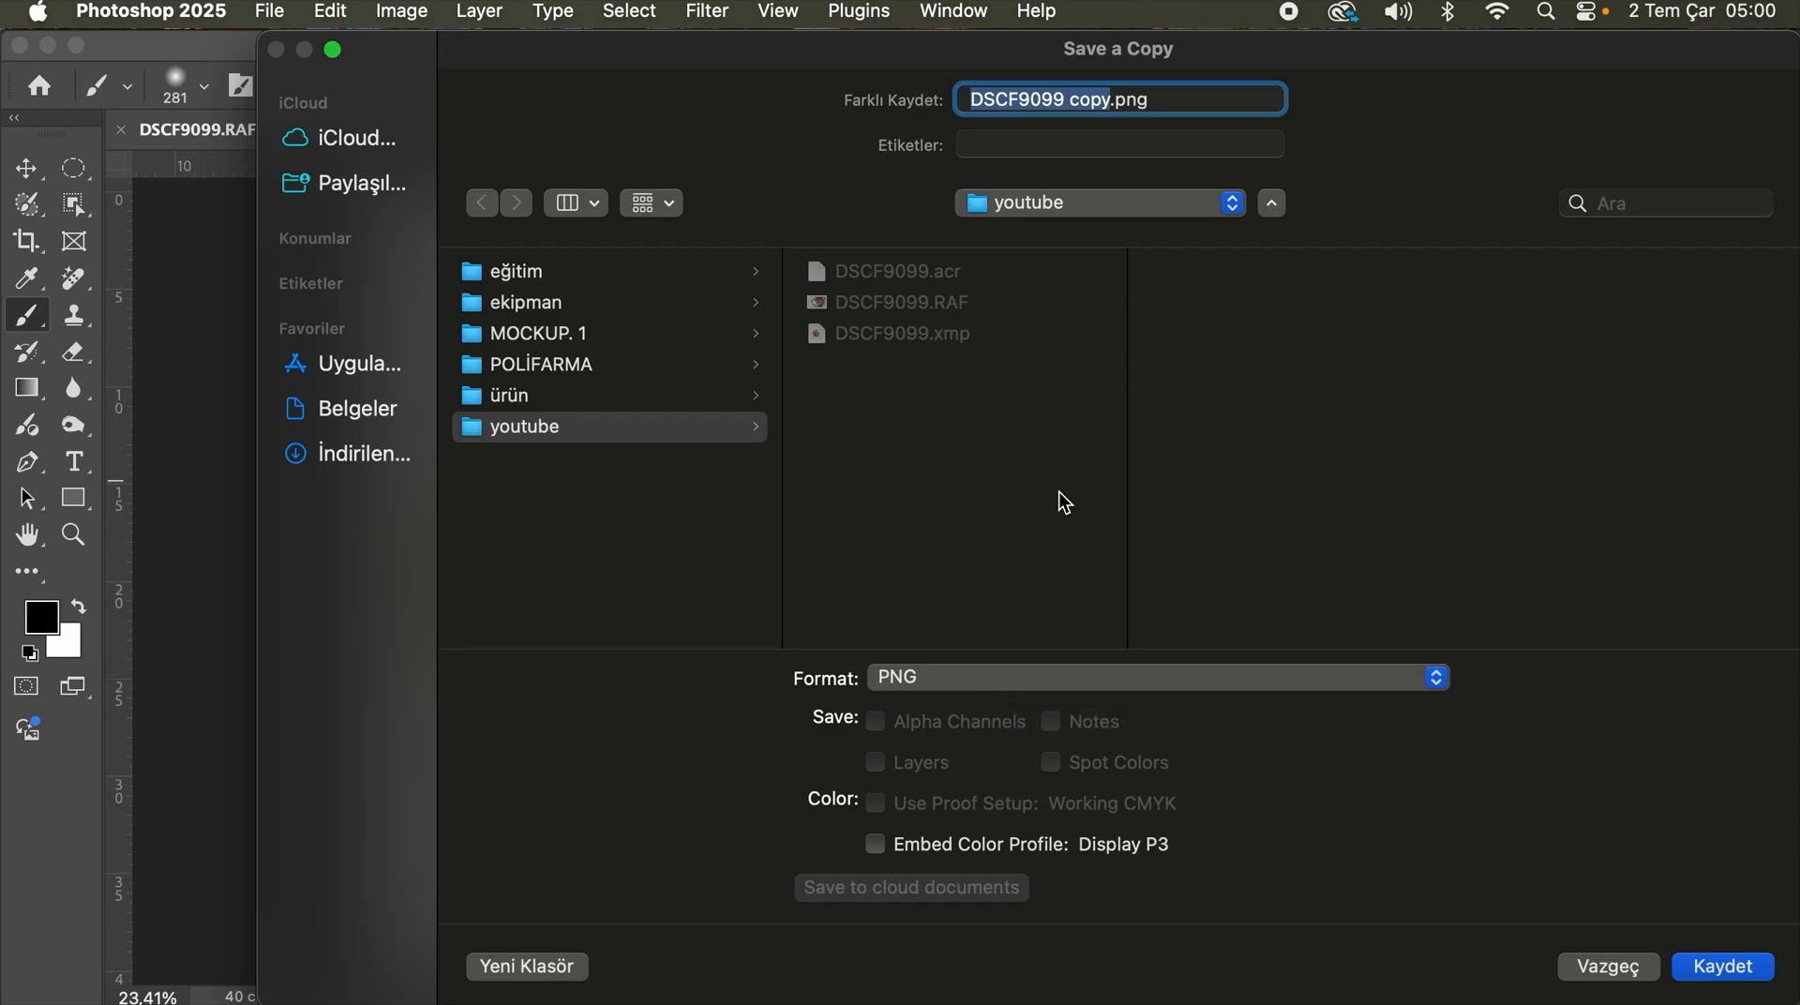
{"action": "left_click", "coordinate": [1704, 966]}
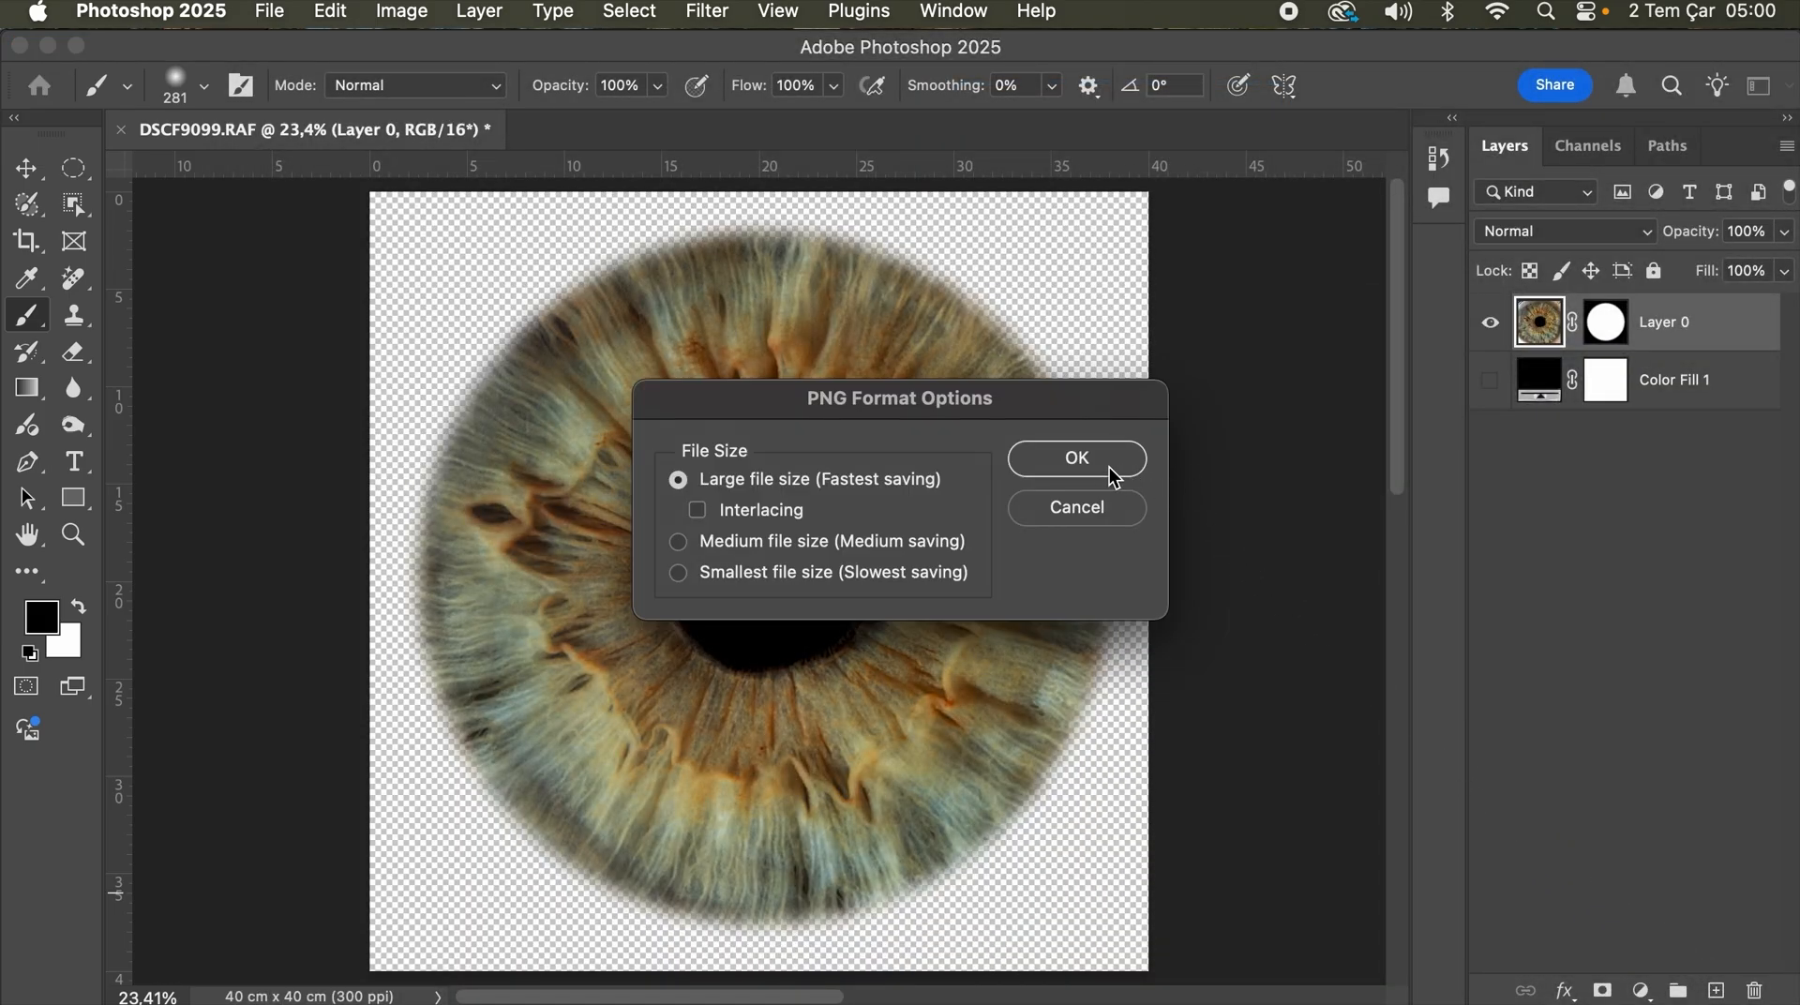
{"action": "left_click", "coordinate": [1078, 460]}
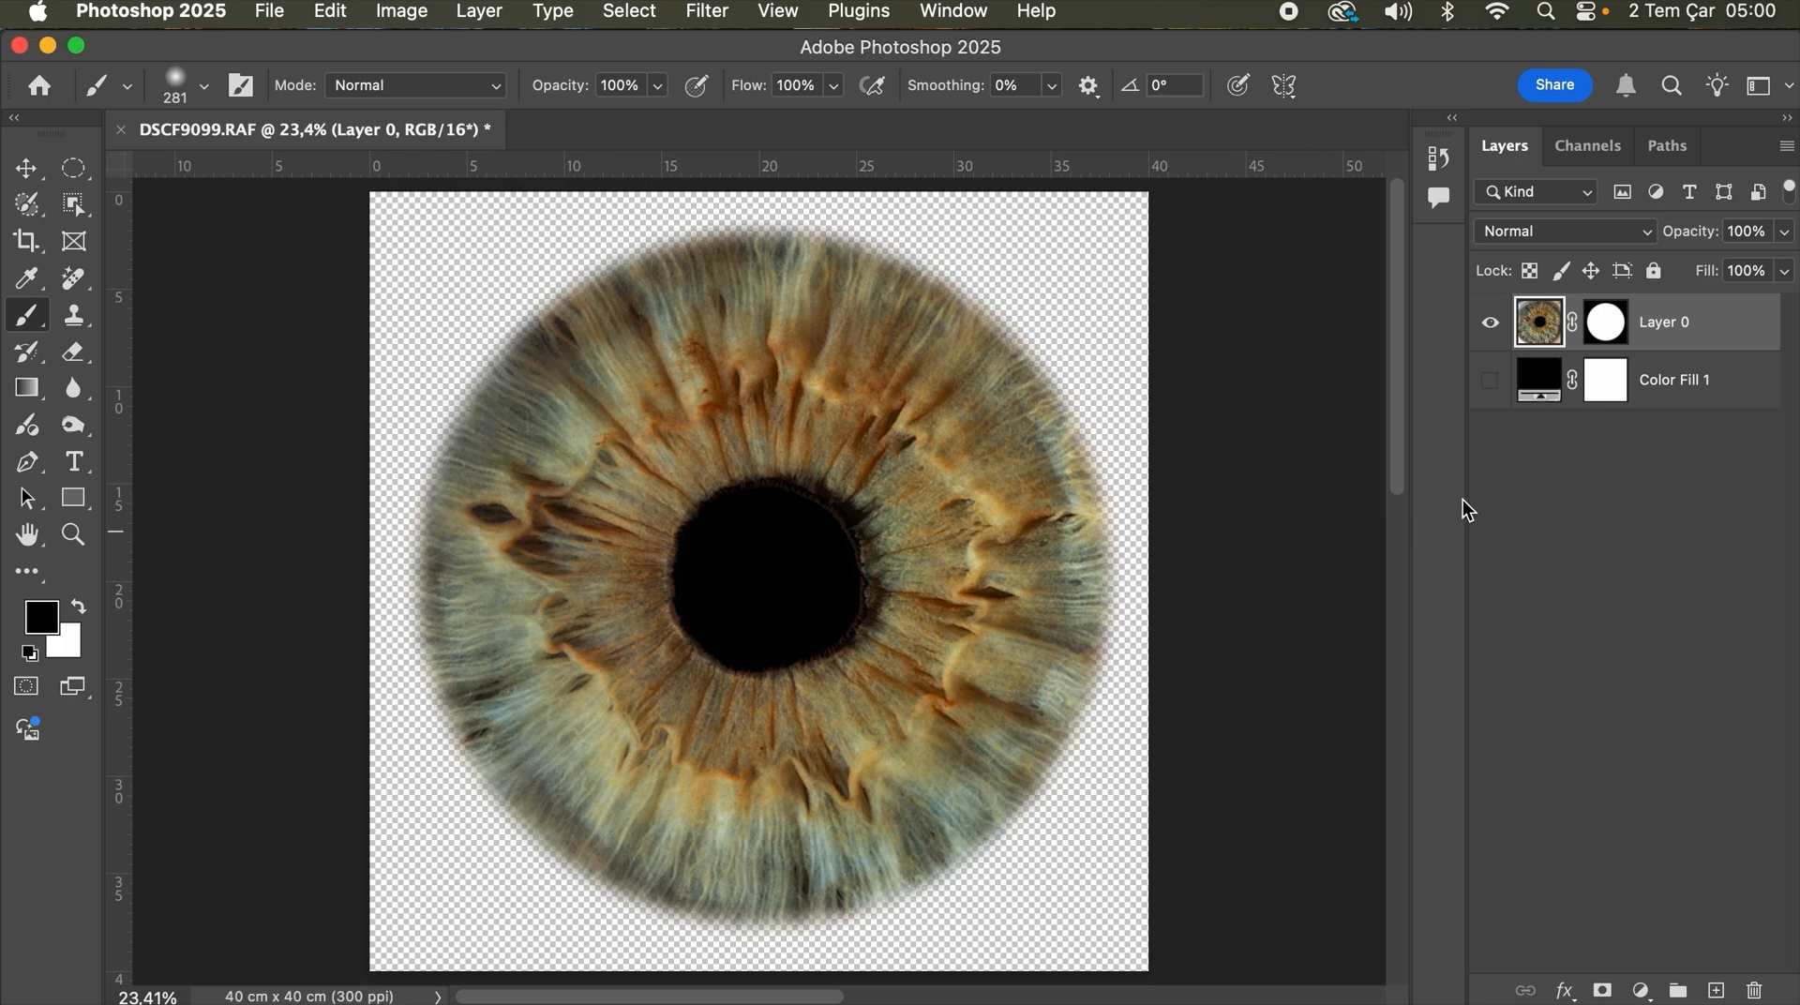
Step: Show the black fill layer again and save a copy as DSCF9099 copy.jpg at maximum quality 12, Baseline (Standard)
{"action": "left_click", "coordinate": [1490, 381]}
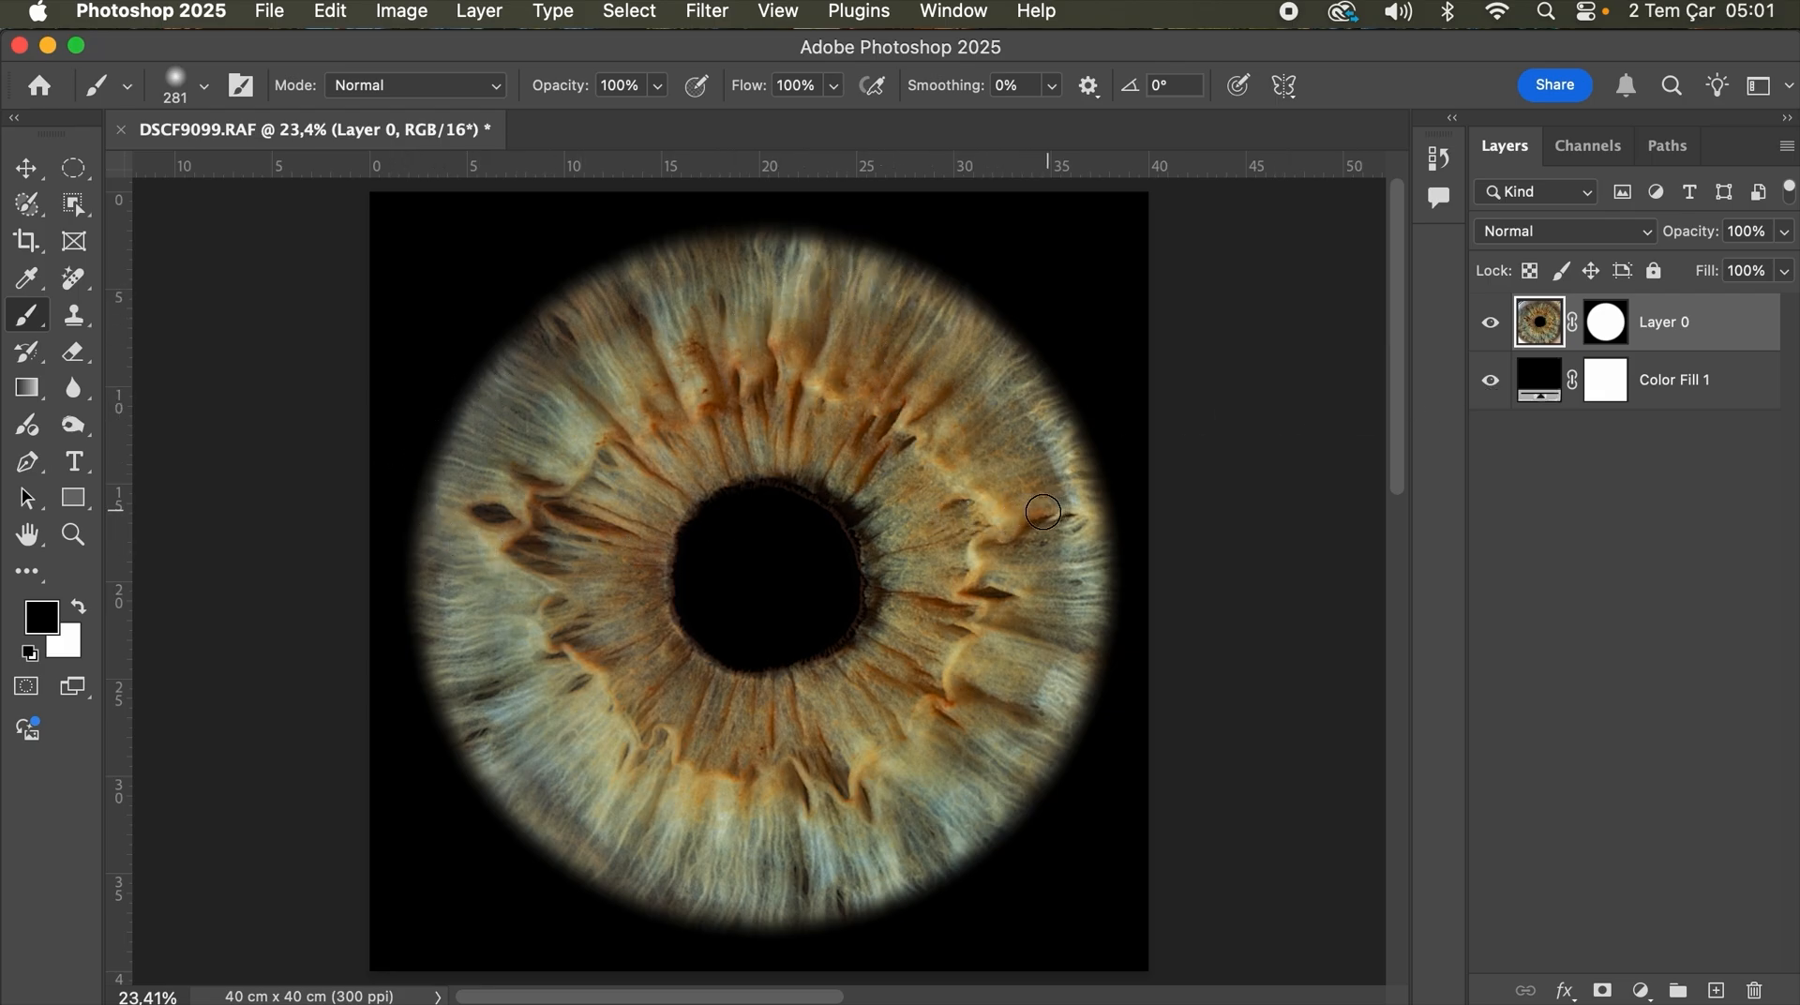
{"action": "left_click", "coordinate": [1491, 384]}
{"action": "left_click", "coordinate": [1491, 384]}
{"action": "left_click", "coordinate": [275, 14]}
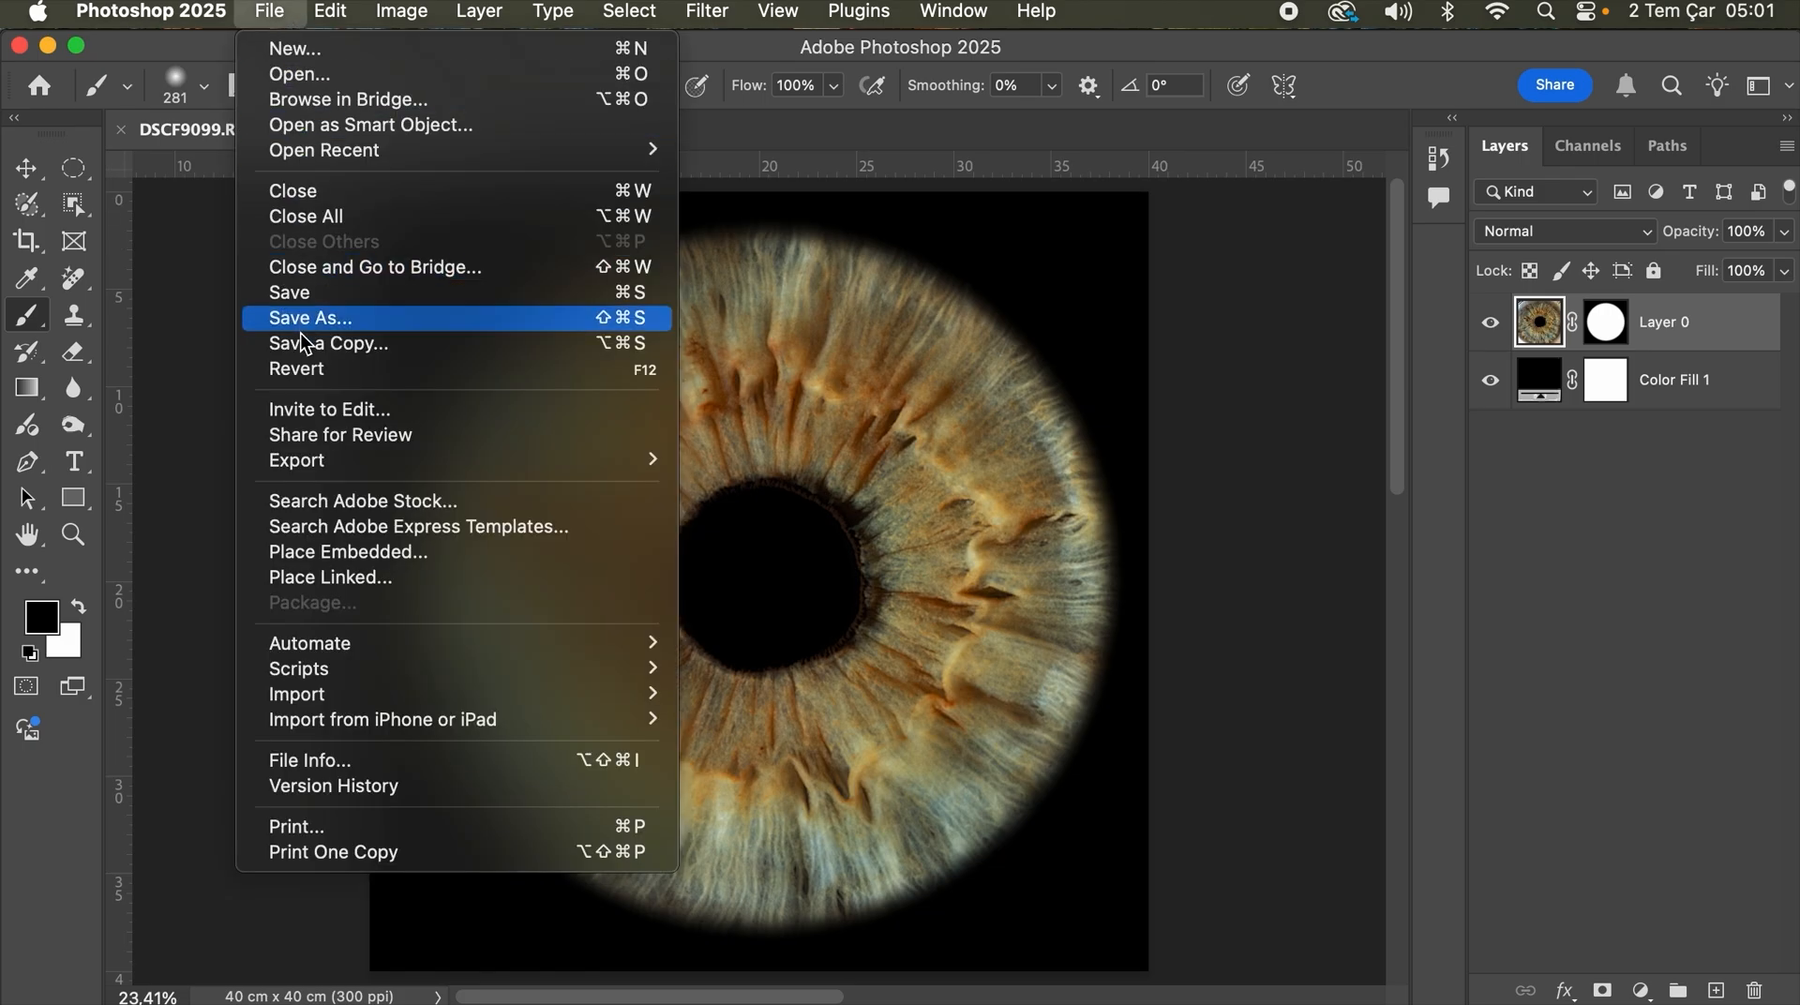
{"action": "left_click", "coordinate": [388, 344]}
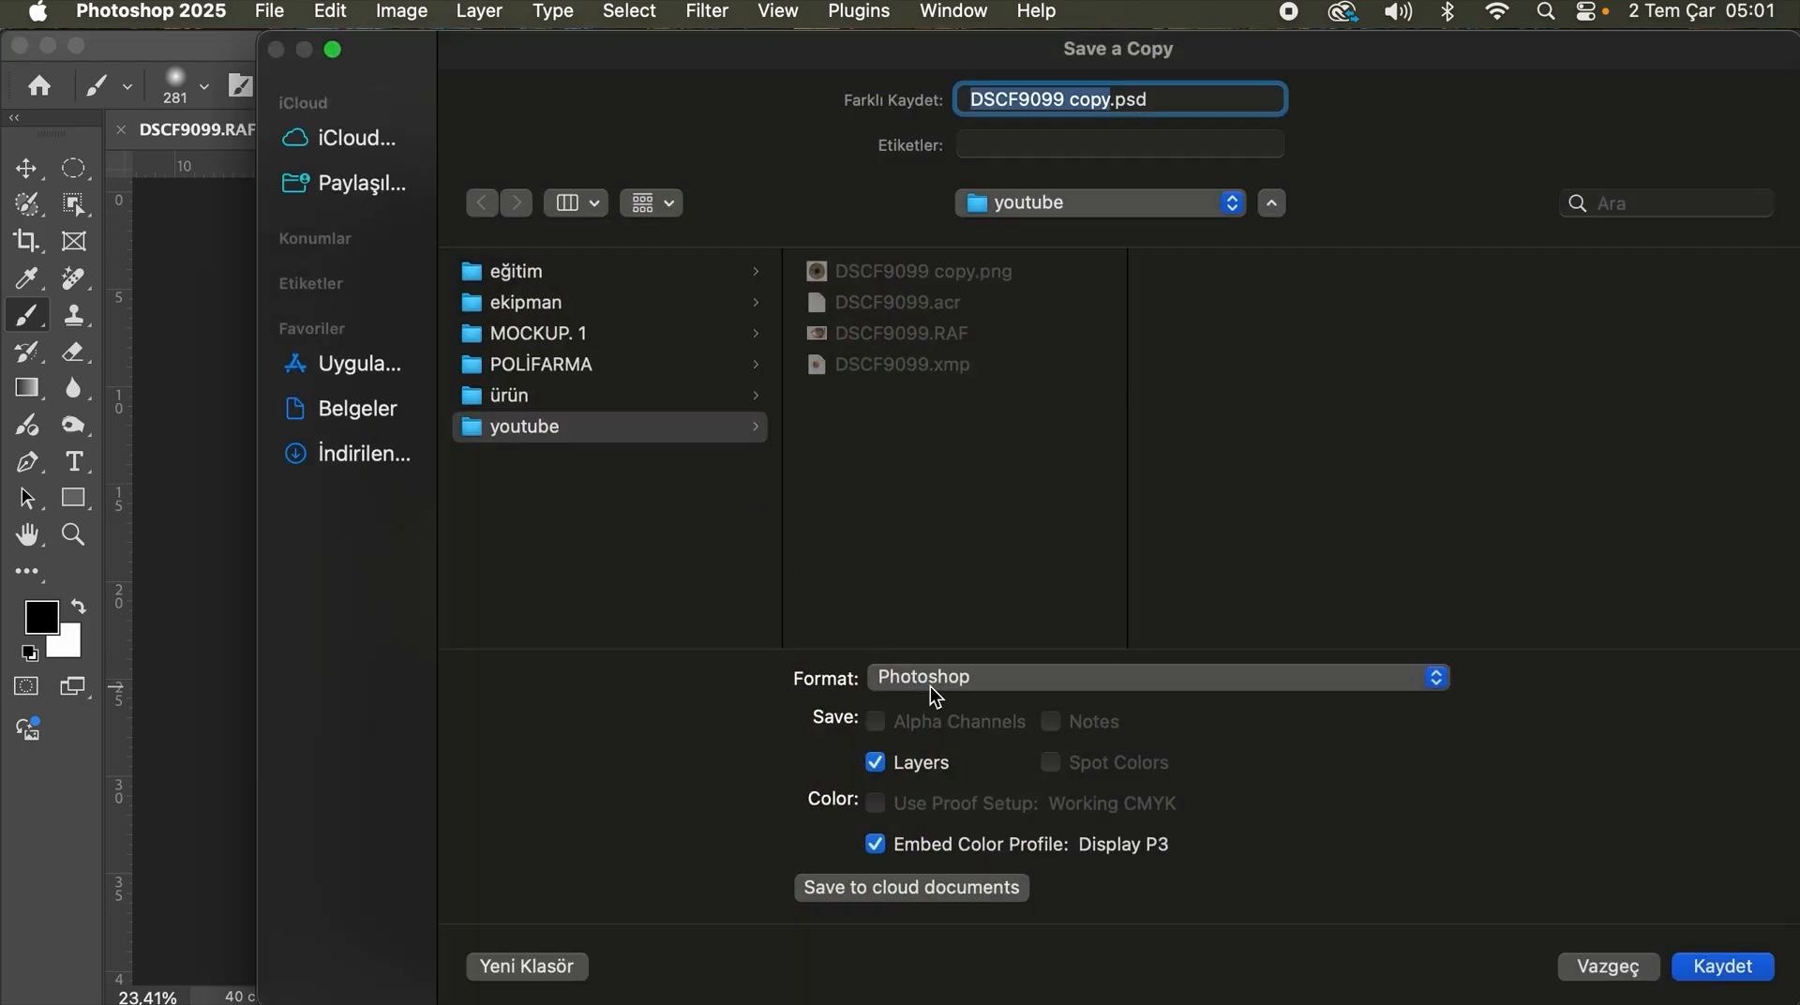
{"action": "left_click", "coordinate": [931, 689]}
{"action": "left_click", "coordinate": [919, 864]}
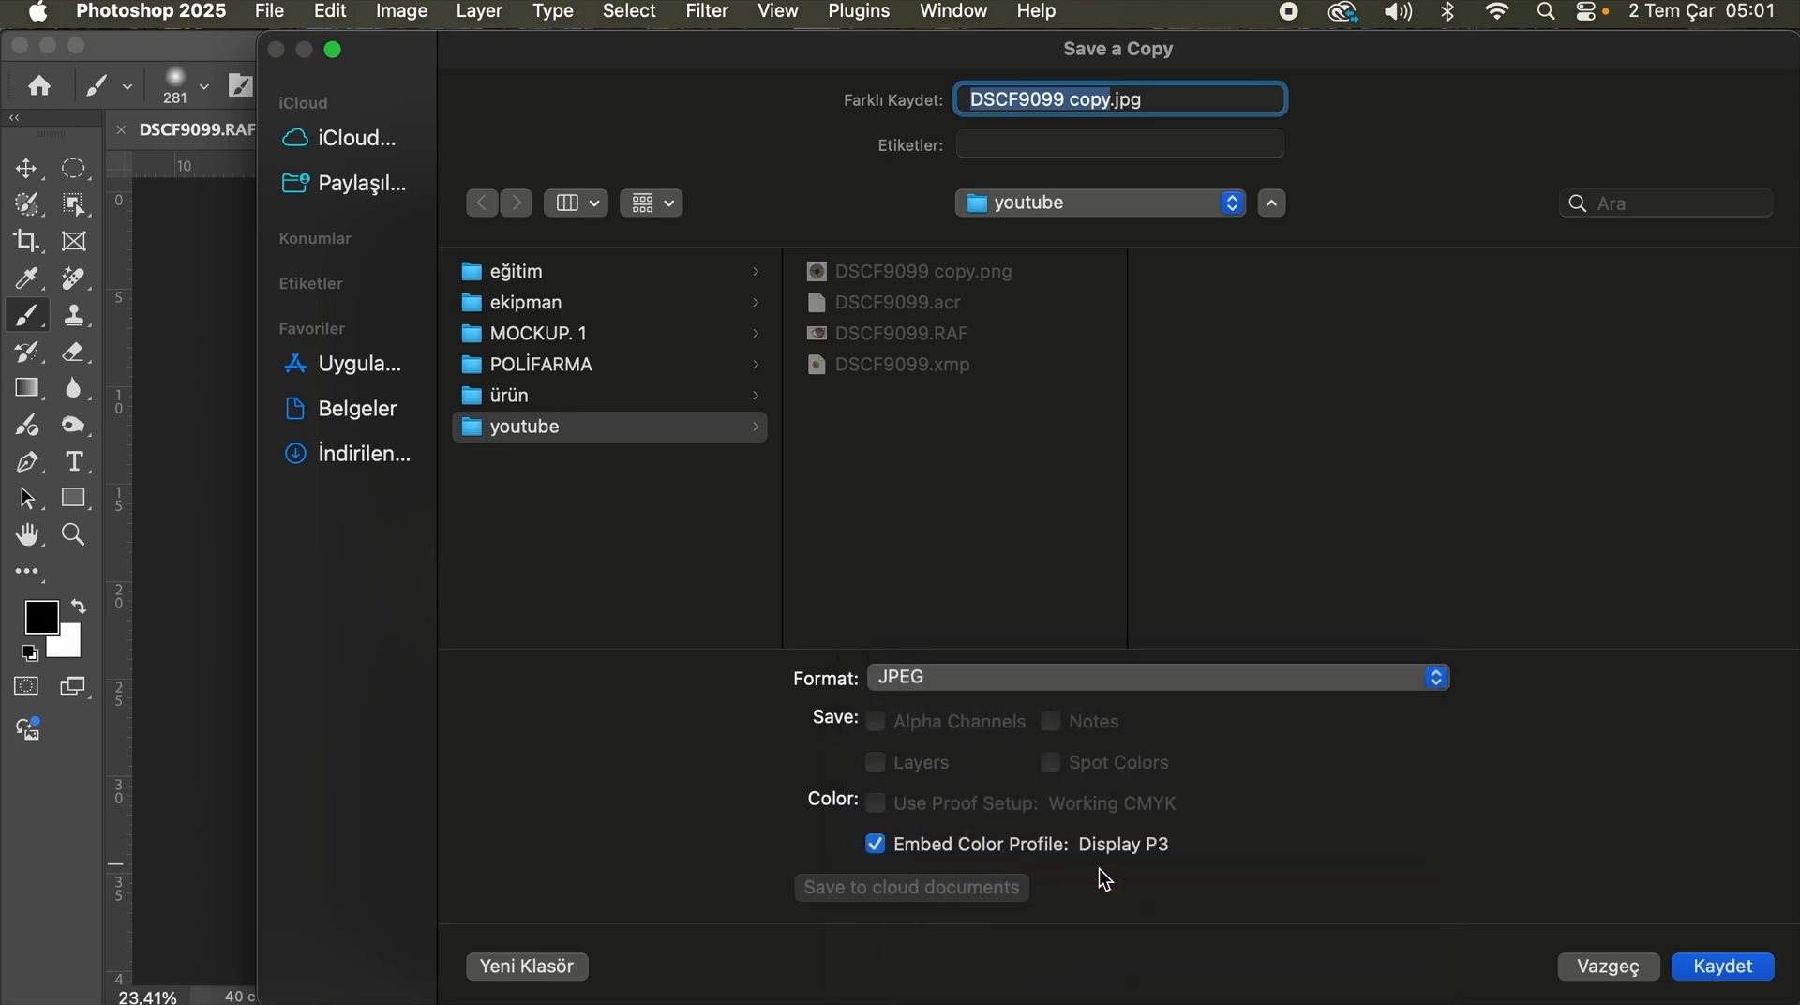
{"action": "left_click", "coordinate": [1723, 968]}
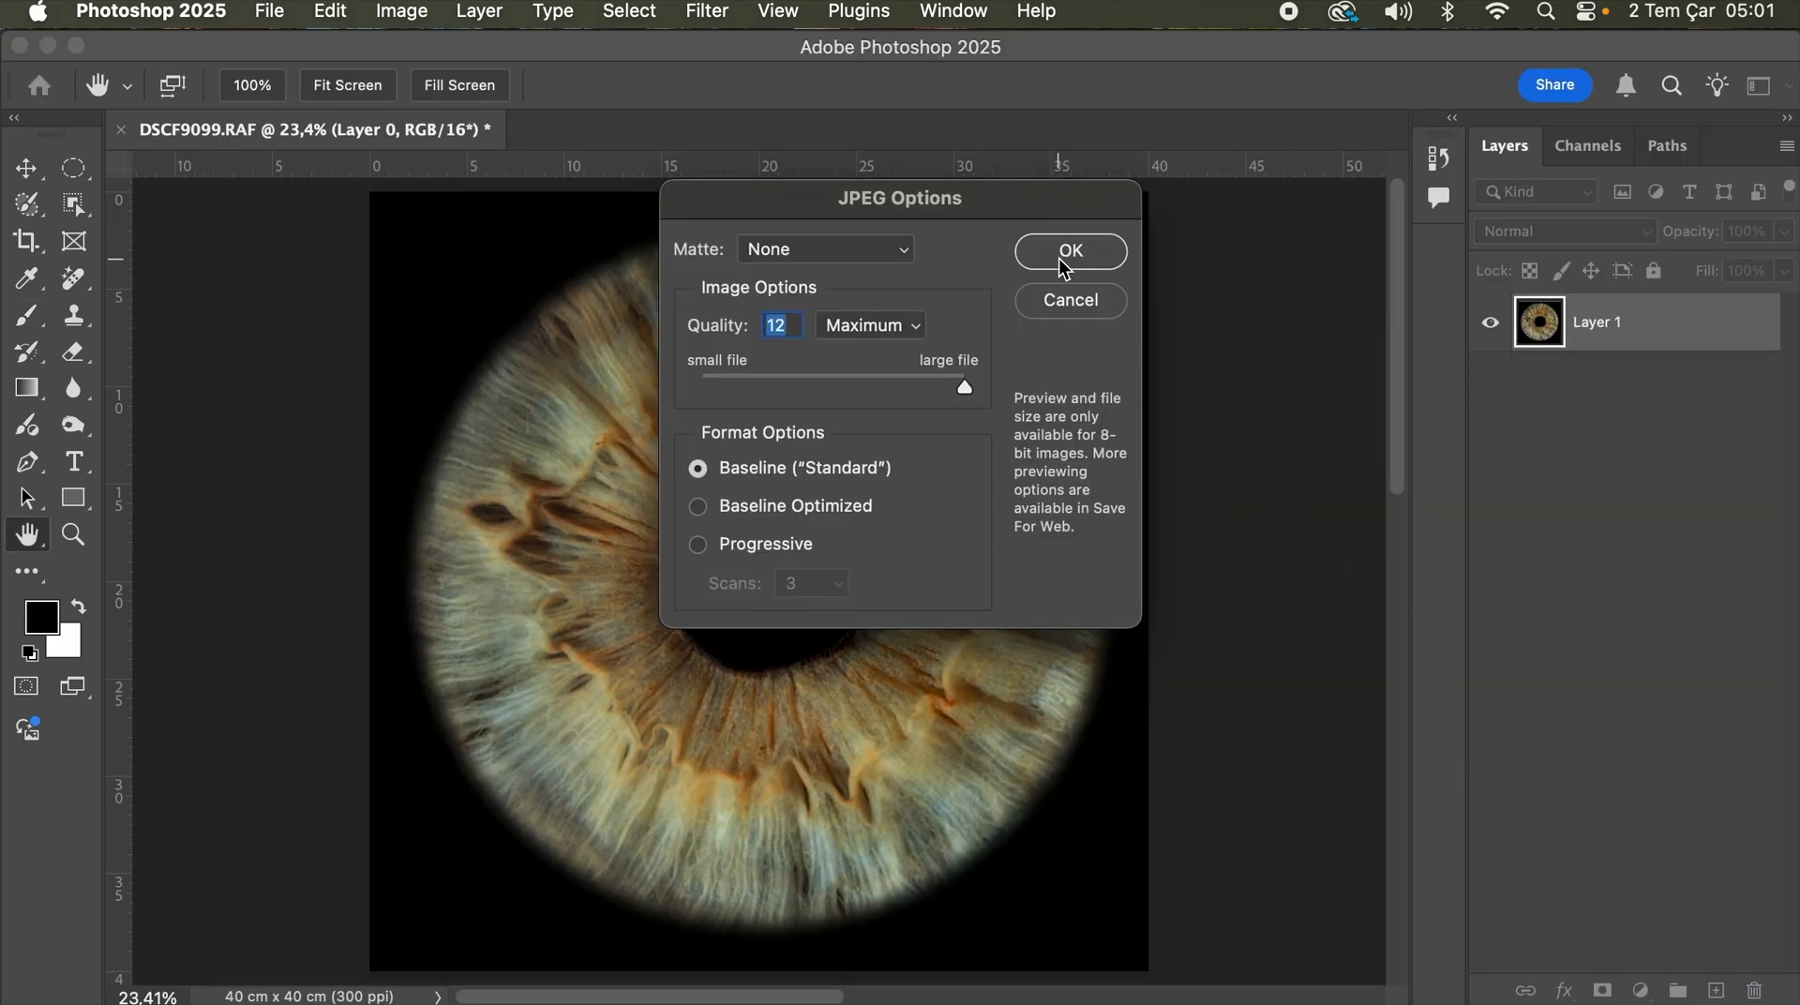
{"action": "left_click", "coordinate": [1066, 257]}
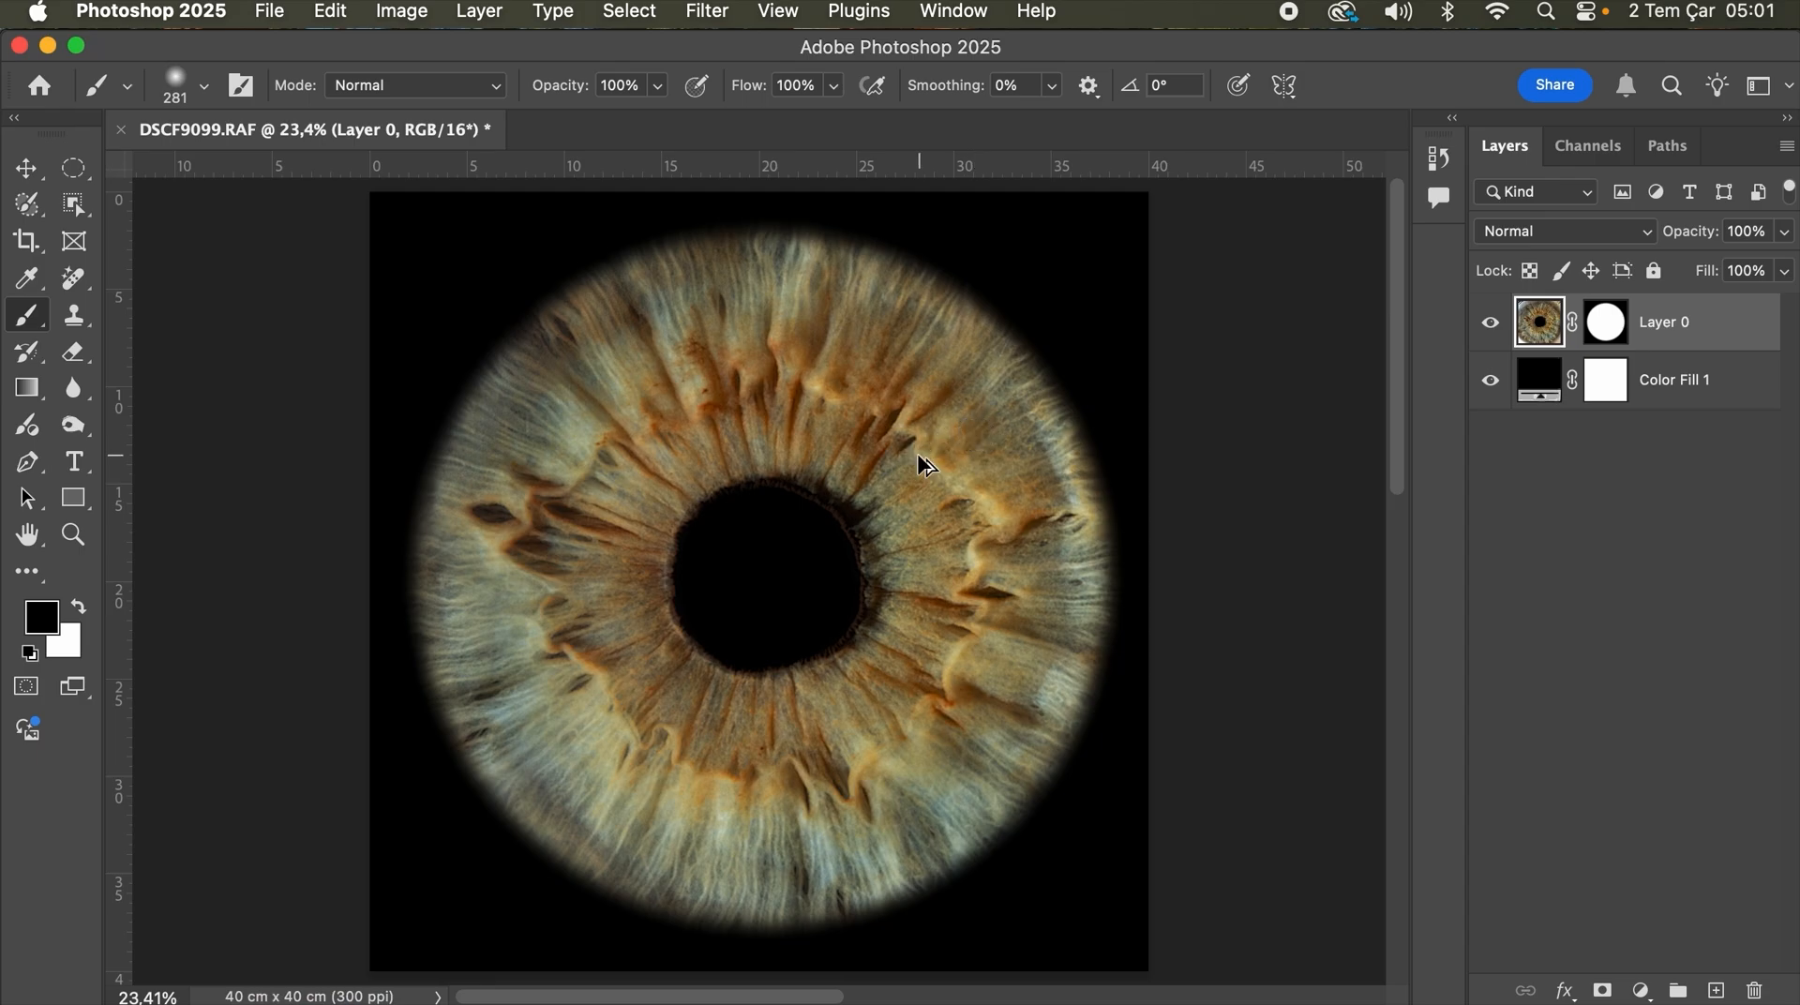
Step: Check the document's width, height and resolution in Image Size
{"action": "key", "text": "super+alt+i"}
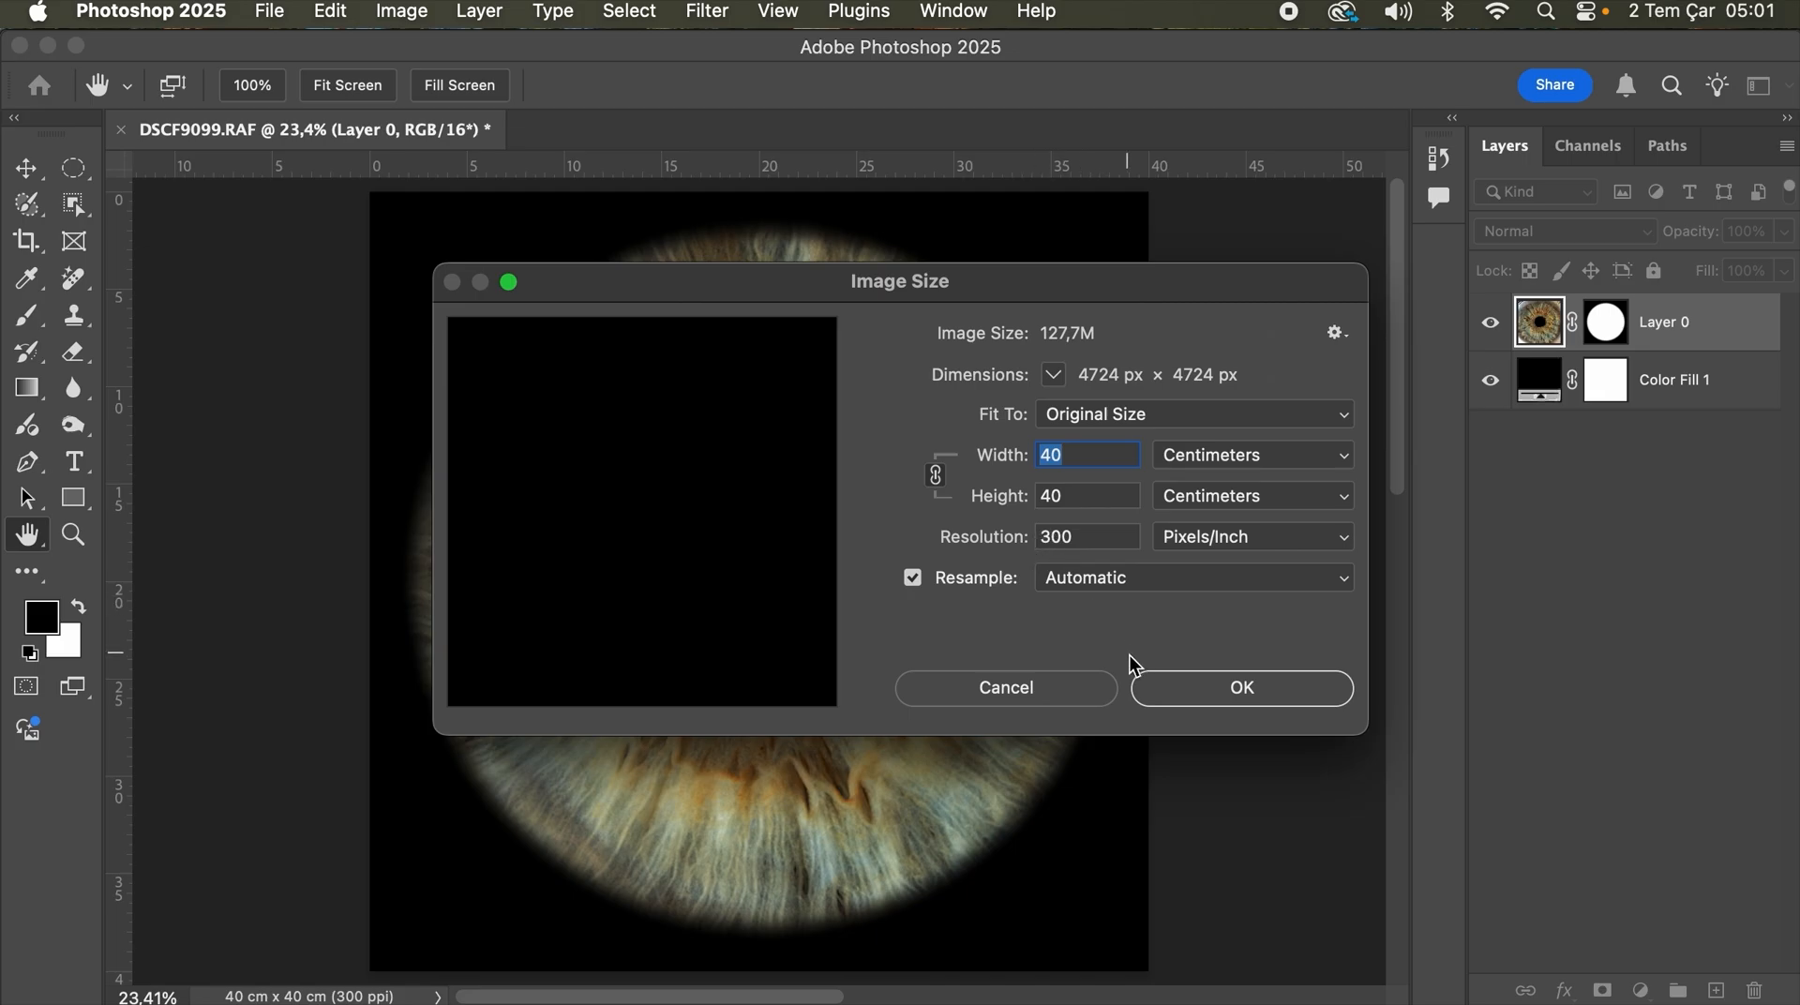
{"action": "left_click", "coordinate": [1162, 685]}
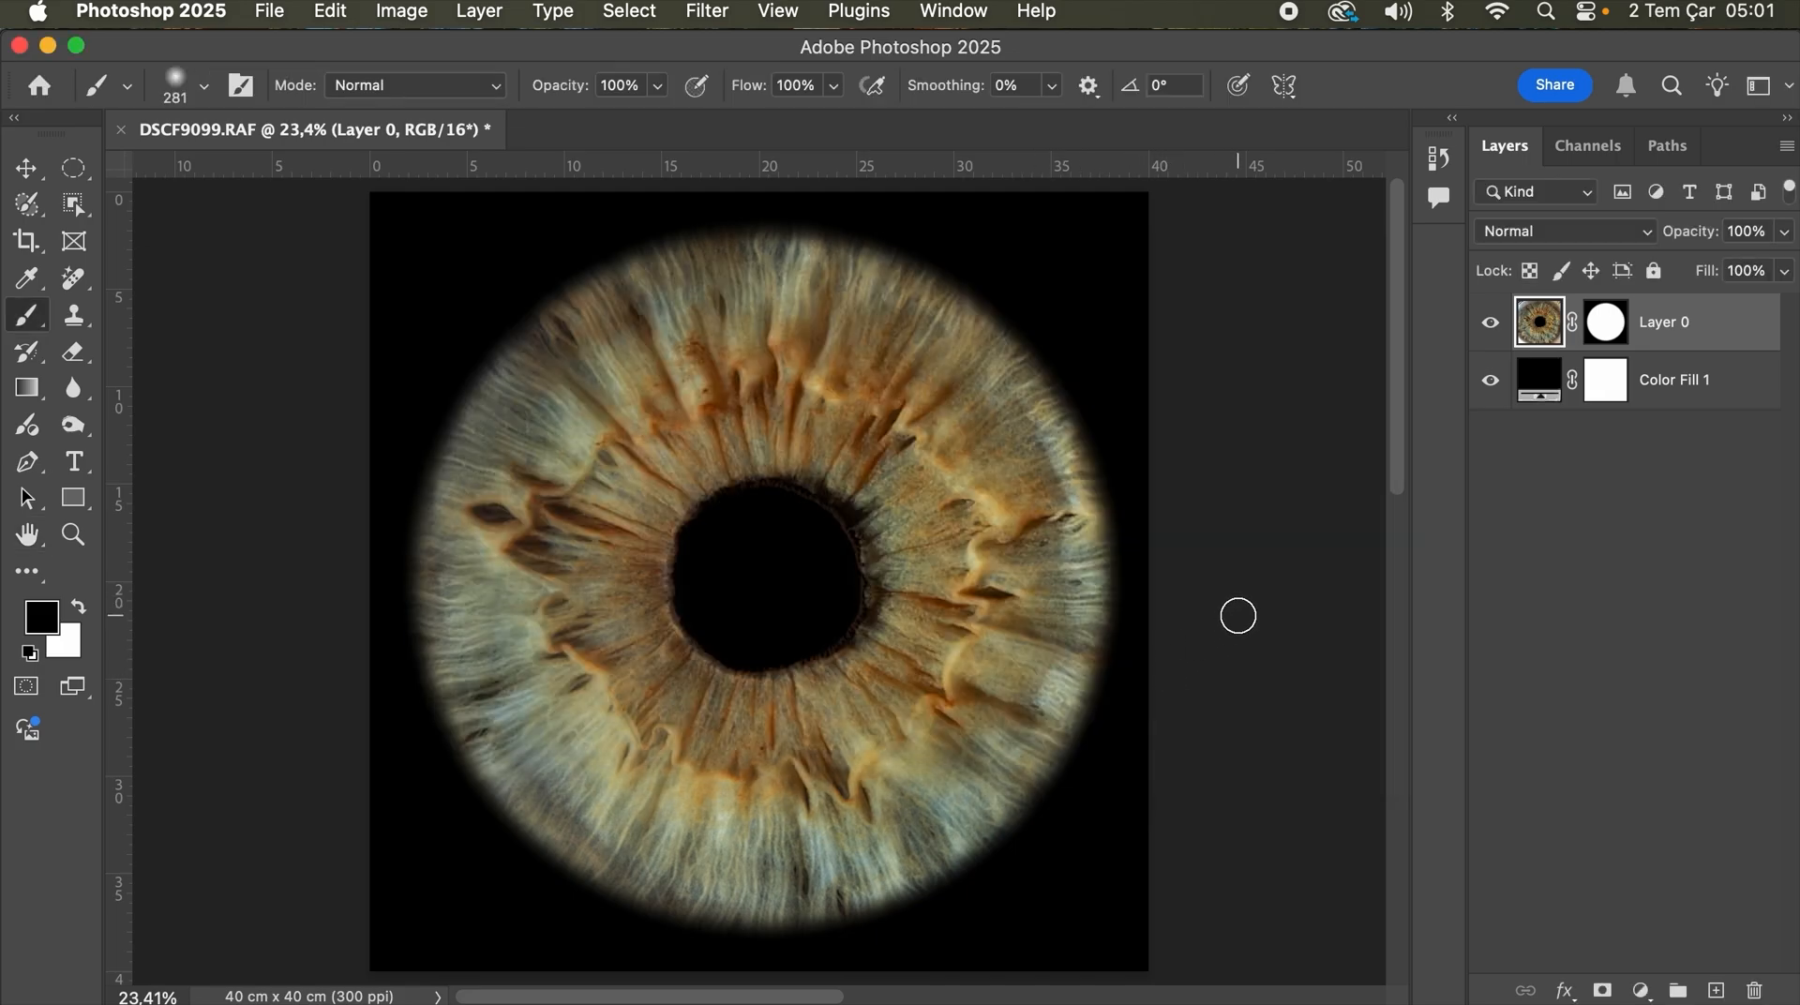